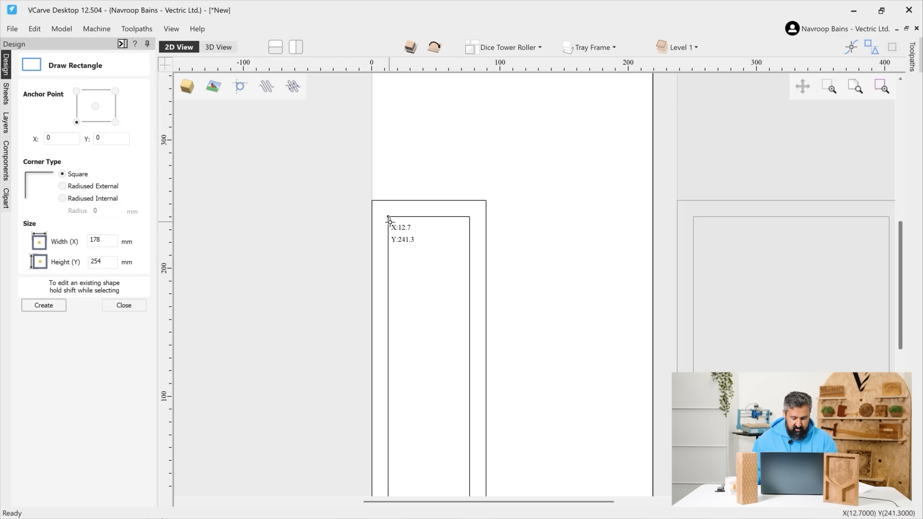
Step: Draw a square-cornered rectangle about 63.6 mm wide and 5.5 mm high along the inside top edge of the inner rectangle
{"action": "scroll", "coordinate": [399, 221], "scroll_direction": "down", "scroll_amount": 1}
{"action": "scroll", "coordinate": [415, 252], "scroll_direction": "up", "scroll_amount": 1}
{"action": "scroll", "coordinate": [397, 236], "scroll_direction": "down", "scroll_amount": 1}
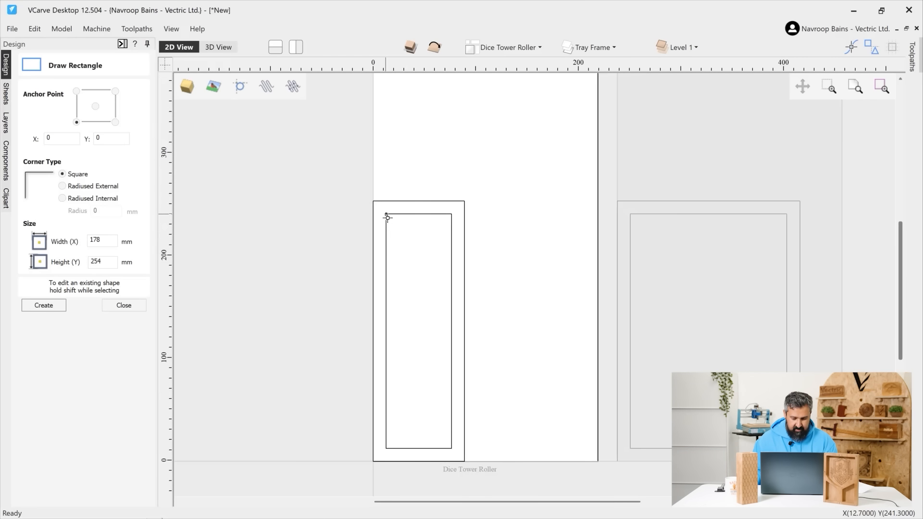
{"action": "left_click_drag", "start_coordinate": [385, 214], "coordinate": [448, 233]}
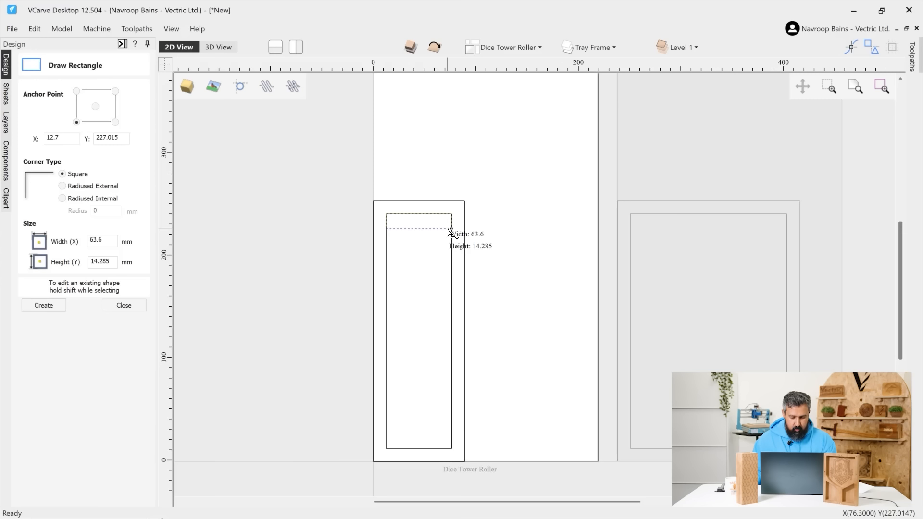
{"action": "left_click_drag", "start_coordinate": [449, 232], "coordinate": [449, 223]}
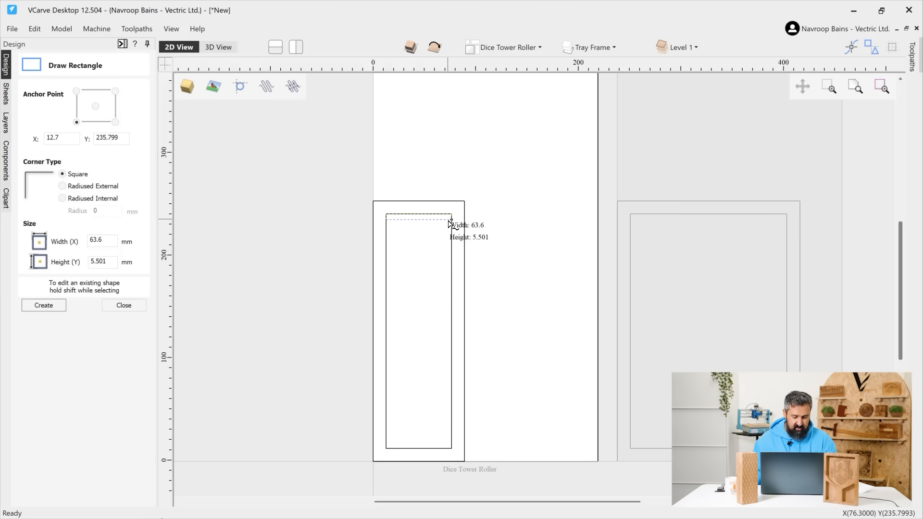
{"action": "left_click_drag", "start_coordinate": [449, 223], "coordinate": [449, 223]}
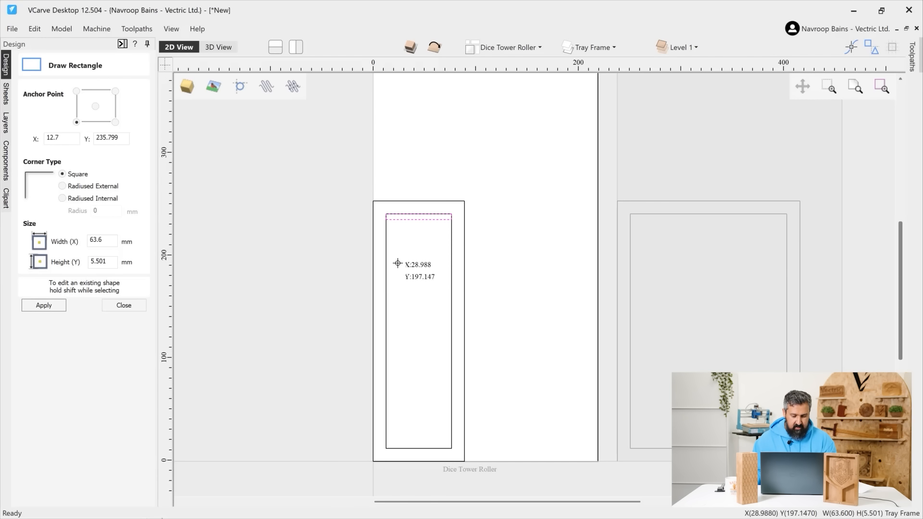
{"action": "left_click", "coordinate": [123, 306]}
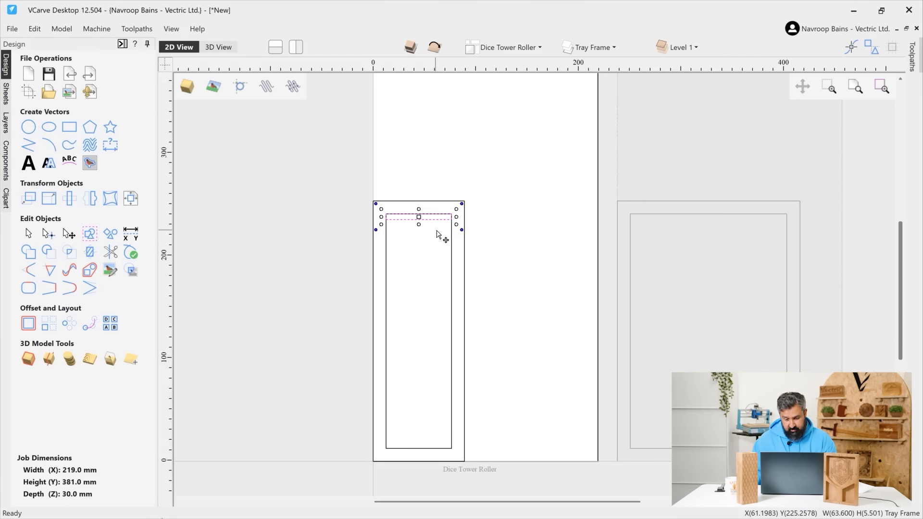
Step: Move the thin rectangle down and rotate it counter-clockwise to slope down to the left, spanning about 61.3 by 28 mm overall
{"action": "scroll", "coordinate": [427, 259], "scroll_direction": "up", "scroll_amount": 1}
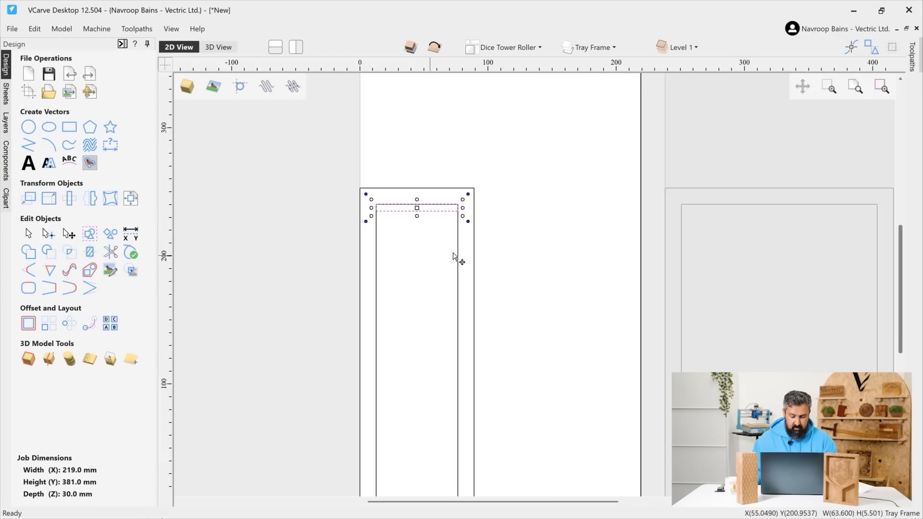
{"action": "left_click_drag", "start_coordinate": [900, 244], "coordinate": [903, 254]}
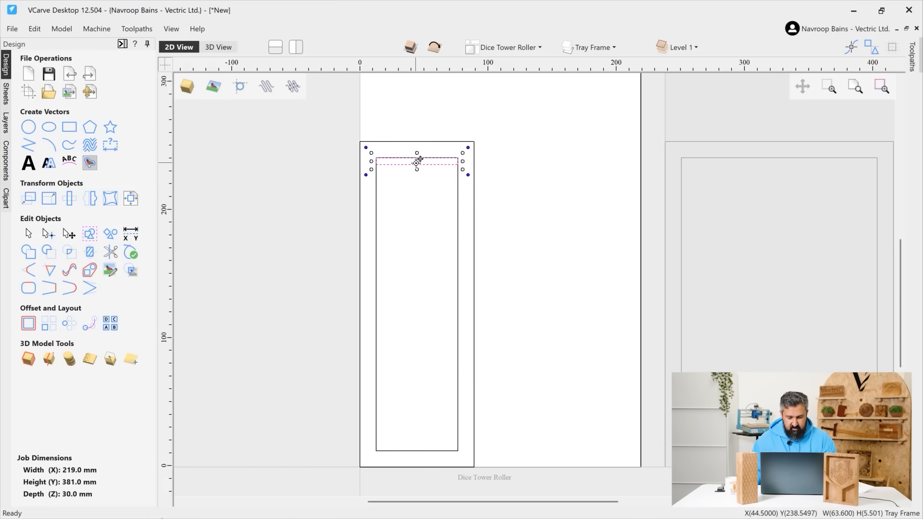
{"action": "left_click_drag", "start_coordinate": [418, 160], "coordinate": [429, 190]}
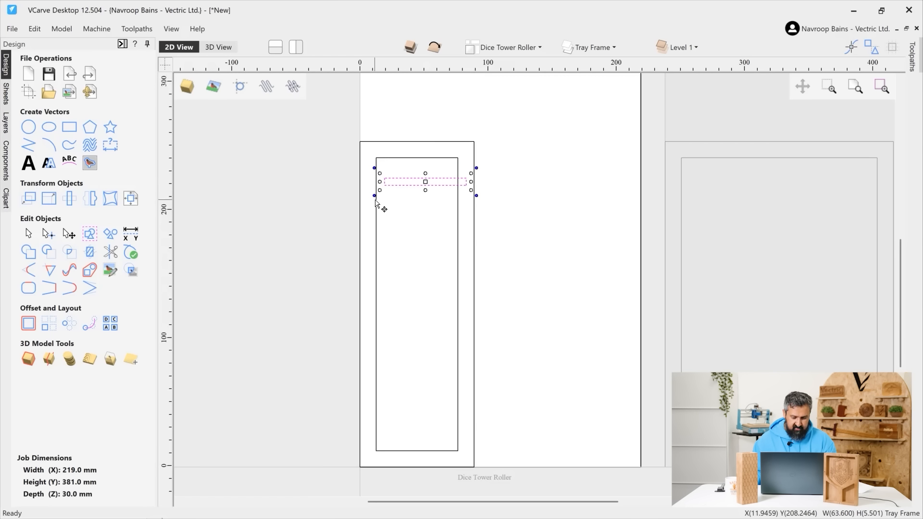
{"action": "mouse_move", "coordinate": [373, 196]}
{"action": "left_mouse_down"}
{"action": "mouse_move", "coordinate": [390, 215]}
{"action": "mouse_move", "coordinate": [388, 207]}
{"action": "left_mouse_up"}
{"action": "left_click_drag", "start_coordinate": [426, 182], "coordinate": [429, 192]}
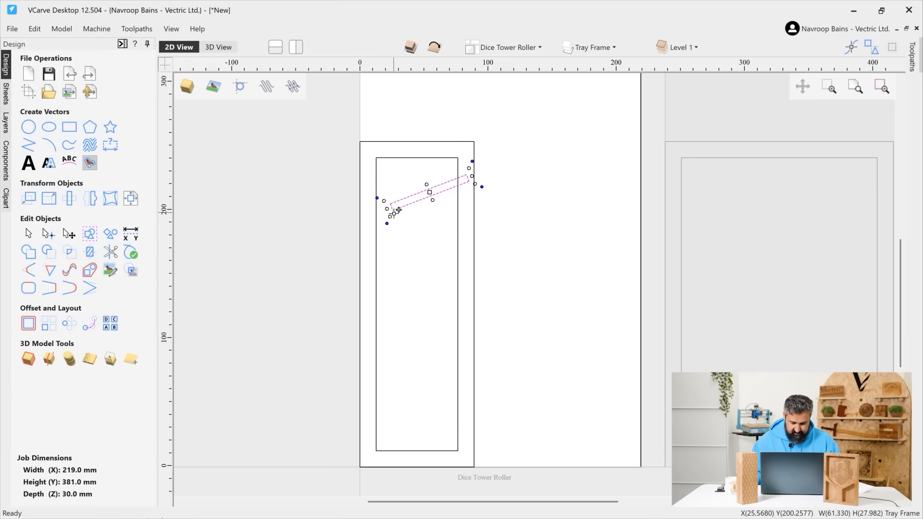
Step: Shorten the sloped strip from its lower end so it spans about 42 mm horizontally, keeping its other end across the right wall
{"action": "scroll", "coordinate": [394, 207], "scroll_direction": "up", "scroll_amount": 5}
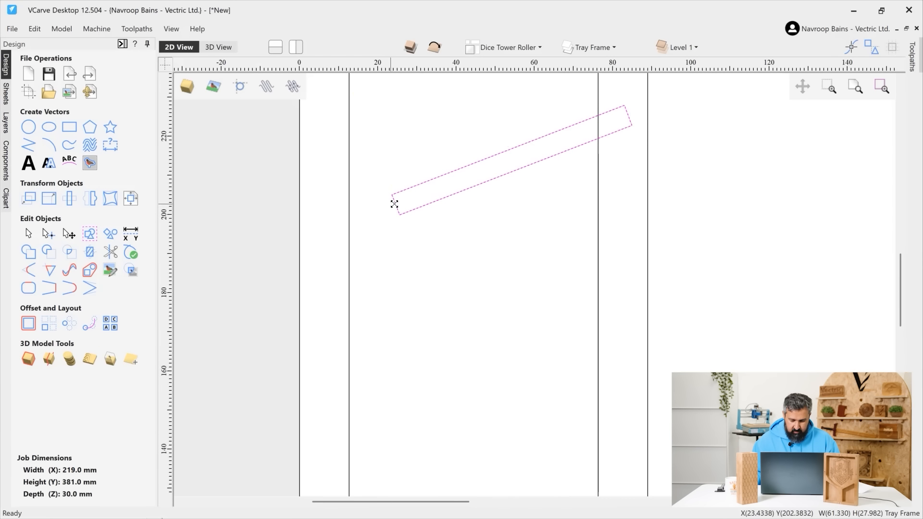
{"action": "left_click_drag", "start_coordinate": [393, 206], "coordinate": [468, 177]}
{"action": "scroll", "coordinate": [490, 203], "scroll_direction": "down", "scroll_amount": 2}
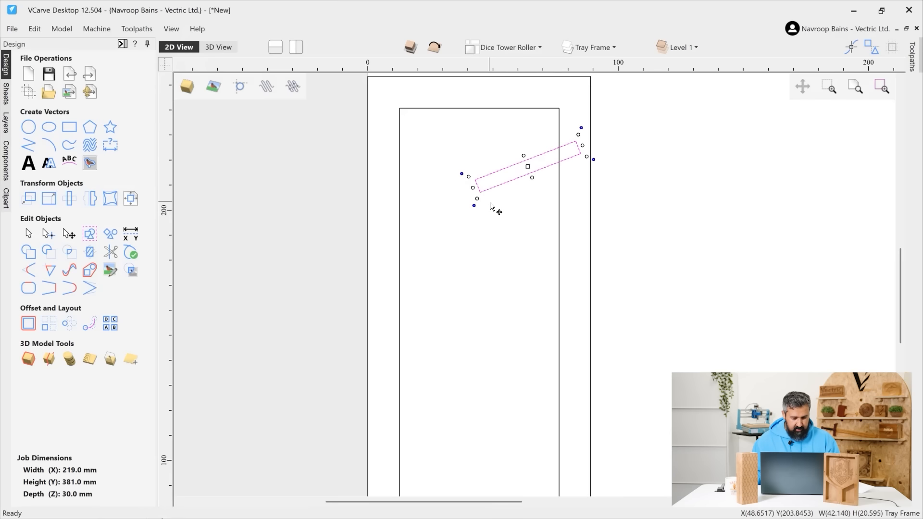
{"action": "scroll", "coordinate": [490, 204], "scroll_direction": "down", "scroll_amount": 1}
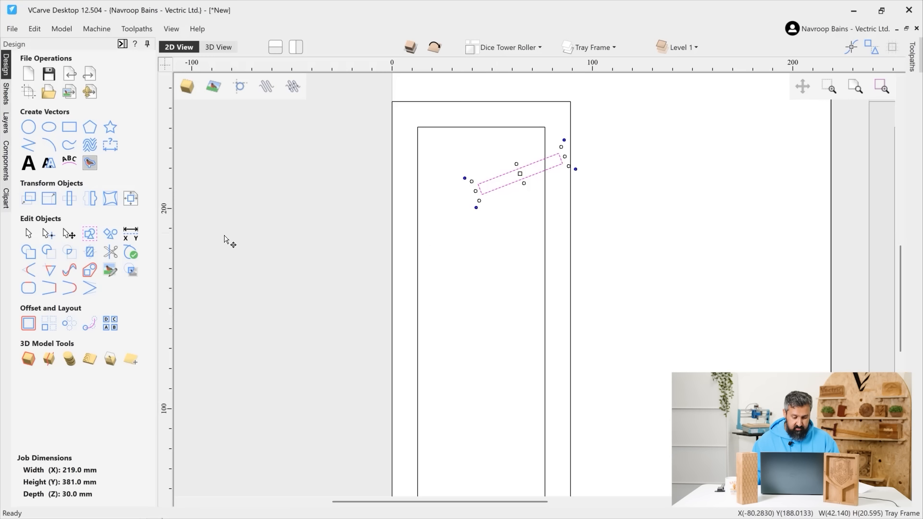
Step: Measure the horizontal gap between the sloped strip's lower end and the inner rectangle's left edge
{"action": "left_click", "coordinate": [129, 235]}
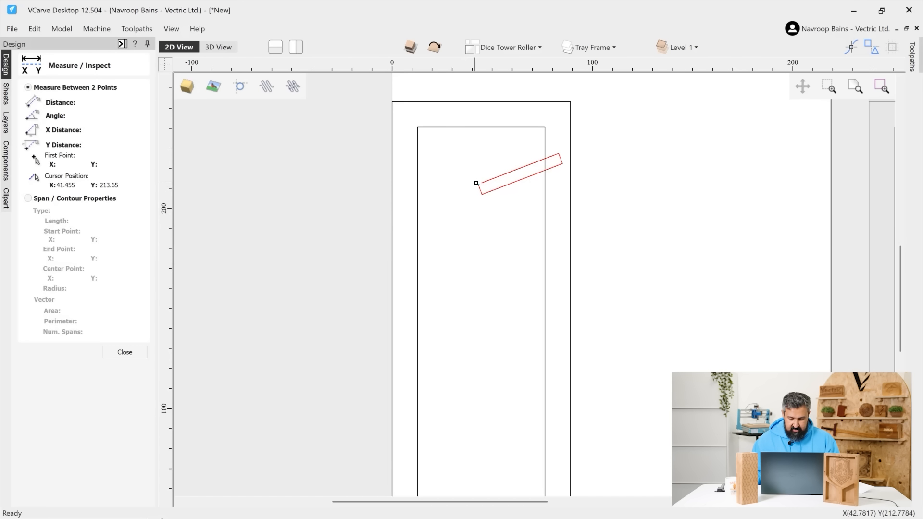
{"action": "left_click_drag", "start_coordinate": [476, 184], "coordinate": [417, 189]}
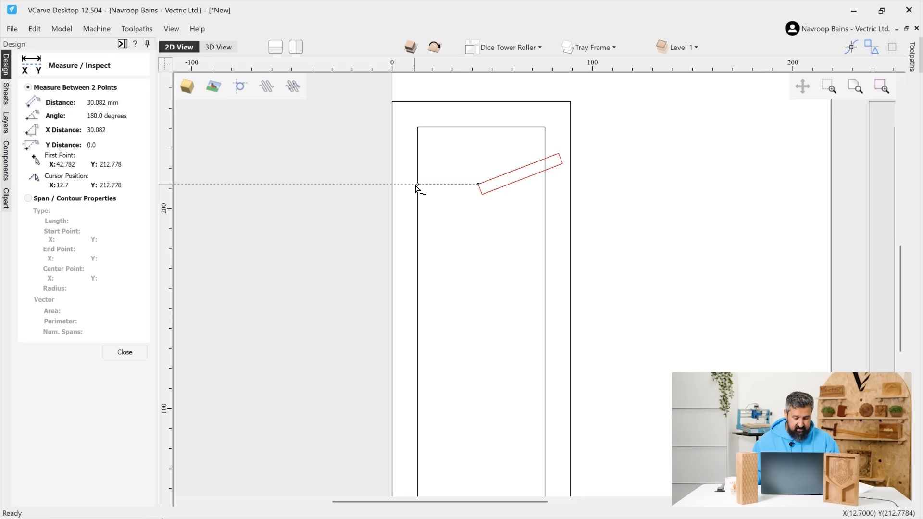
{"action": "left_click_drag", "start_coordinate": [416, 185], "coordinate": [163, 333]}
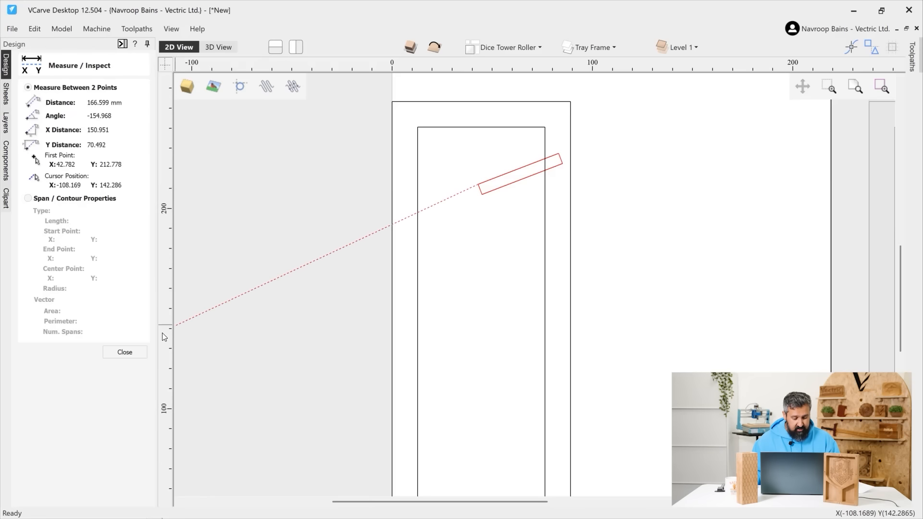
{"action": "left_click", "coordinate": [124, 353]}
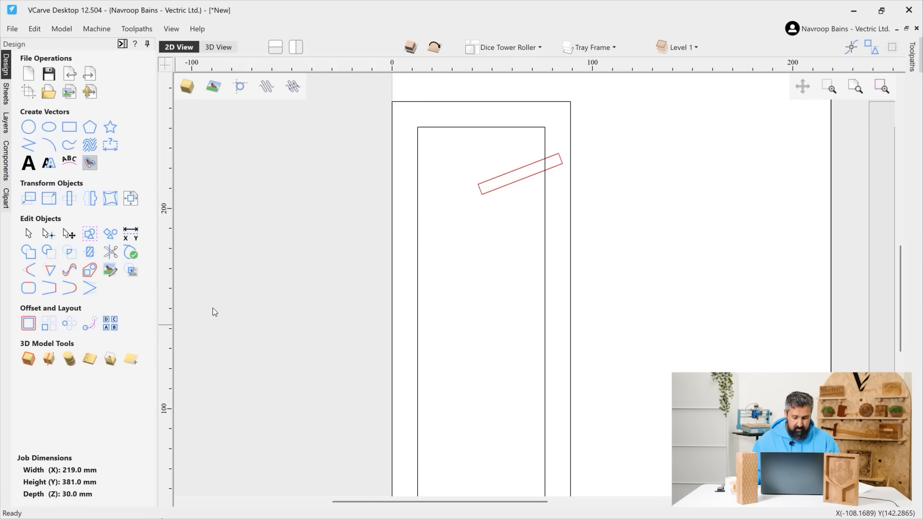
Step: Create a horizontally mirrored copy of the sloped strip and place it across the inner rectangle's left edge, below the original
{"action": "left_click", "coordinate": [517, 185]}
{"action": "scroll", "coordinate": [518, 185], "scroll_direction": "down", "scroll_amount": 2}
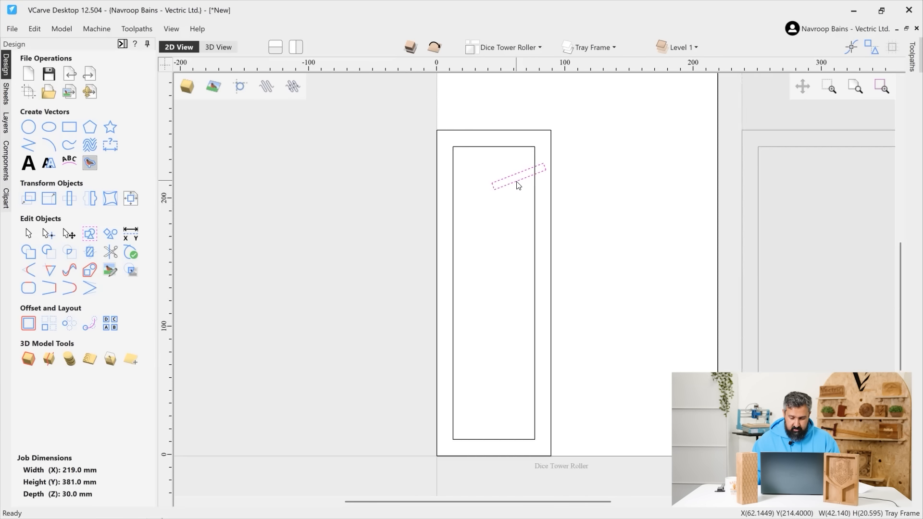
{"action": "scroll", "coordinate": [518, 185], "scroll_direction": "down", "scroll_amount": 1}
{"action": "scroll", "coordinate": [517, 185], "scroll_direction": "up", "scroll_amount": 1}
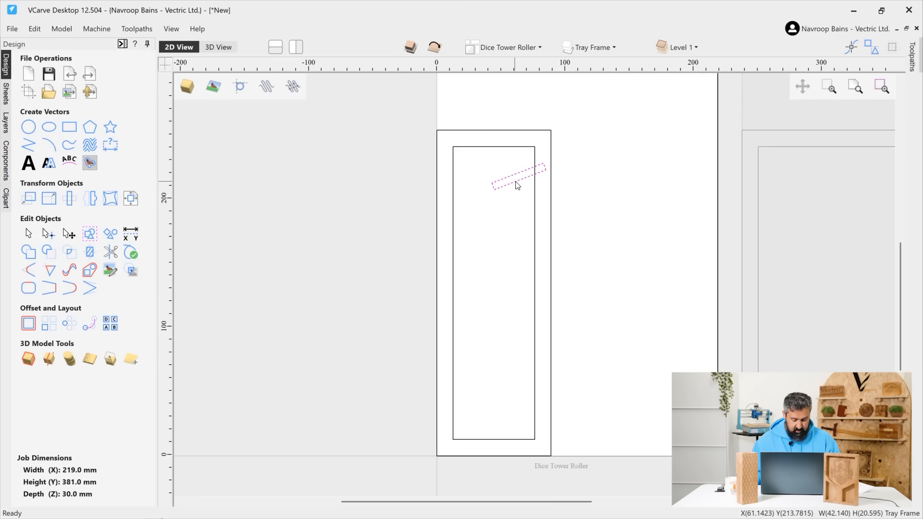
{"action": "key", "text": "ctrl+shift+h"}
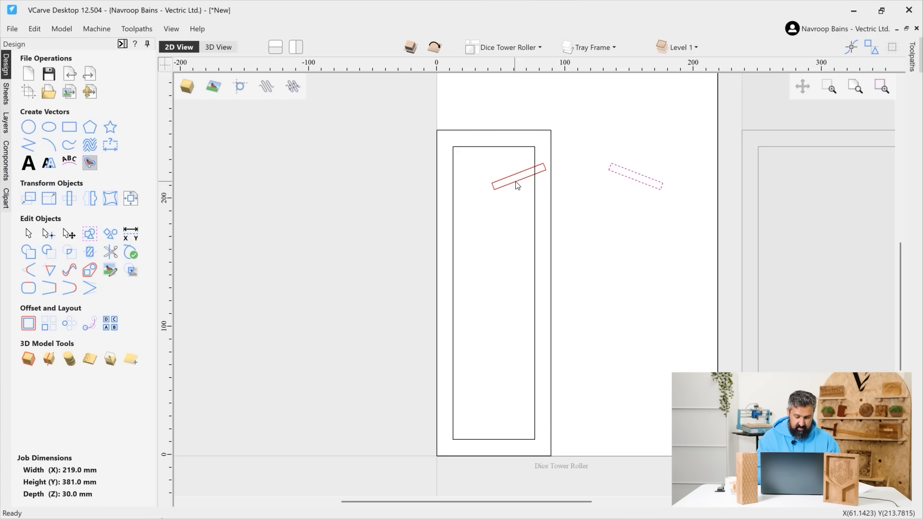
{"action": "left_click", "coordinate": [639, 178]}
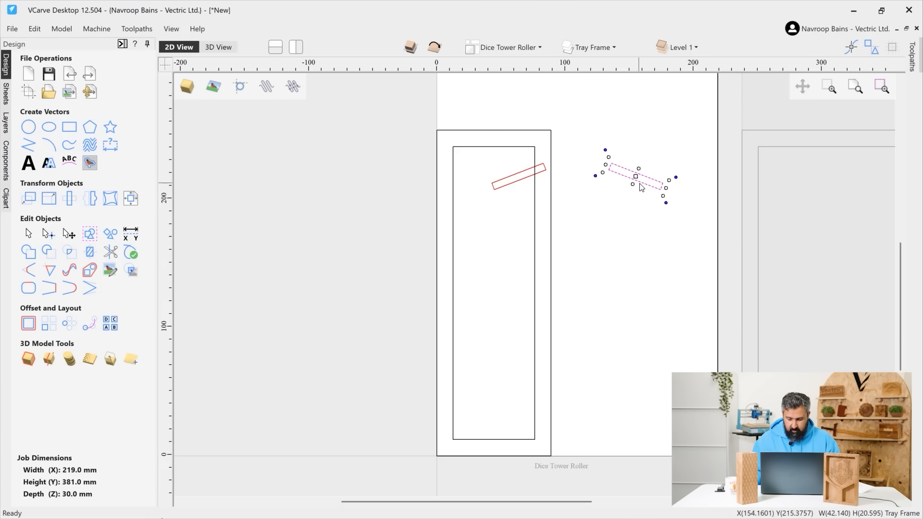
{"action": "left_click_drag", "start_coordinate": [639, 177], "coordinate": [471, 243]}
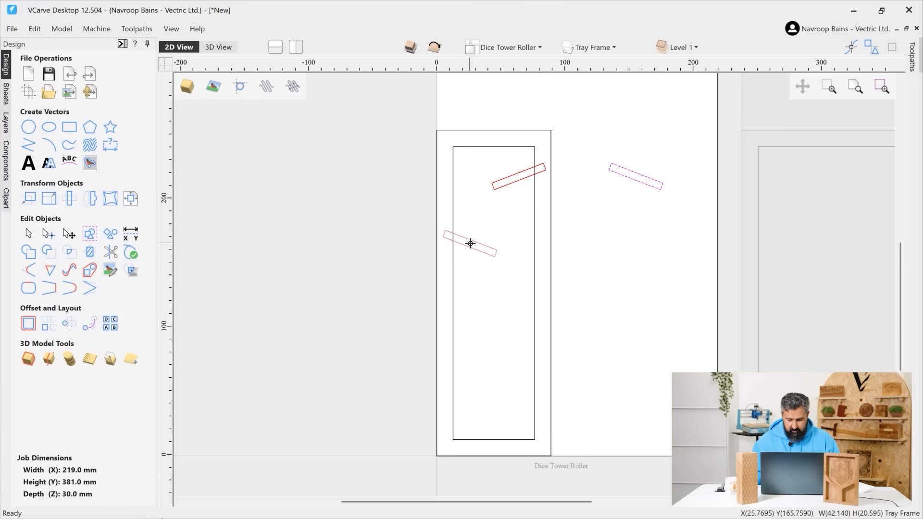
{"action": "left_click_drag", "start_coordinate": [470, 244], "coordinate": [470, 244]}
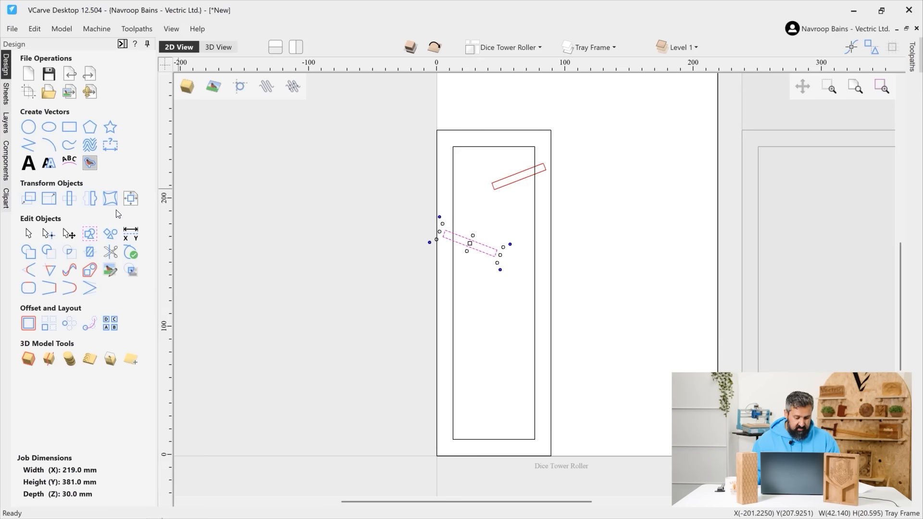
Step: Measure the vertical gap between the two sloped strips and the horizontal gap from the lower strip's end to the inner rectangle's right edge
{"action": "left_click", "coordinate": [130, 234]}
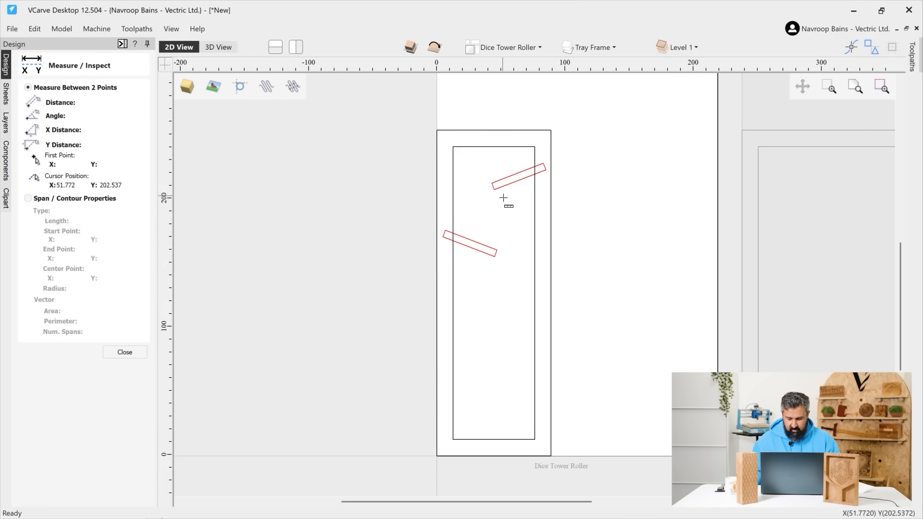
{"action": "scroll", "coordinate": [503, 198], "scroll_direction": "up", "scroll_amount": 2}
{"action": "left_click", "coordinate": [490, 176]}
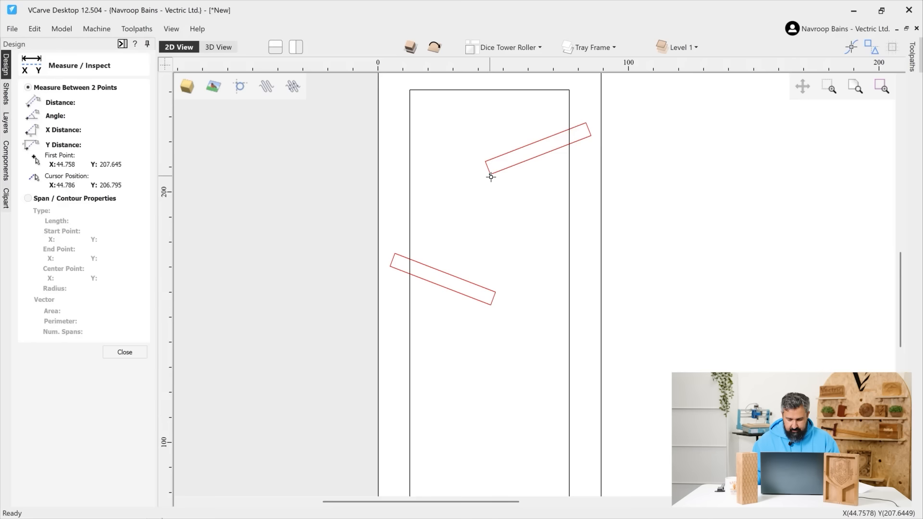
{"action": "left_click_drag", "start_coordinate": [490, 177], "coordinate": [490, 292]}
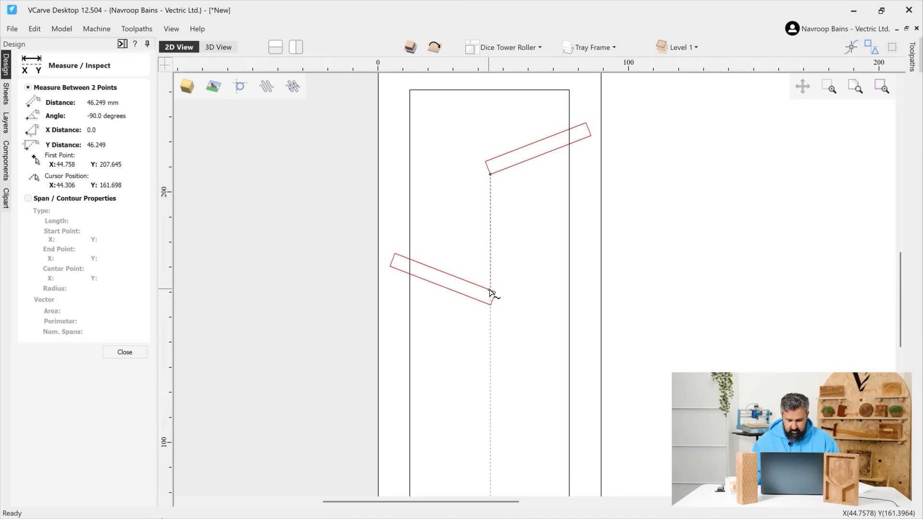
{"action": "left_click", "coordinate": [489, 289]}
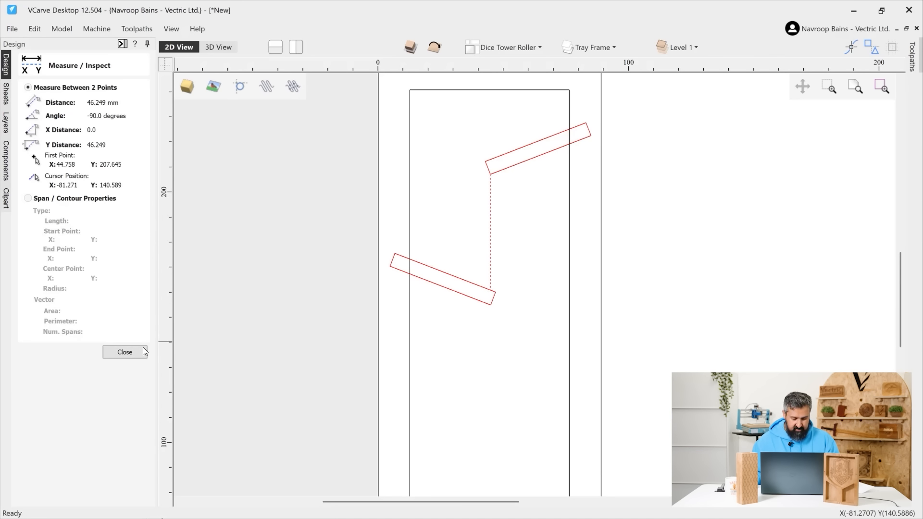
{"action": "left_click", "coordinate": [496, 292]}
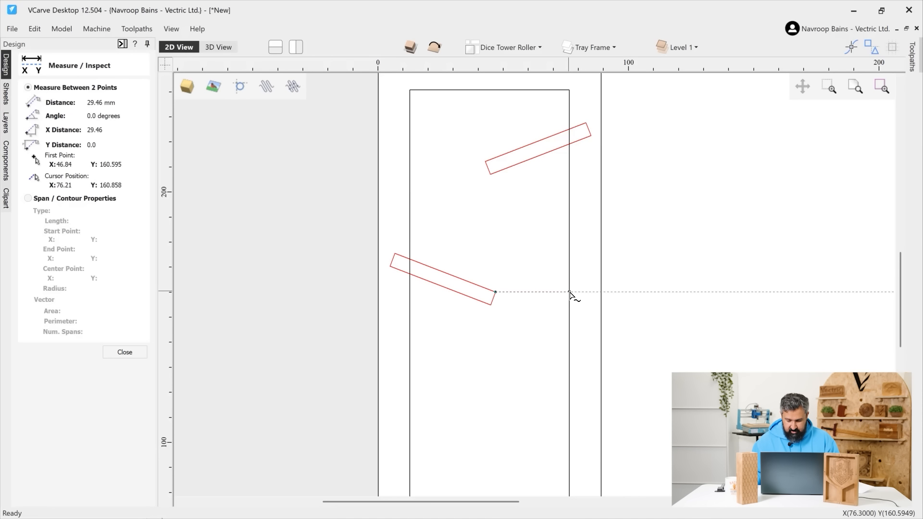
{"action": "left_click", "coordinate": [569, 292]}
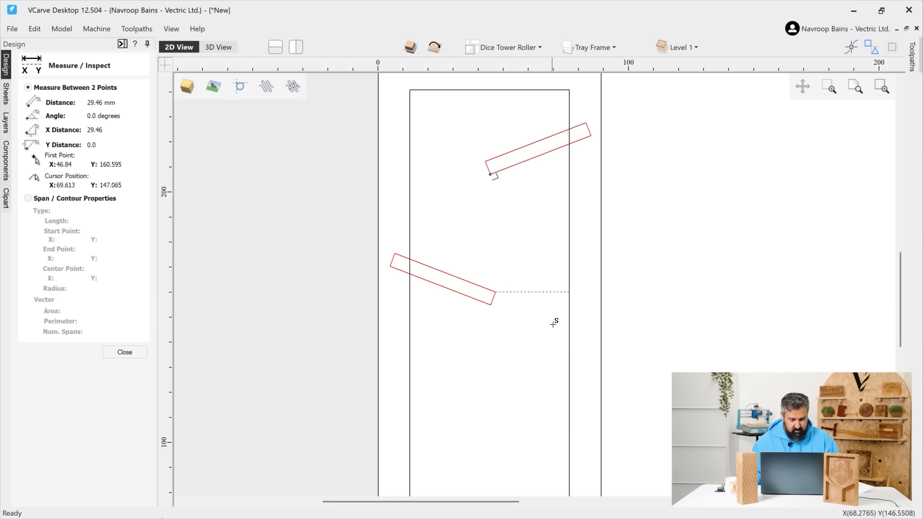
{"action": "left_click", "coordinate": [125, 352]}
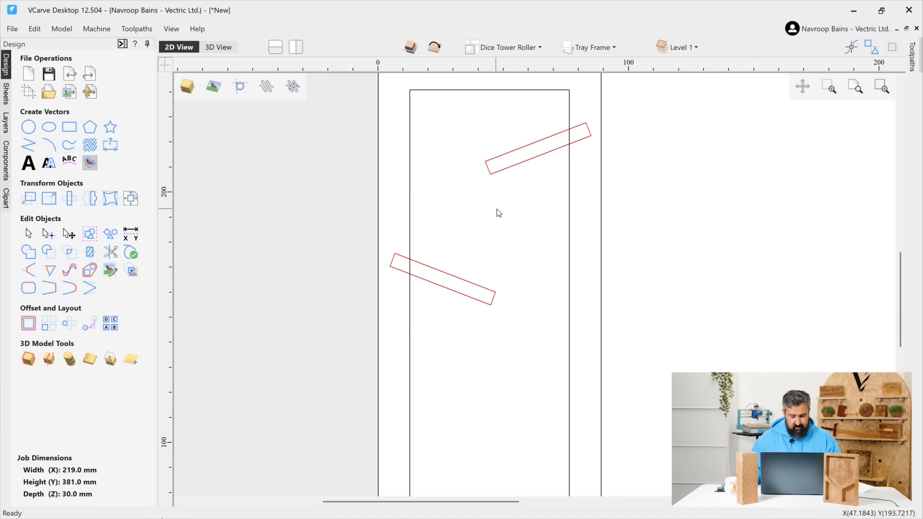
Step: Copy the upper sloped strip straight down, below the mirrored strip, centred at a height of about Y 105 mm
{"action": "scroll", "coordinate": [497, 211], "scroll_direction": "down", "scroll_amount": 3}
{"action": "scroll", "coordinate": [506, 217], "scroll_direction": "up", "scroll_amount": 1}
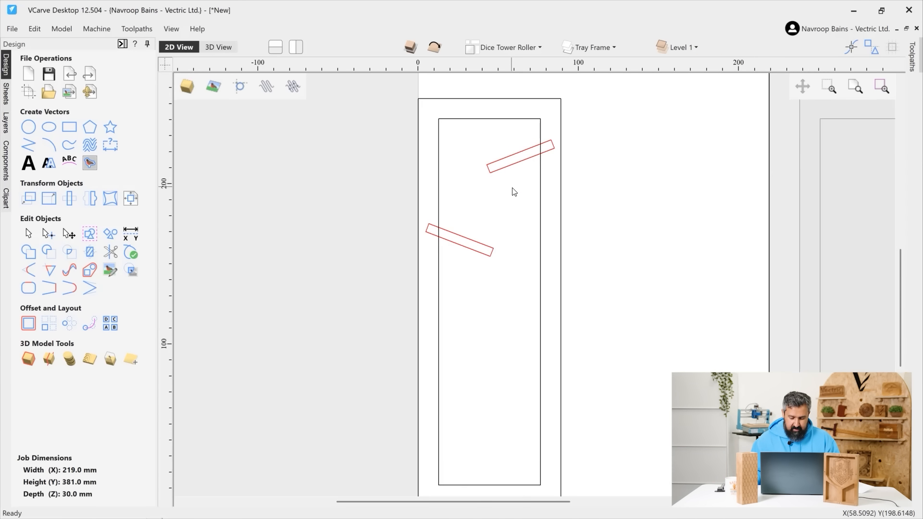
{"action": "left_click", "coordinate": [532, 158]}
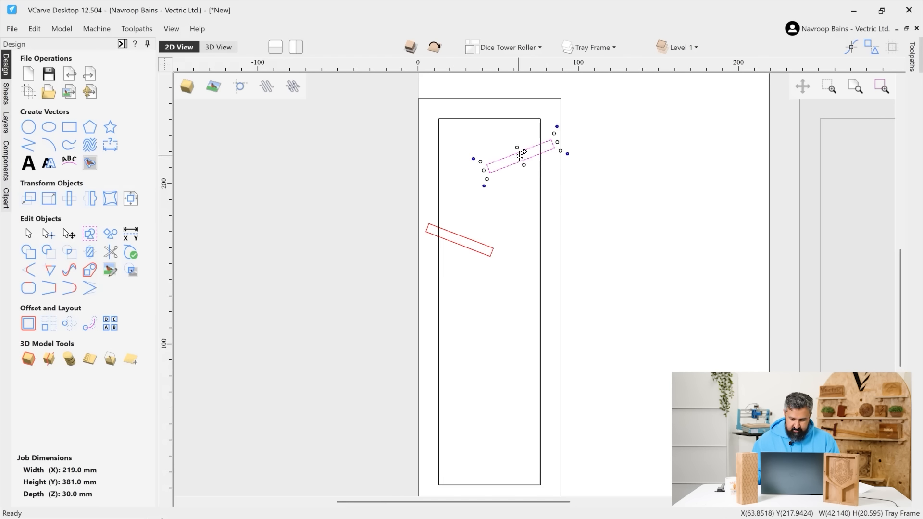
{"action": "left_click_drag", "start_coordinate": [523, 153], "coordinate": [523, 334]}
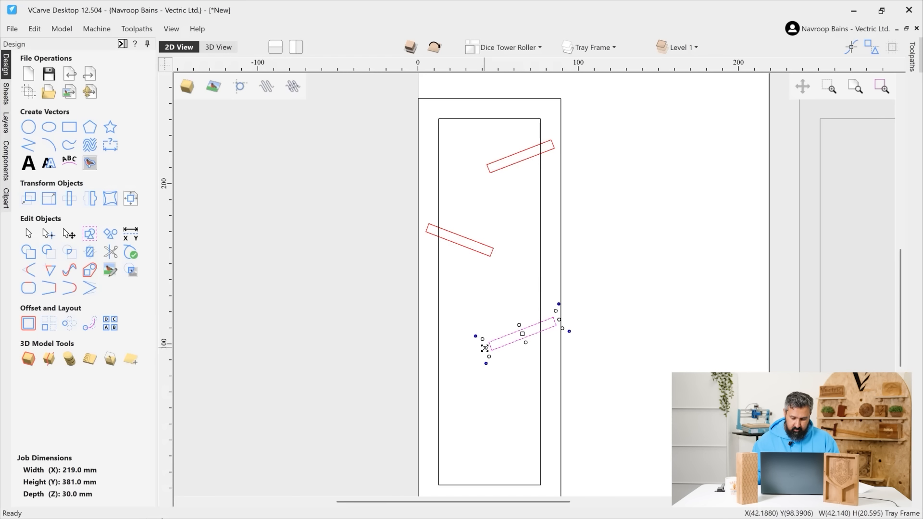
Step: Lengthen the bottom strip from its lower end past the inner rectangle's left edge so it spans about 87 mm horizontally
{"action": "left_click_drag", "start_coordinate": [484, 347], "coordinate": [416, 375]}
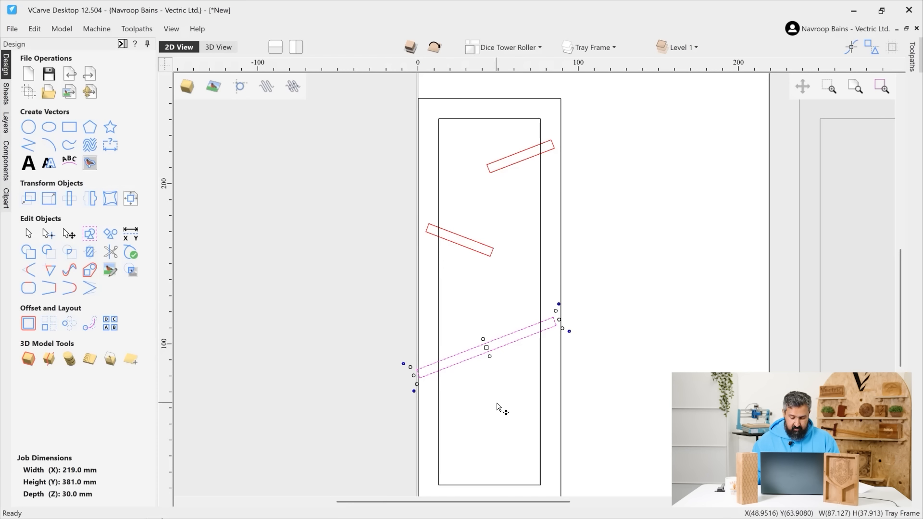
{"action": "scroll", "coordinate": [494, 402], "scroll_direction": "down", "scroll_amount": 2}
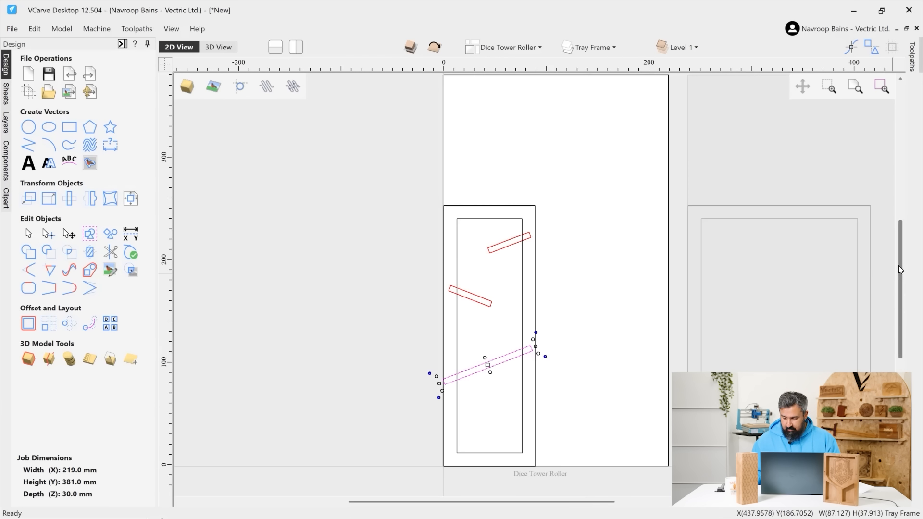
{"action": "scroll", "coordinate": [899, 270], "scroll_direction": "down", "scroll_amount": 2}
{"action": "scroll", "coordinate": [899, 270], "scroll_direction": "up", "scroll_amount": 1}
{"action": "scroll", "coordinate": [556, 408], "scroll_direction": "up", "scroll_amount": 1}
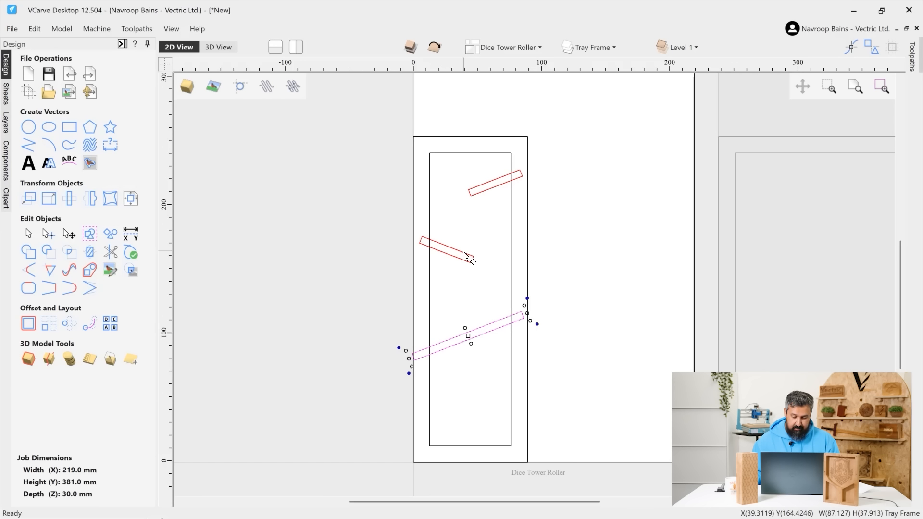
Step: Move the three sloped strips to a new layer named Tower Ramps with an orange drawing colour
{"action": "left_click", "coordinate": [490, 236]}
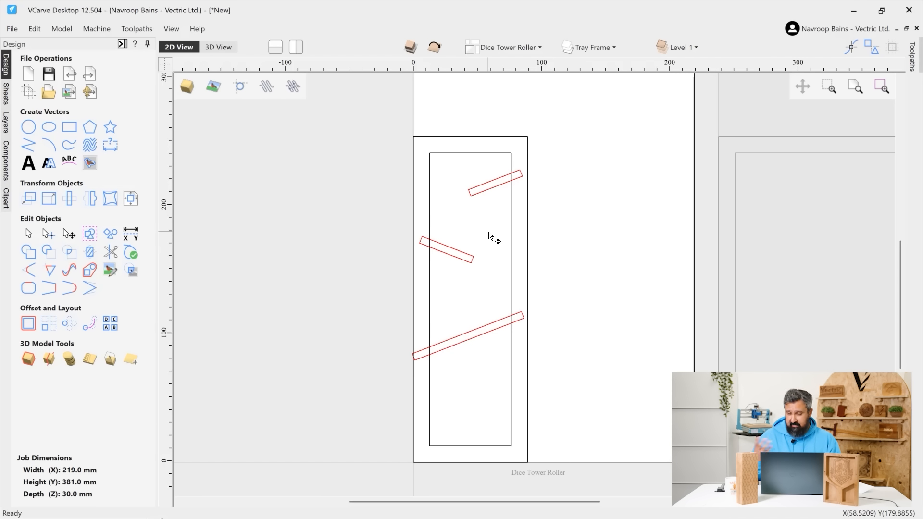
{"action": "left_click", "coordinate": [501, 325]}
{"action": "left_click", "coordinate": [457, 252], "text": "shift"}
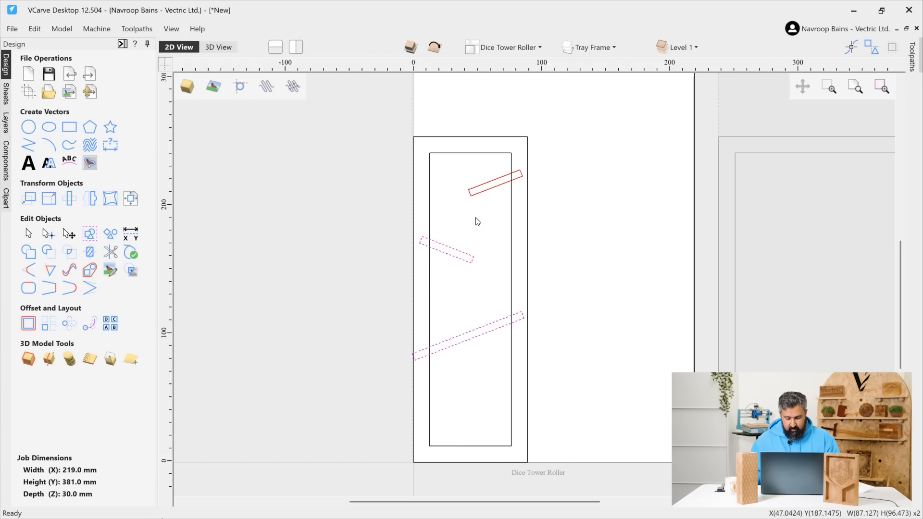
{"action": "left_click", "coordinate": [485, 193], "text": "shift"}
{"action": "right_click", "coordinate": [484, 194]}
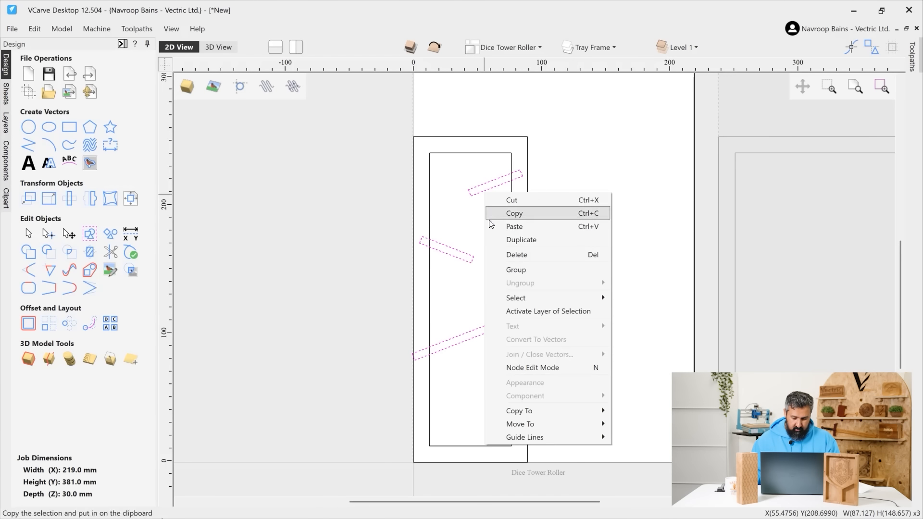
{"action": "mouse_move", "coordinate": [546, 424]}
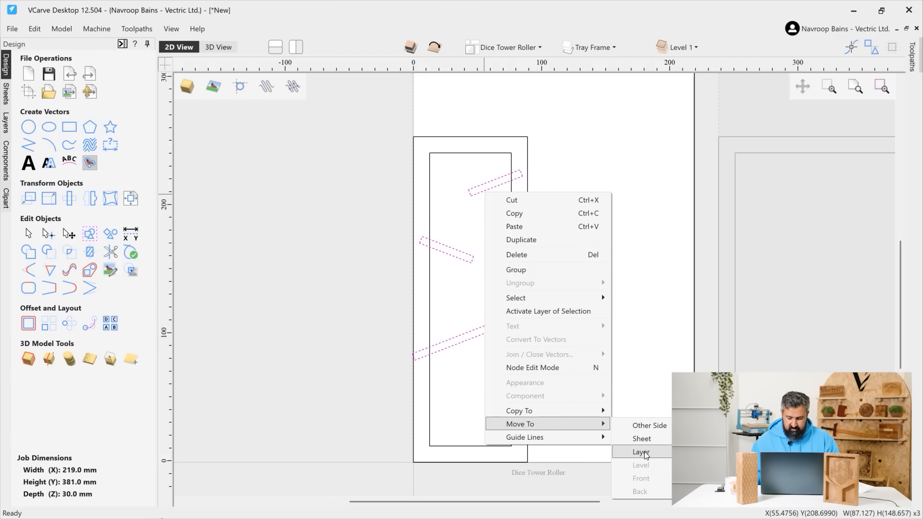
{"action": "left_click", "coordinate": [705, 443]}
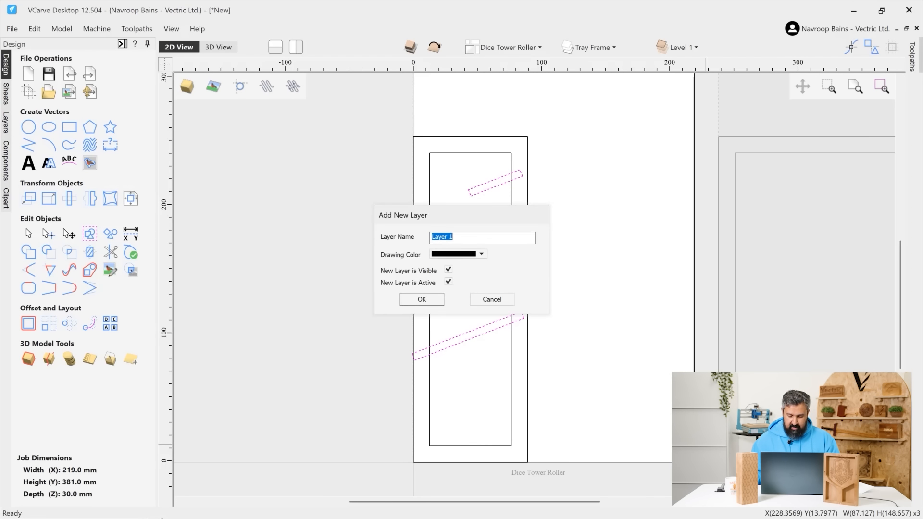
{"action": "type", "text": "Tower Ramps"}
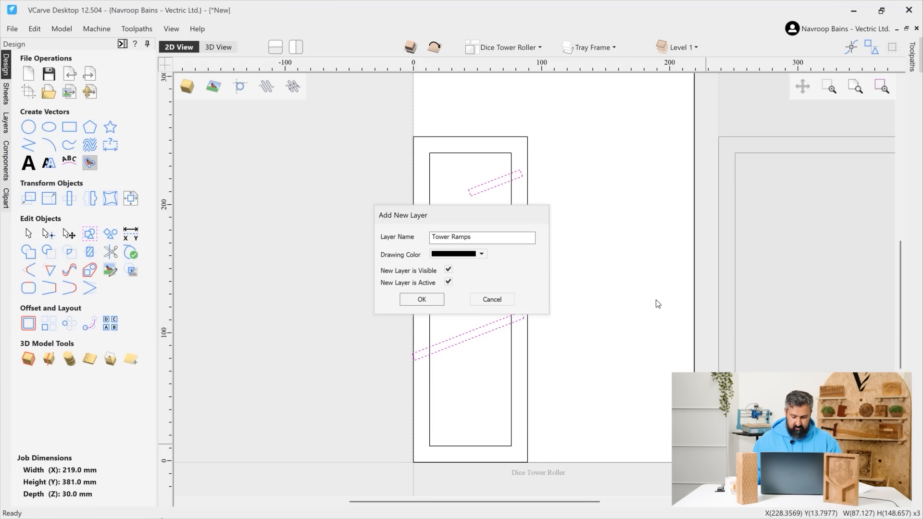
{"action": "left_click", "coordinate": [473, 254]}
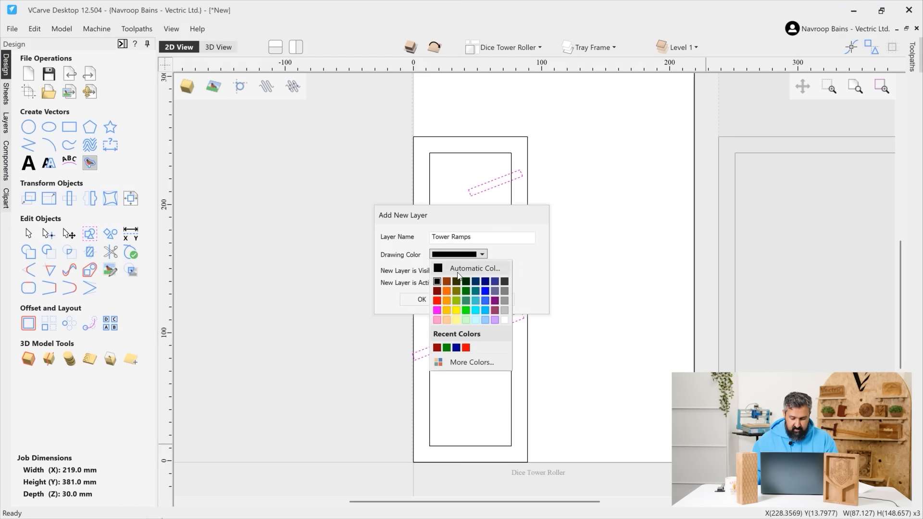
{"action": "left_click", "coordinate": [448, 290]}
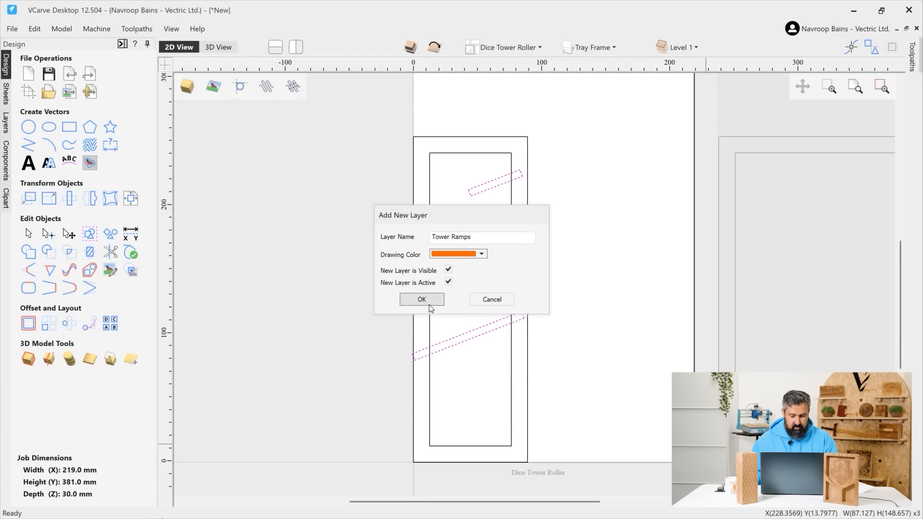
{"action": "left_click", "coordinate": [427, 301]}
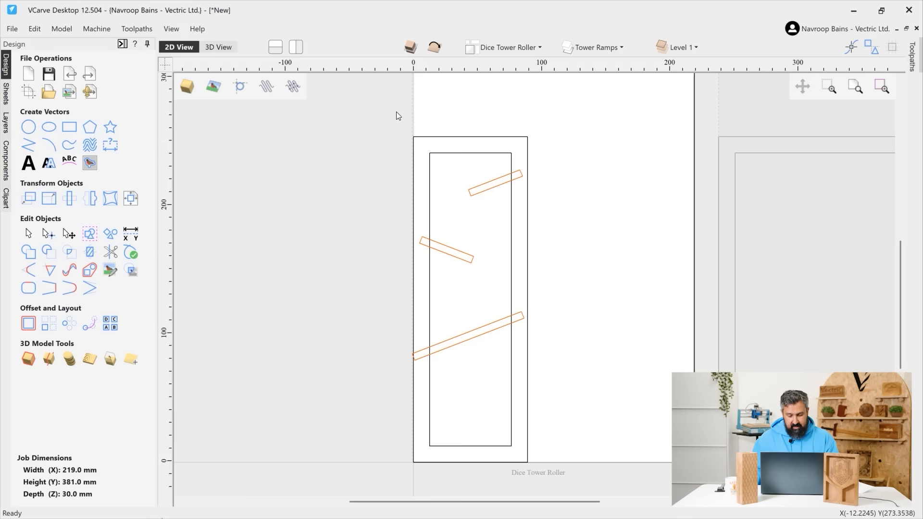
Step: Copy the tower's two frame rectangles and three ramps to a new layer named Tower Build with a dark green drawing colour
{"action": "left_click_drag", "start_coordinate": [387, 114], "coordinate": [555, 479]}
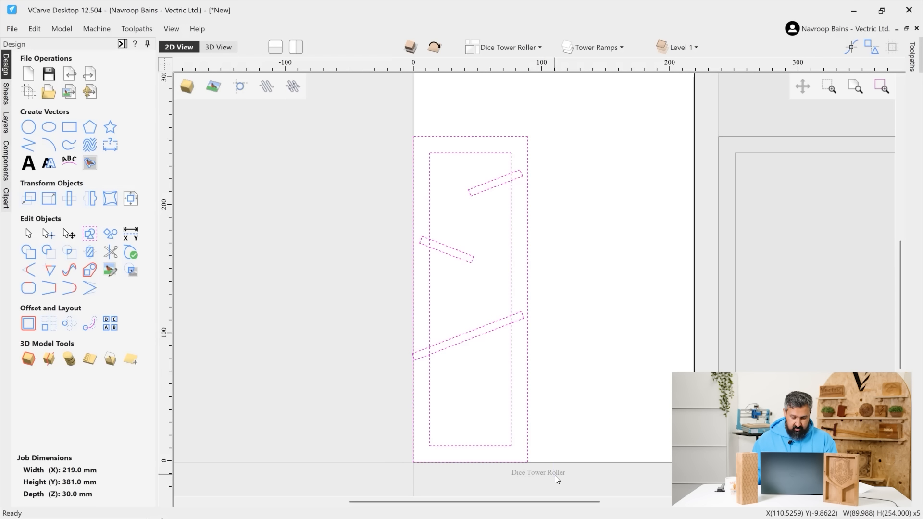
{"action": "right_click", "coordinate": [513, 303]}
{"action": "mouse_move", "coordinate": [549, 266]}
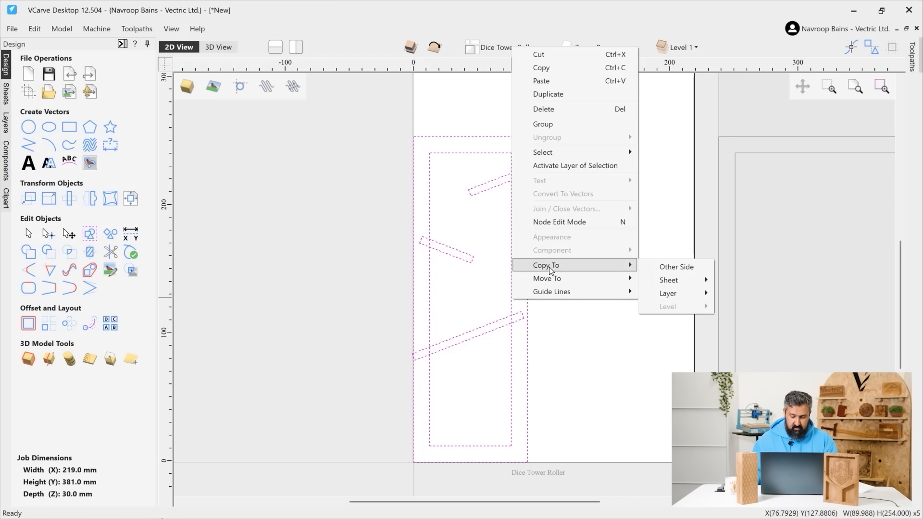
{"action": "mouse_move", "coordinate": [665, 292]}
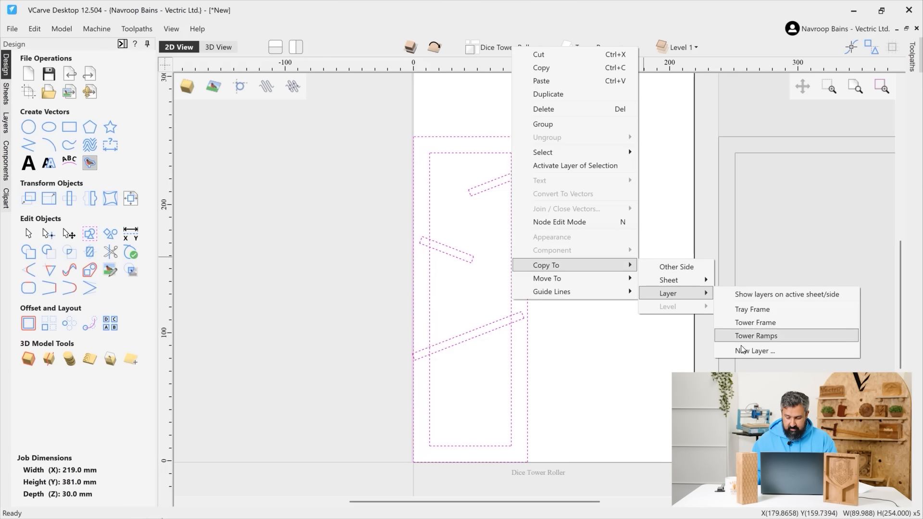
{"action": "left_click", "coordinate": [743, 348]}
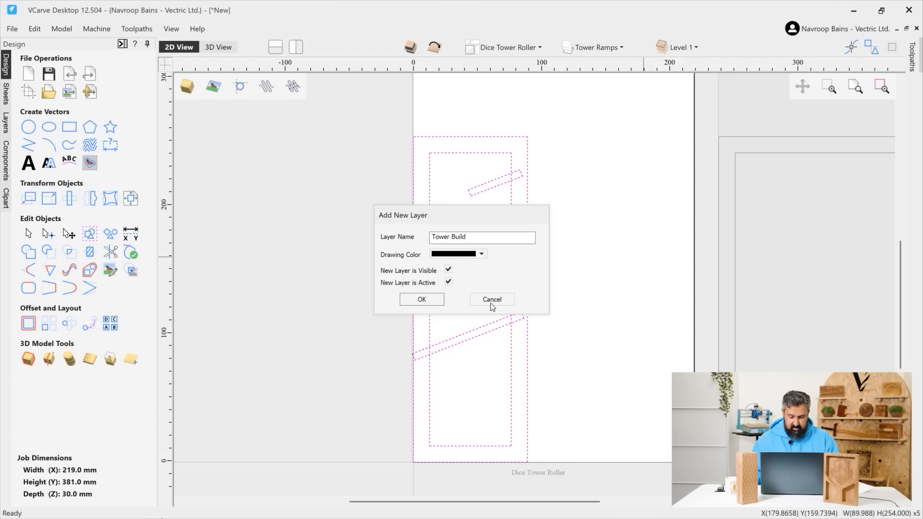
{"action": "left_click", "coordinate": [479, 255]}
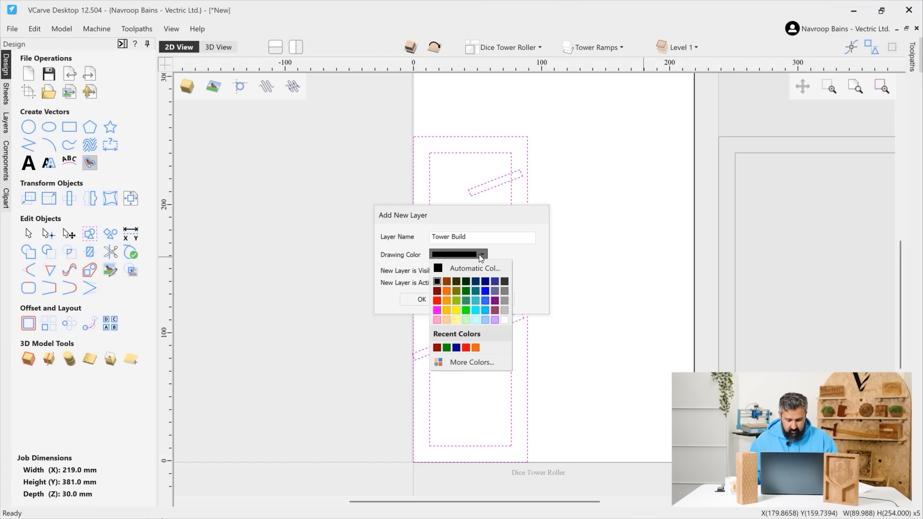
{"action": "left_click", "coordinate": [465, 292]}
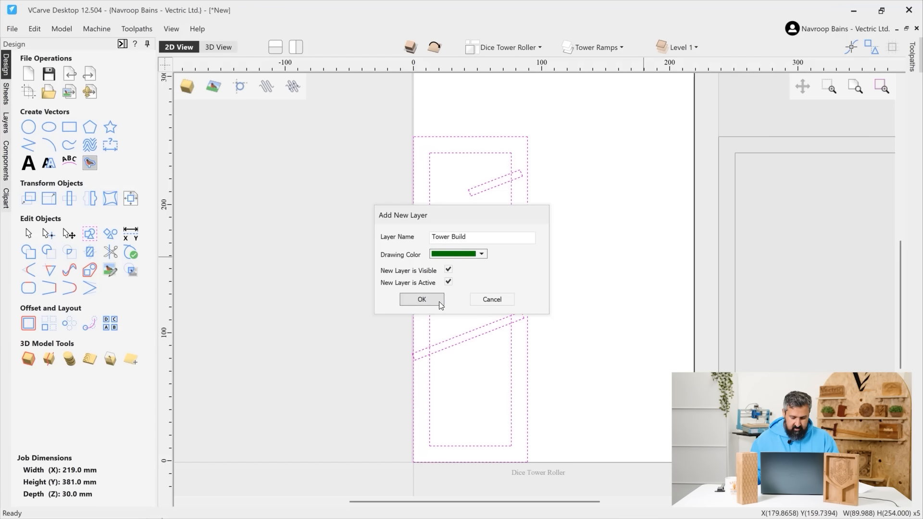
{"action": "left_click", "coordinate": [439, 301]}
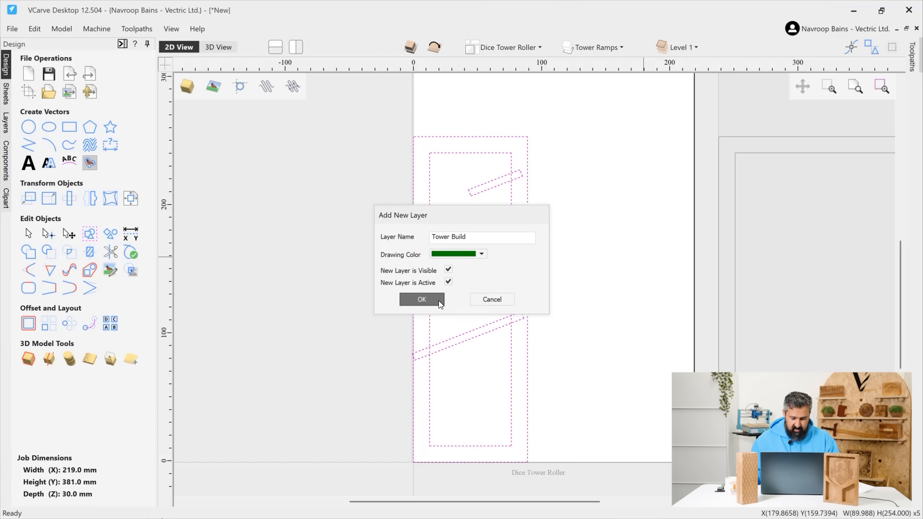
Step: Hide the Tower Frame and Tower Ramps layers, keeping Tower Build as the active layer
{"action": "left_click", "coordinate": [539, 48]}
{"action": "left_click", "coordinate": [601, 47]}
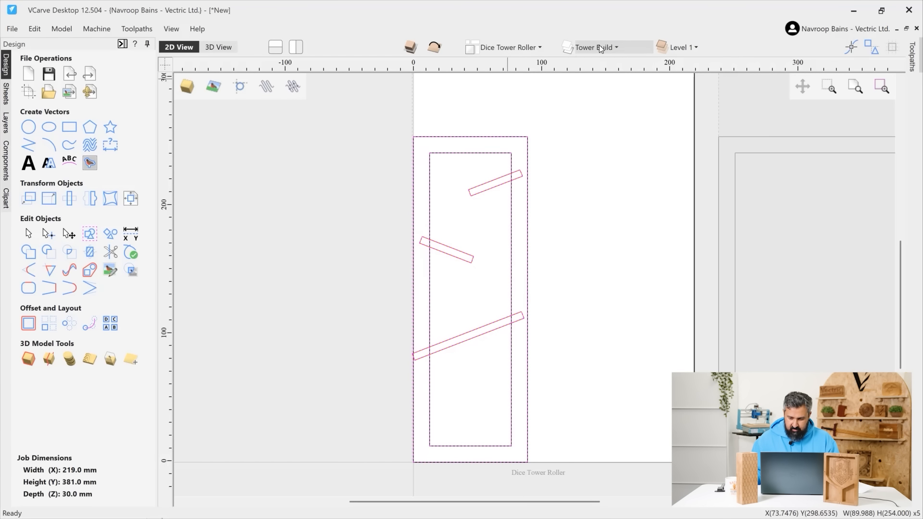
{"action": "left_click", "coordinate": [602, 48]}
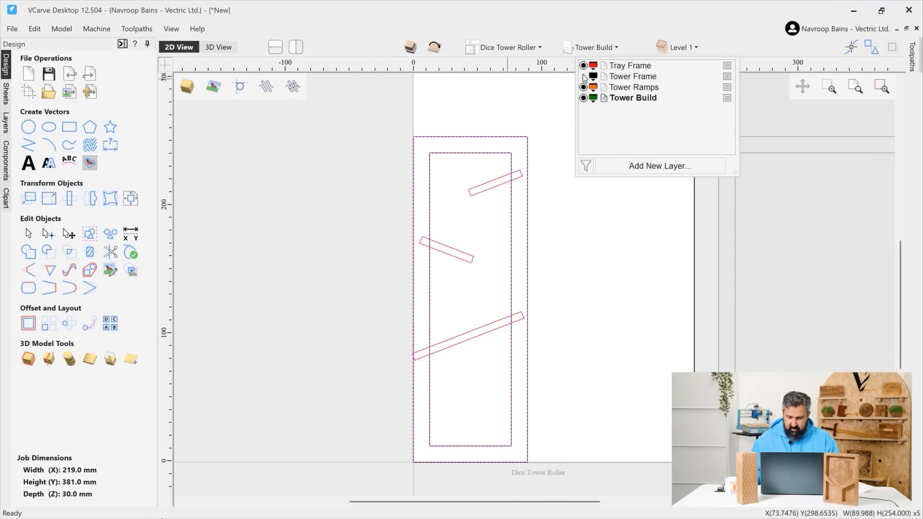
{"action": "left_click", "coordinate": [584, 77]}
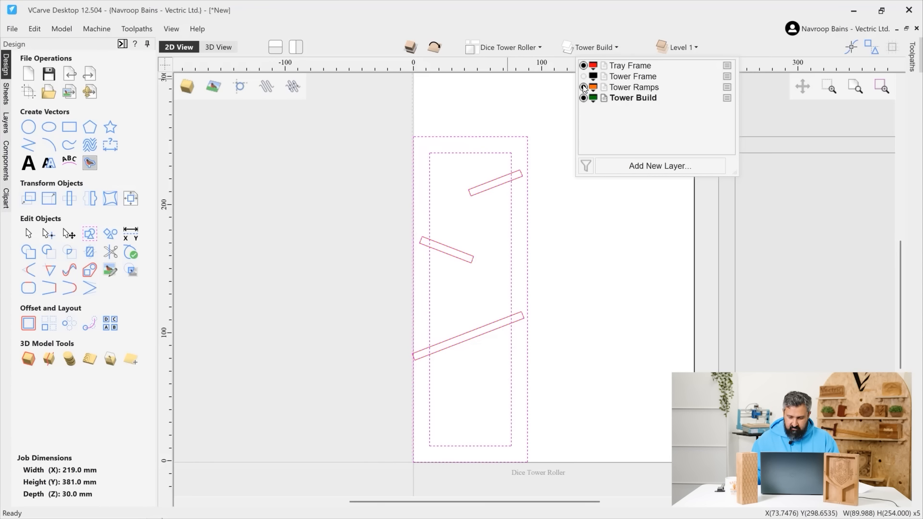
{"action": "double_click", "coordinate": [621, 98]}
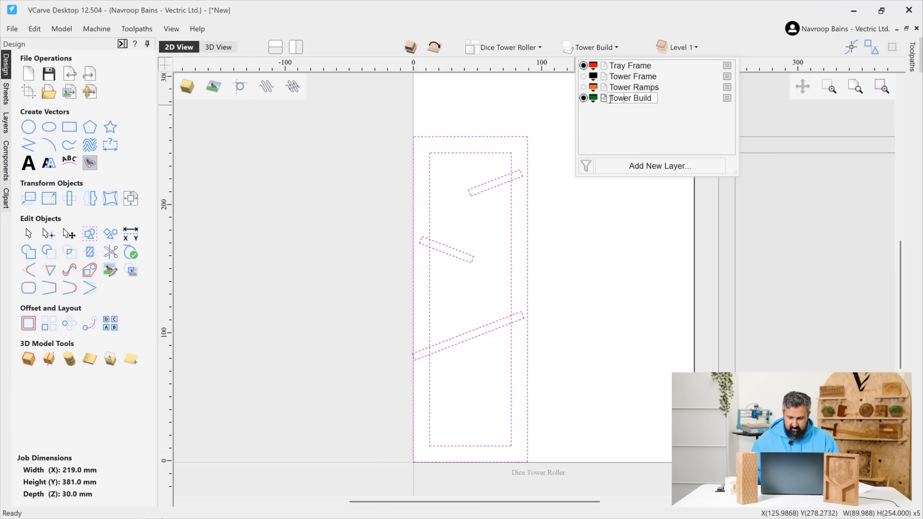
{"action": "left_click", "coordinate": [605, 97]}
{"action": "left_click", "coordinate": [562, 211]}
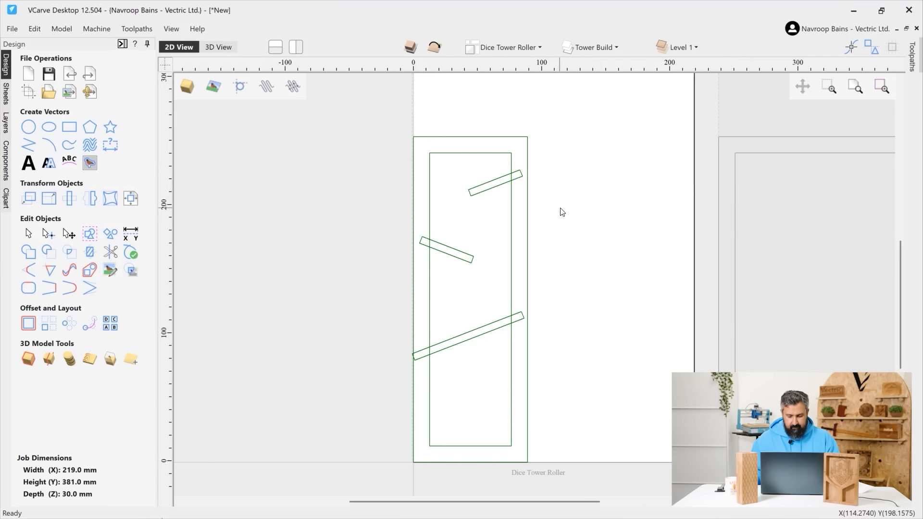
Step: Draw a rectangle 63.6 mm wide and about 17.4 mm high from the inner rectangle's top edge up past the outer frame's top edge
{"action": "scroll", "coordinate": [543, 282], "scroll_direction": "down", "scroll_amount": 2}
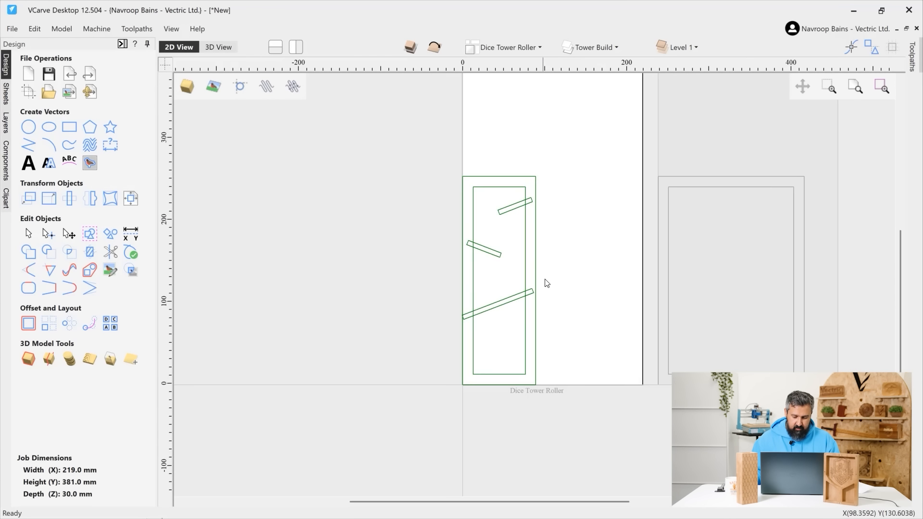
{"action": "scroll", "coordinate": [521, 332], "scroll_direction": "up", "scroll_amount": 2}
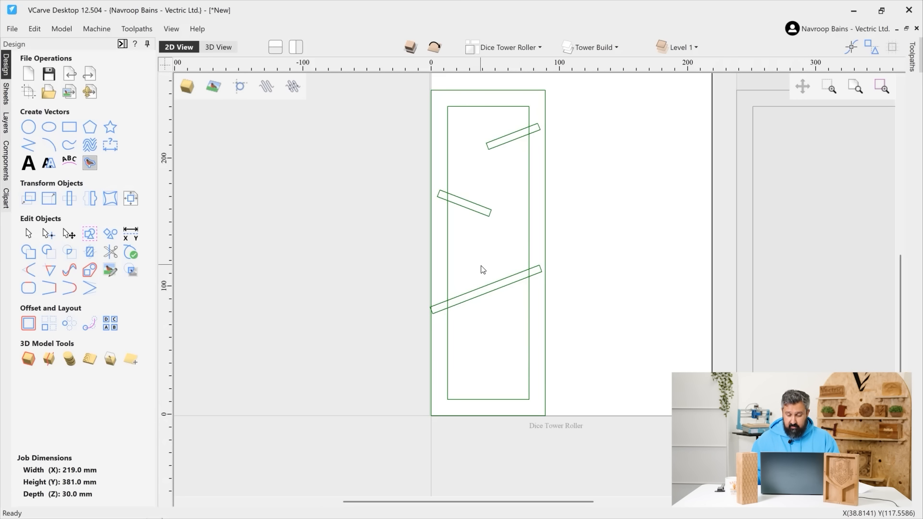
{"action": "left_click", "coordinate": [70, 127]}
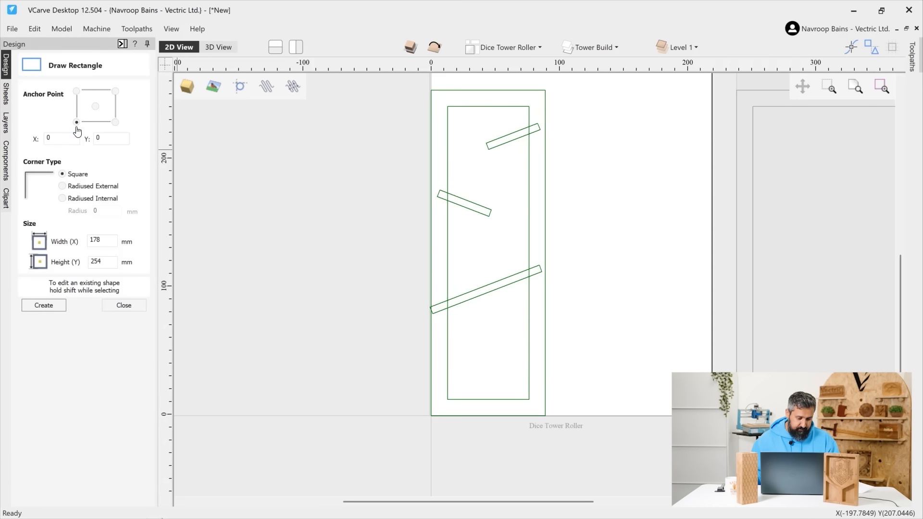
{"action": "scroll", "coordinate": [516, 102], "scroll_direction": "up", "scroll_amount": 2}
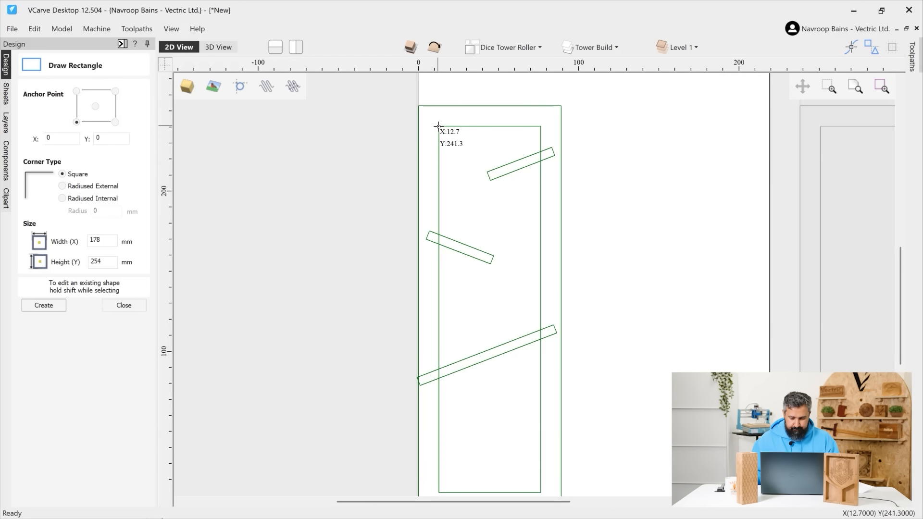
{"action": "left_click", "coordinate": [438, 126]}
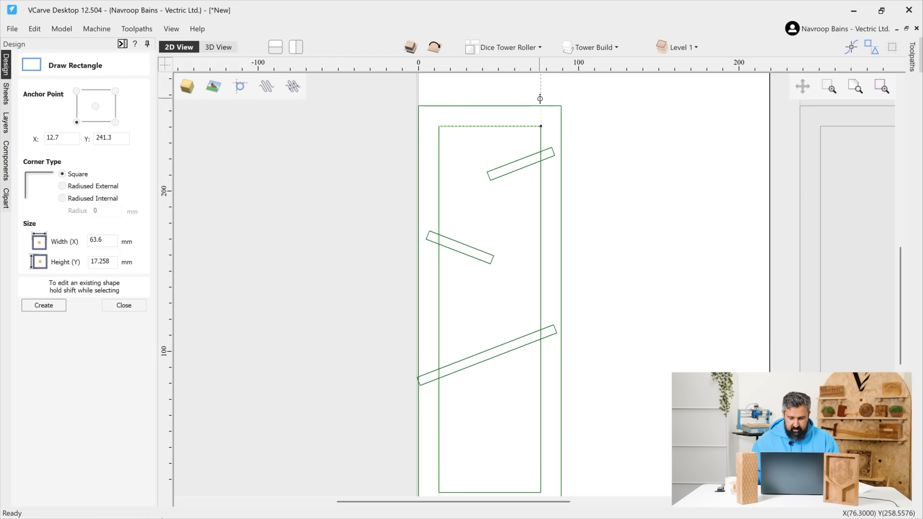
{"action": "left_click", "coordinate": [540, 99]}
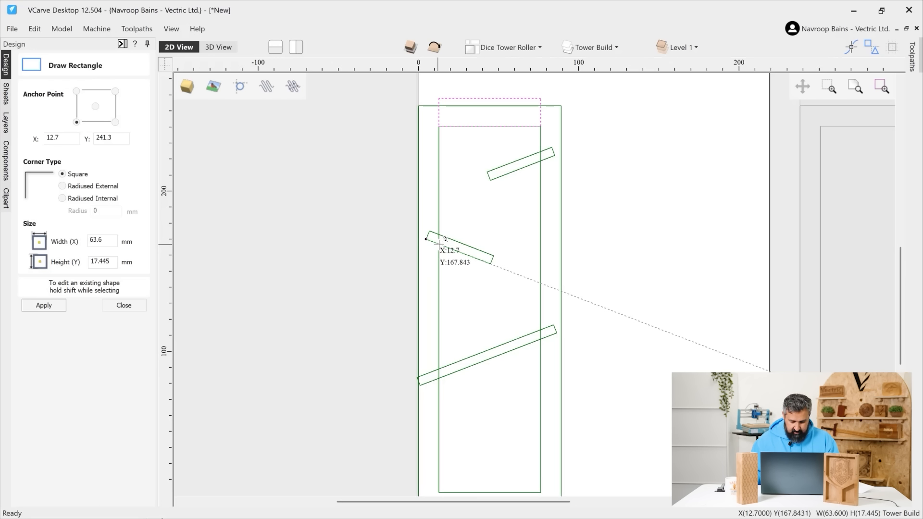
Step: Draw a rectangle about 22.3 by 83.1 mm across the frame's left wall, from the middle ramp's underside down to the bottom ramp
{"action": "mouse_move", "coordinate": [439, 245]}
{"action": "left_mouse_down"}
{"action": "mouse_move", "coordinate": [437, 366]}
{"action": "mouse_move", "coordinate": [402, 378]}
{"action": "left_mouse_up"}
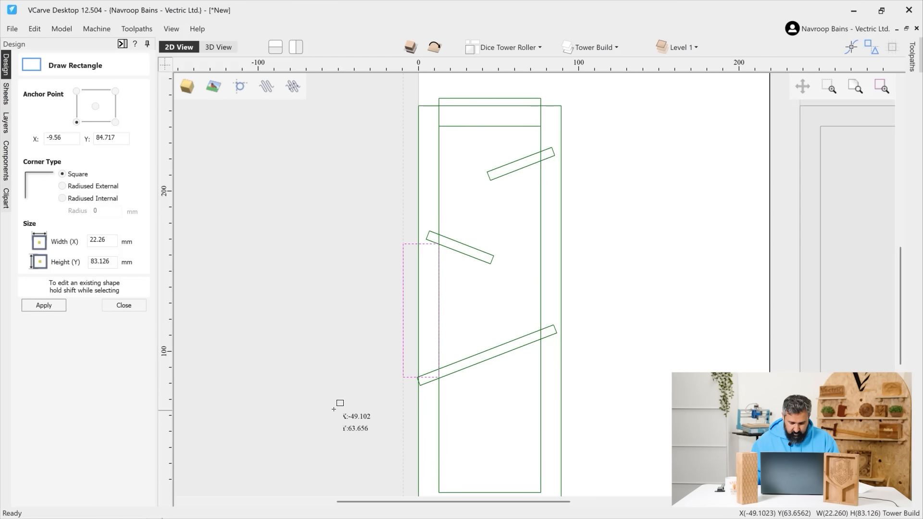
{"action": "left_click", "coordinate": [127, 308]}
{"action": "left_click", "coordinate": [489, 287]}
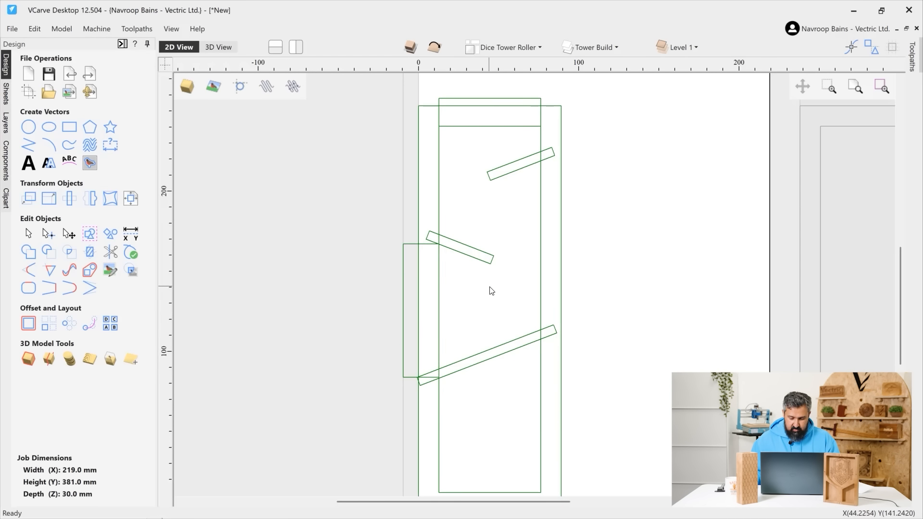
Step: Trim off the top ramp's end beyond the inner rectangle's right edge and the edge section crossing that ramp
{"action": "scroll", "coordinate": [492, 282], "scroll_direction": "down", "scroll_amount": 2}
{"action": "scroll", "coordinate": [508, 281], "scroll_direction": "up", "scroll_amount": 1}
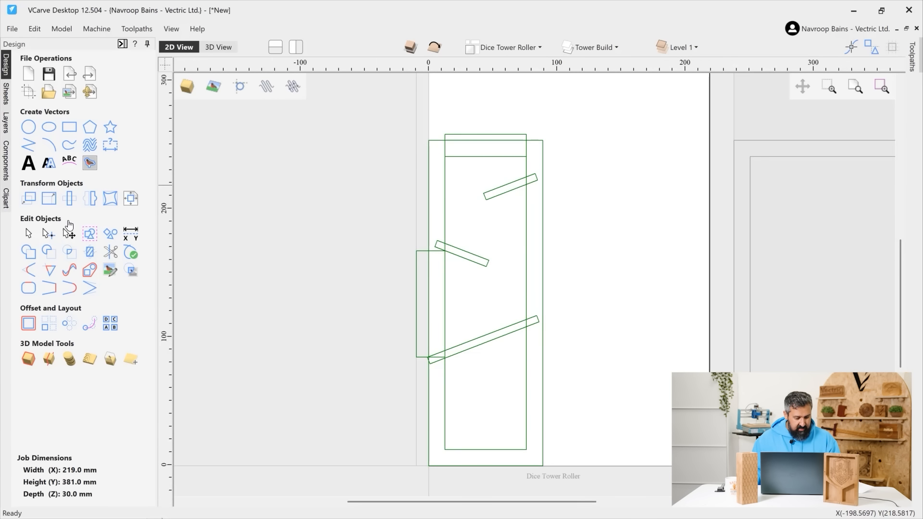
{"action": "left_click", "coordinate": [110, 256]}
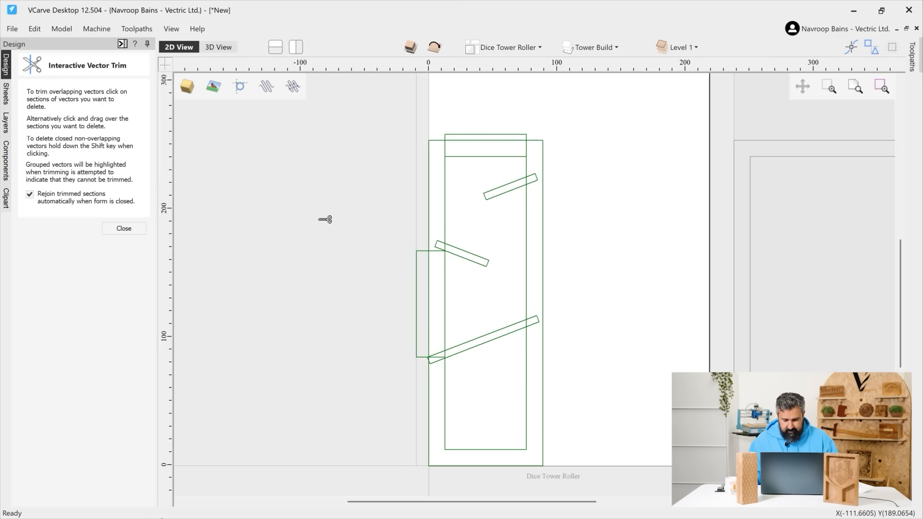
{"action": "scroll", "coordinate": [499, 160], "scroll_direction": "up", "scroll_amount": 1}
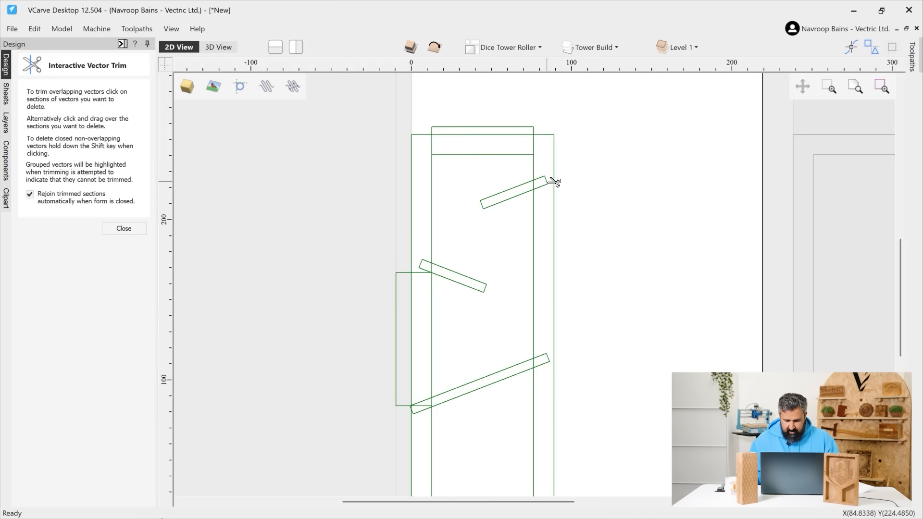
{"action": "scroll", "coordinate": [554, 183], "scroll_direction": "up", "scroll_amount": 2}
{"action": "scroll", "coordinate": [528, 153], "scroll_direction": "down", "scroll_amount": 2}
{"action": "scroll", "coordinate": [526, 108], "scroll_direction": "up", "scroll_amount": 4}
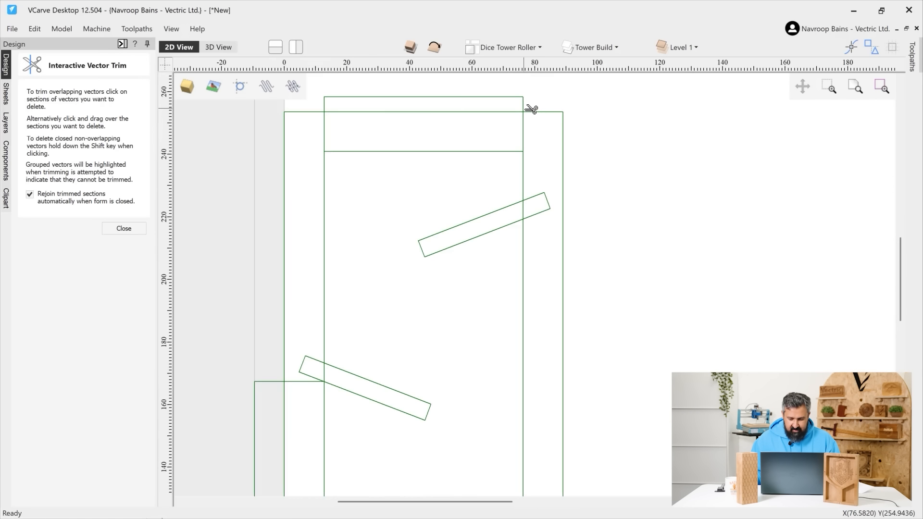
{"action": "scroll", "coordinate": [537, 161], "scroll_direction": "down", "scroll_amount": 2}
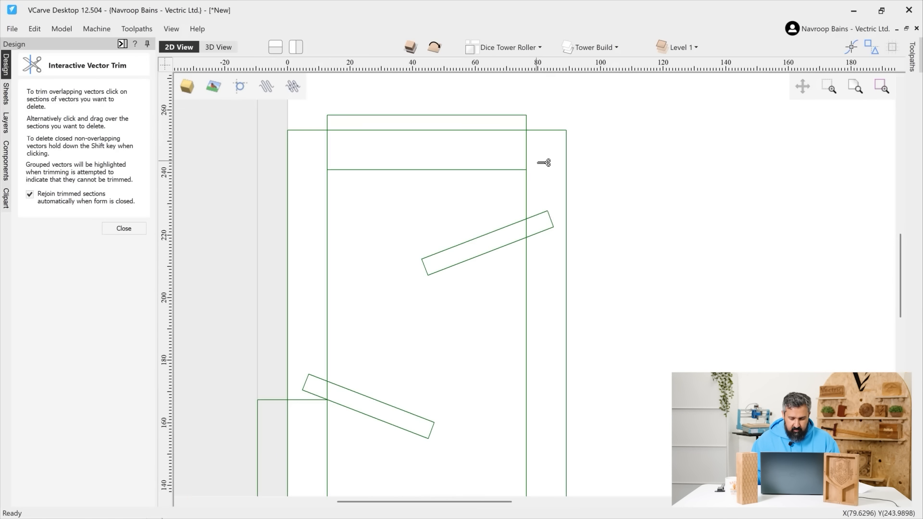
{"action": "left_click", "coordinate": [552, 229]}
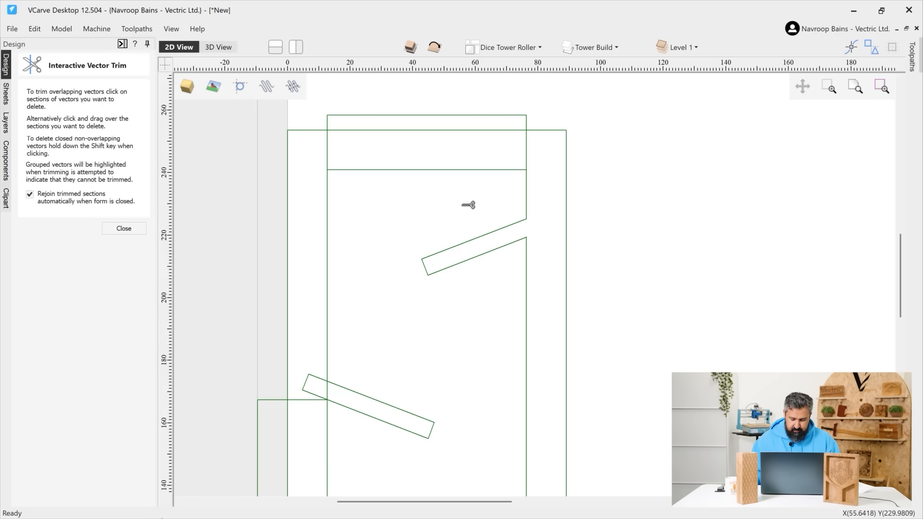
Step: Undo the recent trims, and trim away the inner rectangle's top edge along with the top ramp's end beyond the right edge
{"action": "left_click", "coordinate": [452, 172]}
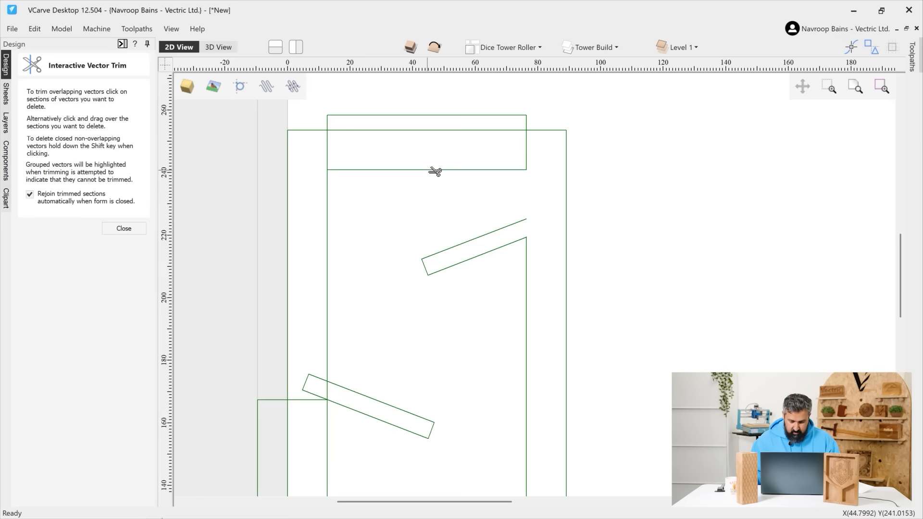
{"action": "key", "text": "ctrl+z"}
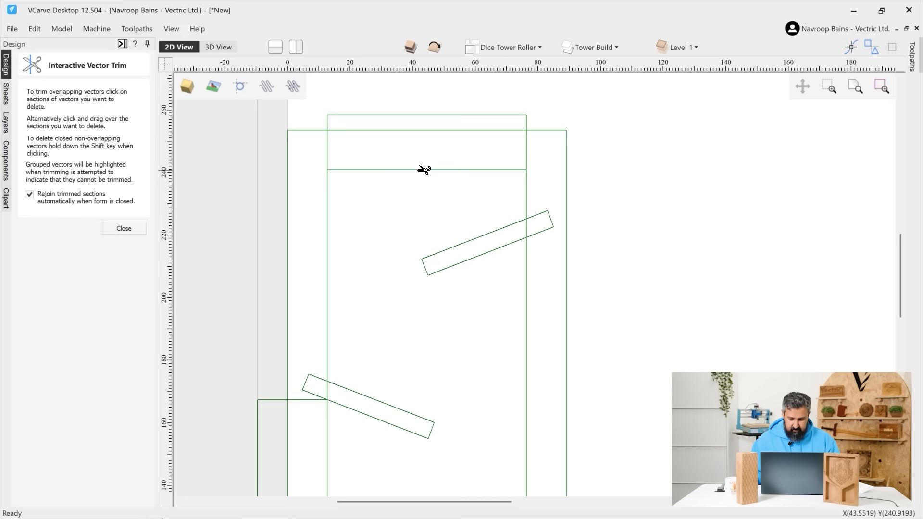
{"action": "scroll", "coordinate": [522, 219], "scroll_direction": "up", "scroll_amount": 2}
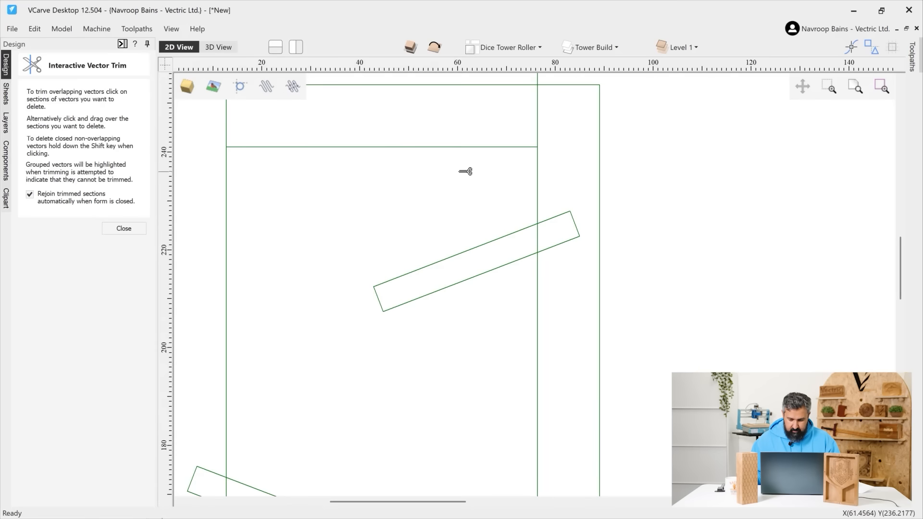
{"action": "left_click", "coordinate": [387, 147]}
{"action": "scroll", "coordinate": [529, 208], "scroll_direction": "down", "scroll_amount": 2}
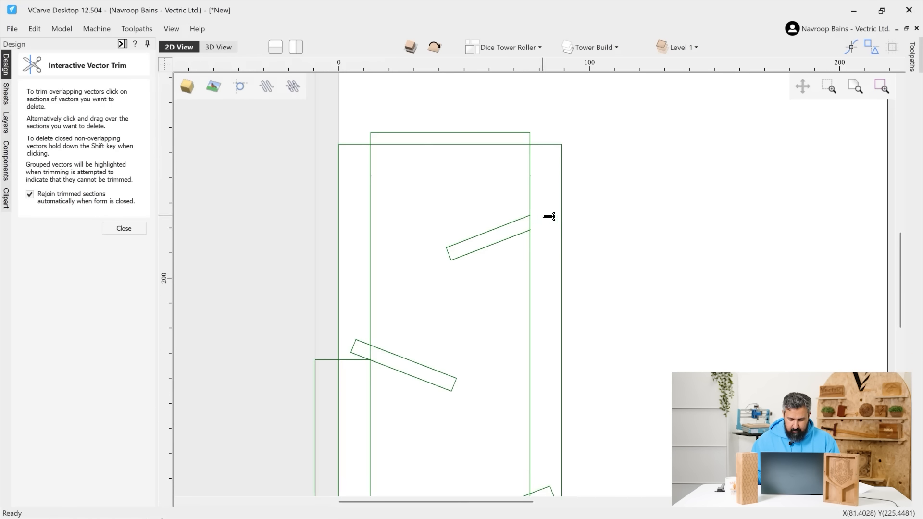
Step: Trim away the right edge section crossing the top ramp and the outer frame's top edge across the top opening
{"action": "scroll", "coordinate": [533, 224], "scroll_direction": "up", "scroll_amount": 2}
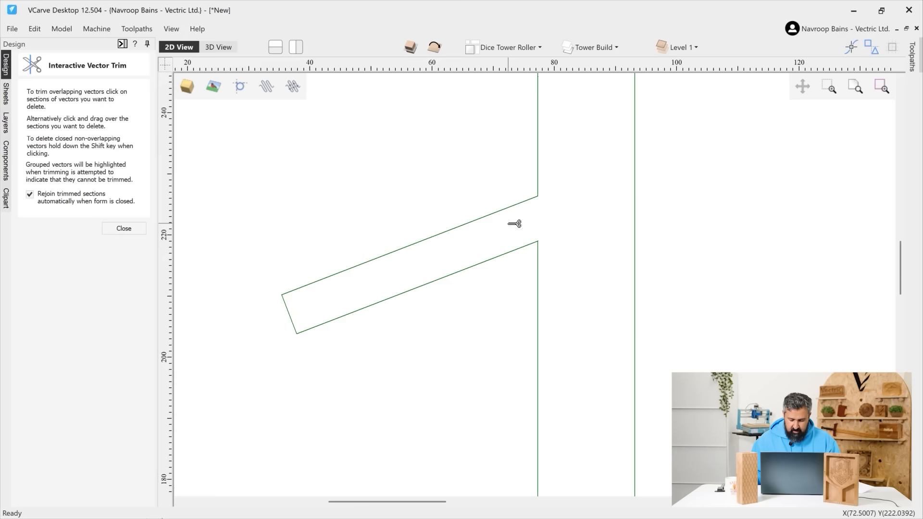
{"action": "scroll", "coordinate": [500, 216], "scroll_direction": "down", "scroll_amount": 3}
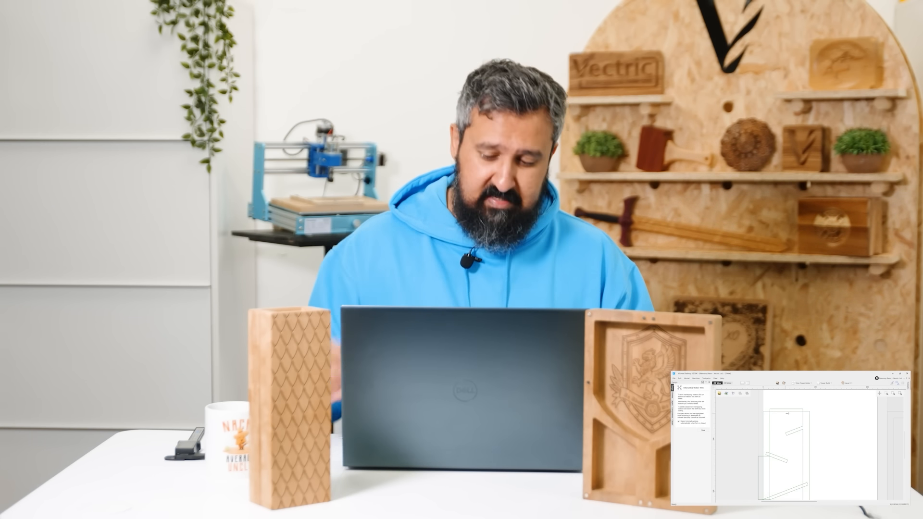
{"action": "scroll", "coordinate": [787, 414], "scroll_direction": "up", "scroll_amount": 1}
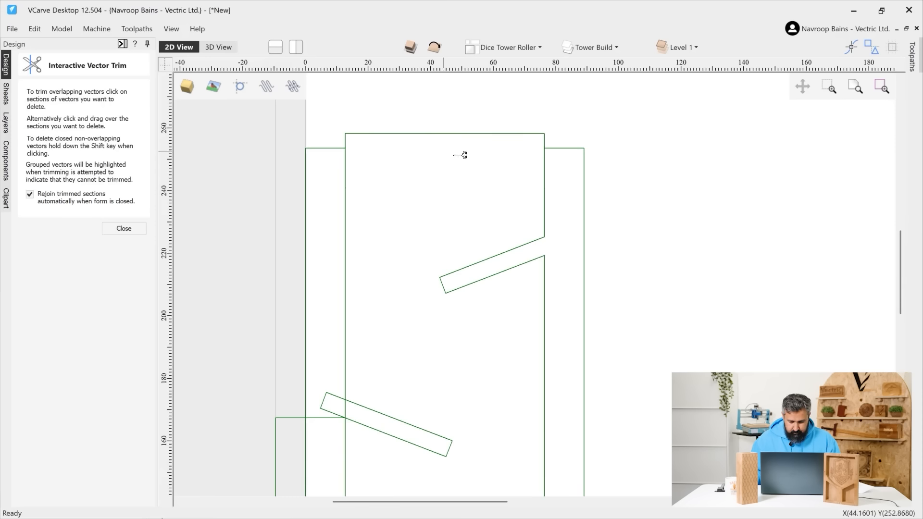
Step: Trim away the left edges of the inner rectangle and outer frame inside the side opening, between the middle and bottom ramps
{"action": "scroll", "coordinate": [459, 156], "scroll_direction": "down", "scroll_amount": 3}
{"action": "scroll", "coordinate": [469, 341], "scroll_direction": "down", "scroll_amount": 1}
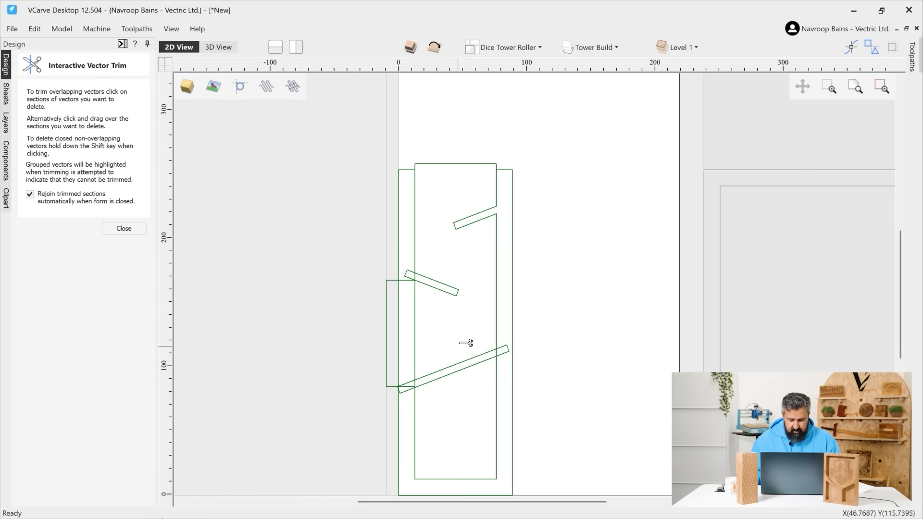
{"action": "scroll", "coordinate": [439, 352], "scroll_direction": "up", "scroll_amount": 3}
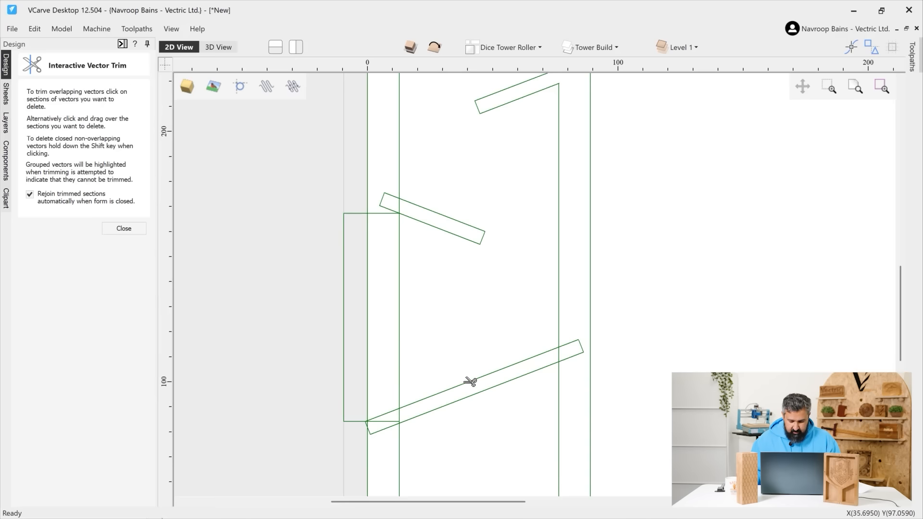
{"action": "scroll", "coordinate": [445, 432], "scroll_direction": "down", "scroll_amount": 3}
{"action": "scroll", "coordinate": [437, 423], "scroll_direction": "up", "scroll_amount": 3}
{"action": "scroll", "coordinate": [434, 399], "scroll_direction": "up", "scroll_amount": 1}
{"action": "scroll", "coordinate": [436, 346], "scroll_direction": "down", "scroll_amount": 1}
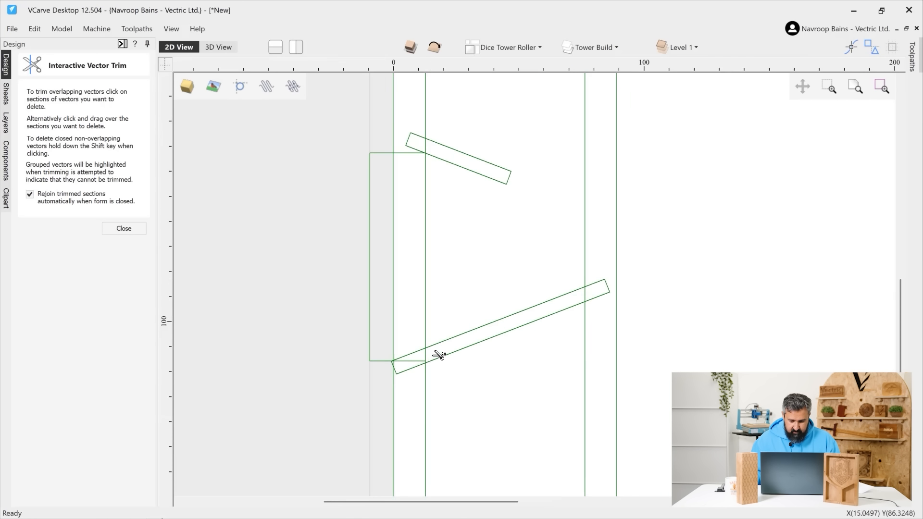
{"action": "left_click", "coordinate": [425, 240]}
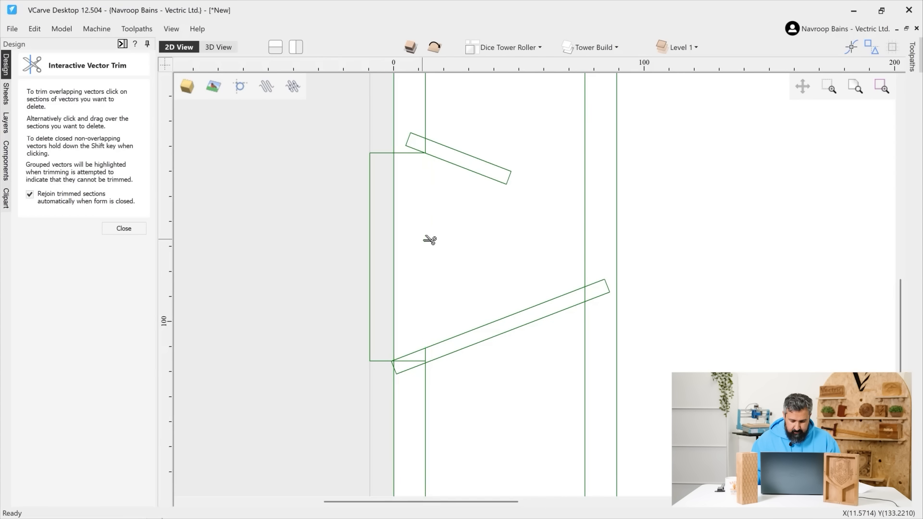
{"action": "left_click", "coordinate": [394, 243]}
Step: Trim off the middle ramp's end beyond the inner rectangle's left edge and the edge section crossing that ramp
{"action": "scroll", "coordinate": [423, 135], "scroll_direction": "up", "scroll_amount": 5}
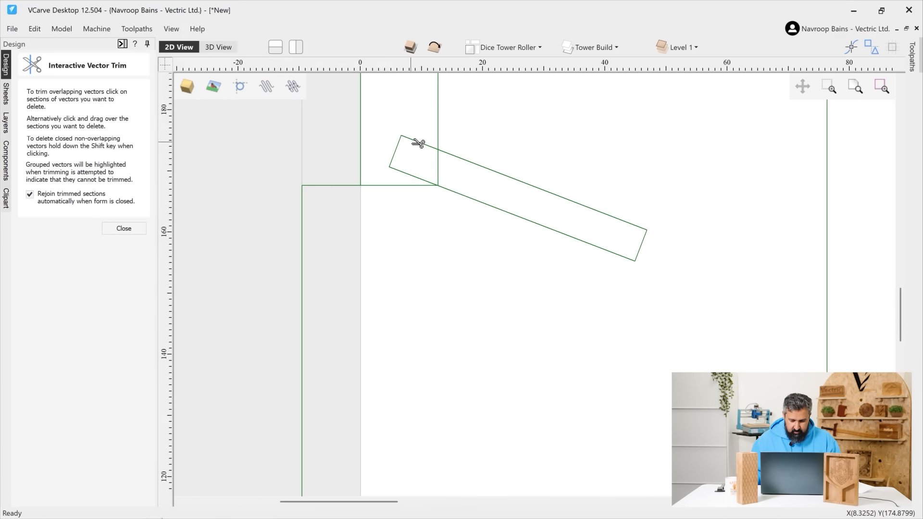
{"action": "left_click", "coordinate": [406, 150]}
{"action": "scroll", "coordinate": [468, 195], "scroll_direction": "down", "scroll_amount": 8}
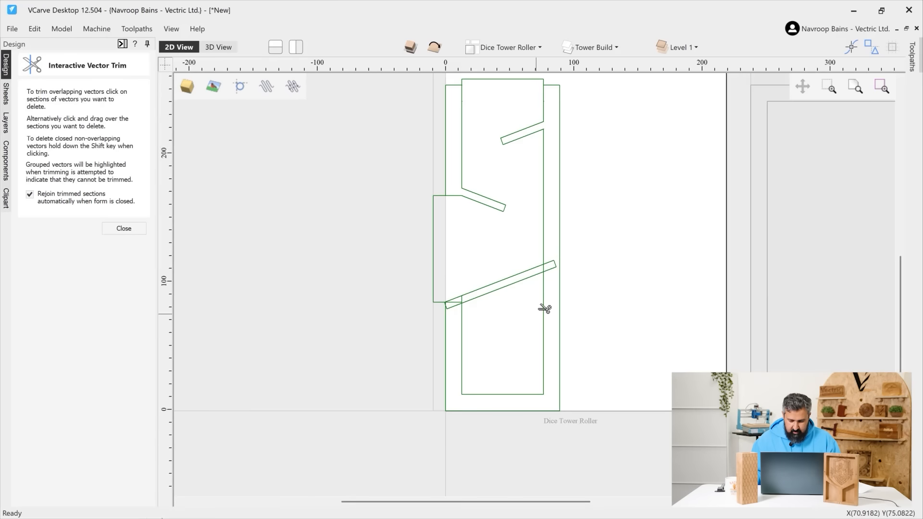
Step: Trim off the bottom ramp's lower corner inside the frame's left wall and the small tip protruding outside the frame
{"action": "scroll", "coordinate": [519, 298], "scroll_direction": "up", "scroll_amount": 3}
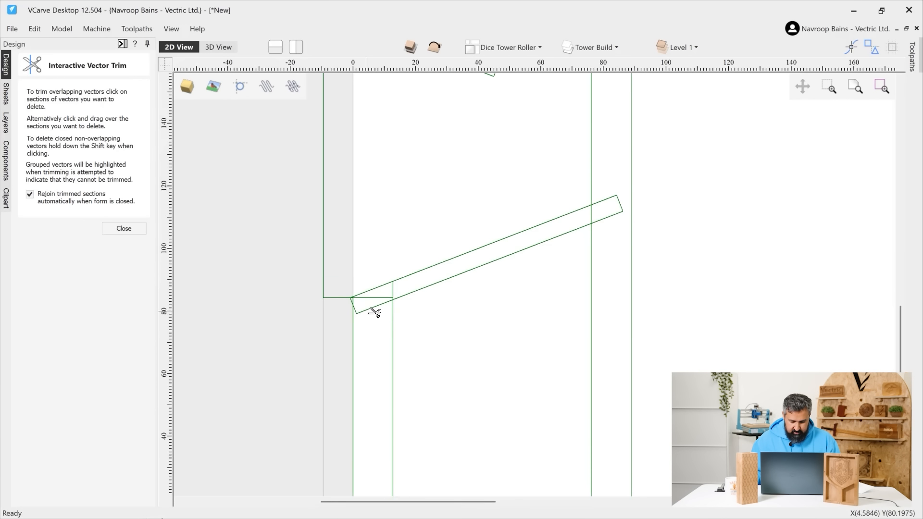
{"action": "scroll", "coordinate": [372, 309], "scroll_direction": "up", "scroll_amount": 4}
{"action": "scroll", "coordinate": [339, 291], "scroll_direction": "up", "scroll_amount": 4}
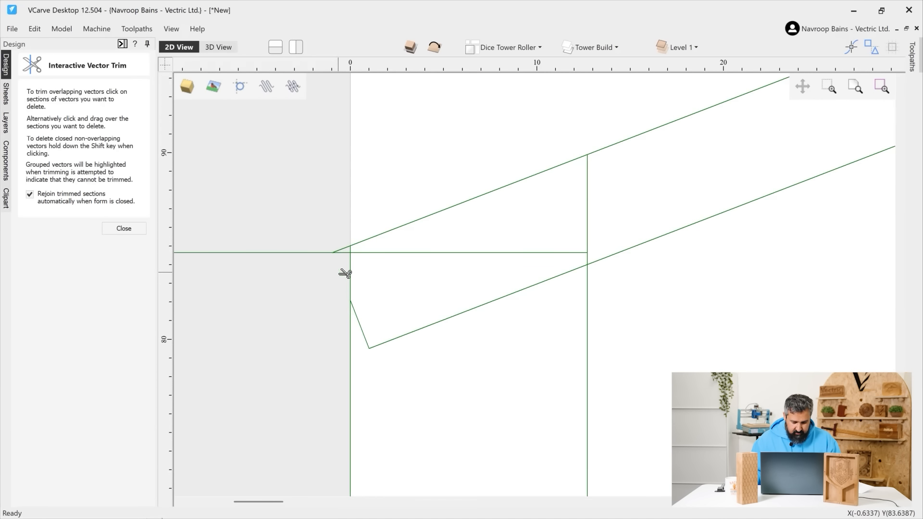
{"action": "left_click", "coordinate": [412, 332]}
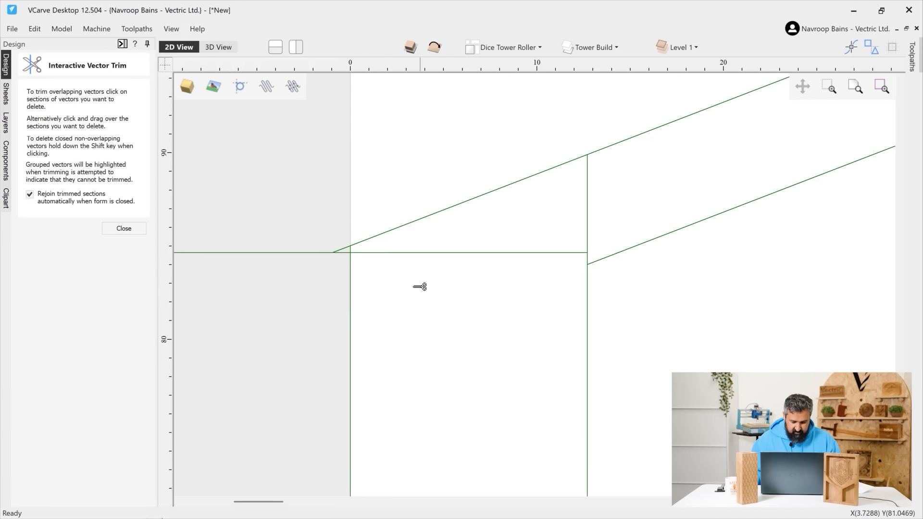
{"action": "left_click", "coordinate": [345, 250]}
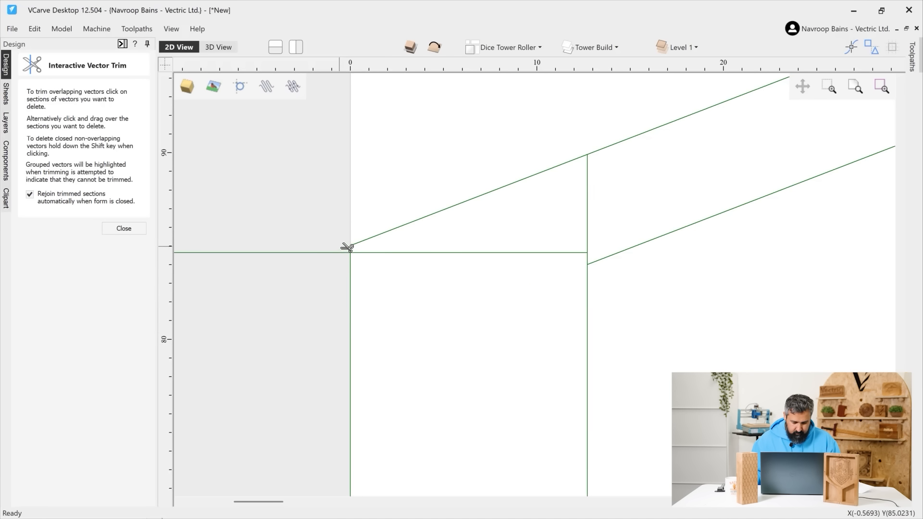
{"action": "scroll", "coordinate": [440, 261], "scroll_direction": "down", "scroll_amount": 3}
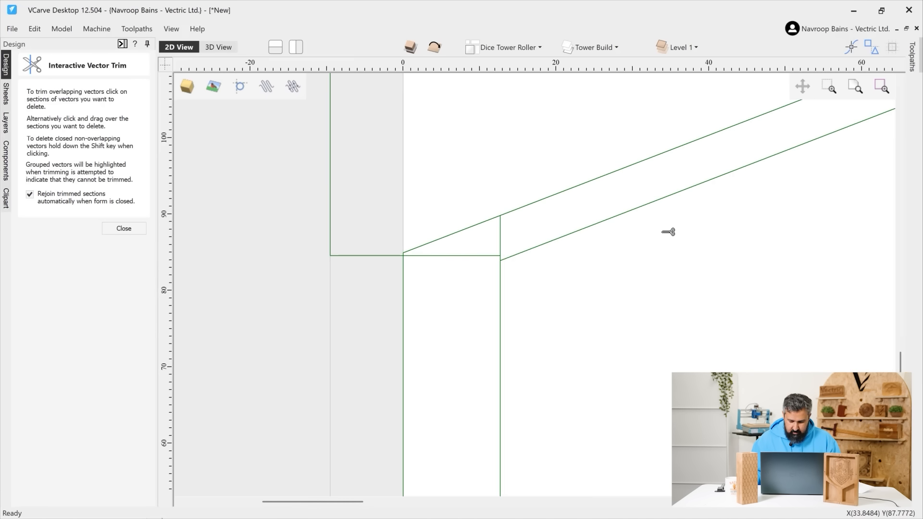
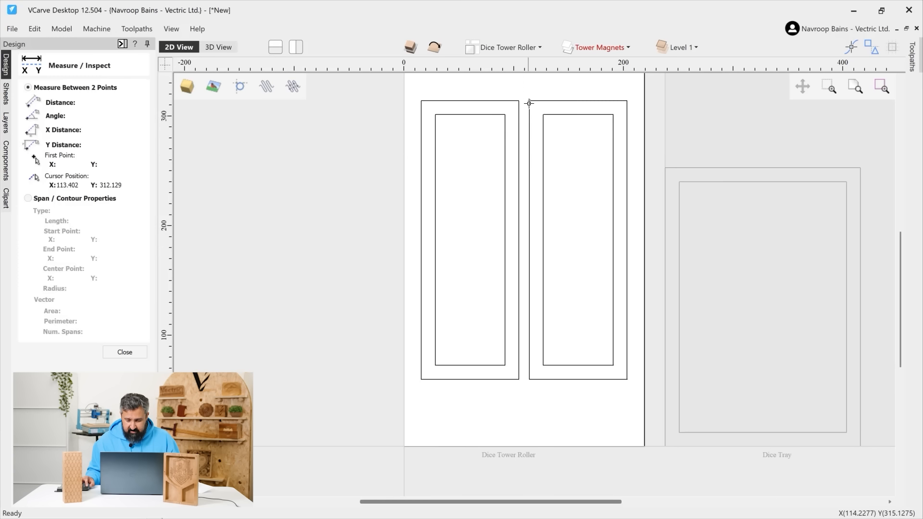
Step: Measure from the left tower frame's top-right corner to check the spacing between the two frames
{"action": "left_click", "coordinate": [519, 101]}
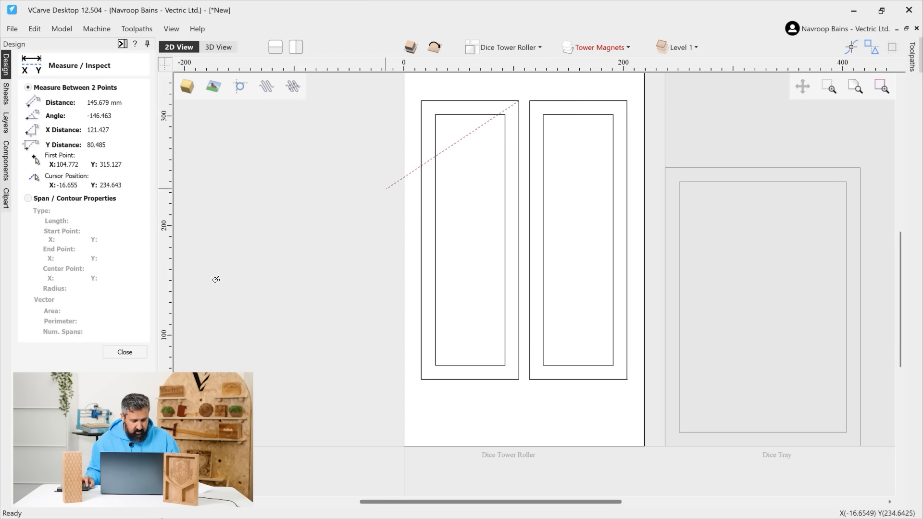
{"action": "left_click", "coordinate": [125, 352]}
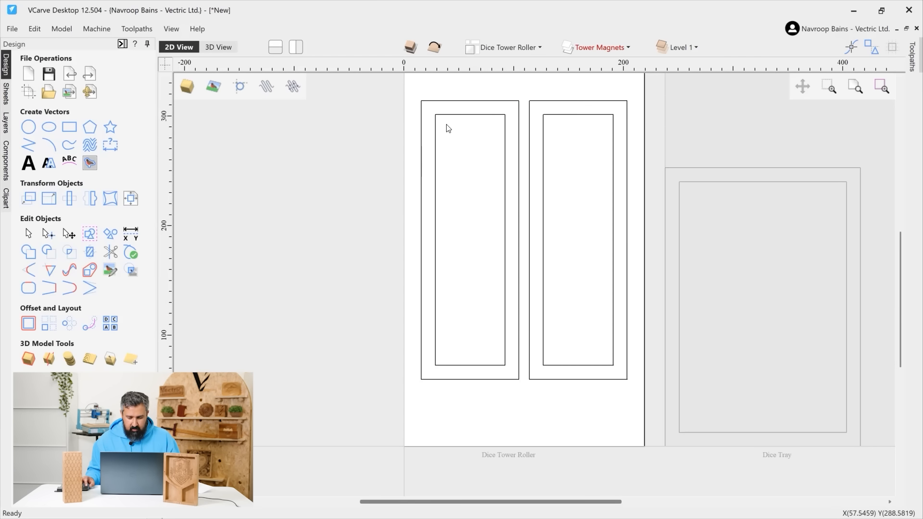
Step: Show the Tower Ramps, Tower Build and Tower Magnets layers
{"action": "left_click", "coordinate": [627, 48]}
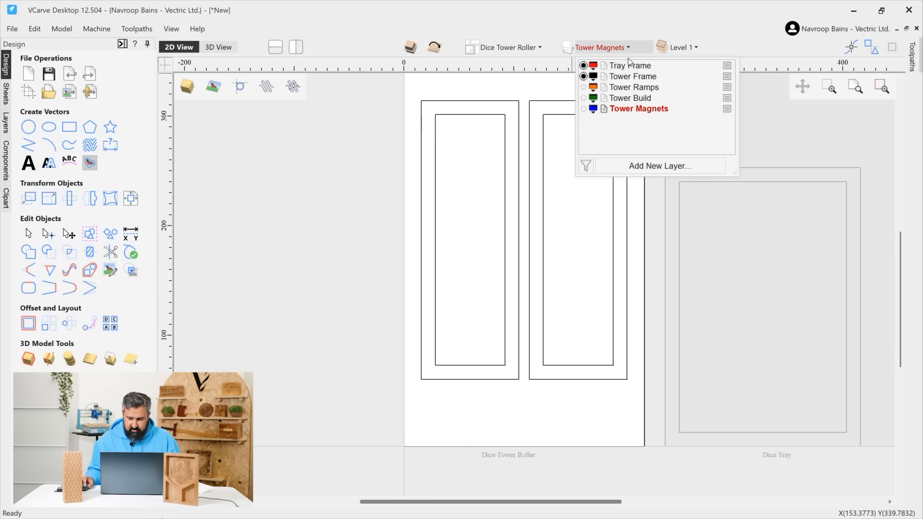
{"action": "left_click", "coordinate": [583, 87]}
{"action": "left_click", "coordinate": [583, 98]}
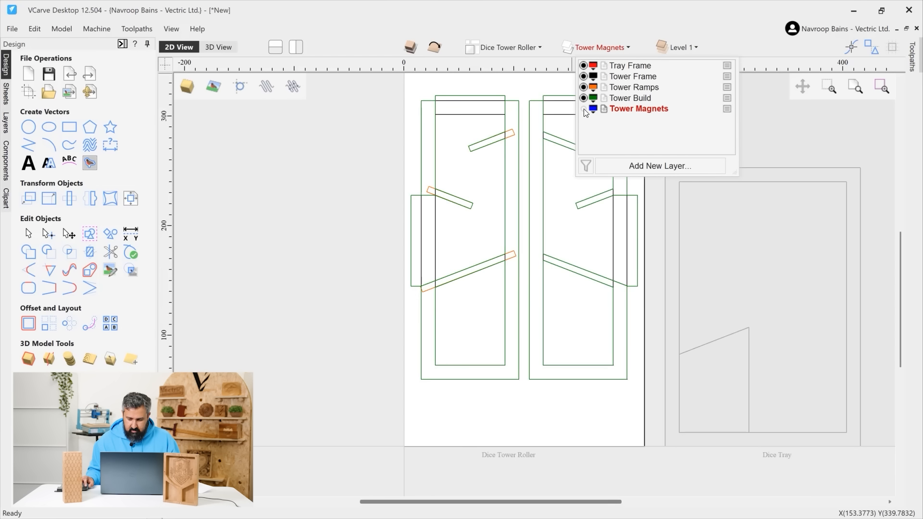
{"action": "left_click", "coordinate": [583, 109]}
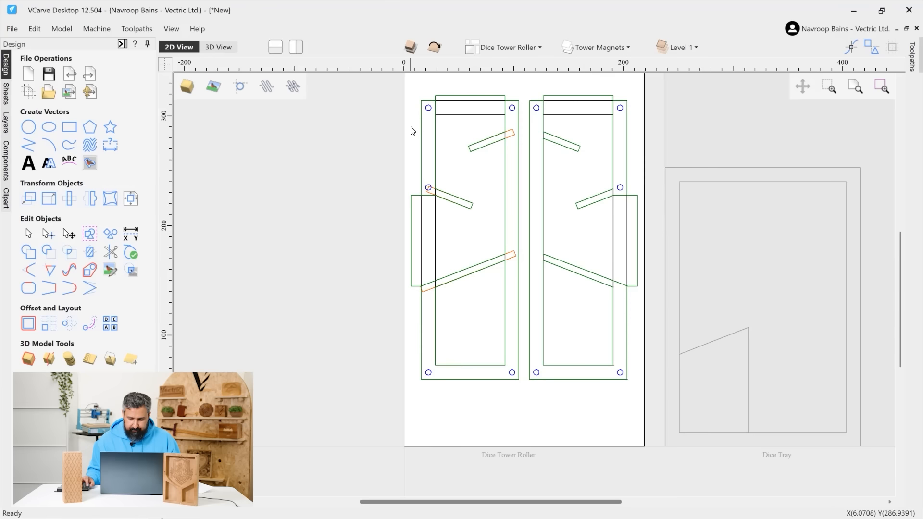
Step: Nudge all vectors of the left tower half two increments left and those of the right half two increments right
{"action": "left_click_drag", "start_coordinate": [391, 84], "coordinate": [527, 414]}
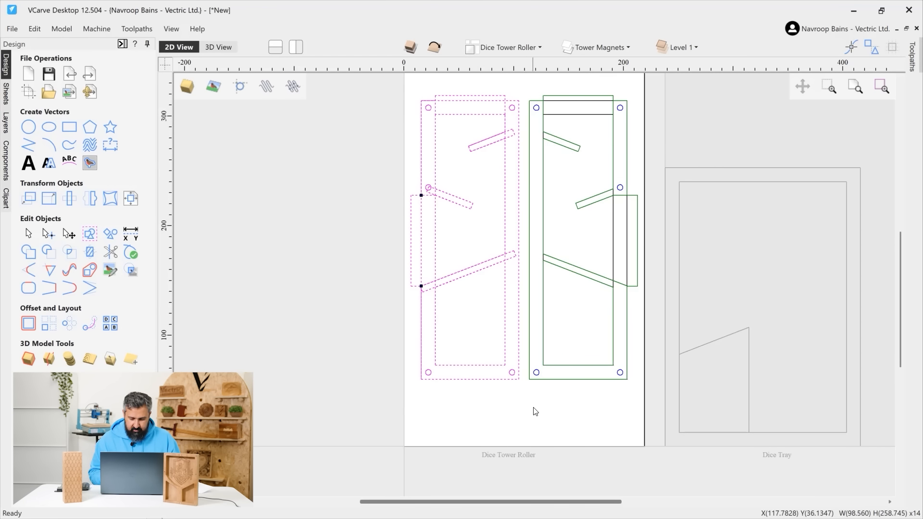
{"action": "key", "text": "Left"}
{"action": "key", "text": "Left"}
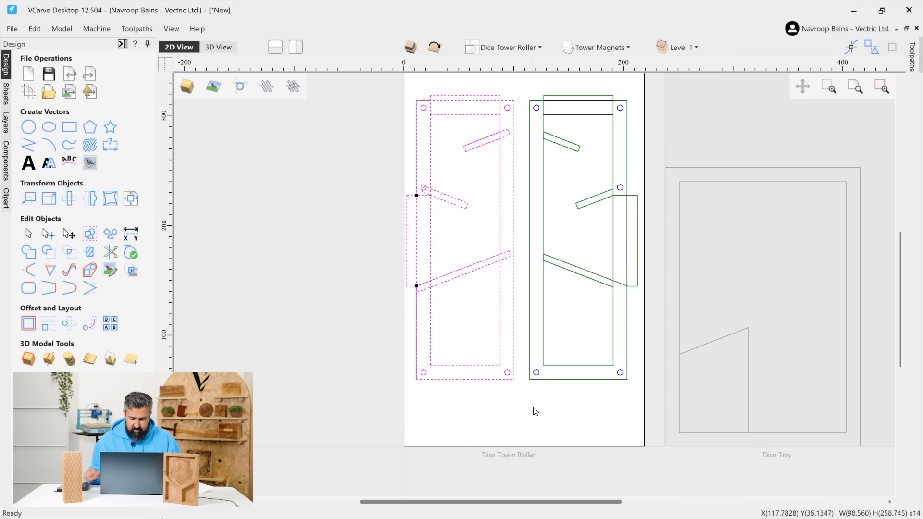
{"action": "left_click", "coordinate": [523, 95]}
{"action": "left_click_drag", "start_coordinate": [521, 87], "coordinate": [656, 394]}
{"action": "key", "text": "Right"}
{"action": "key", "text": "Right"}
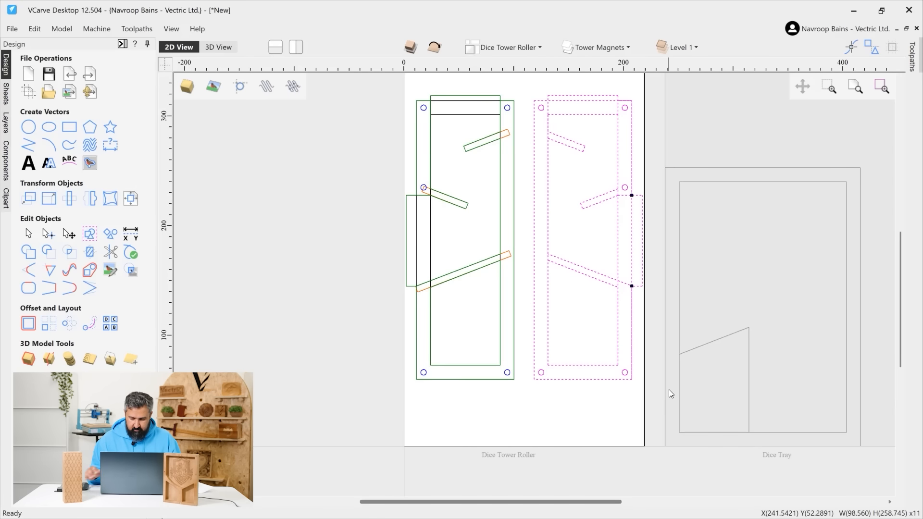
{"action": "left_click", "coordinate": [385, 157]}
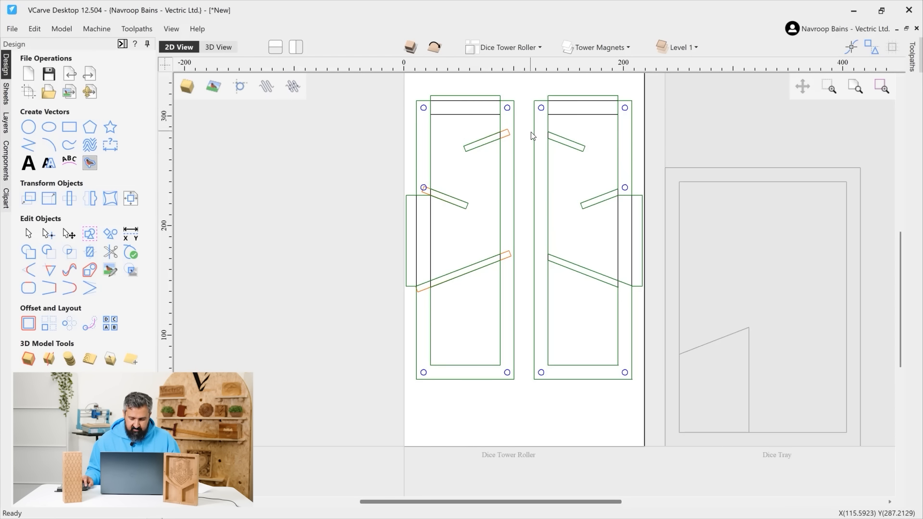
Step: Hide the Tower Ramps, Tower Build and Tower Magnets layers and make Tower Frame the active layer
{"action": "scroll", "coordinate": [532, 176], "scroll_direction": "down", "scroll_amount": 3}
{"action": "scroll", "coordinate": [499, 129], "scroll_direction": "up", "scroll_amount": 1}
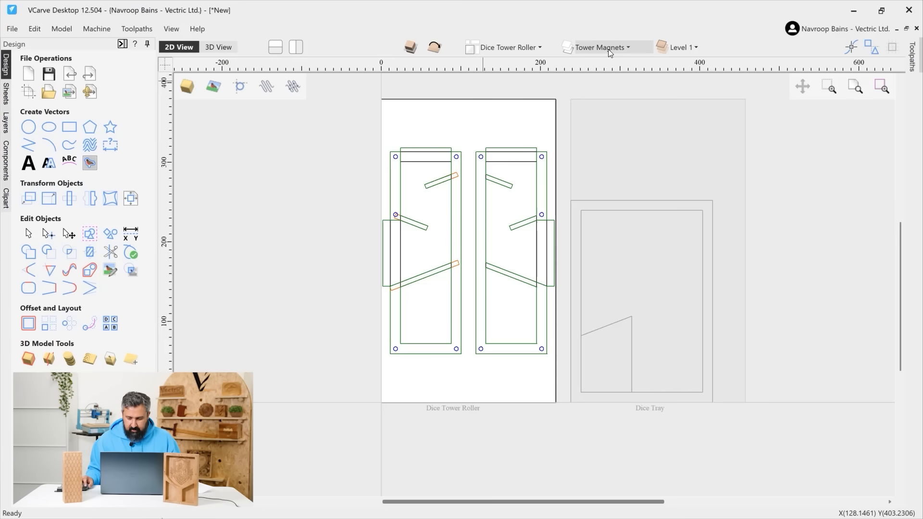
{"action": "left_click", "coordinate": [608, 49]}
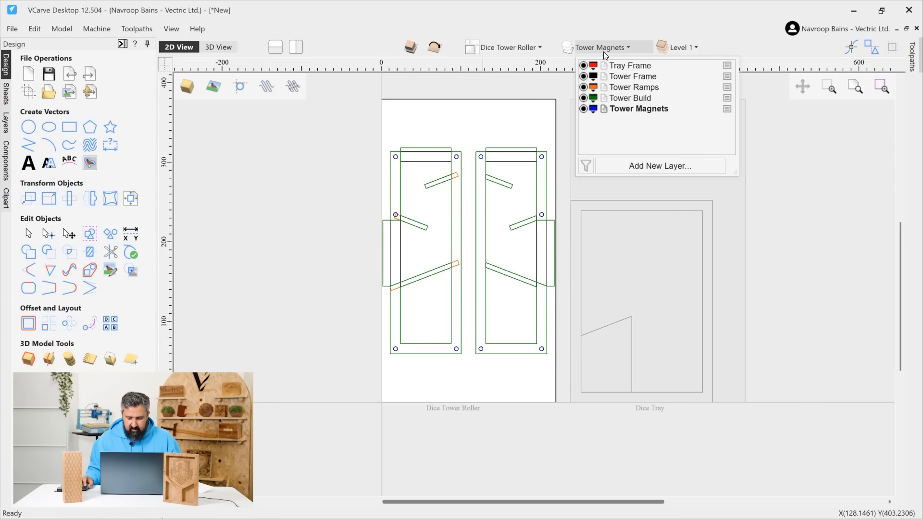
{"action": "left_click", "coordinate": [583, 98]}
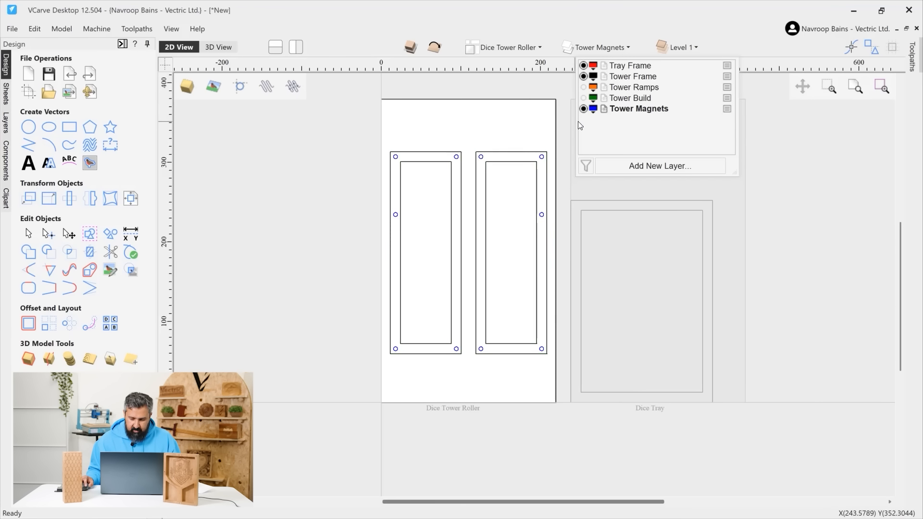
{"action": "double_click", "coordinate": [630, 79]}
{"action": "left_click", "coordinate": [495, 135]}
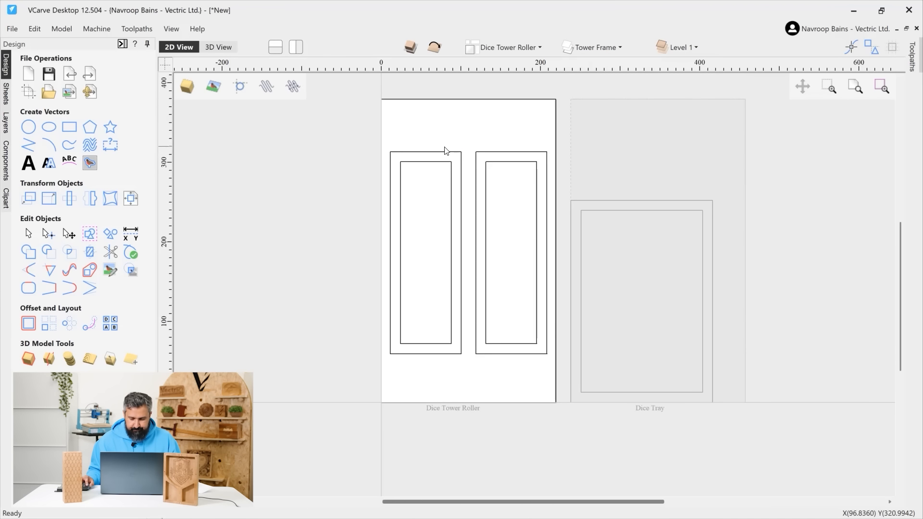
Step: Copy the two outer tower frames to the other side of the sheet and switch to working on that side
{"action": "left_click", "coordinate": [407, 153]}
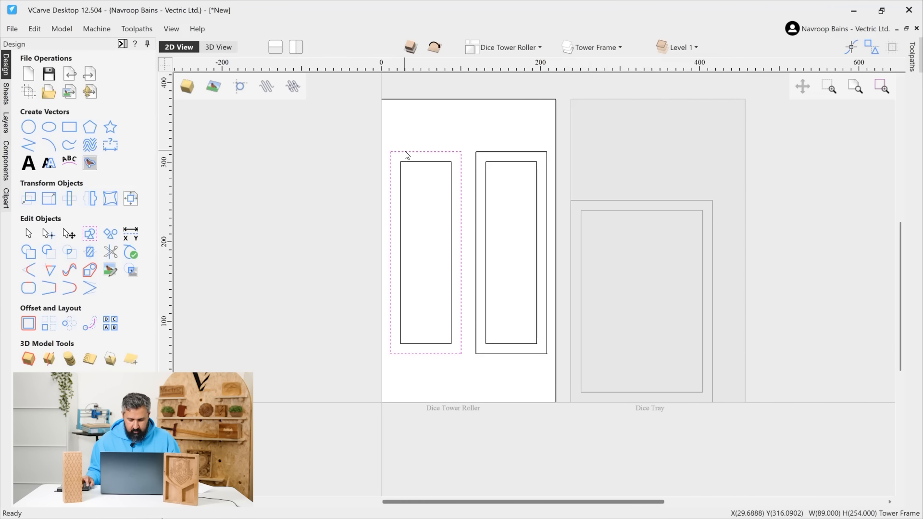
{"action": "left_click", "coordinate": [508, 152], "text": "shift"}
{"action": "right_click", "coordinate": [507, 151]}
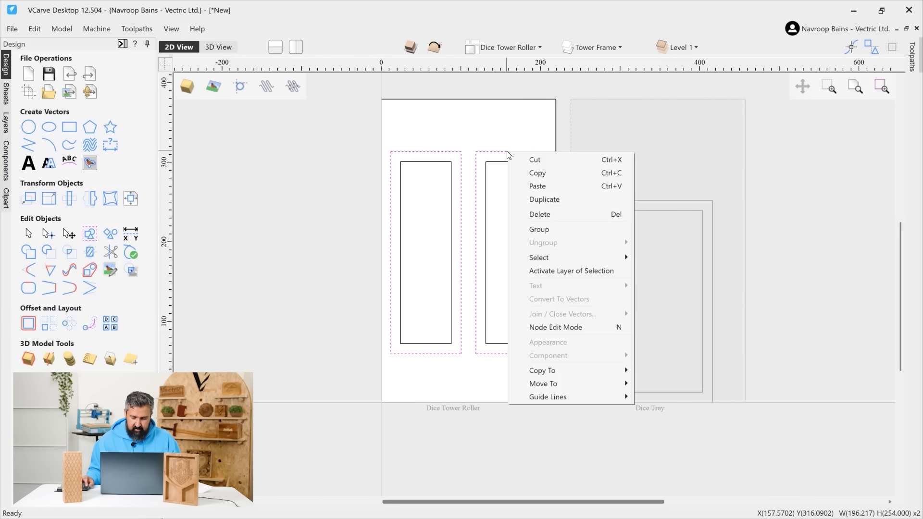
{"action": "mouse_move", "coordinate": [568, 368]}
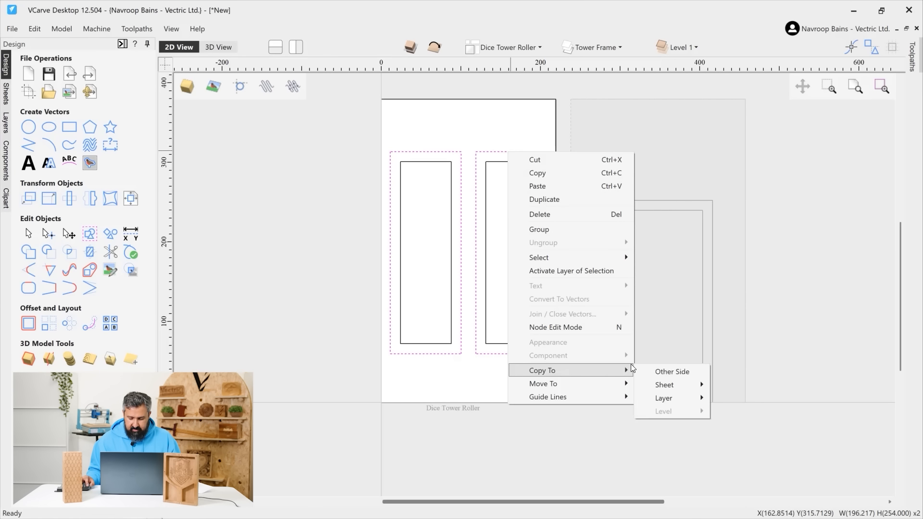
{"action": "left_click", "coordinate": [683, 370]}
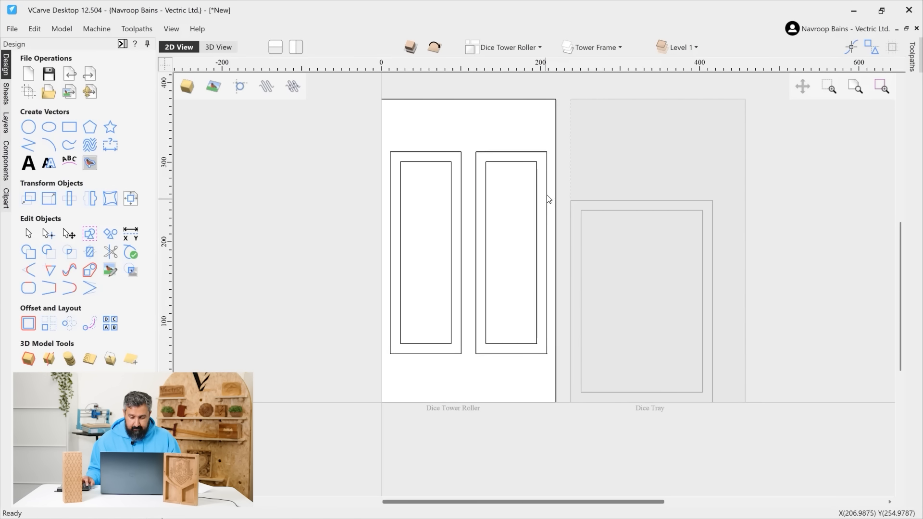
{"action": "left_click", "coordinate": [432, 52]}
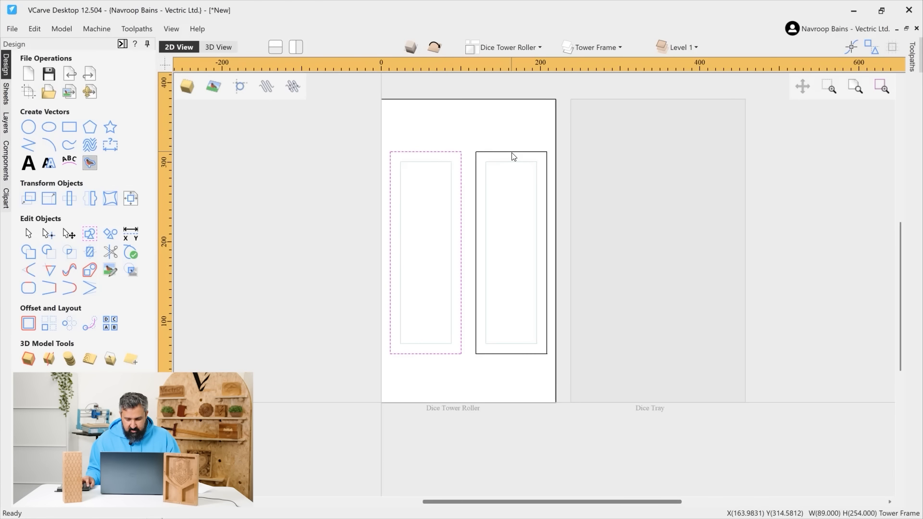
Step: Move both outer tower frames on this side to a new visible, active layer named Tower Lid with a cyan drawing color
{"action": "left_click", "coordinate": [512, 153], "text": "shift"}
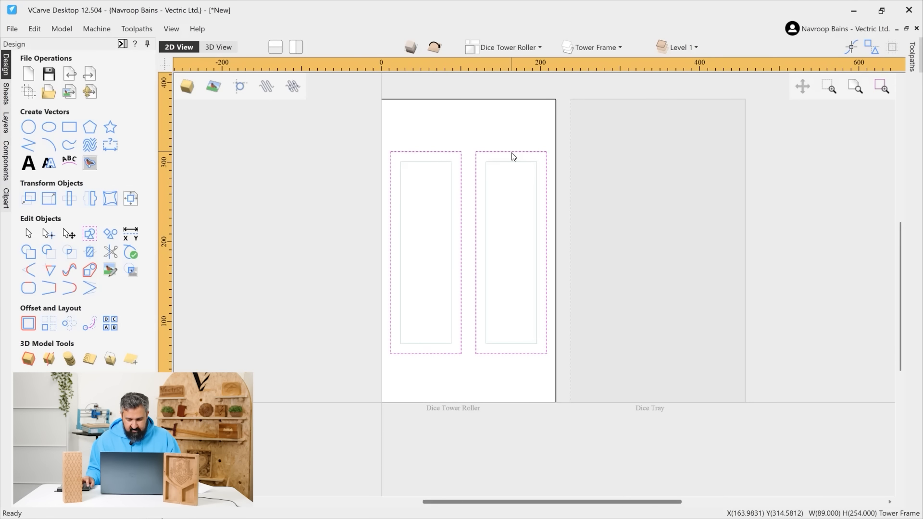
{"action": "right_click", "coordinate": [508, 153]}
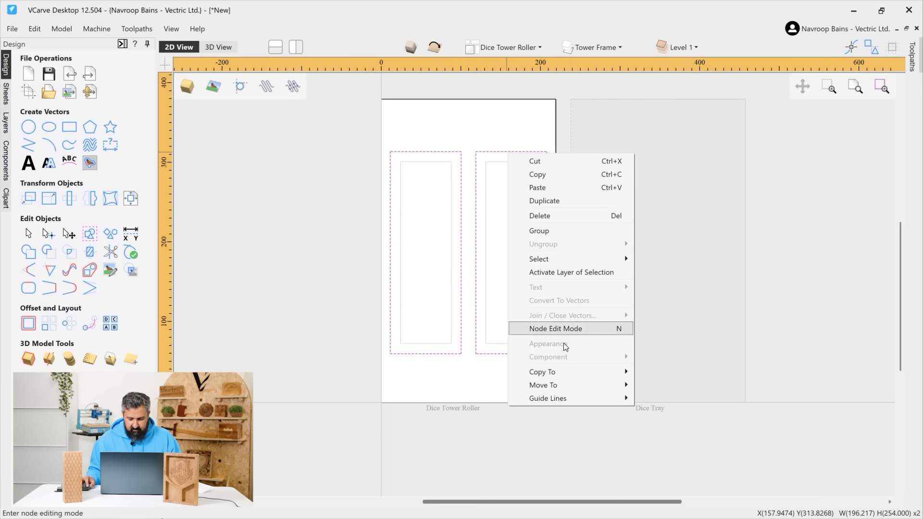
{"action": "mouse_move", "coordinate": [563, 385]}
{"action": "mouse_move", "coordinate": [679, 413]}
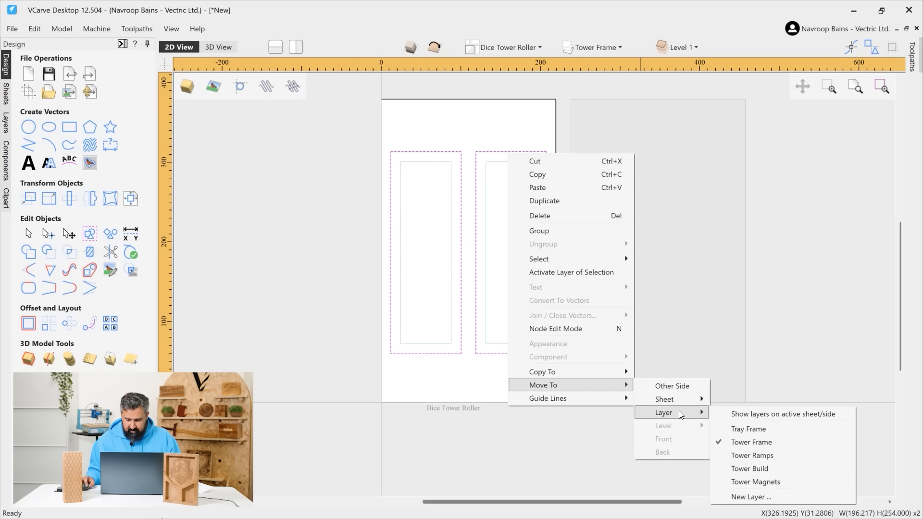
{"action": "left_click", "coordinate": [748, 496]}
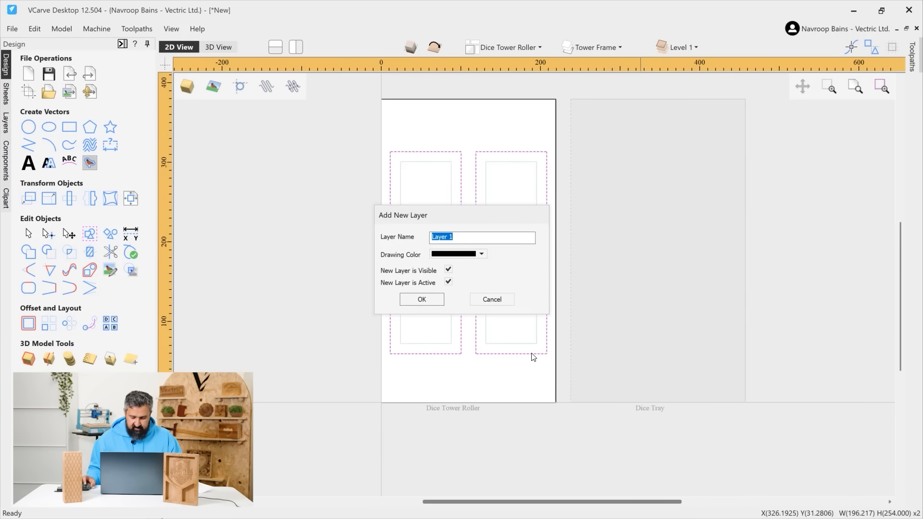
{"action": "type", "text": "Tower Lid"}
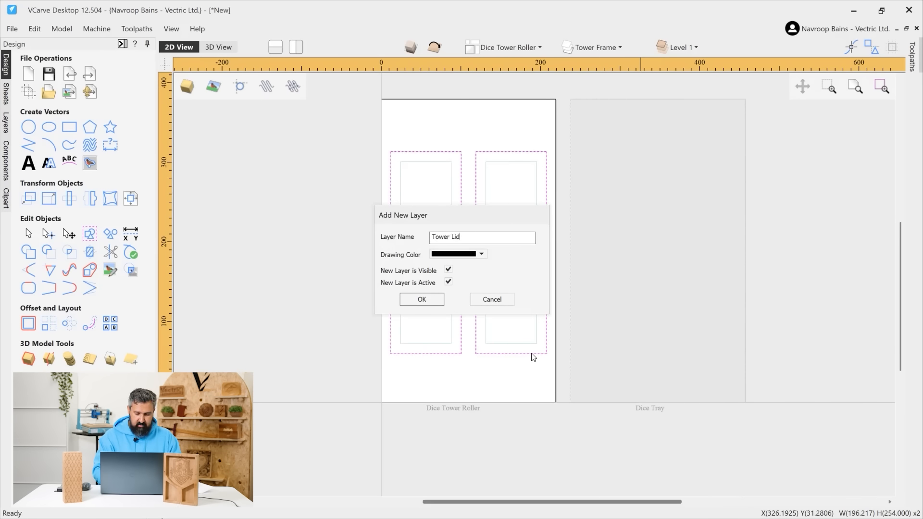
{"action": "left_click", "coordinate": [468, 258]}
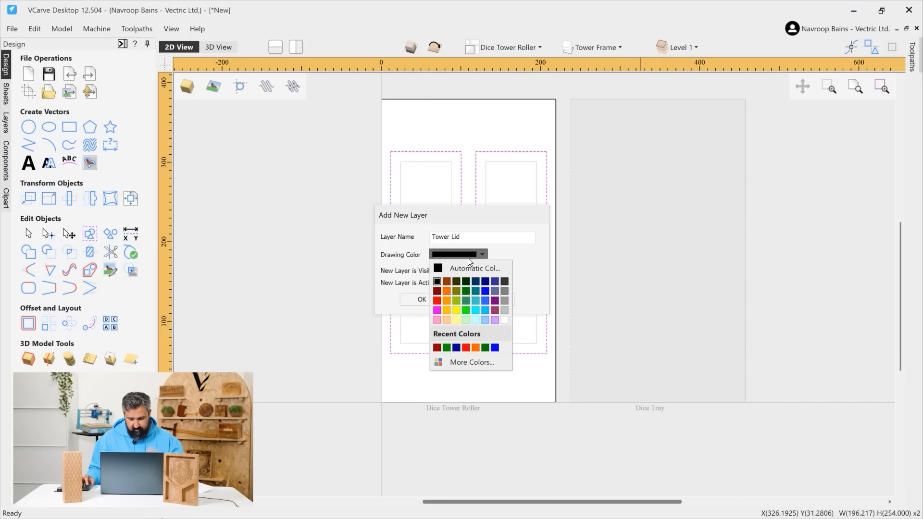
{"action": "left_click", "coordinate": [474, 311]}
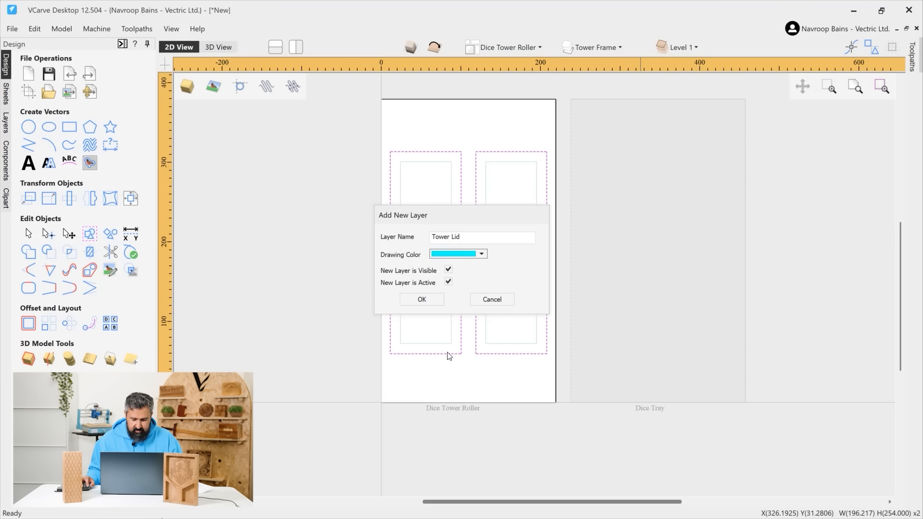
{"action": "left_click", "coordinate": [431, 306]}
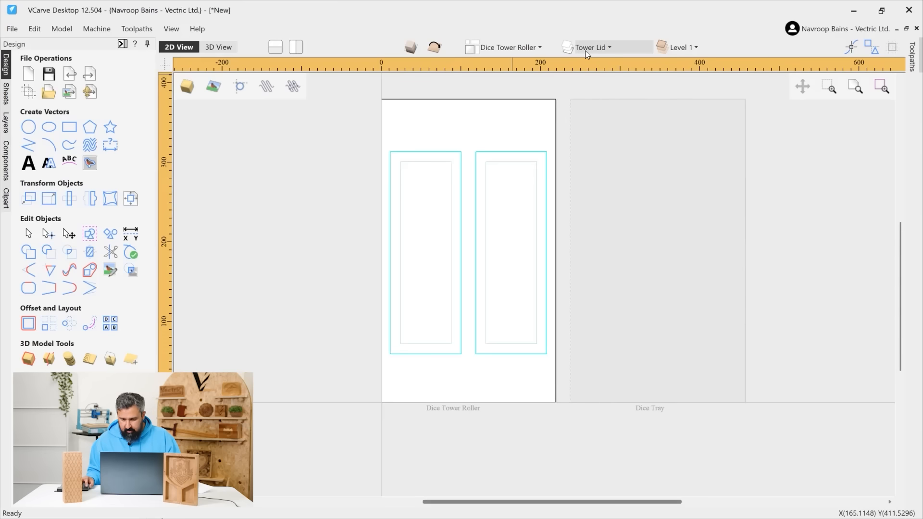
{"action": "left_click", "coordinate": [584, 48]}
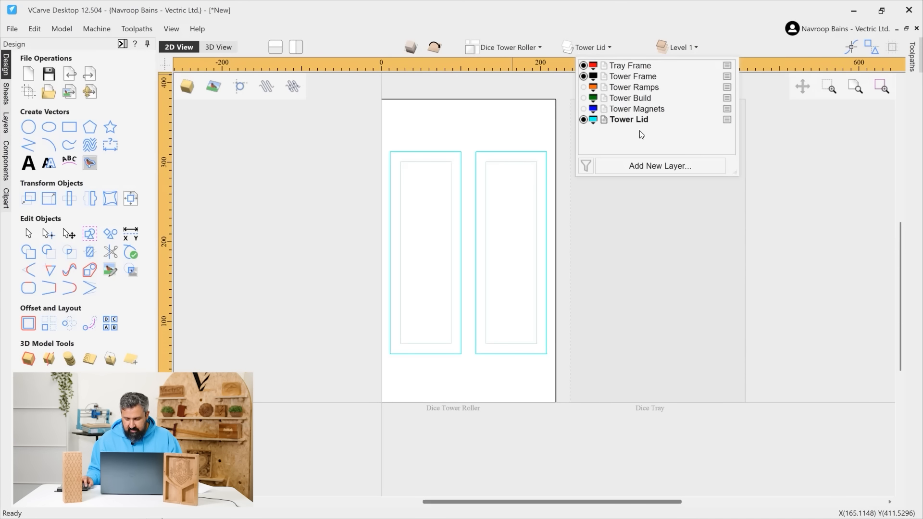
{"action": "left_click", "coordinate": [437, 158]}
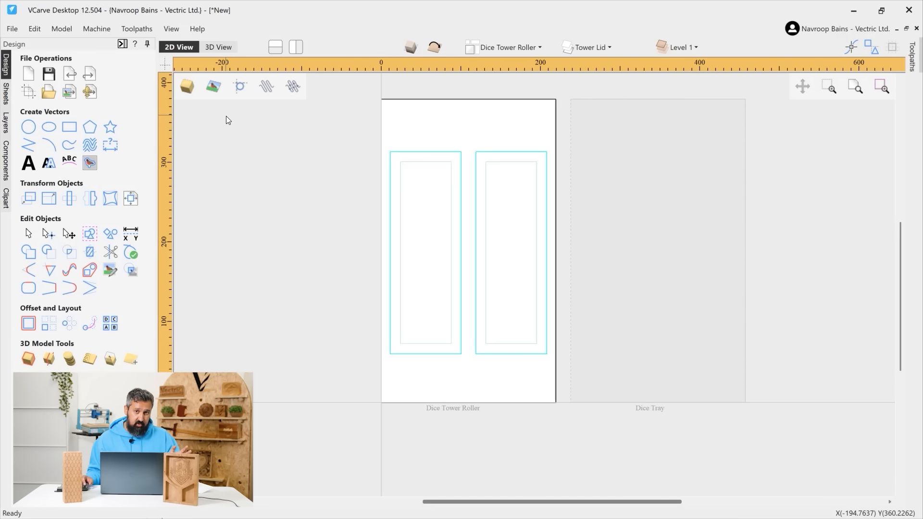
Step: Import the vectors from Shells full pattern merged.eps and select the pattern for transforming
{"action": "left_click", "coordinate": [69, 93]}
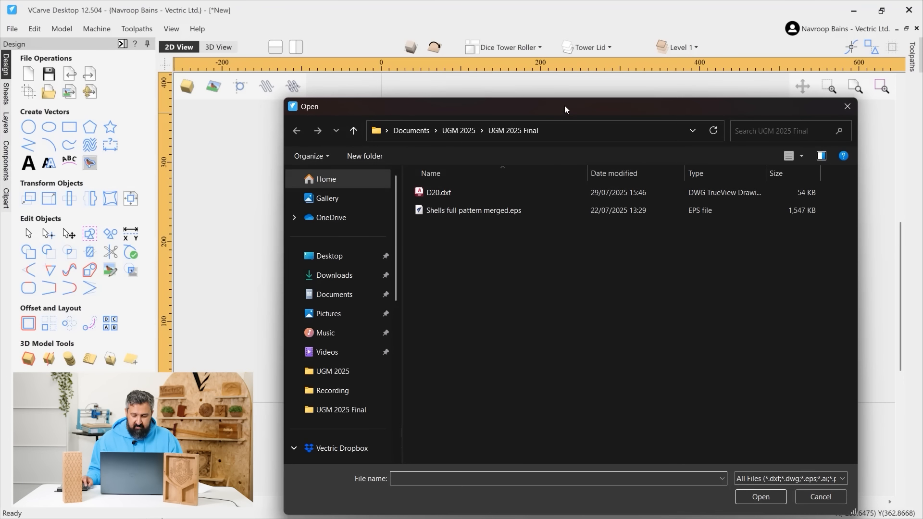
{"action": "left_click_drag", "start_coordinate": [564, 105], "coordinate": [475, 85]}
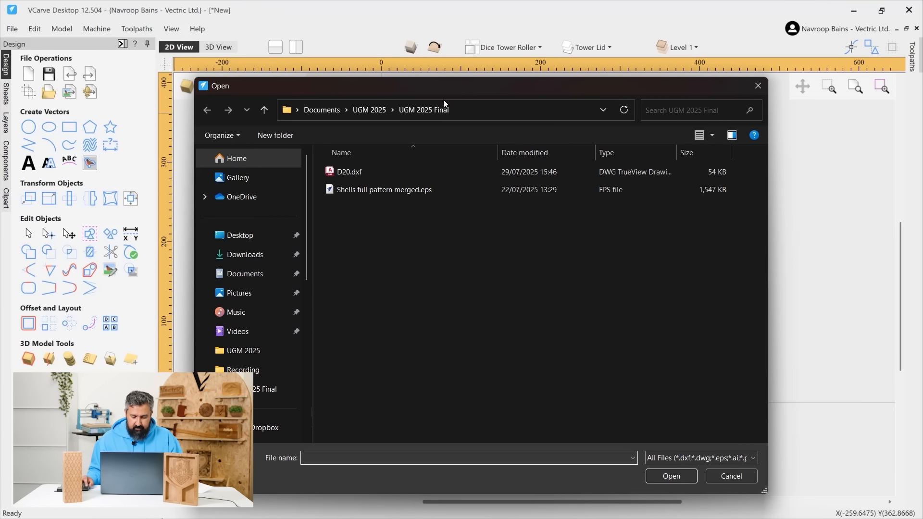
{"action": "double_click", "coordinate": [385, 190]}
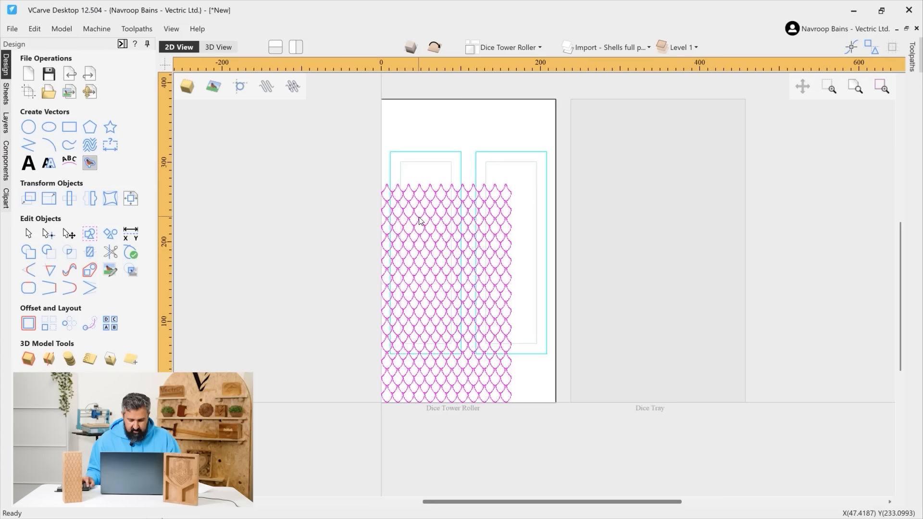
{"action": "left_click", "coordinate": [419, 220]}
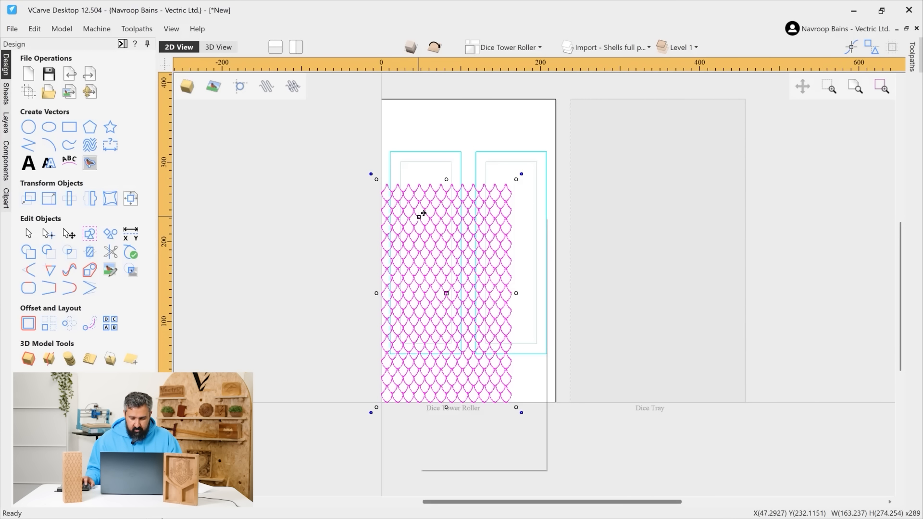
{"action": "right_click", "coordinate": [422, 216]}
{"action": "mouse_move", "coordinate": [474, 448]}
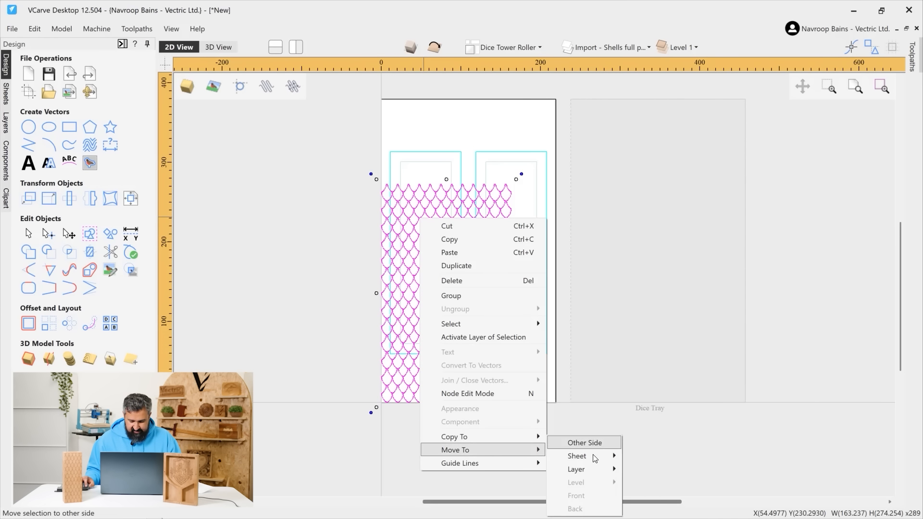
{"action": "mouse_move", "coordinate": [601, 472]}
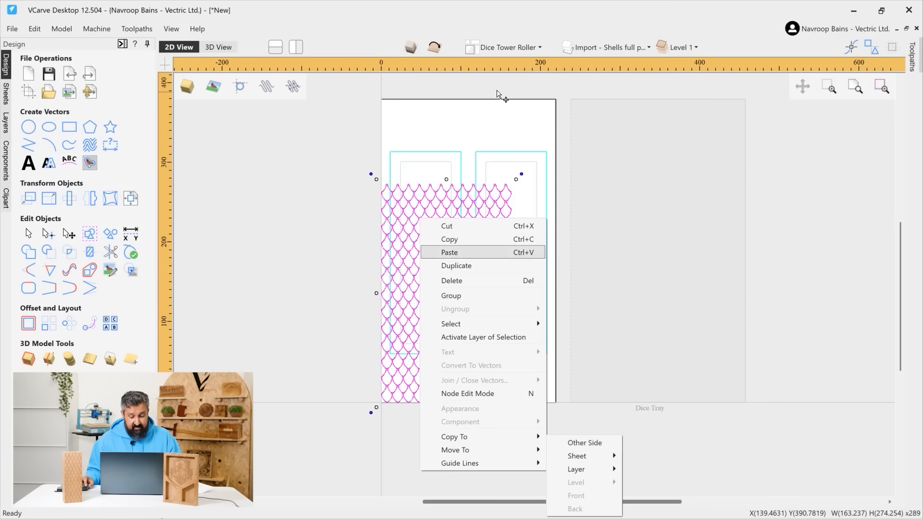
{"action": "left_click", "coordinate": [620, 49]}
Step: Rename the imported pattern's layer as Griffon Feathers
{"action": "left_click", "coordinate": [621, 48]}
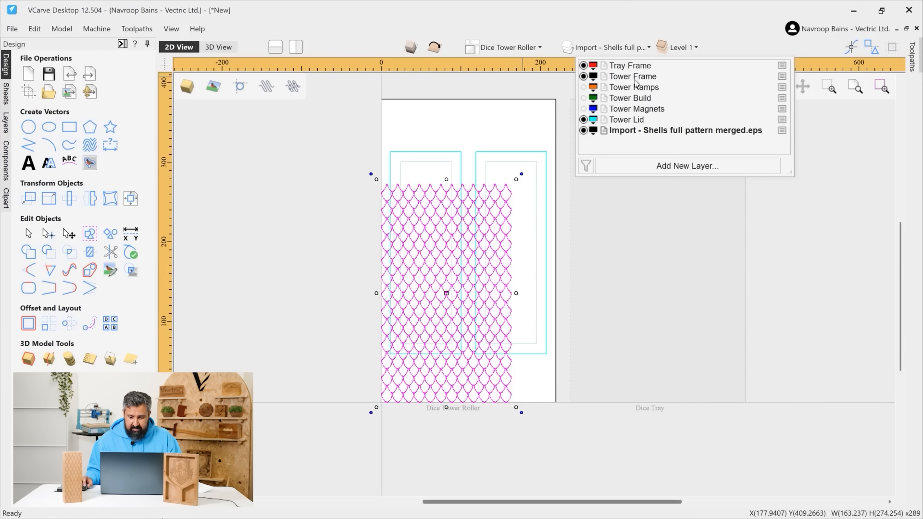
{"action": "double_click", "coordinate": [652, 132]}
{"action": "type", "text": "Gri"}
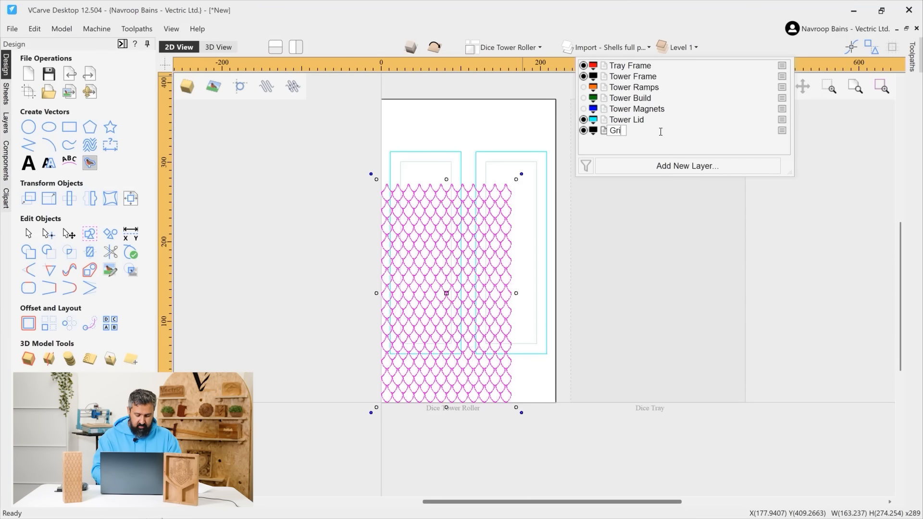
{"action": "type", "text": "ffon Feath"}
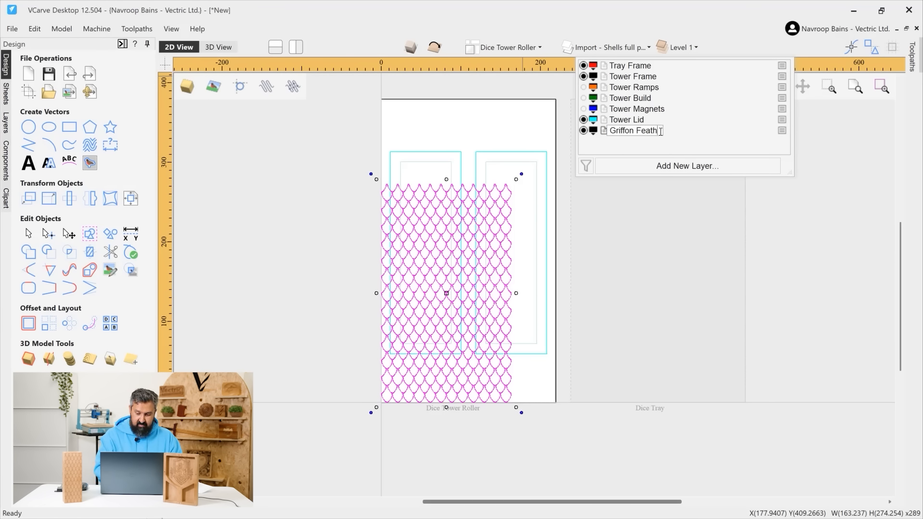
{"action": "type", "text": "ers"}
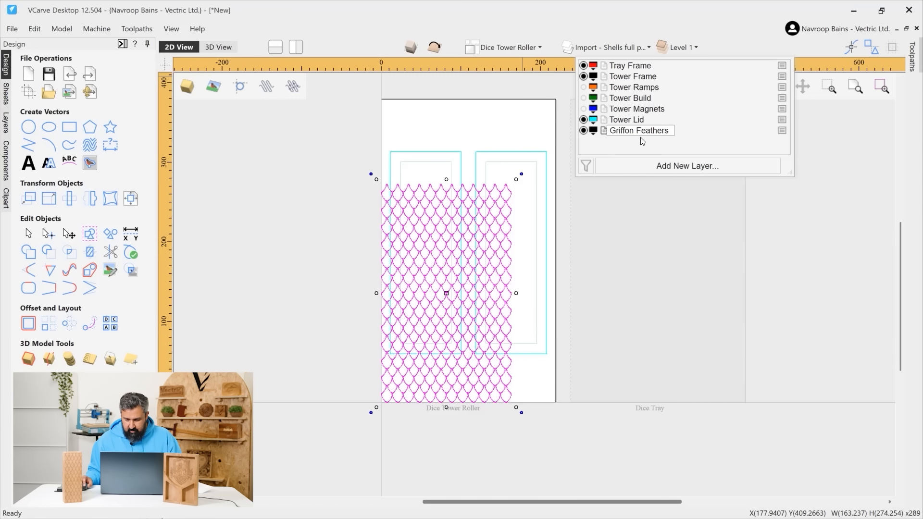
{"action": "key", "text": "Return"}
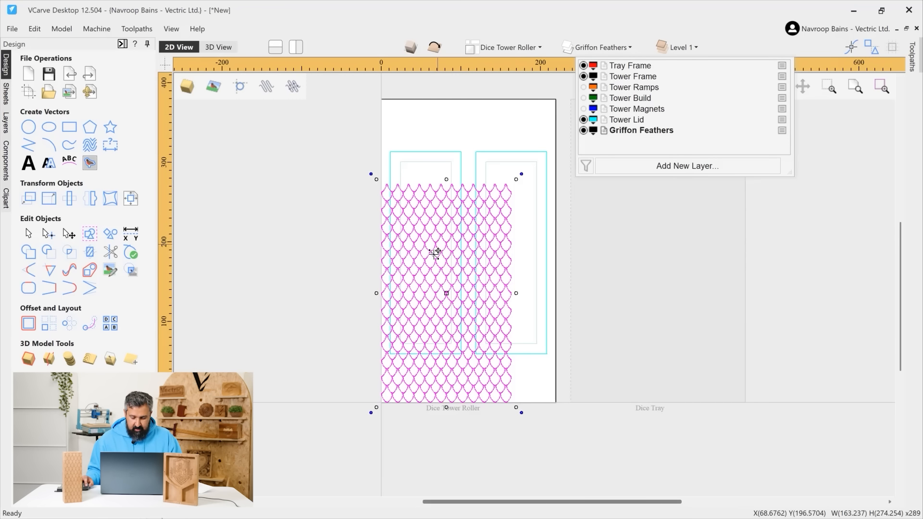
Step: Move the feather pattern up to cover the left tower frame and trim it with that frame, clearing outside the boundary
{"action": "left_click_drag", "start_coordinate": [451, 291], "coordinate": [449, 256]}
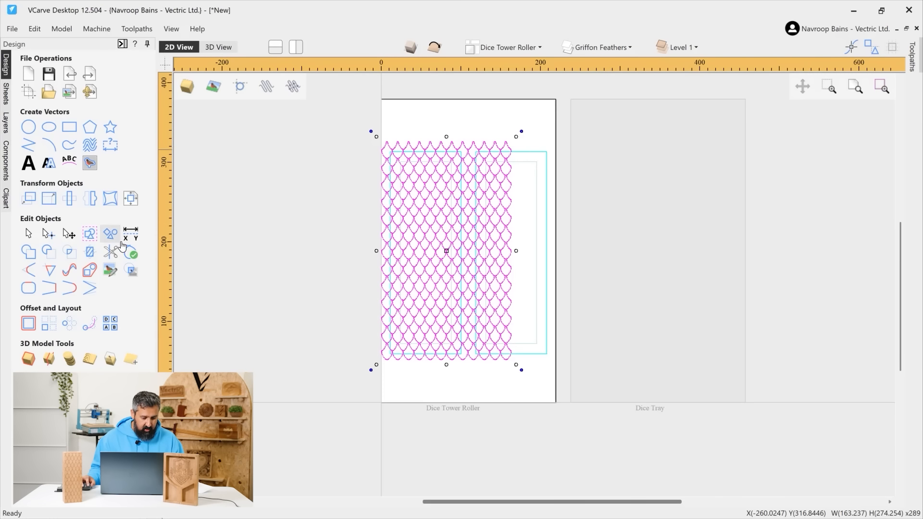
{"action": "left_click", "coordinate": [90, 252]}
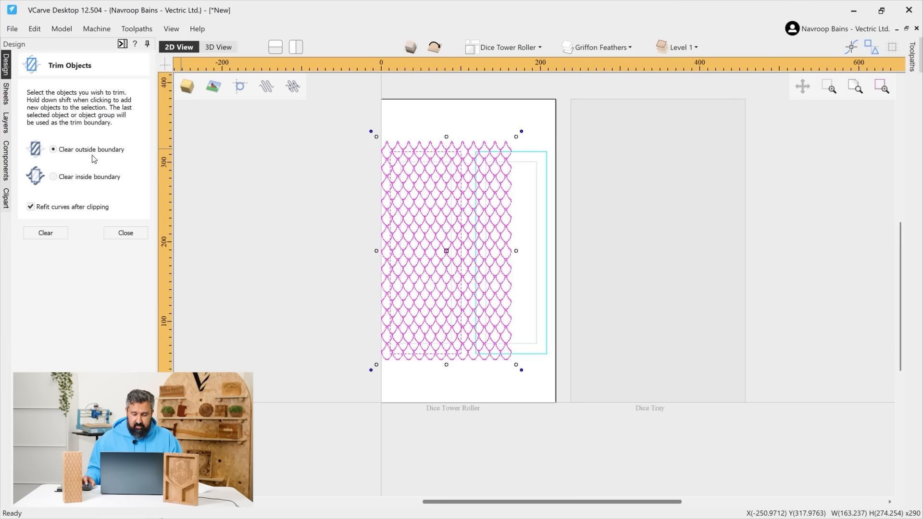
{"action": "left_click", "coordinate": [49, 235]}
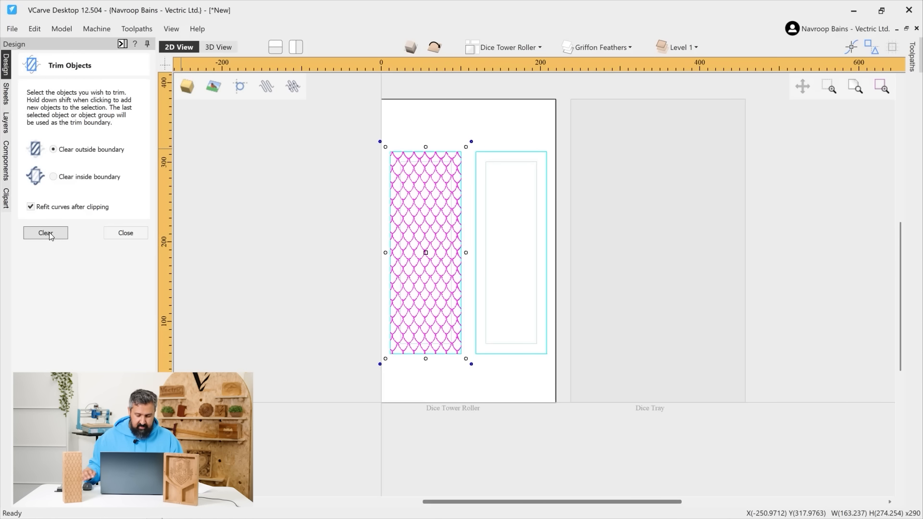
{"action": "left_click", "coordinate": [126, 234]}
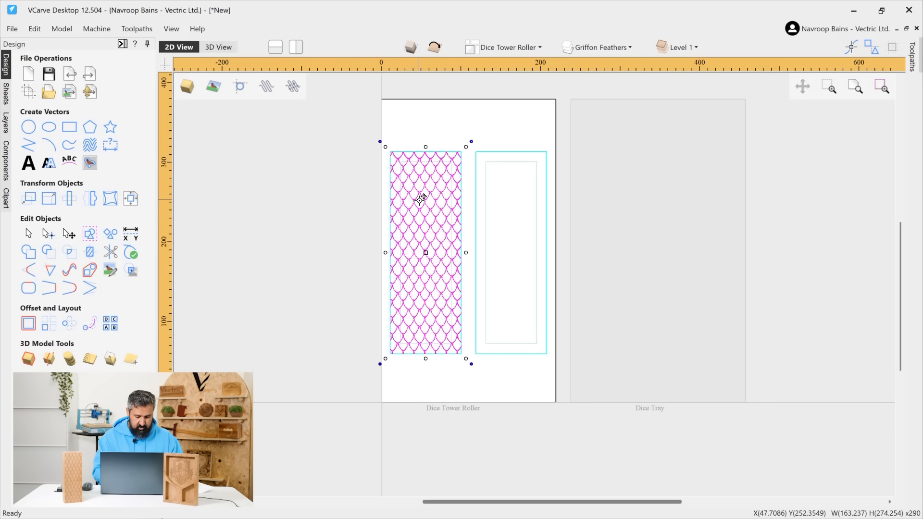
Step: Paste a copy of the trimmed feather pattern for the right tower frame
{"action": "key", "text": "ctrl+v"}
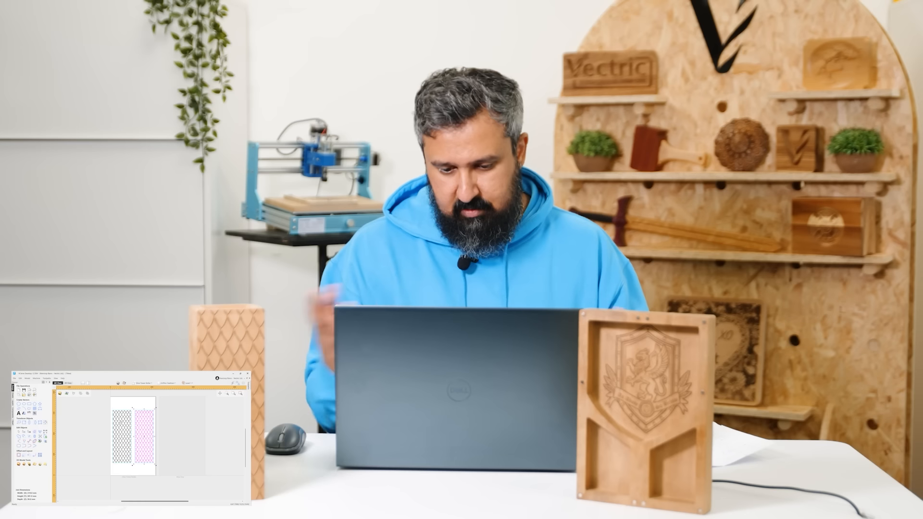
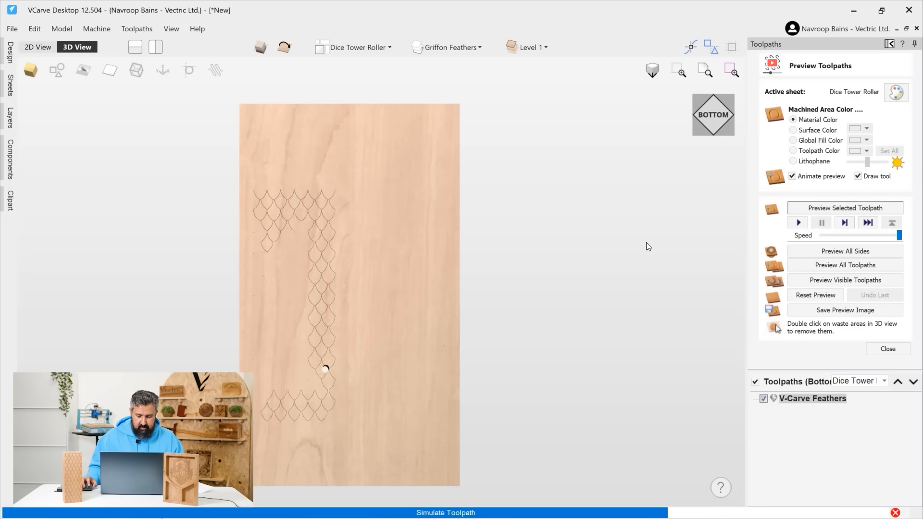
Step: Inspect the simulated feather carving in 3D, return to the 2D view and close the toolpath preview
{"action": "mouse_move", "coordinate": [446, 307]}
{"action": "left_mouse_down"}
{"action": "mouse_move", "coordinate": [442, 264]}
{"action": "mouse_move", "coordinate": [437, 293]}
{"action": "left_mouse_up"}
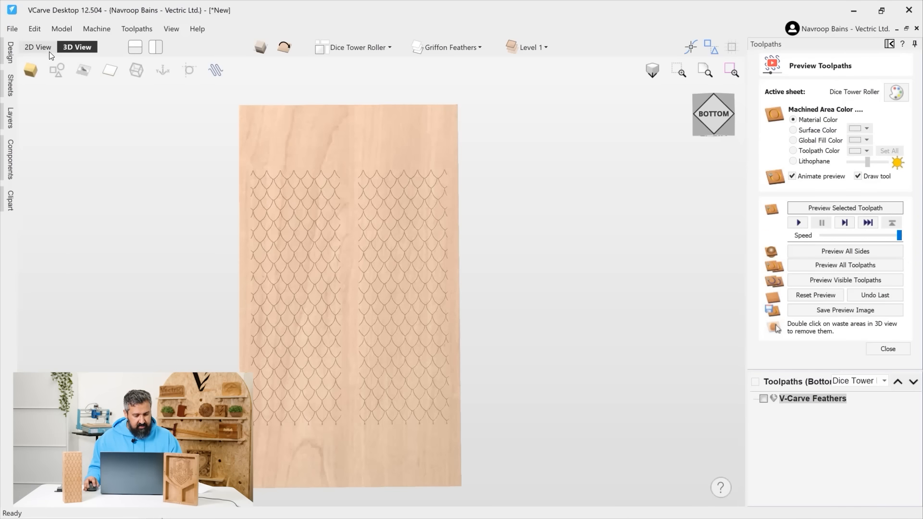
{"action": "left_click", "coordinate": [49, 50]}
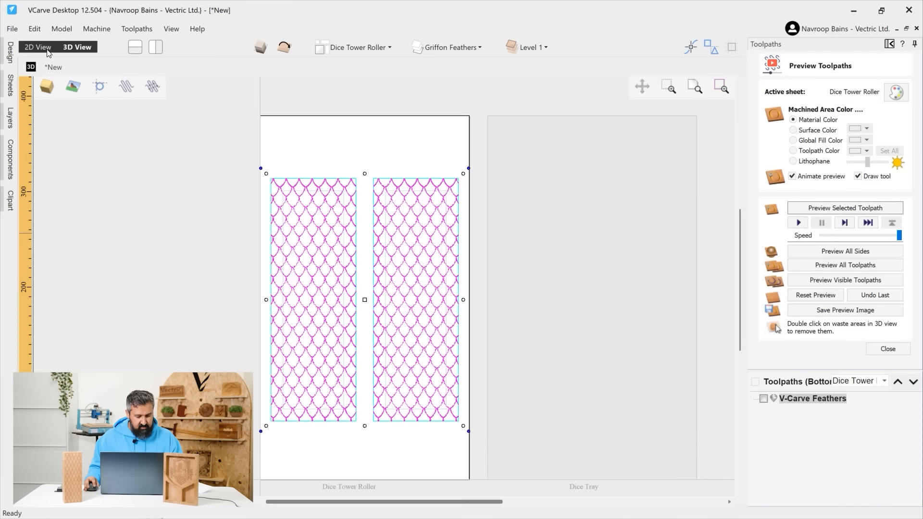
{"action": "left_click", "coordinate": [888, 348]}
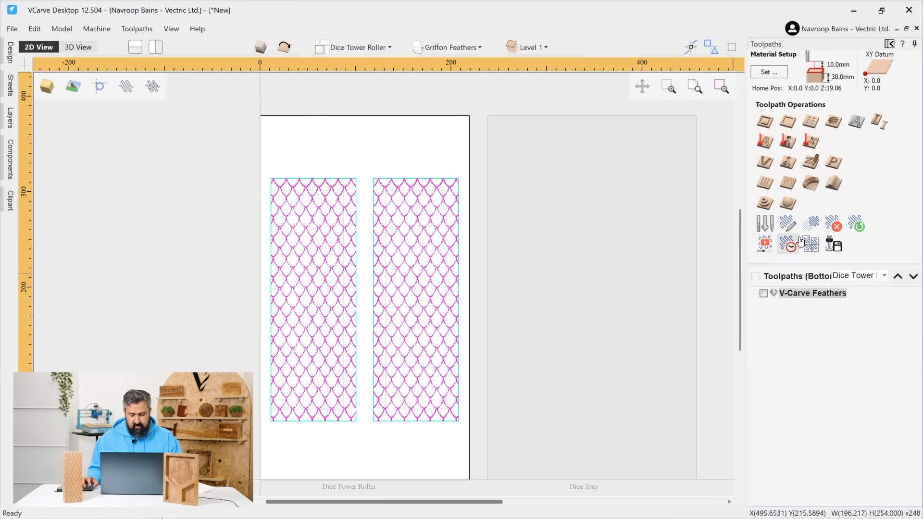
Step: Create a laser cut and fill toolpath for the feather patterns using Laser Cutter 6W (0.2 mm) and Hatch Fill, named Laser Feathers
{"action": "left_click", "coordinate": [768, 143]}
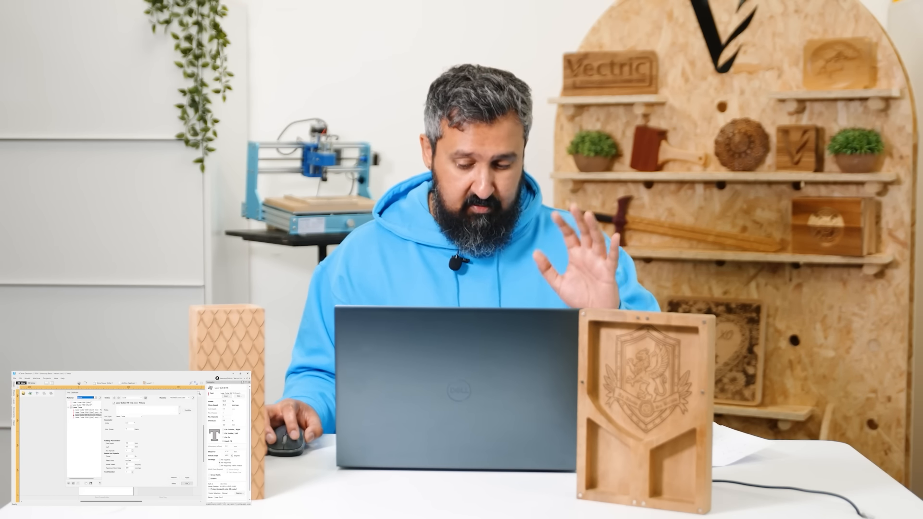
{"action": "left_click", "coordinate": [188, 484]}
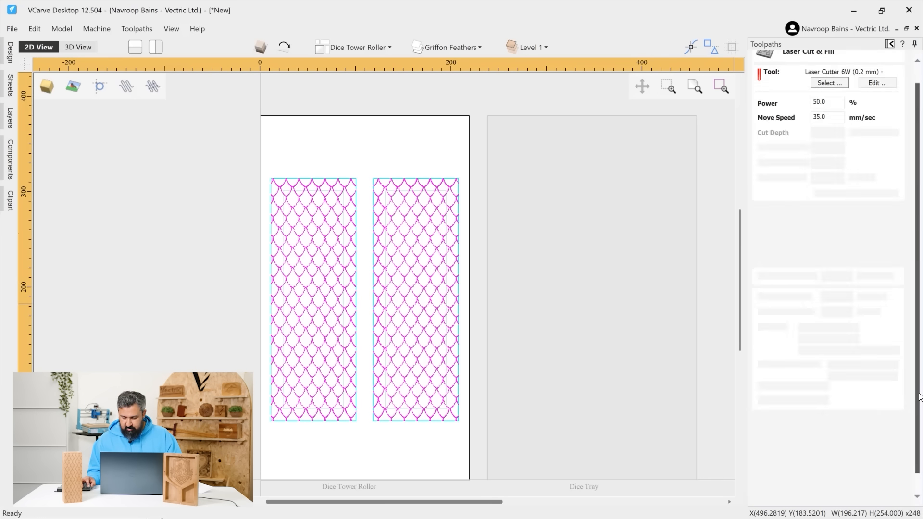
{"action": "scroll", "coordinate": [918, 379], "scroll_direction": "down", "scroll_amount": 2}
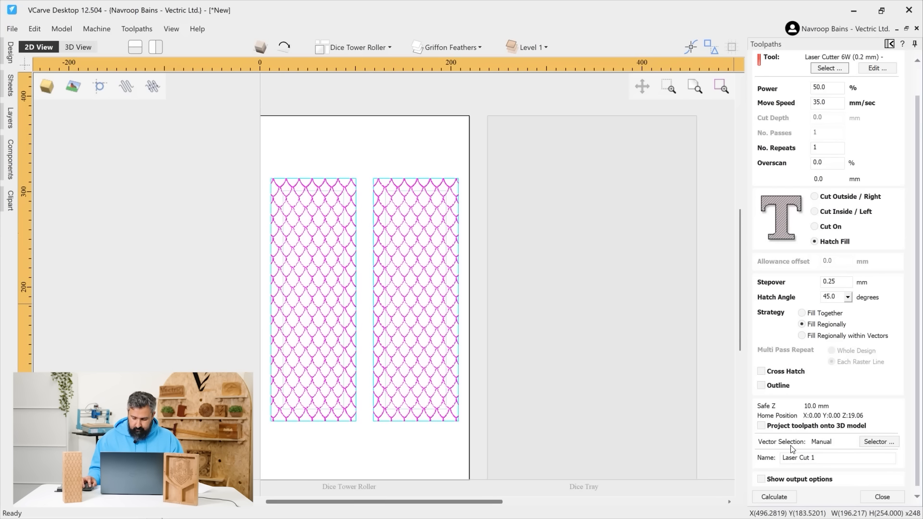
{"action": "left_click", "coordinate": [821, 458]}
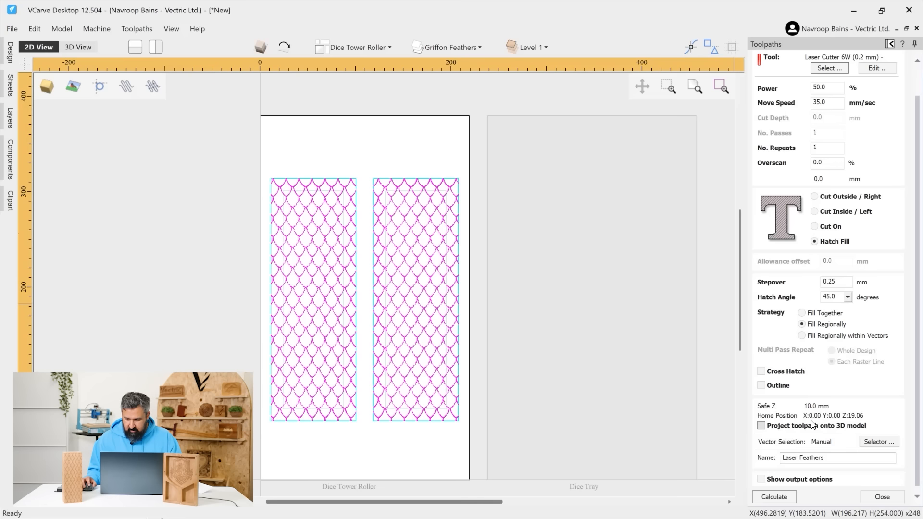
{"action": "mouse_move", "coordinate": [780, 506]}
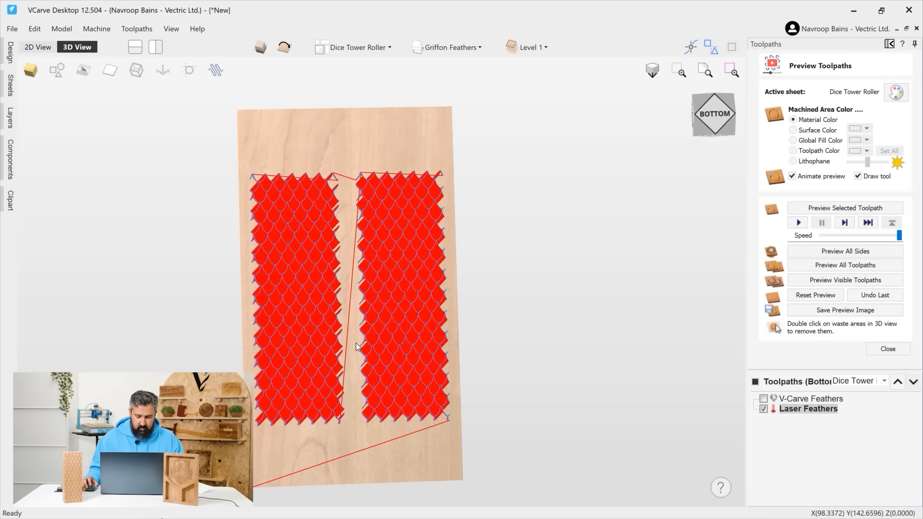
Step: Simulate the Laser Feathers toolpath, inspect the engraved pattern up close in 3D, return to the 2D view and close the preview
{"action": "left_click", "coordinate": [728, 133]}
{"action": "left_click", "coordinate": [835, 210]}
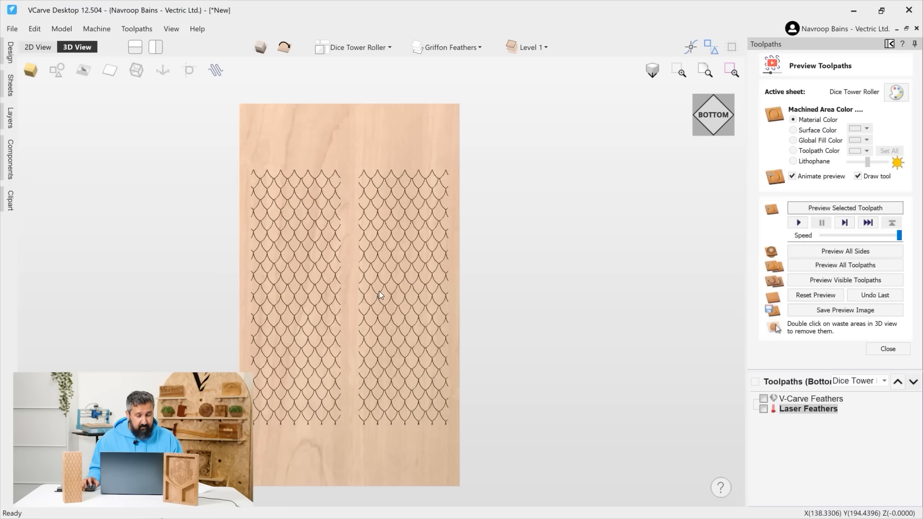
{"action": "scroll", "coordinate": [377, 325], "scroll_direction": "up", "scroll_amount": 5}
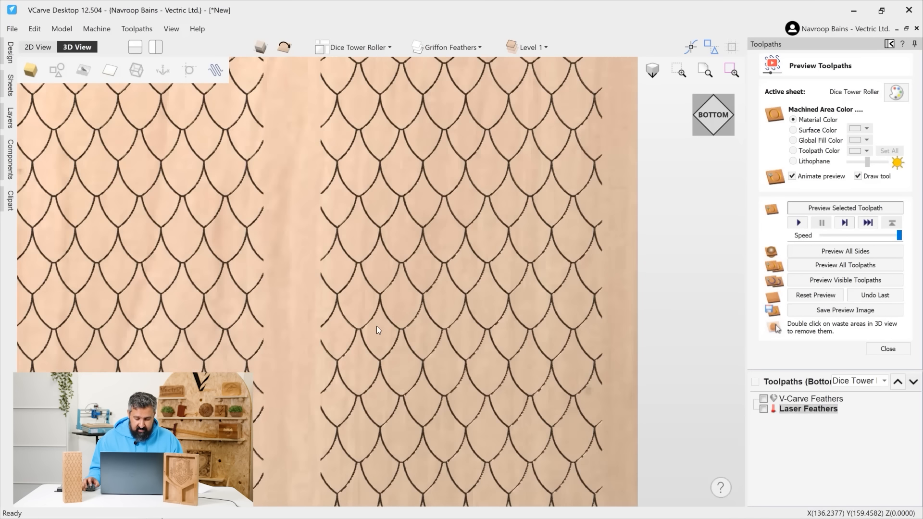
{"action": "left_click_drag", "start_coordinate": [370, 320], "coordinate": [384, 301]}
{"action": "scroll", "coordinate": [385, 301], "scroll_direction": "down", "scroll_amount": 4}
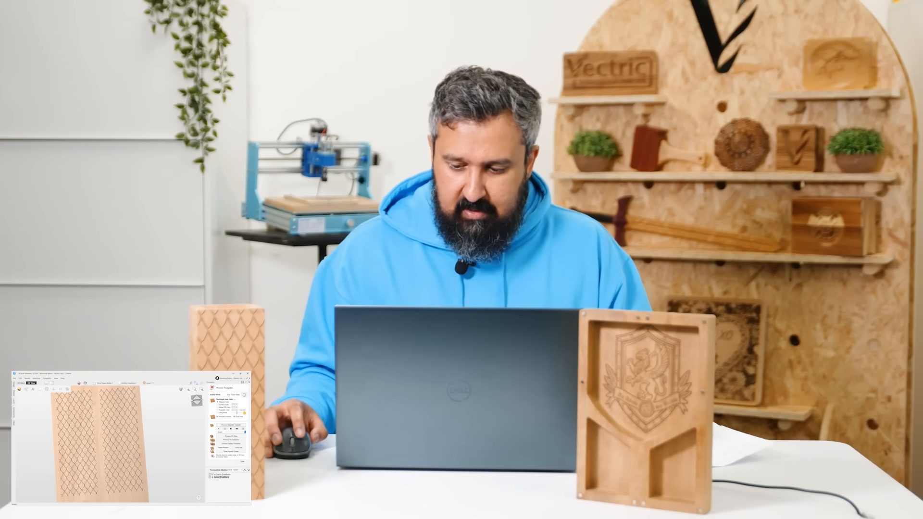
{"action": "left_click", "coordinate": [195, 400]}
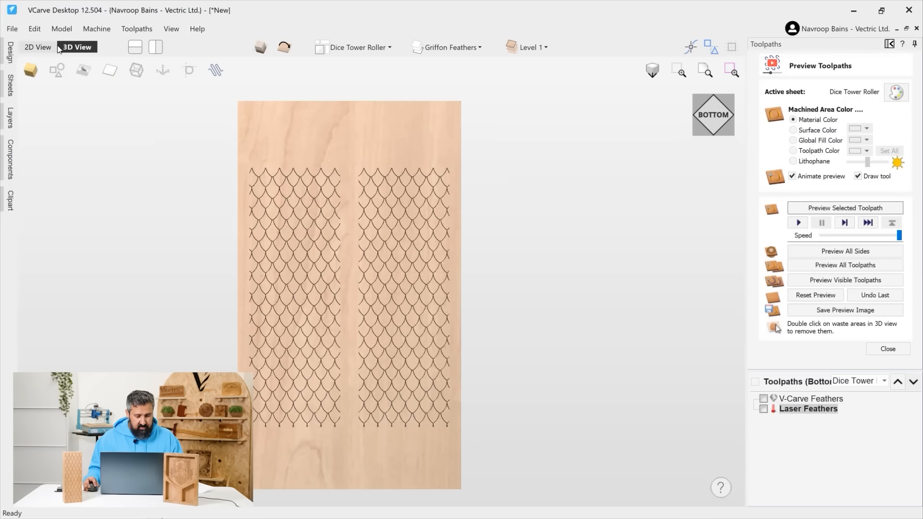
{"action": "left_click", "coordinate": [49, 47]}
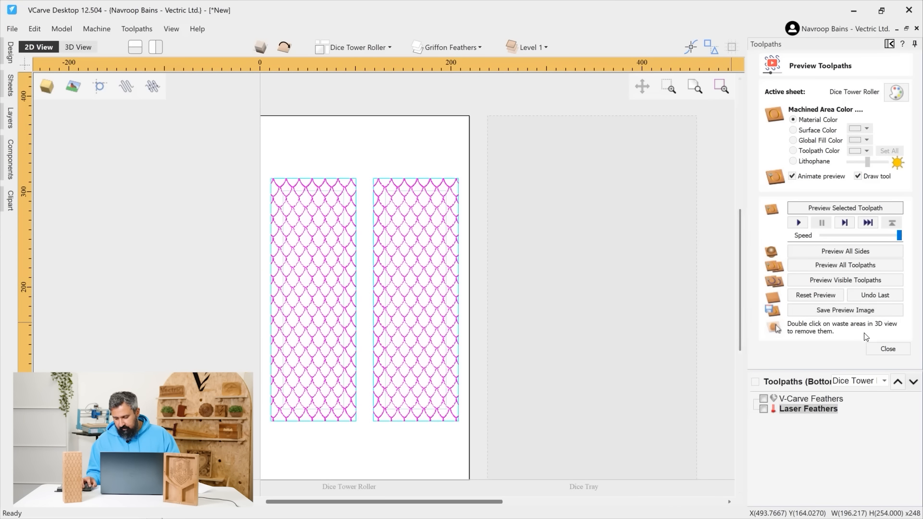
{"action": "left_click", "coordinate": [876, 345]}
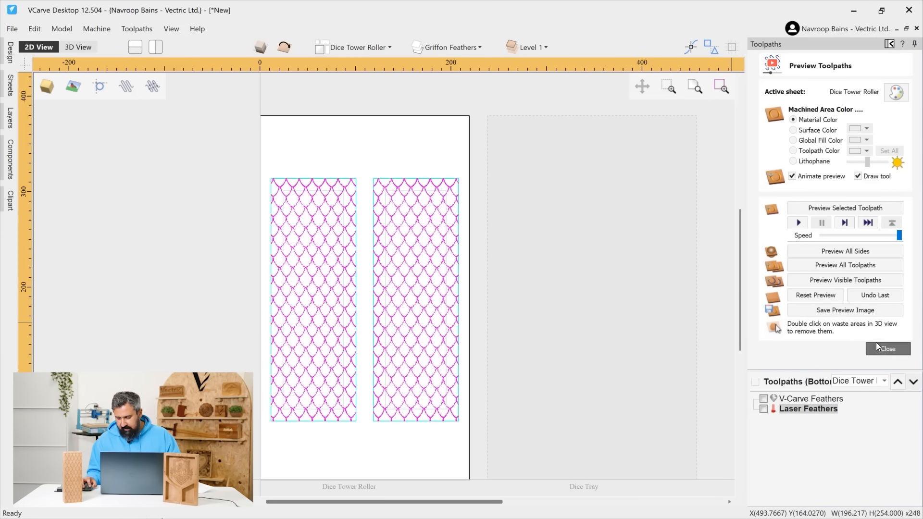
Step: Set up a 2D profile toolpath for both outer lid frames with a 15 mm cut depth, keeping the 1/4" End Mill
{"action": "left_click", "coordinate": [412, 179]}
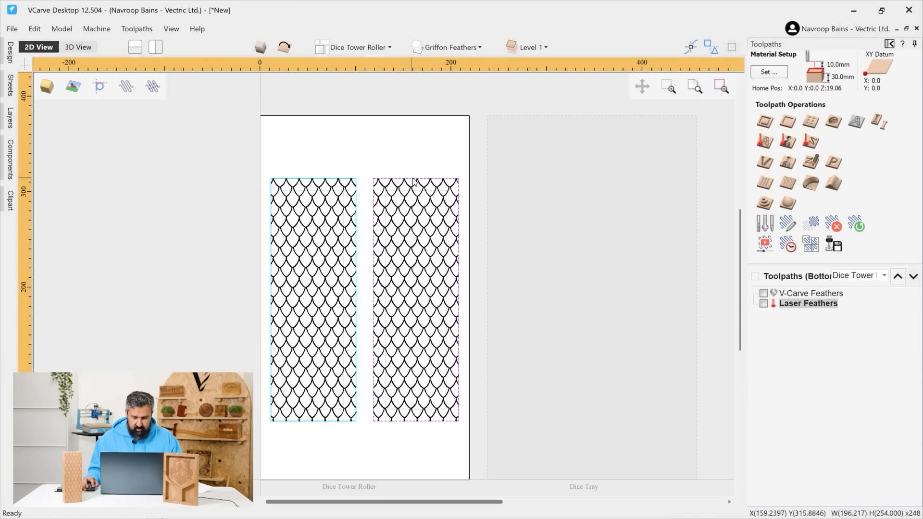
{"action": "left_click", "coordinate": [347, 181], "text": "shift"}
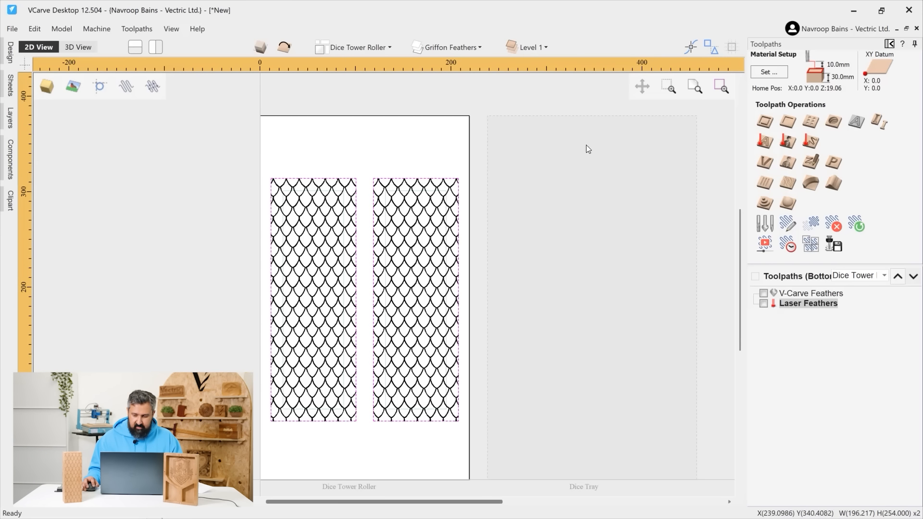
{"action": "left_click", "coordinate": [764, 121]}
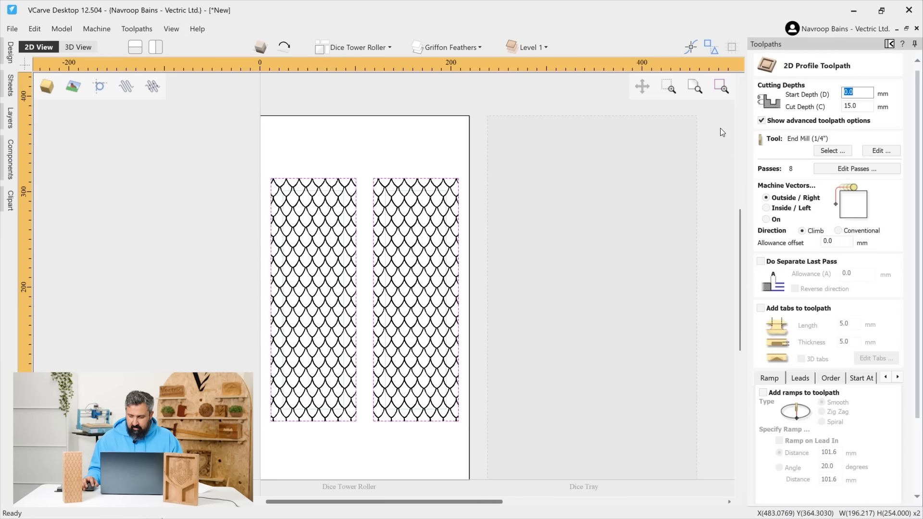
{"action": "double_click", "coordinate": [863, 106]}
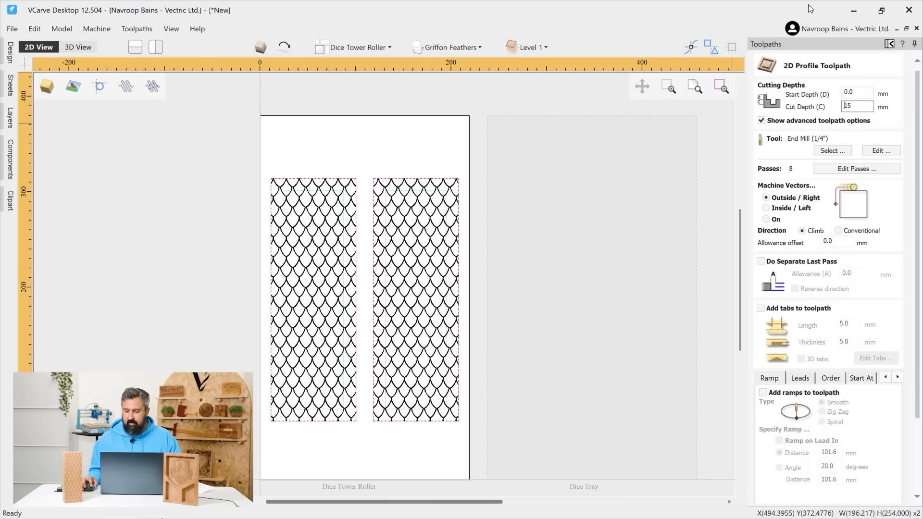
{"action": "left_click", "coordinate": [830, 151]}
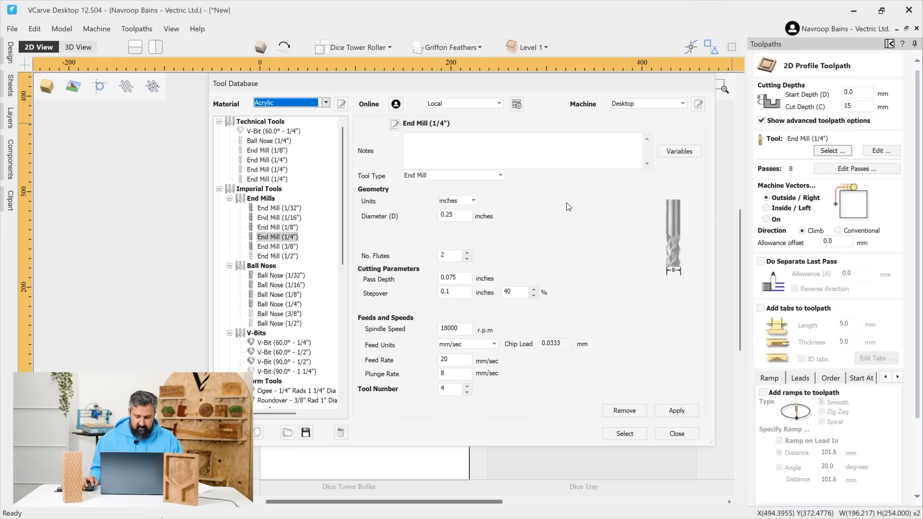
{"action": "left_click", "coordinate": [673, 434]}
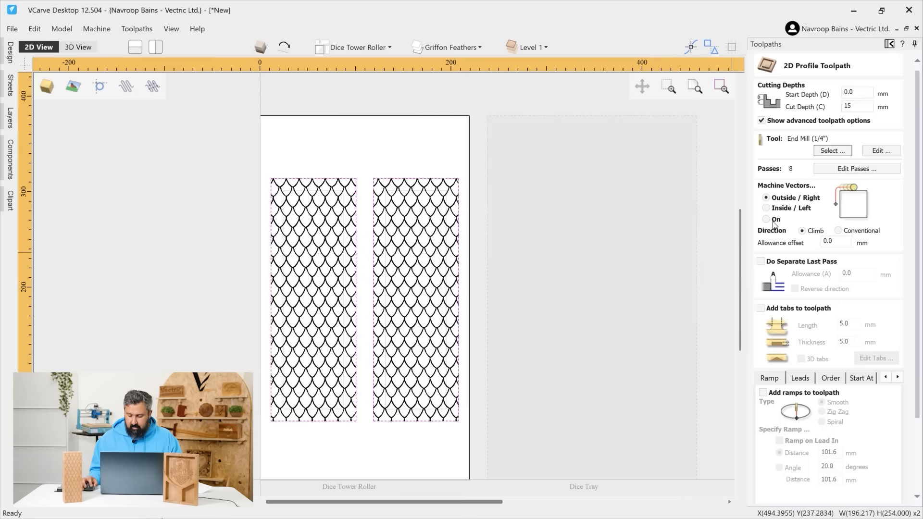
Step: Enable tabs on the profile toolpath and automatically add a constant number of 4 tabs to each lid frame
{"action": "scroll", "coordinate": [714, 263], "scroll_direction": "down", "scroll_amount": 1}
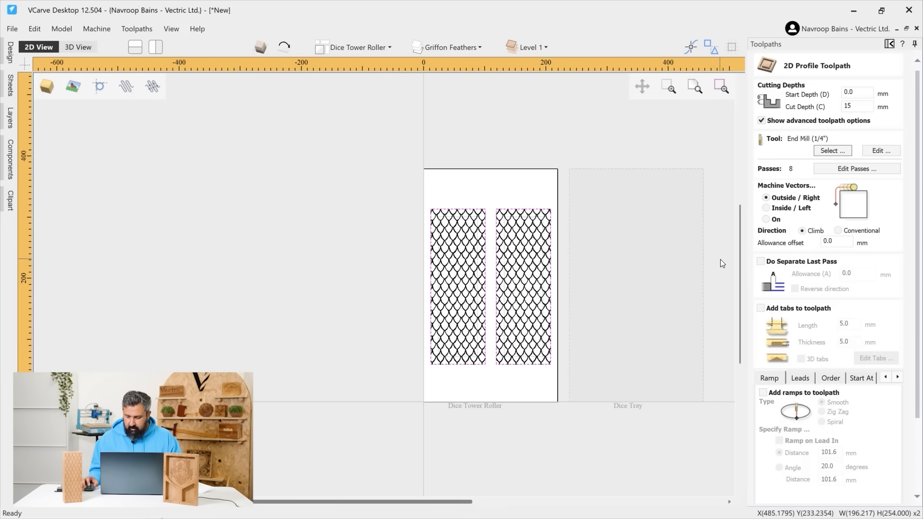
{"action": "scroll", "coordinate": [720, 258], "scroll_direction": "up", "scroll_amount": 1}
{"action": "left_click_drag", "start_coordinate": [918, 268], "coordinate": [917, 312]}
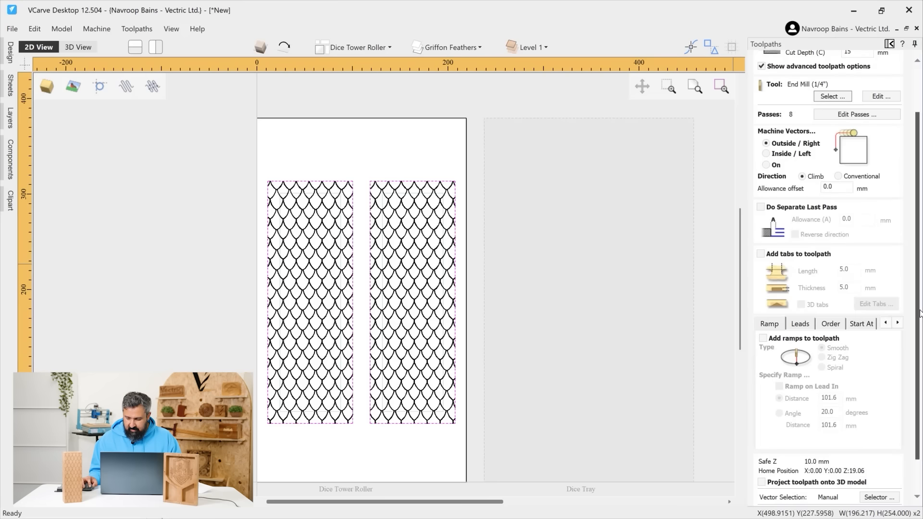
{"action": "left_click", "coordinate": [802, 254]}
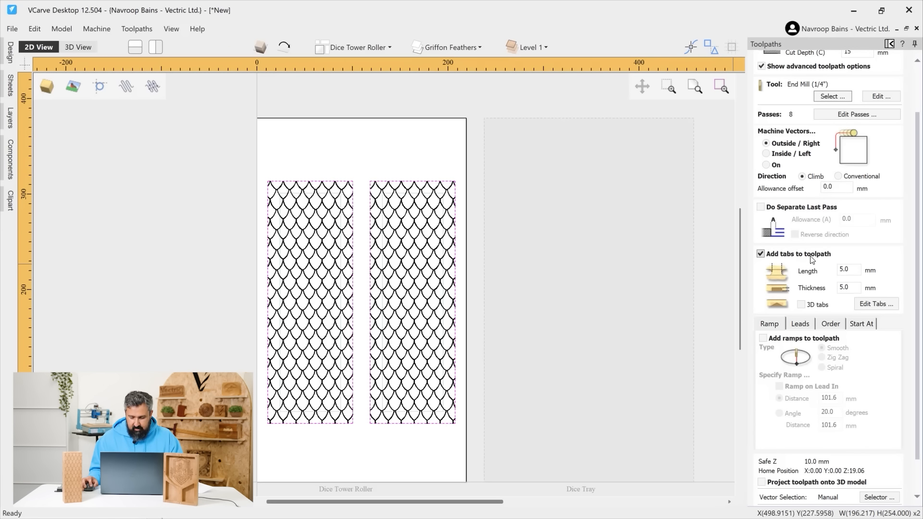
{"action": "left_click", "coordinate": [867, 304]}
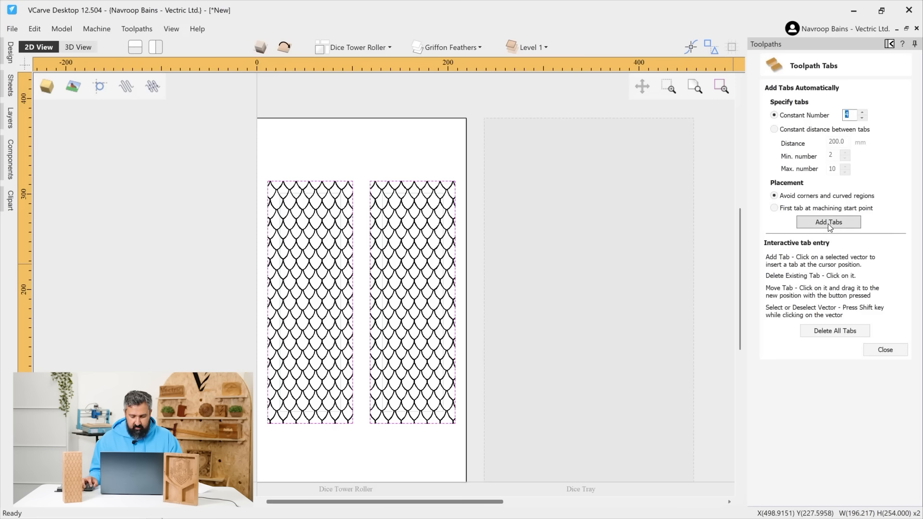
{"action": "left_click", "coordinate": [827, 223]}
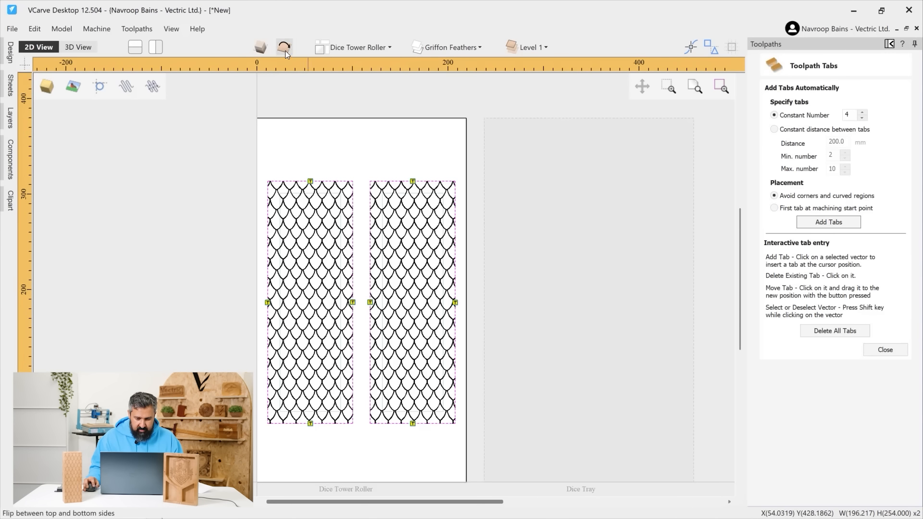
Step: Compare both material sides and show the Tower Build layer as a reference for tab placement, ending on the feather side
{"action": "left_click", "coordinate": [284, 50]}
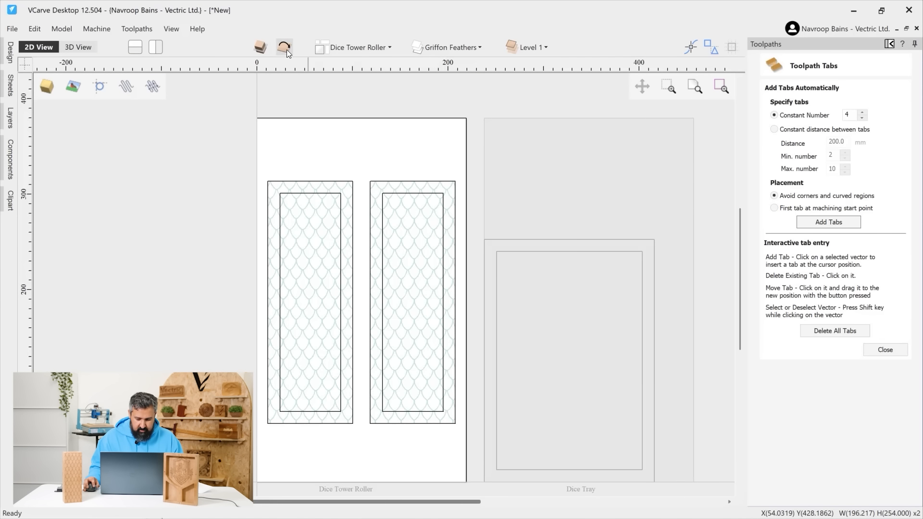
{"action": "left_click", "coordinate": [286, 50]}
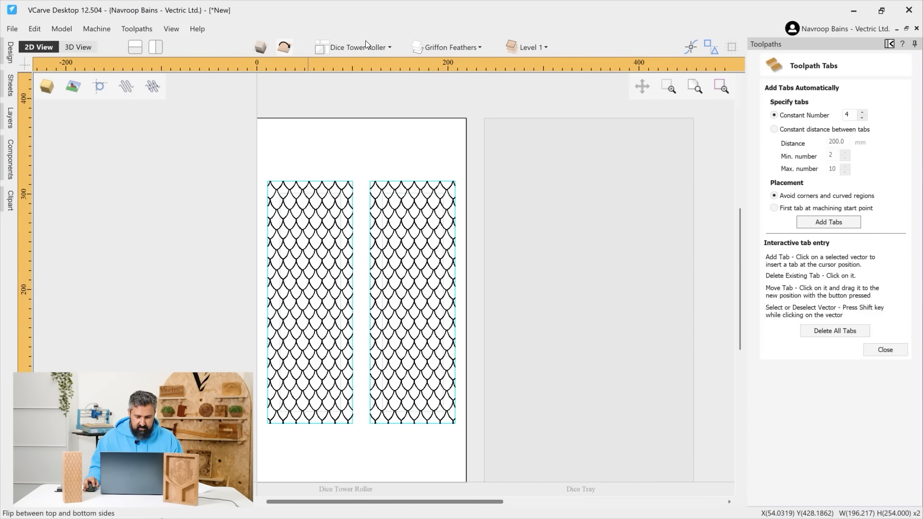
{"action": "left_click", "coordinate": [285, 49]}
{"action": "left_click", "coordinate": [478, 49]}
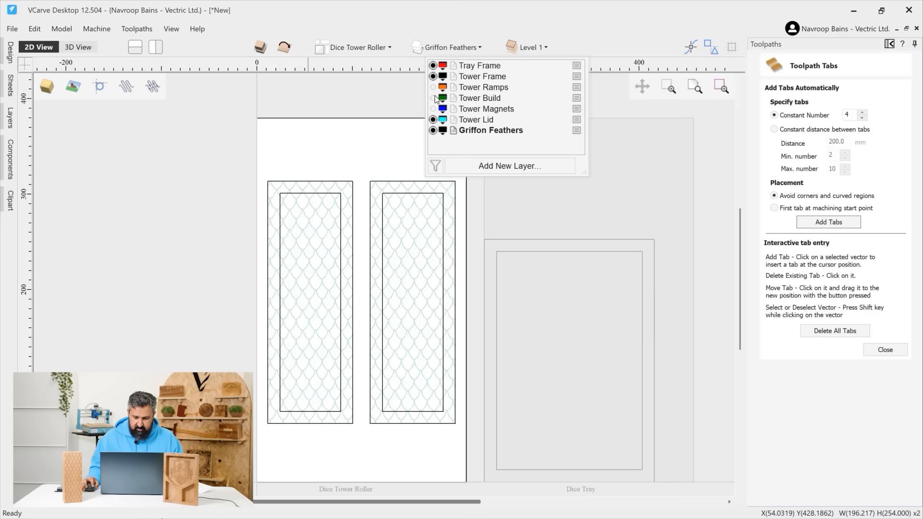
{"action": "left_click", "coordinate": [433, 98]}
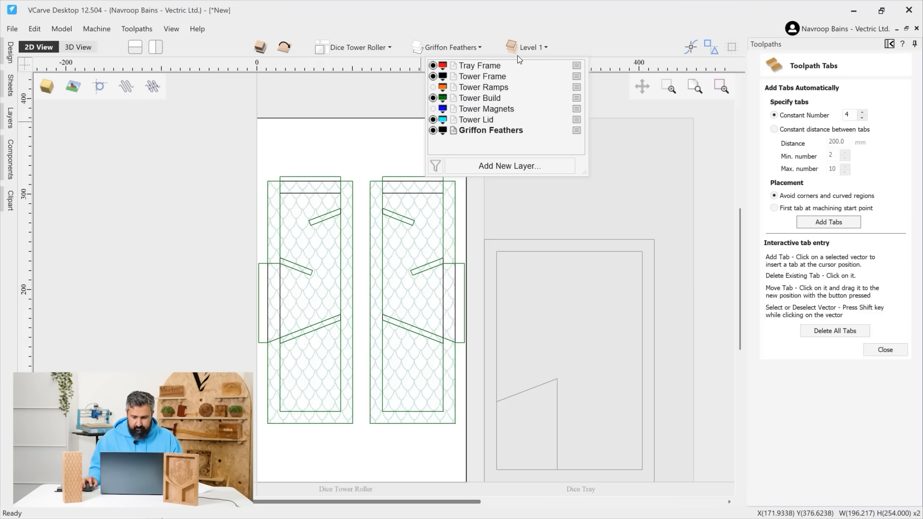
{"action": "left_click", "coordinate": [287, 49]}
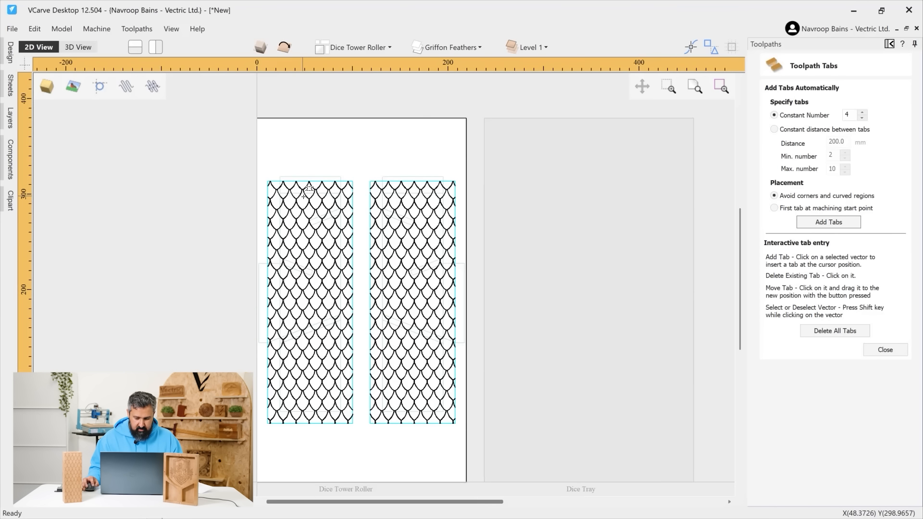
Step: Reselect both lid frames, move their outer side tabs up clear of the side openings and finish editing the tabs
{"action": "left_click", "coordinate": [828, 222]}
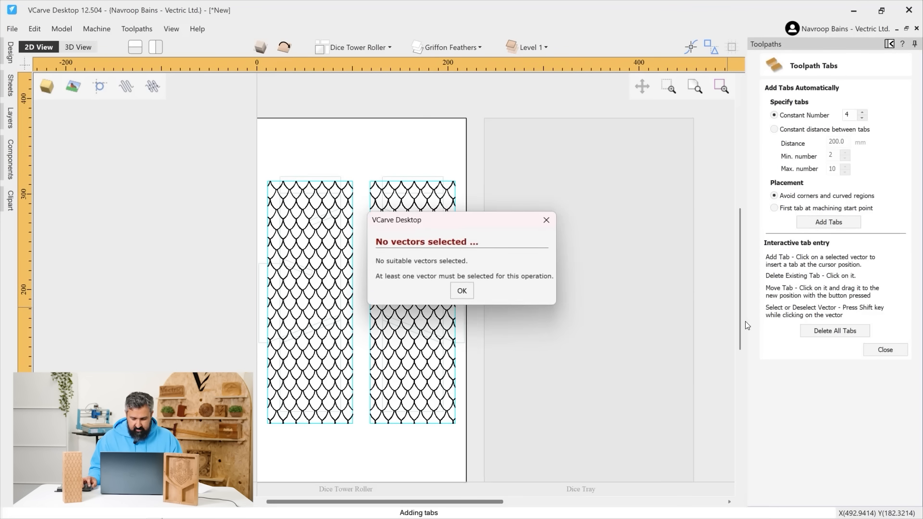
{"action": "left_click", "coordinate": [466, 294]}
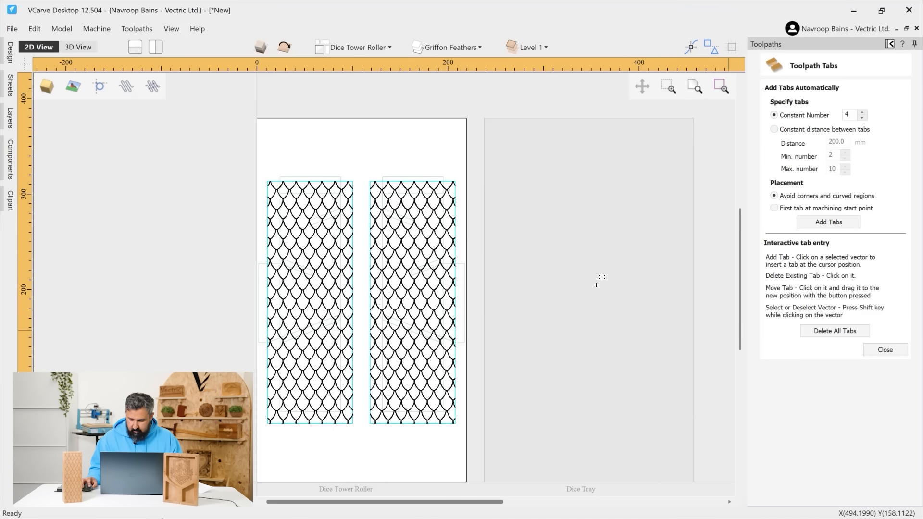
{"action": "left_click", "coordinate": [421, 181]}
{"action": "left_click", "coordinate": [351, 183], "text": "shift"}
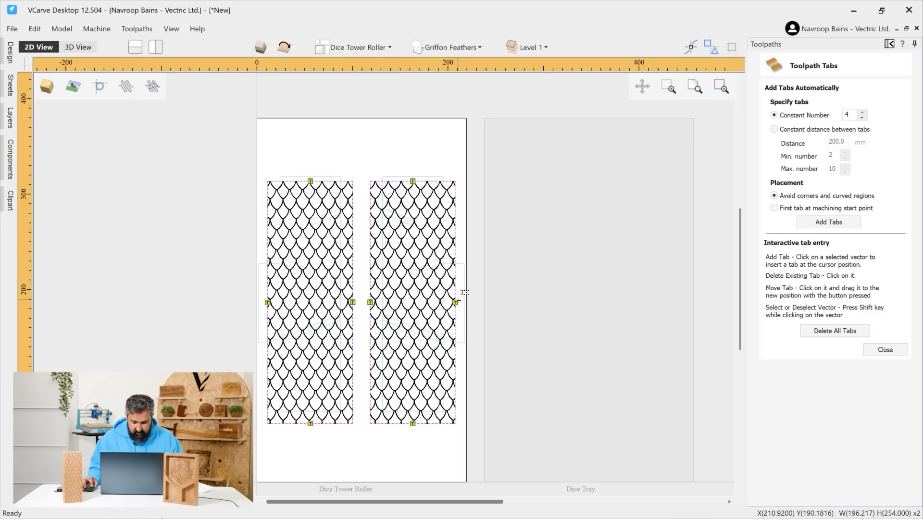
{"action": "left_click_drag", "start_coordinate": [455, 302], "coordinate": [455, 225]}
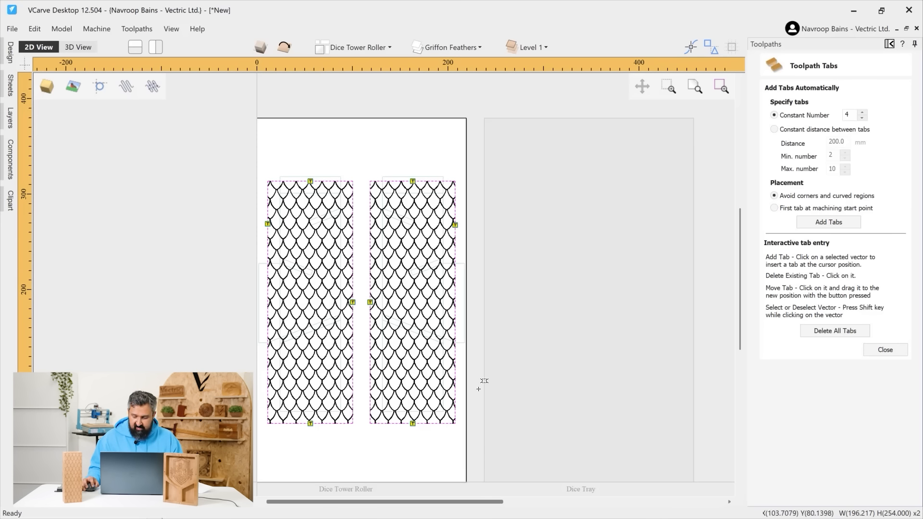
{"action": "left_click", "coordinate": [884, 349]}
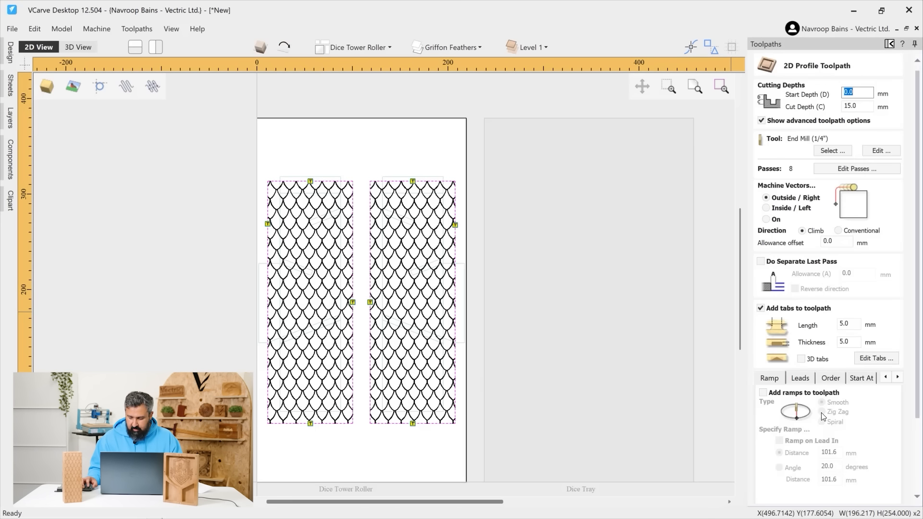
Step: Calculate the profile toolpath under the name Cutout Lid and preview its cut in the material
{"action": "scroll", "coordinate": [822, 416], "scroll_direction": "down", "scroll_amount": 3}
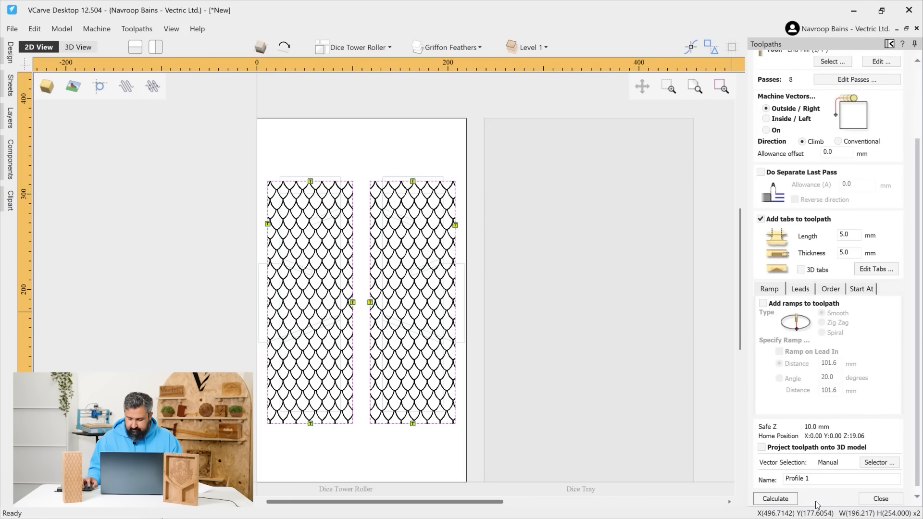
{"action": "triple_click", "coordinate": [816, 479]}
{"action": "type", "text": "Cuto"}
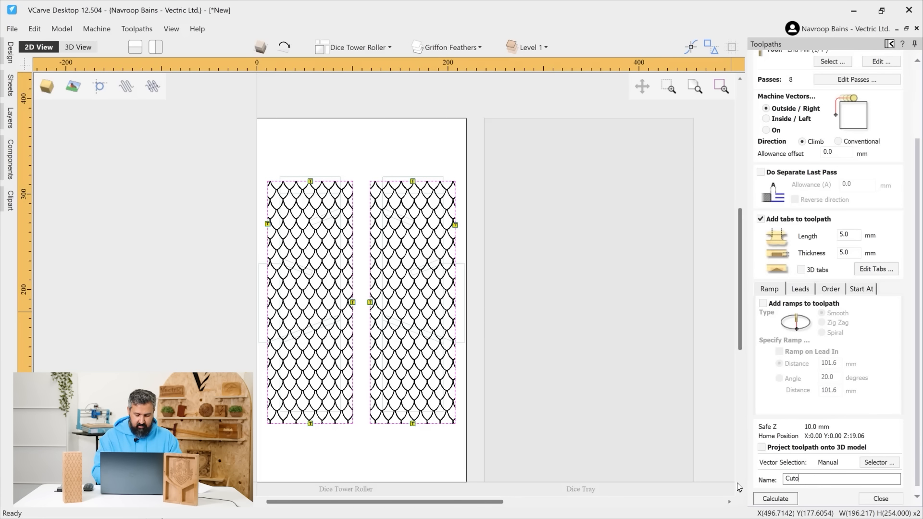
{"action": "type", "text": "ut Lid"}
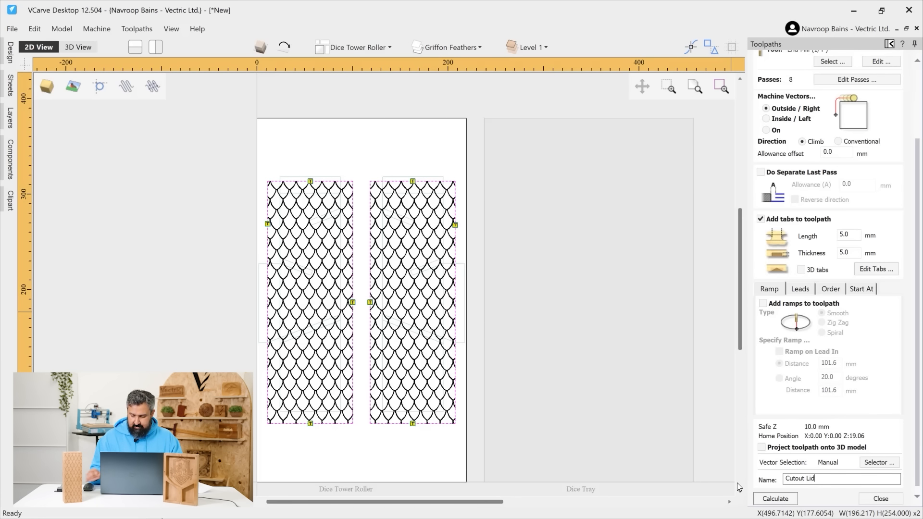
{"action": "left_click", "coordinate": [775, 499]}
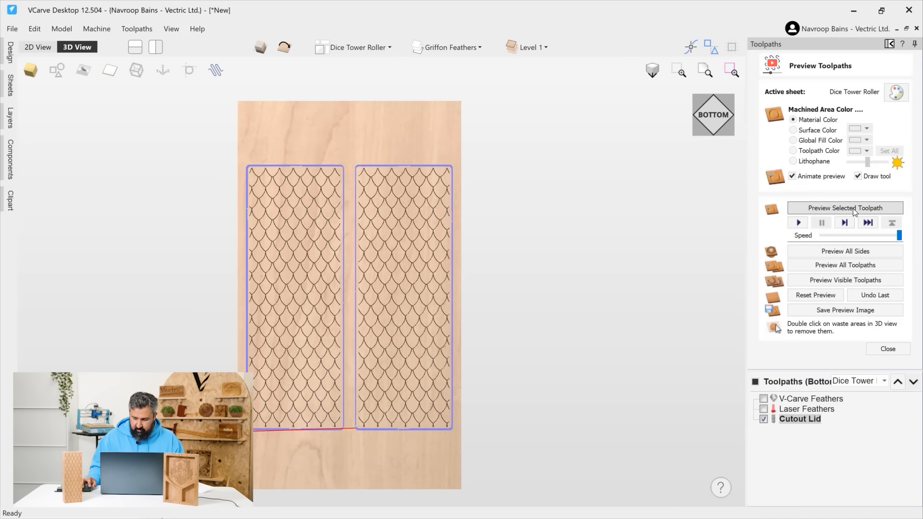
{"action": "left_click", "coordinate": [853, 209]}
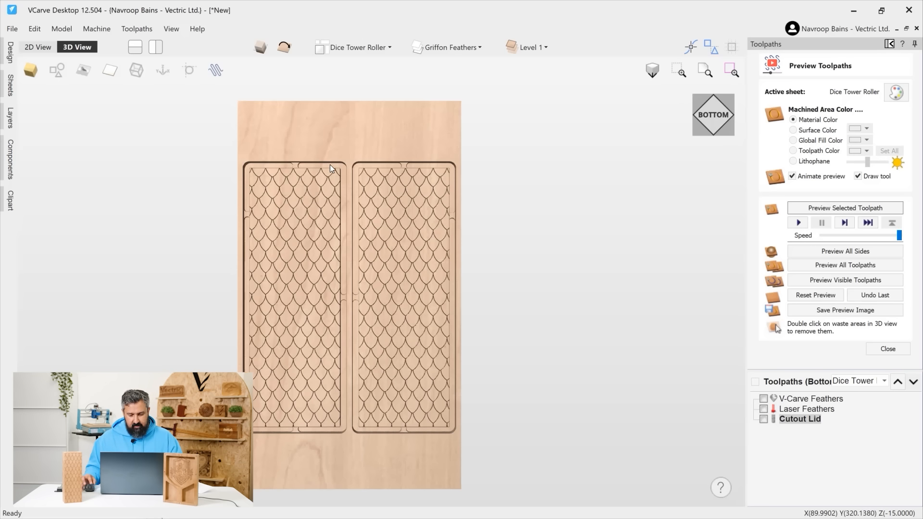
{"action": "left_click", "coordinate": [890, 351]}
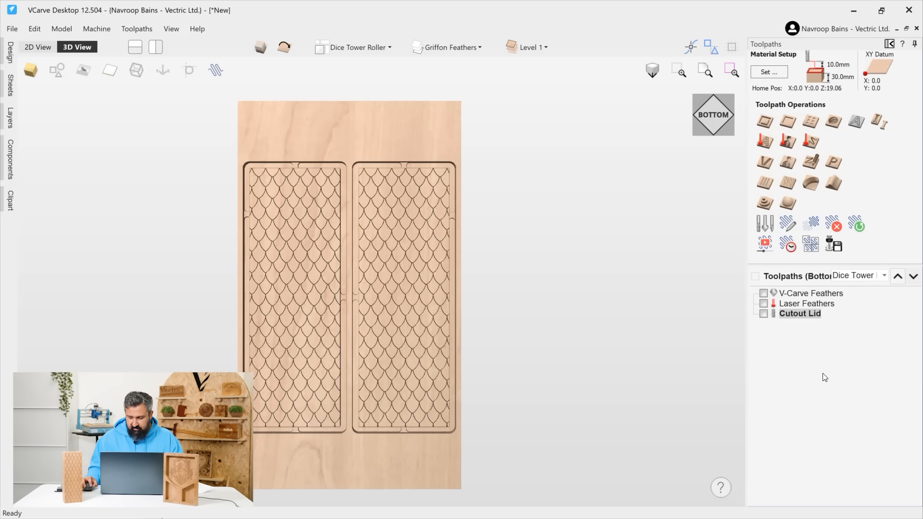
Step: Return to the top side's 2D layout, make Tower Build the active layer and hide the Tower Frame layer
{"action": "left_click", "coordinate": [57, 47]}
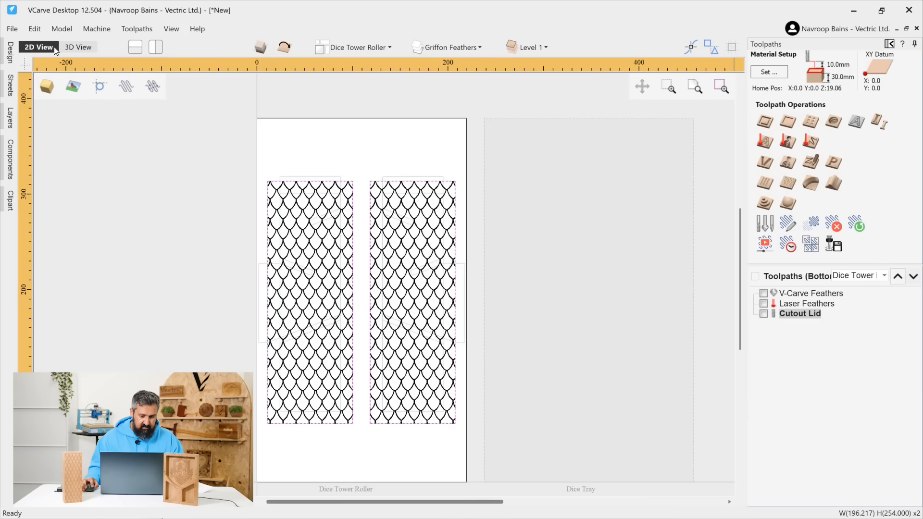
{"action": "left_click", "coordinate": [284, 48]}
{"action": "left_click", "coordinate": [285, 47]}
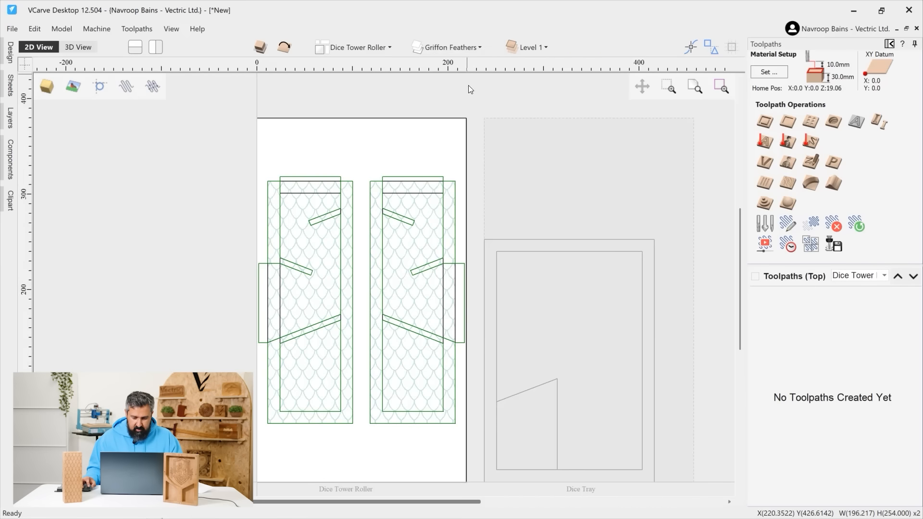
{"action": "left_click", "coordinate": [479, 48]}
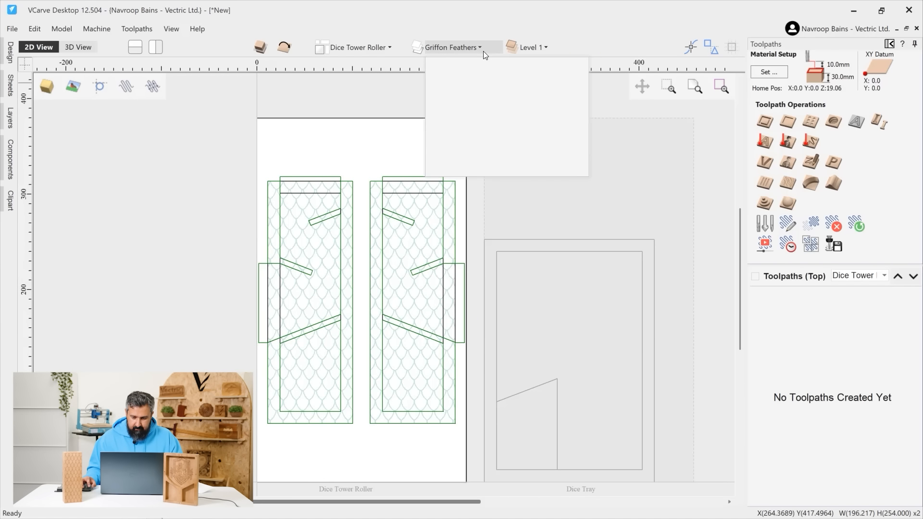
{"action": "left_click", "coordinate": [485, 98]}
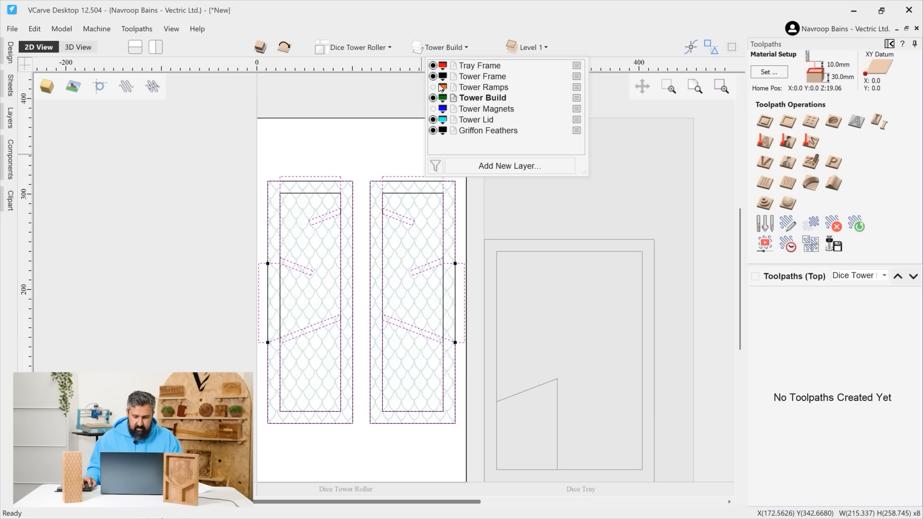
{"action": "left_click", "coordinate": [374, 161]}
Step: Set up a pocket toolpath for the four inner tower pocket outlines, keeping the 22 mm cut depth and the 1/4" End Mill
{"action": "left_click", "coordinate": [335, 178]}
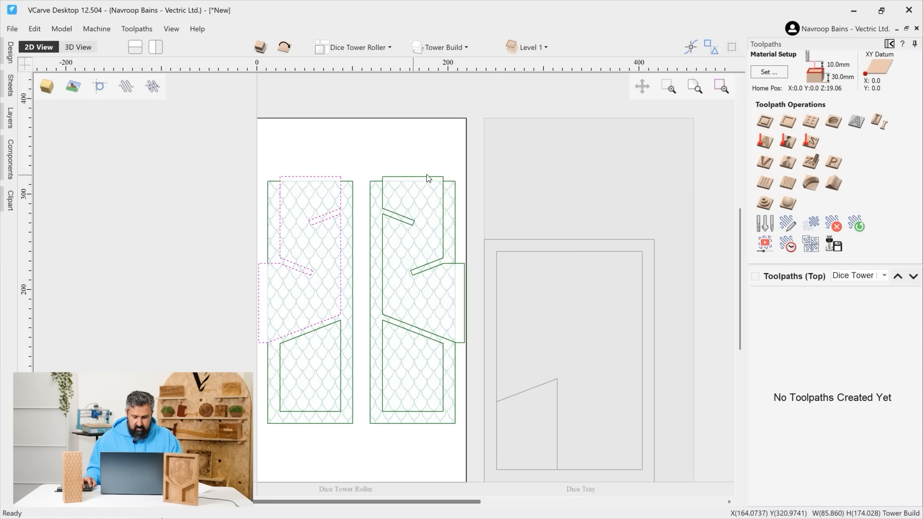
{"action": "left_click", "coordinate": [804, 126]}
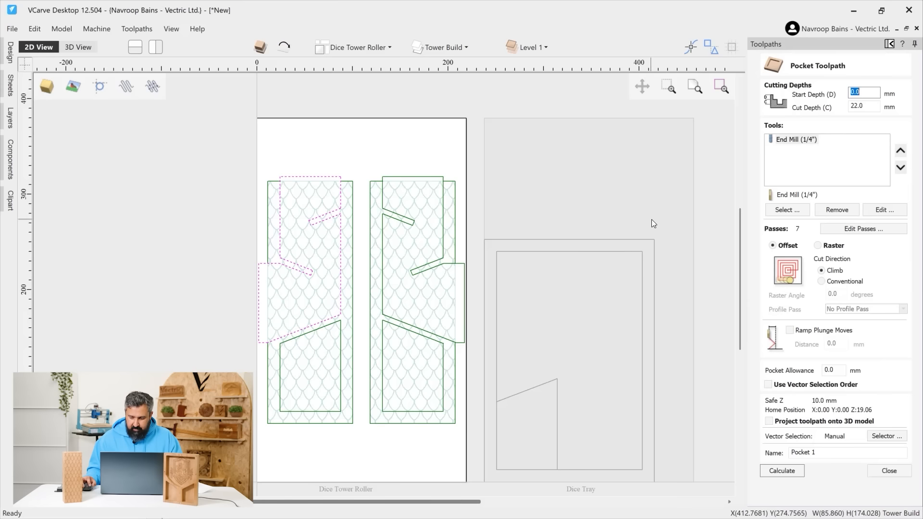
{"action": "left_click", "coordinate": [423, 177], "text": "shift"}
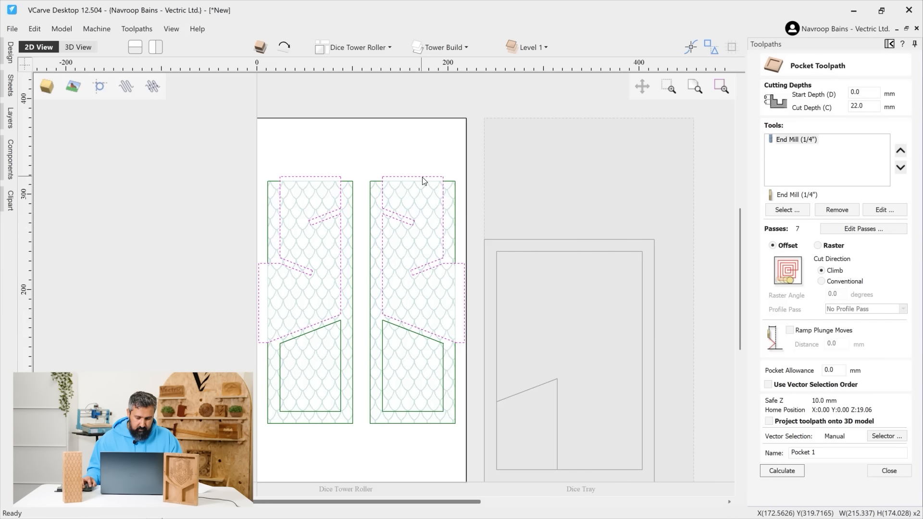
{"action": "left_click", "coordinate": [332, 322], "text": "shift"}
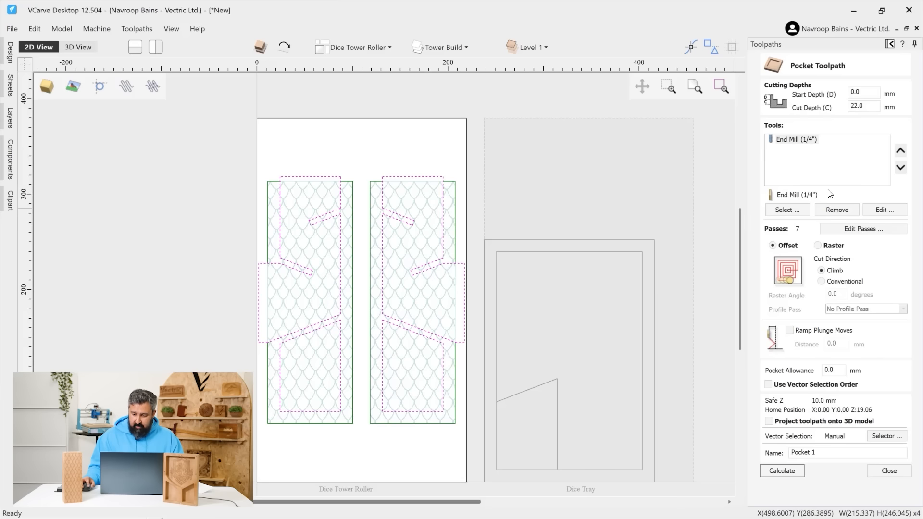
{"action": "left_click", "coordinate": [787, 210]}
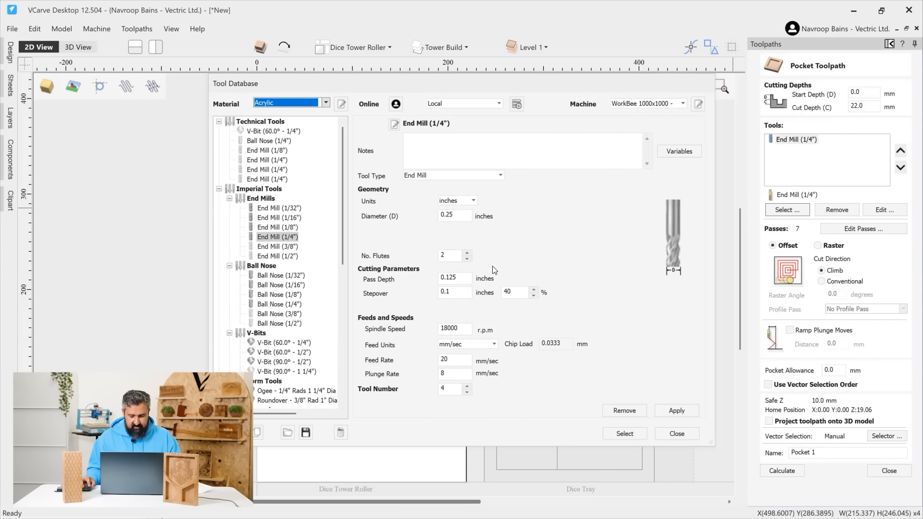
{"action": "left_click", "coordinate": [668, 433]}
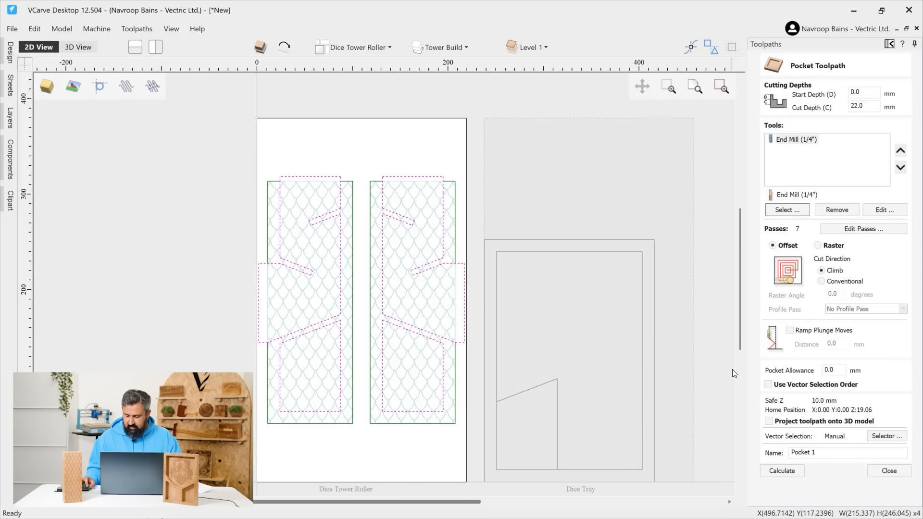
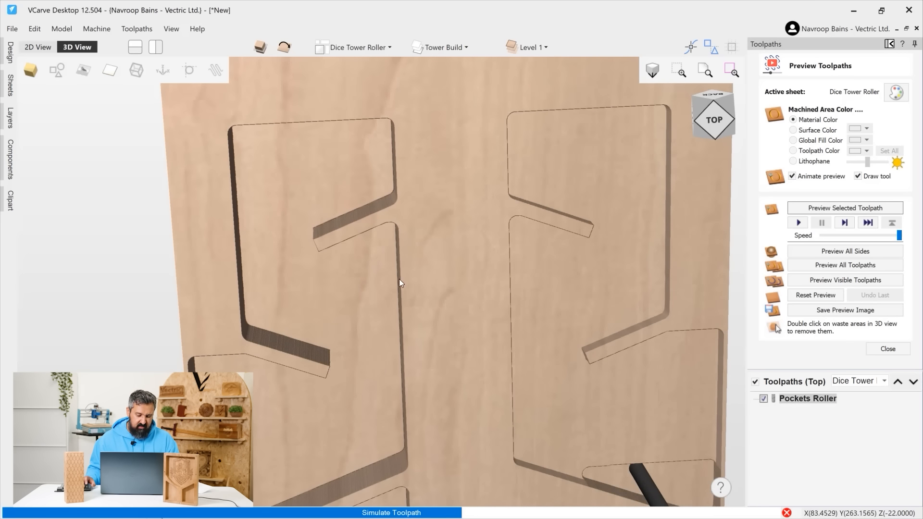
Step: Examine the simulated Pockets Roller cut in 3D and compare its openings with the 2D layout
{"action": "scroll", "coordinate": [424, 284], "scroll_direction": "down", "scroll_amount": 2}
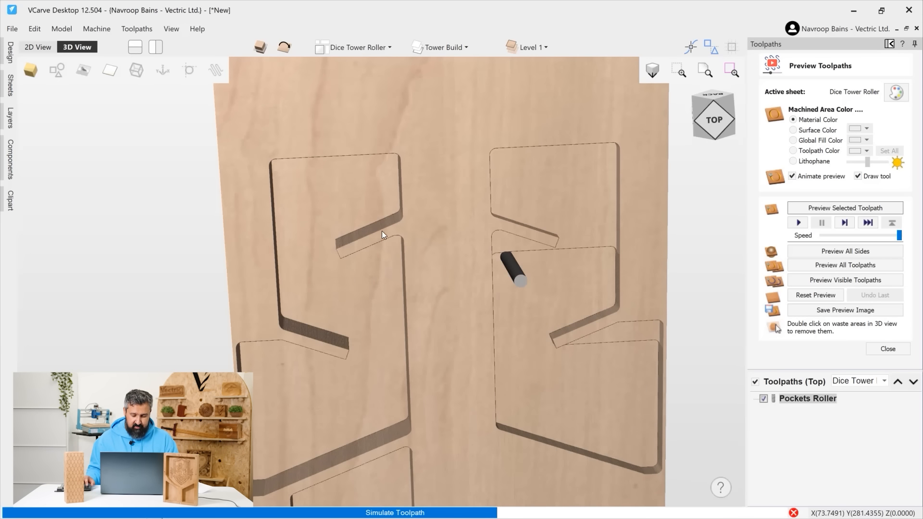
{"action": "scroll", "coordinate": [422, 246], "scroll_direction": "down", "scroll_amount": 3}
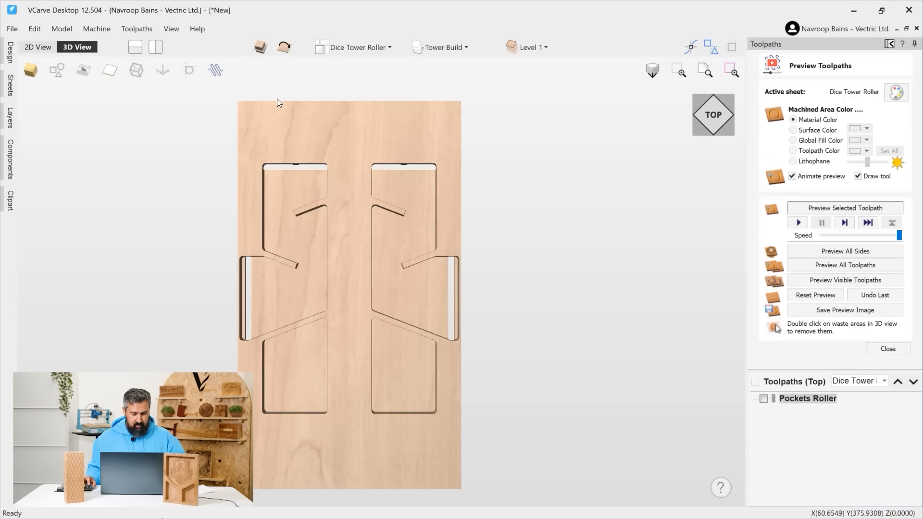
{"action": "left_click", "coordinate": [38, 47]}
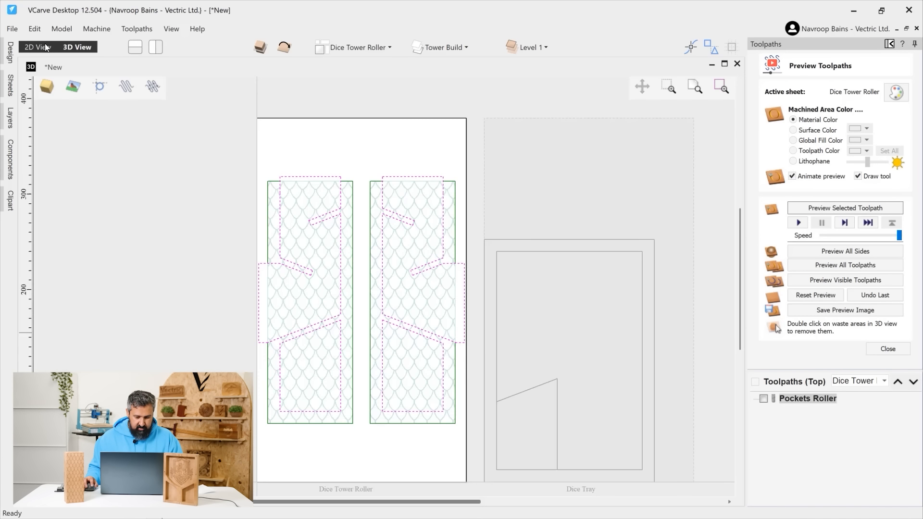
{"action": "left_click", "coordinate": [80, 47]}
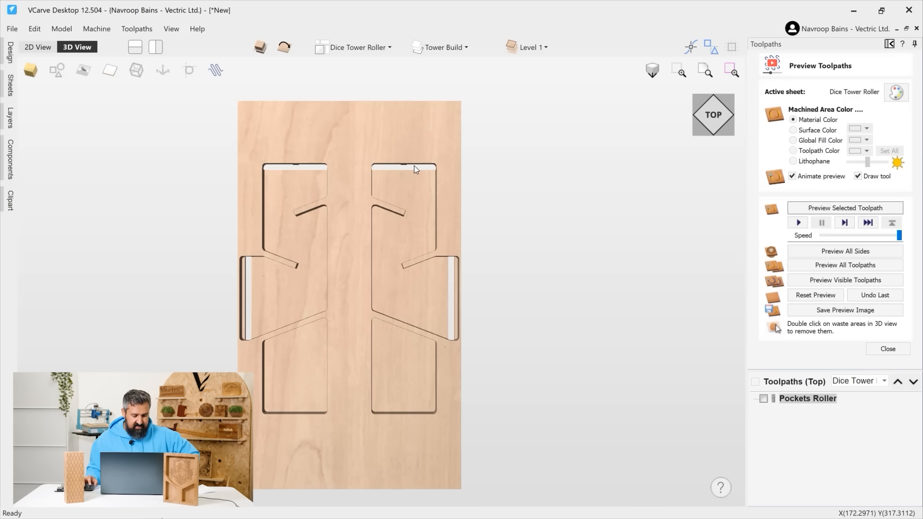
{"action": "left_click", "coordinate": [38, 47]}
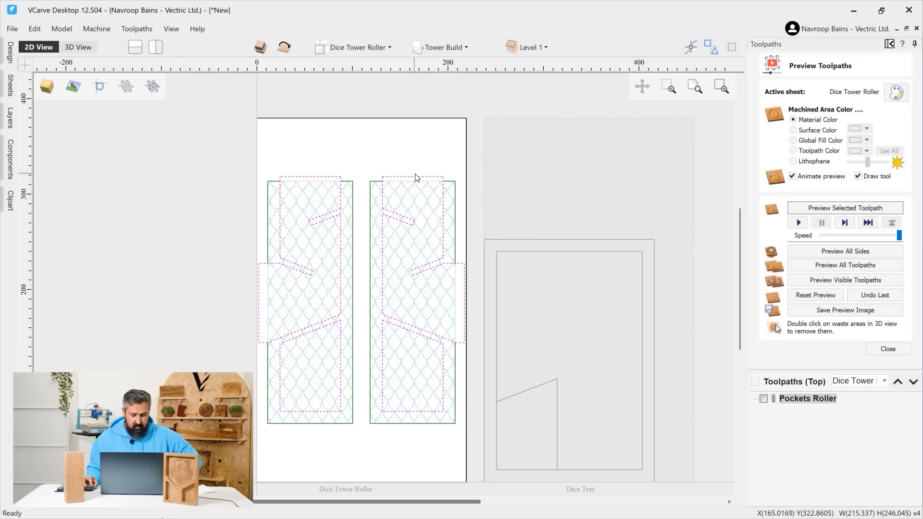
Step: Show the Tower Magnets layer, make it active and select all of its magnet hole circles
{"action": "left_click", "coordinate": [465, 48]}
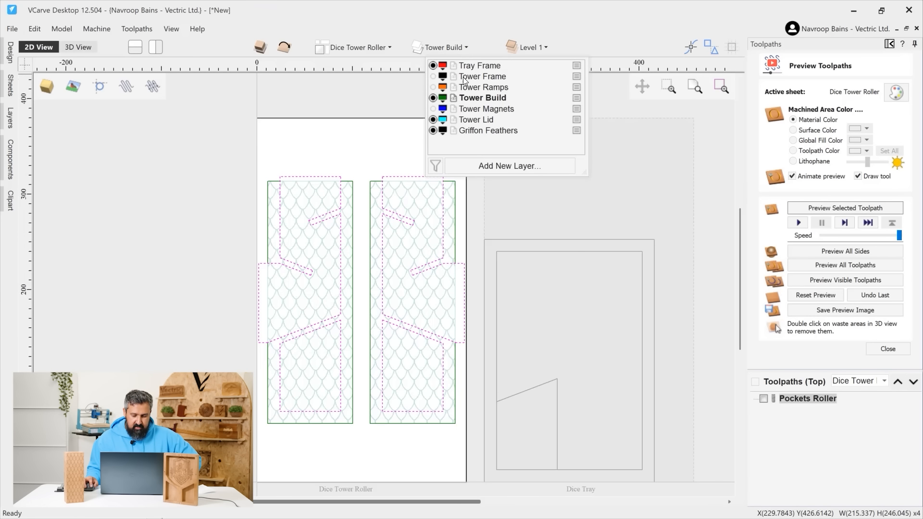
{"action": "left_click", "coordinate": [433, 109]}
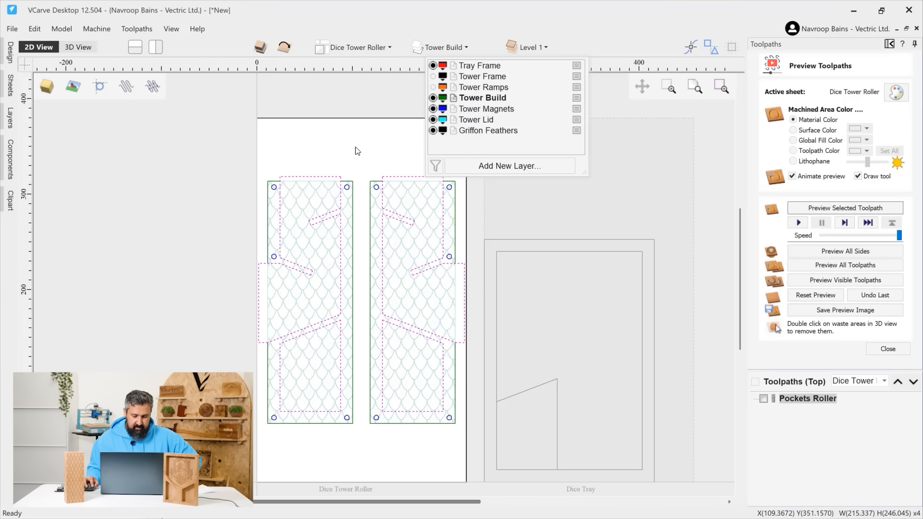
{"action": "left_click", "coordinate": [355, 159]}
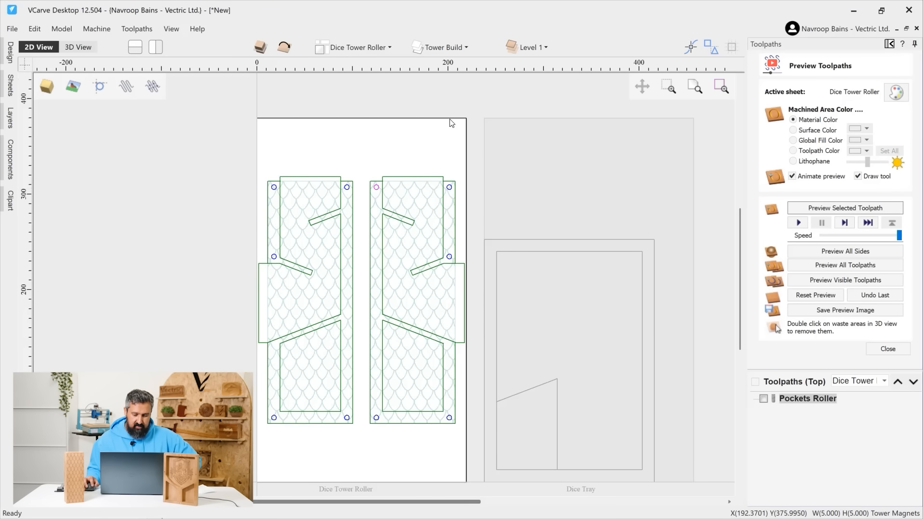
{"action": "left_click", "coordinate": [454, 46]}
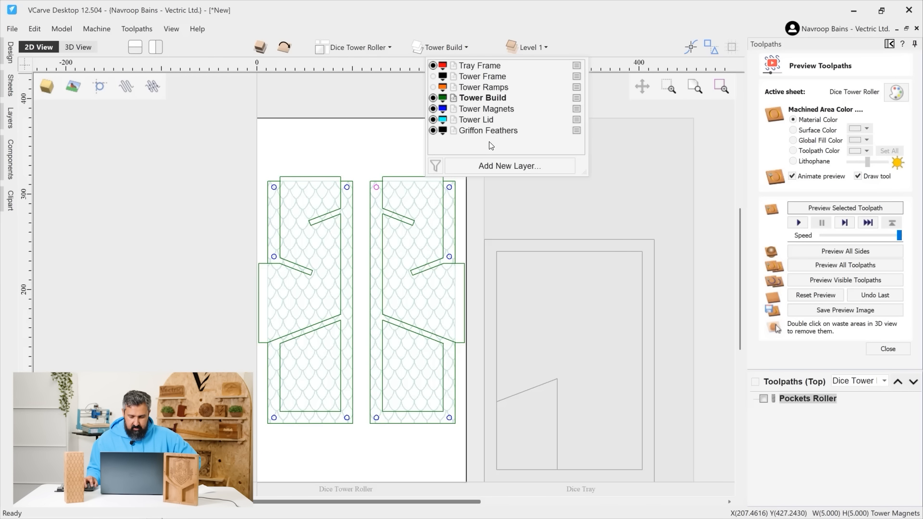
{"action": "left_click", "coordinate": [485, 110]}
{"action": "right_click", "coordinate": [486, 110]}
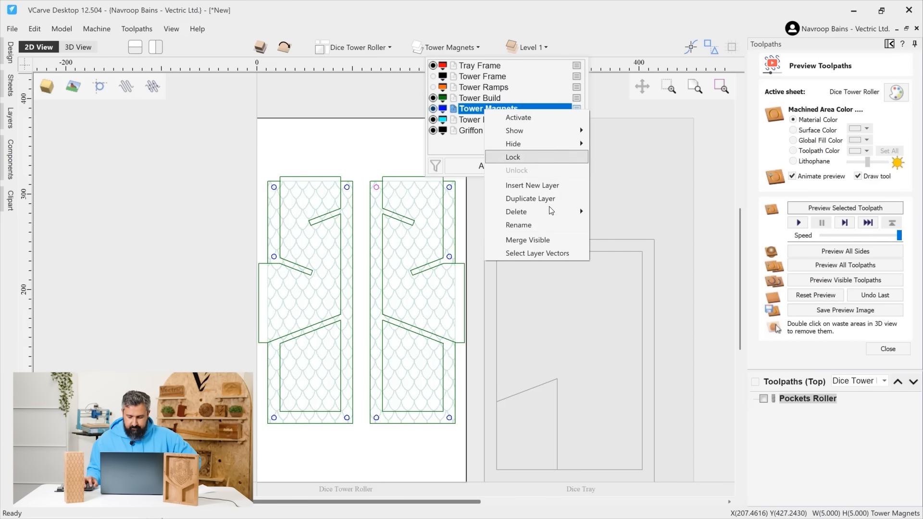
{"action": "left_click", "coordinate": [541, 253]}
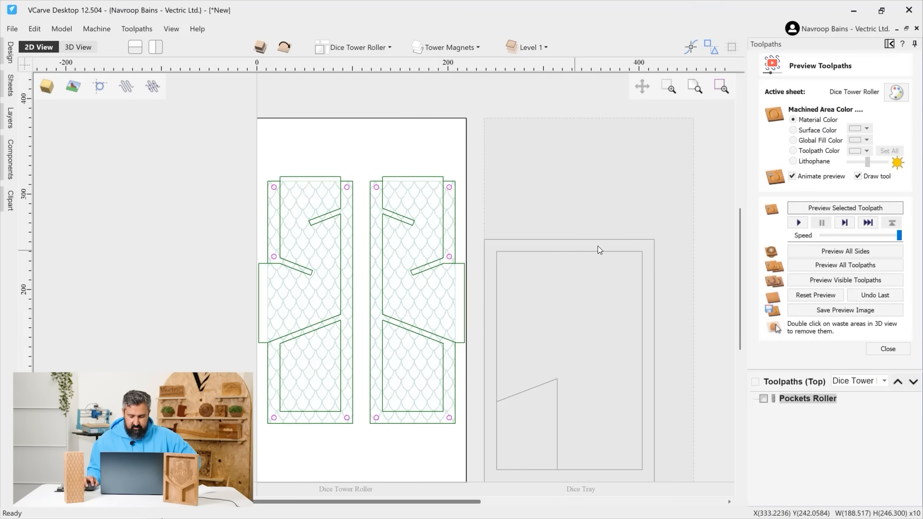
Step: Start a pocket toolpath for the magnet holes and replace its tool with the 1/8" End Mill
{"action": "left_click", "coordinate": [888, 350]}
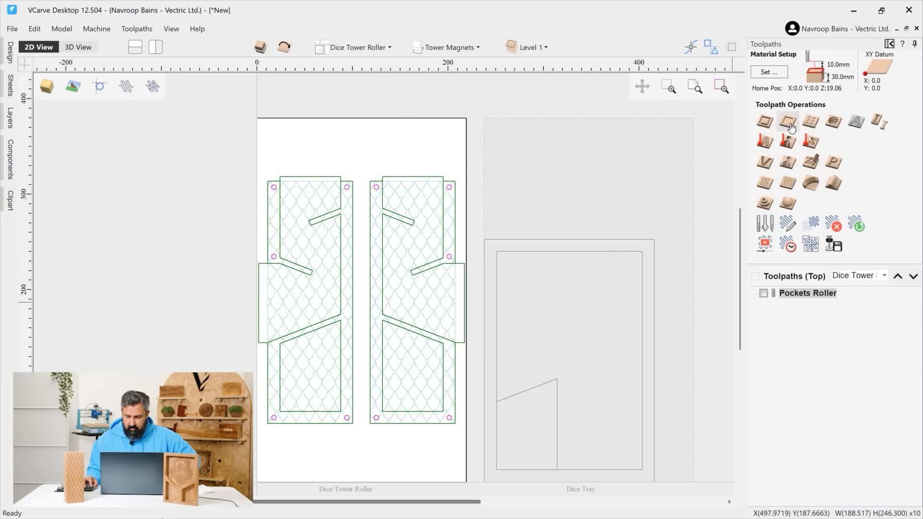
{"action": "left_click", "coordinate": [788, 124]}
{"action": "left_click", "coordinate": [826, 209]}
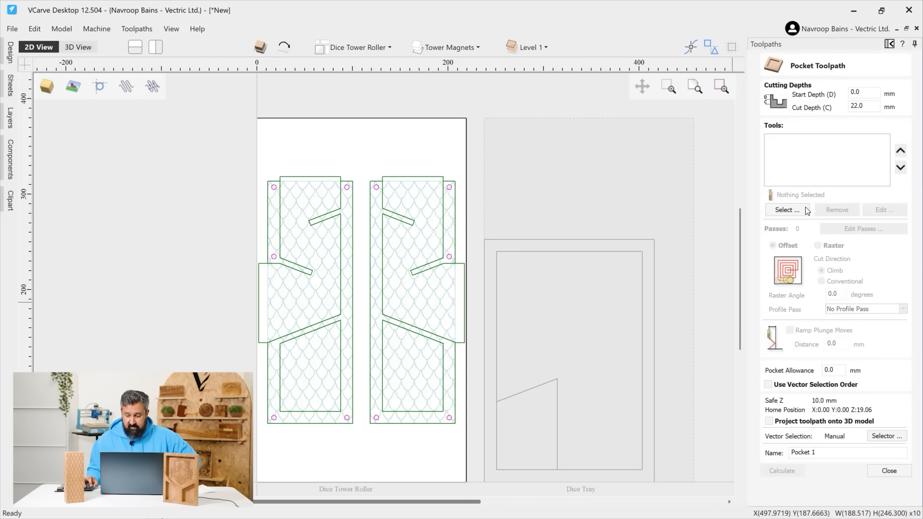
{"action": "left_click", "coordinate": [797, 209]}
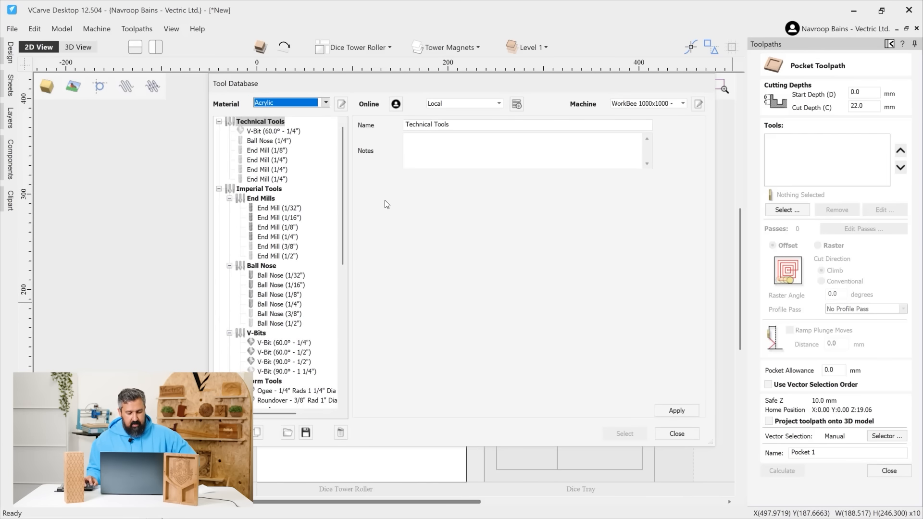
{"action": "left_click", "coordinate": [288, 227]}
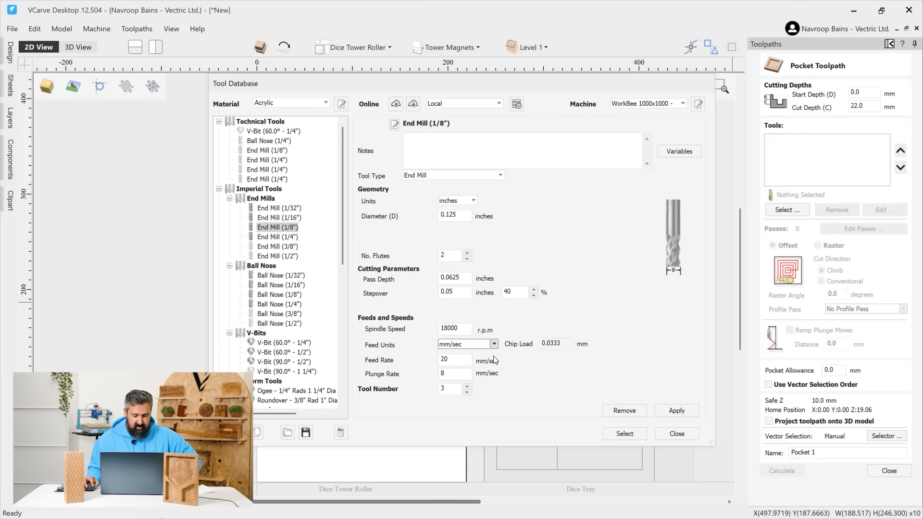
{"action": "left_click", "coordinate": [627, 431]}
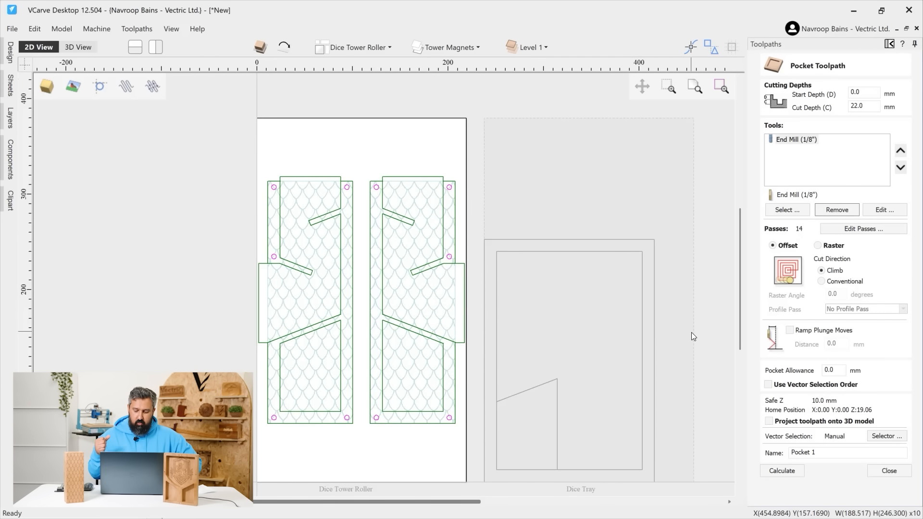
Step: Set the magnet pocket allowance to -0.2 mm, name the toolpath Pocket Roller Magnets, then calculate and preview it
{"action": "left_click", "coordinate": [837, 370]}
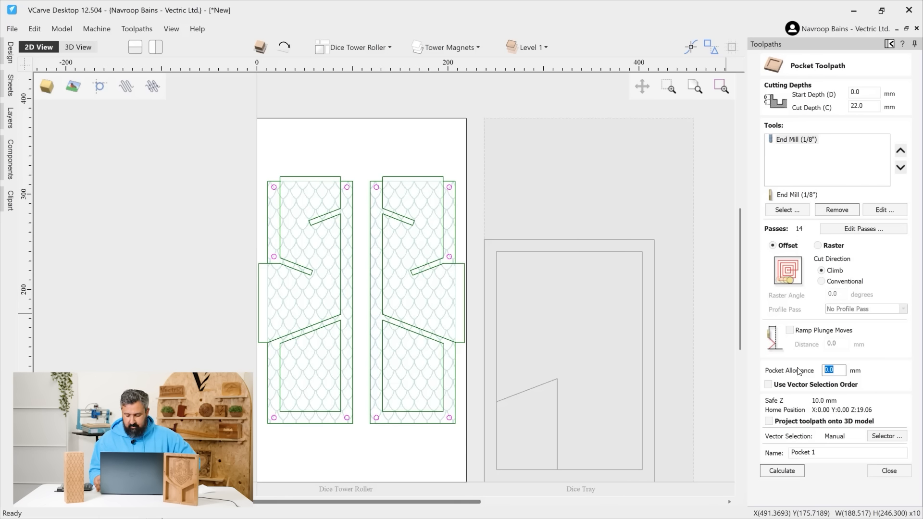
{"action": "type", "text": "-"}
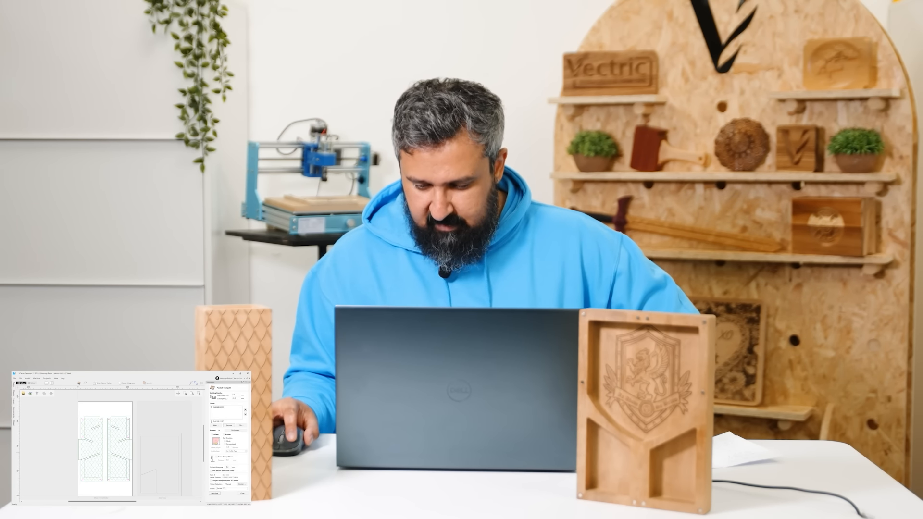
{"action": "type", "text": "Magnets"}
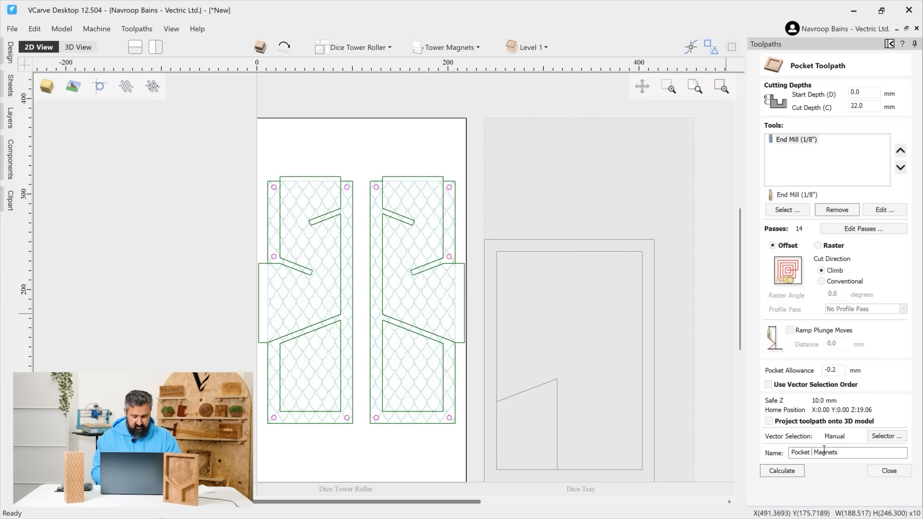
{"action": "type", "text": " Roller"}
{"action": "left_click", "coordinate": [794, 467]}
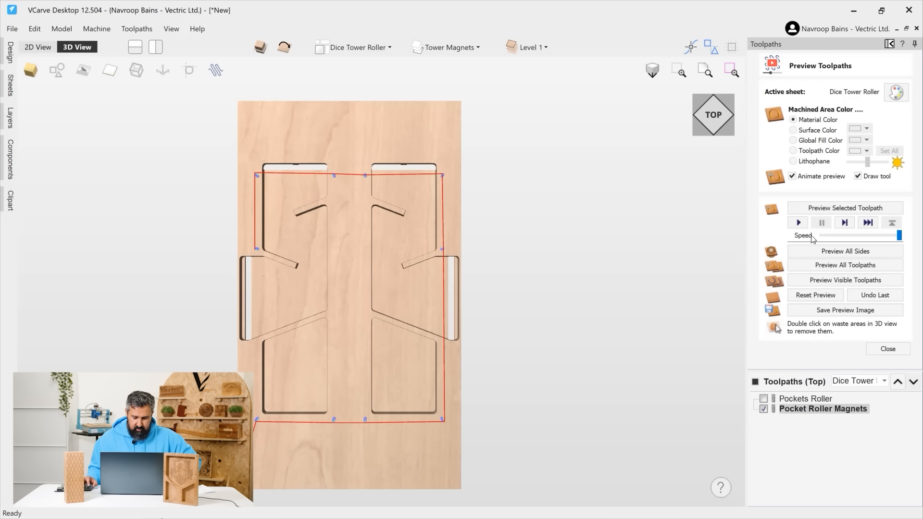
{"action": "left_click", "coordinate": [844, 207]}
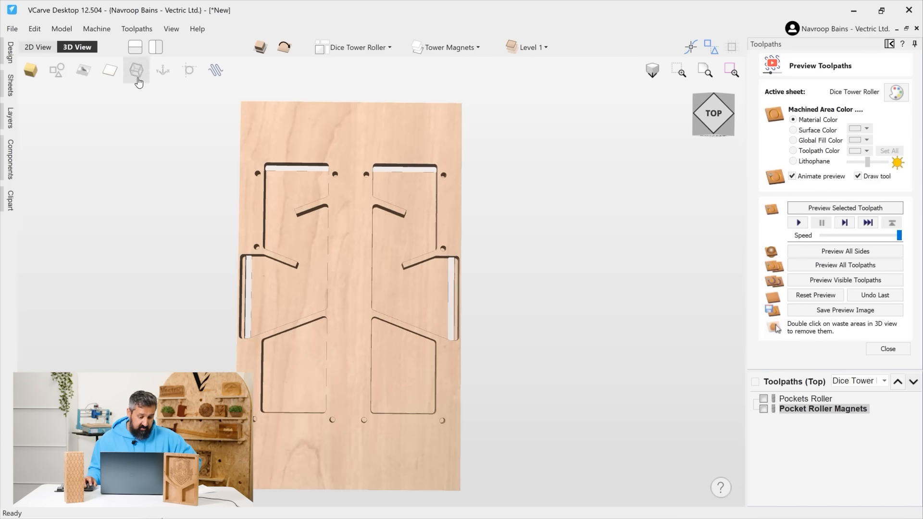
Step: Return to the 2D layout, show the Tower Frame layer and hide the Tower Build layer
{"action": "left_click", "coordinate": [39, 46]}
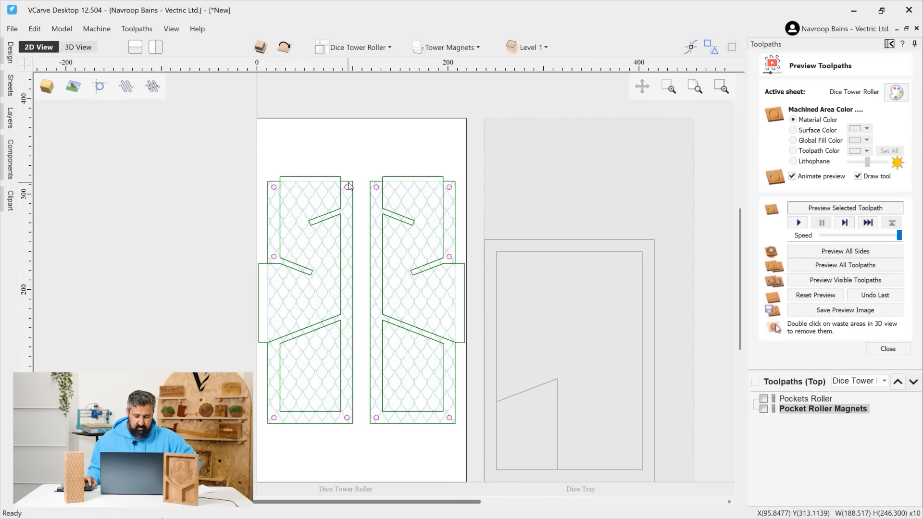
{"action": "left_click", "coordinate": [474, 46]}
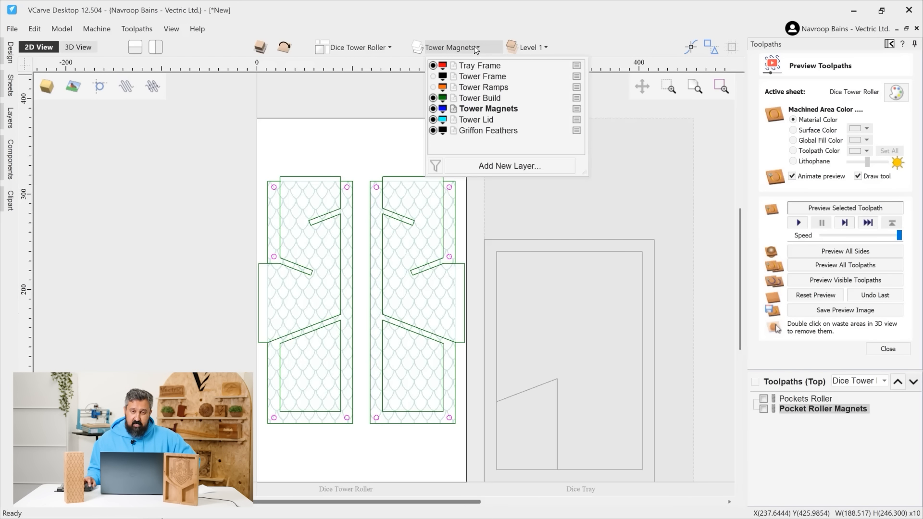
{"action": "left_click", "coordinate": [433, 77]}
{"action": "left_click", "coordinate": [433, 98]}
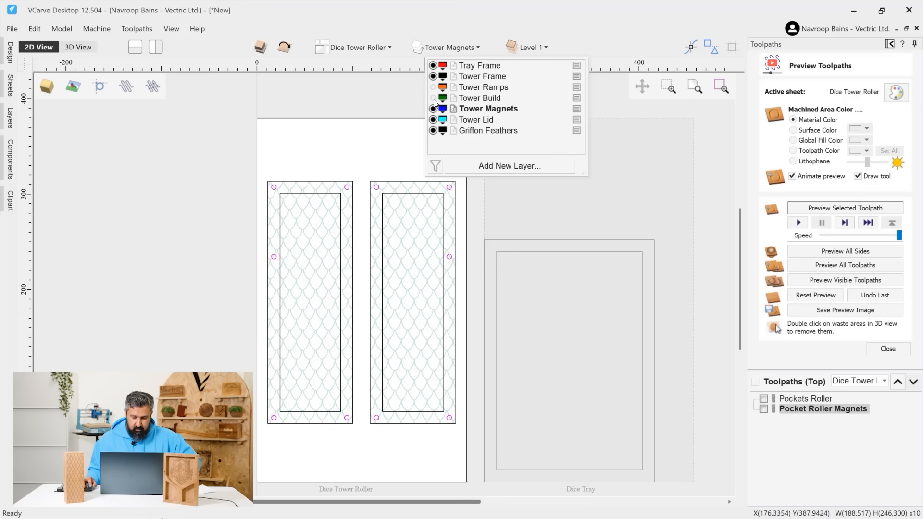
Step: Start an outside profile toolpath with the 1/4" End Mill for the outer rectangles of both tower halves
{"action": "left_click", "coordinate": [888, 350]}
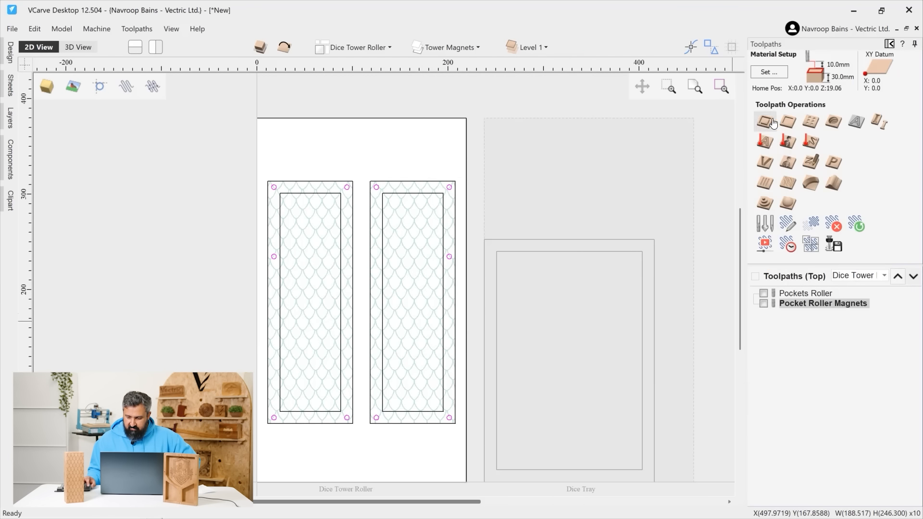
{"action": "left_click", "coordinate": [764, 121]}
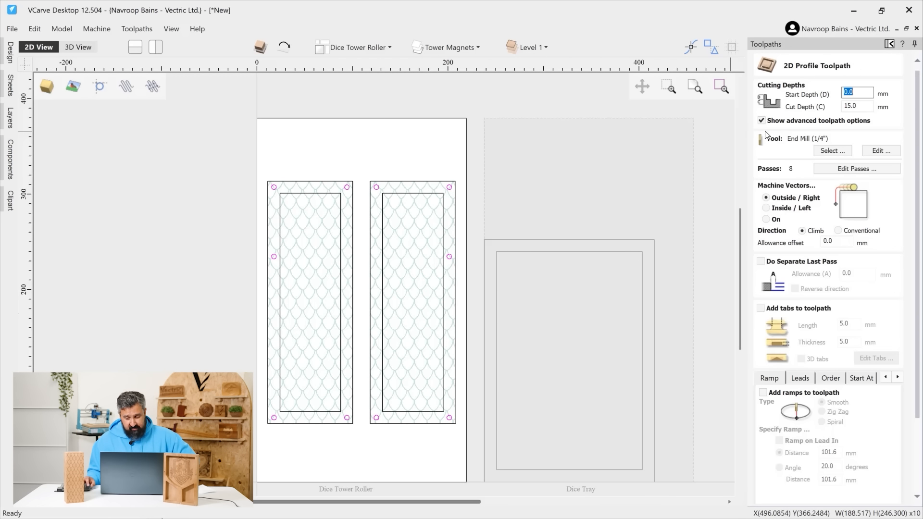
{"action": "left_click", "coordinate": [381, 185]}
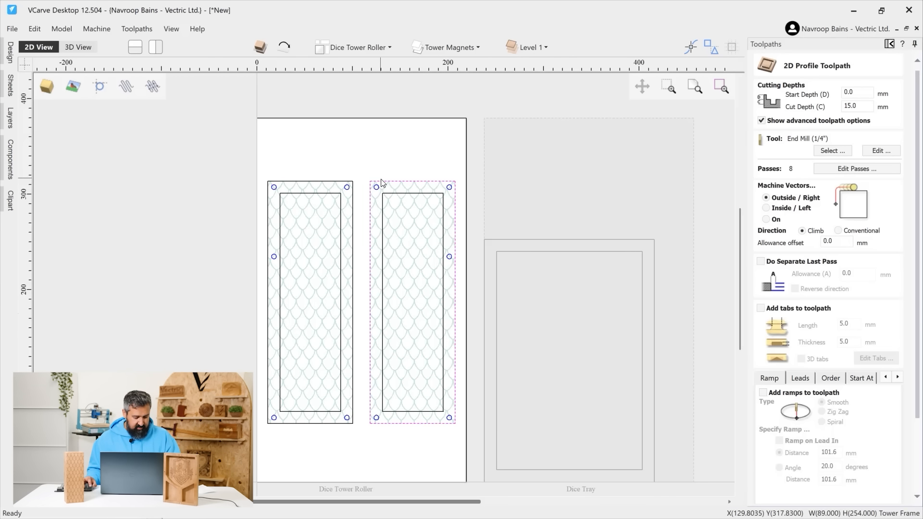
{"action": "left_click", "coordinate": [353, 187], "text": "shift"}
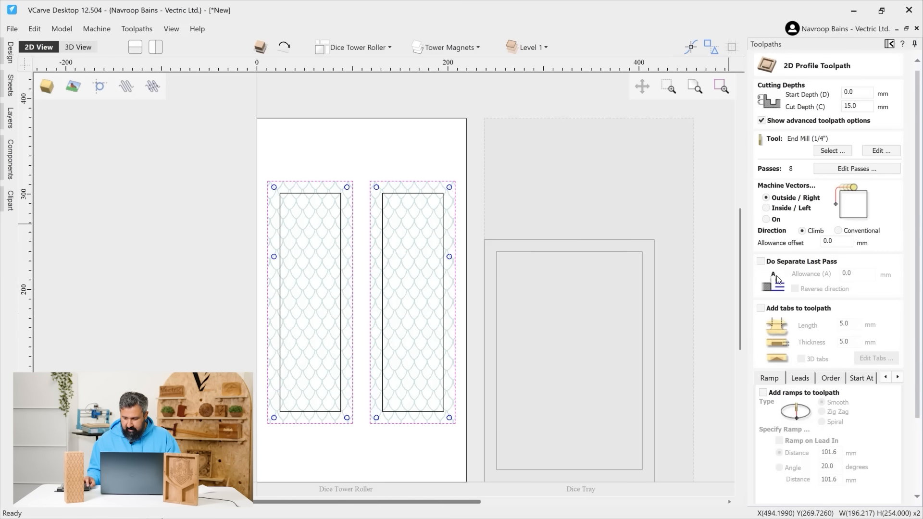
Step: Enable tabs on the profile toolpath and automatically add 4 tabs to each outer rectangle
{"action": "left_click", "coordinate": [786, 308]}
{"action": "left_click", "coordinate": [875, 358]}
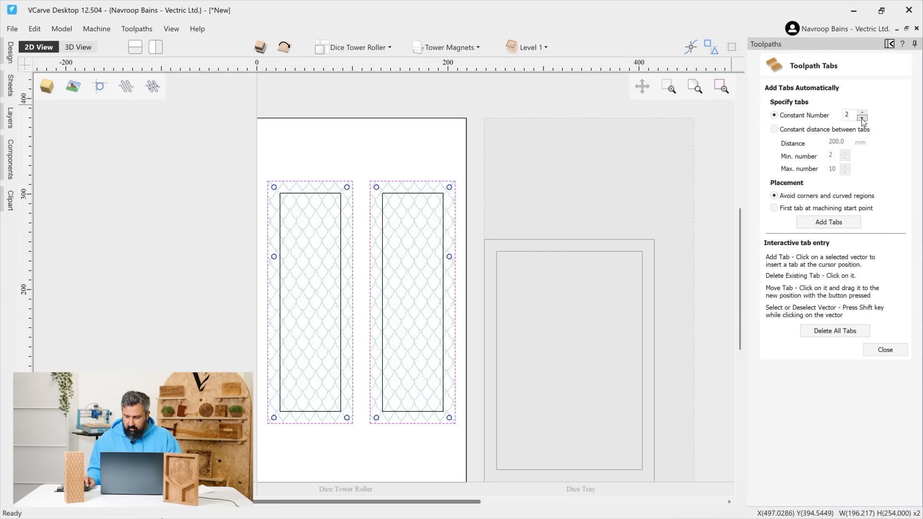
{"action": "left_click", "coordinate": [828, 222]}
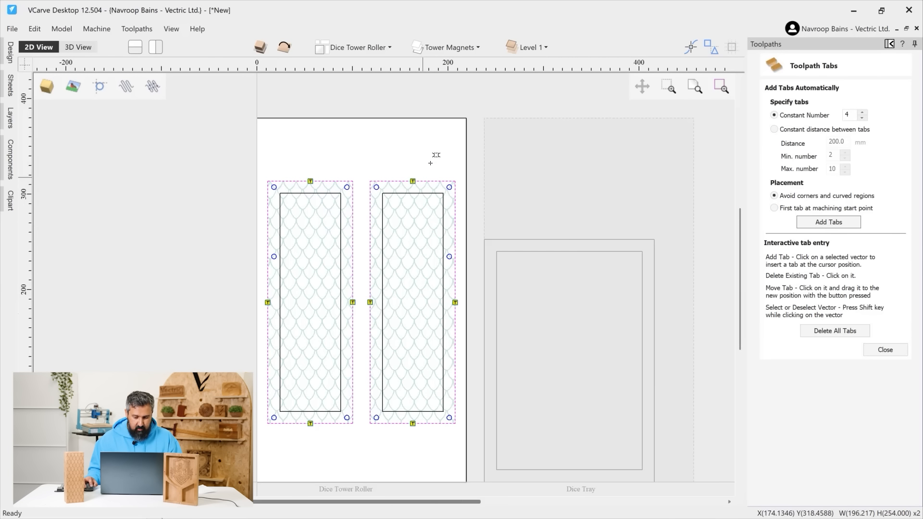
Step: Show the Tower Build layer and rearrange the tabs, removing those over openings and adding new ones above and below each side opening
{"action": "left_click", "coordinate": [474, 52]}
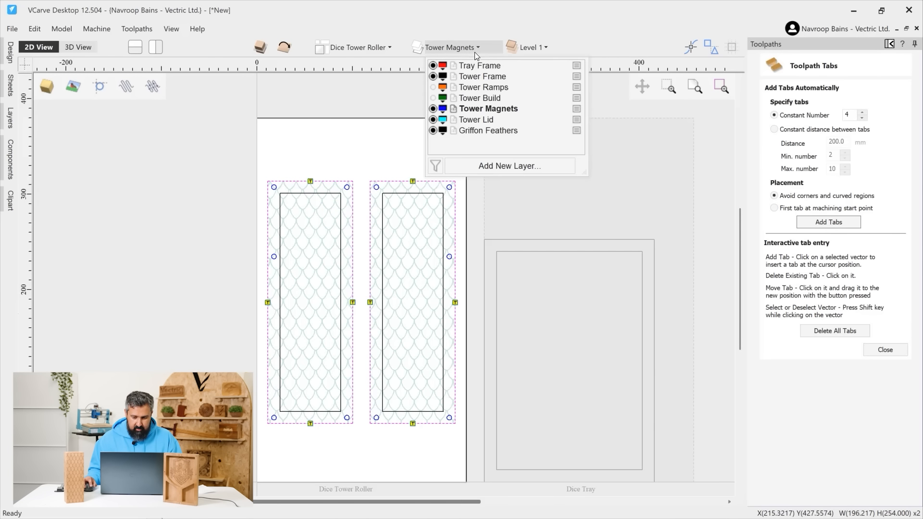
{"action": "left_click", "coordinate": [433, 98]}
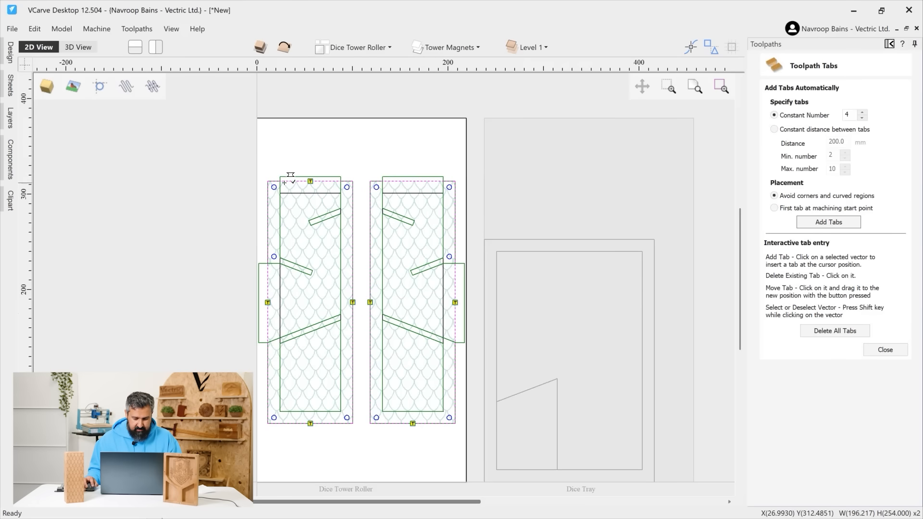
{"action": "left_click", "coordinate": [268, 301]}
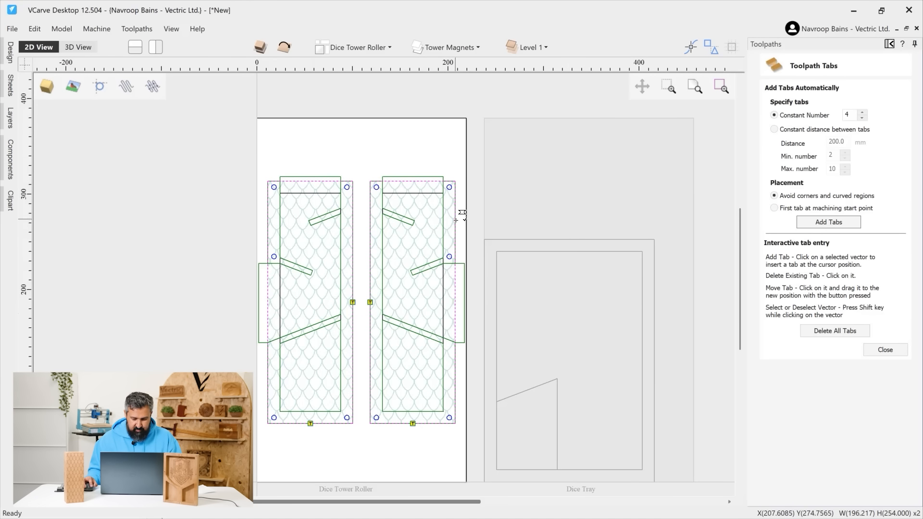
{"action": "left_click_drag", "start_coordinate": [455, 220], "coordinate": [455, 220]}
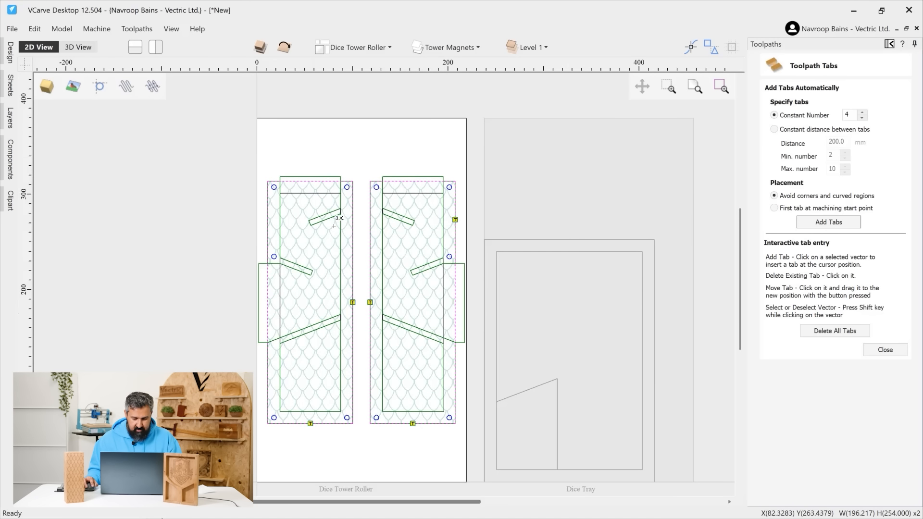
{"action": "left_click", "coordinate": [267, 221]}
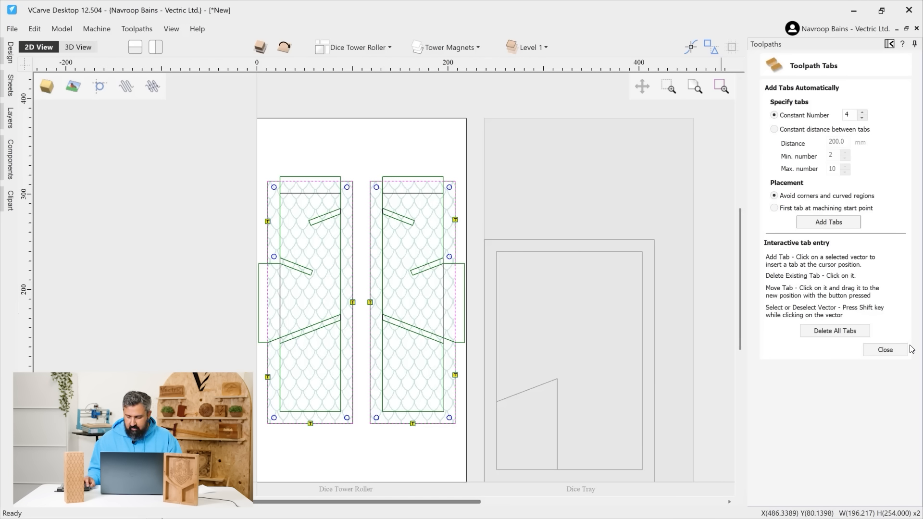
{"action": "left_click", "coordinate": [884, 350]}
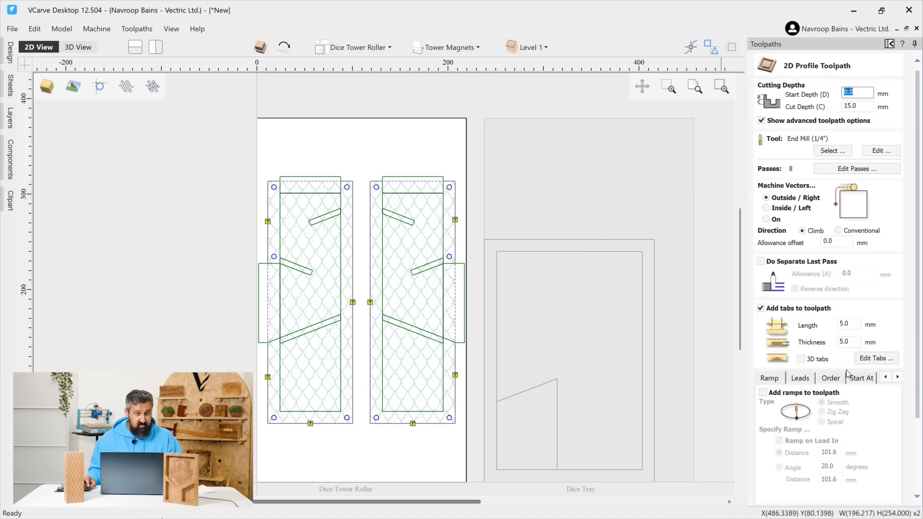
Step: Name the profile toolpath Roller Cutout and calculate it
{"action": "scroll", "coordinate": [836, 375], "scroll_direction": "down", "scroll_amount": 3}
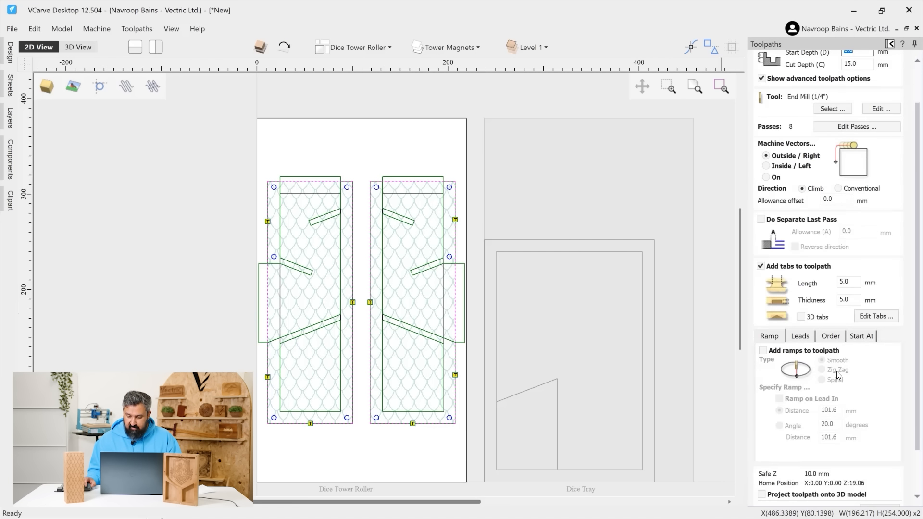
{"action": "scroll", "coordinate": [840, 474], "scroll_direction": "down", "scroll_amount": 2}
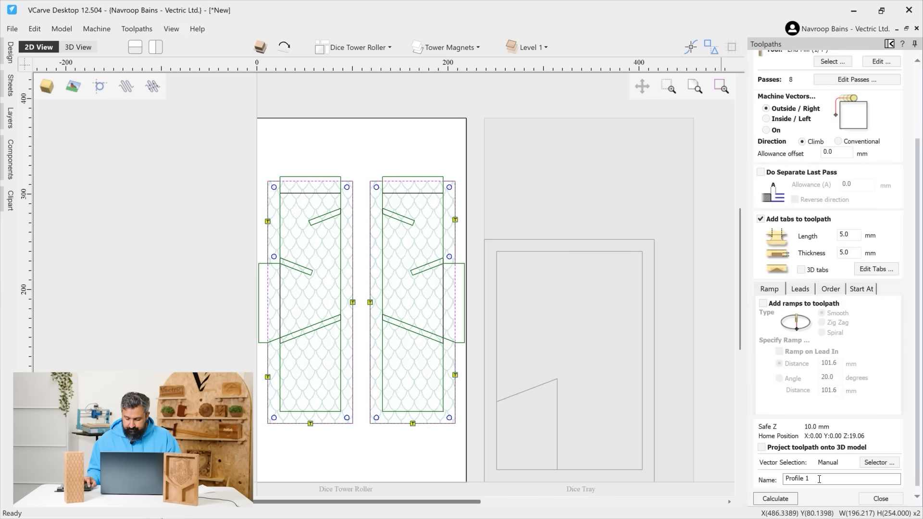
{"action": "type", "text": "Ro"}
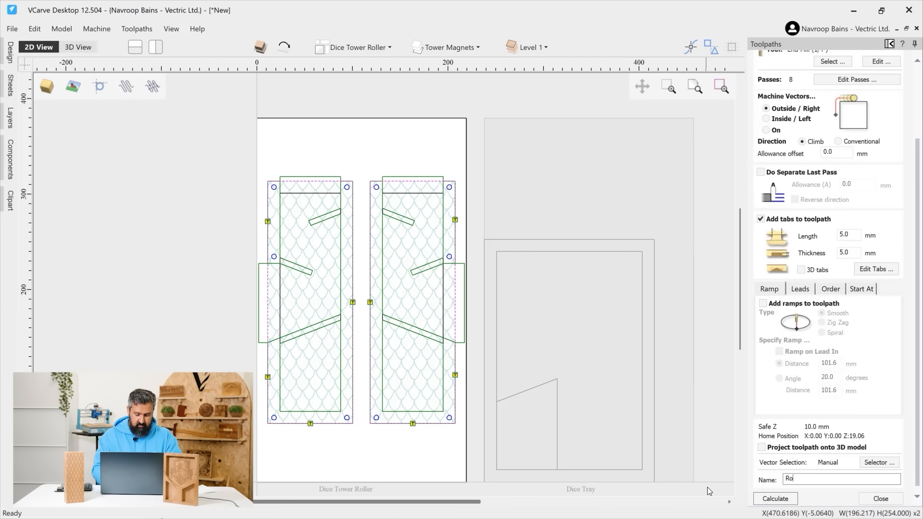
{"action": "type", "text": "ller Cutout"}
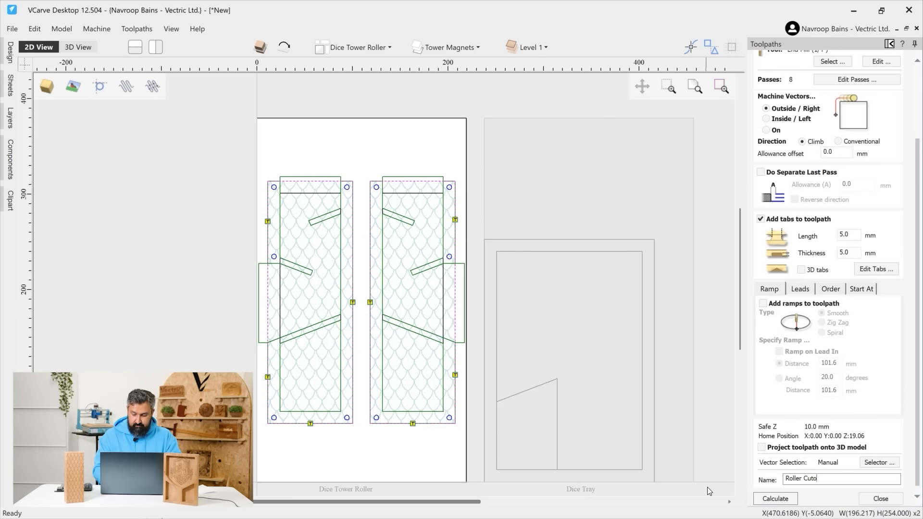
{"action": "left_click", "coordinate": [790, 497]}
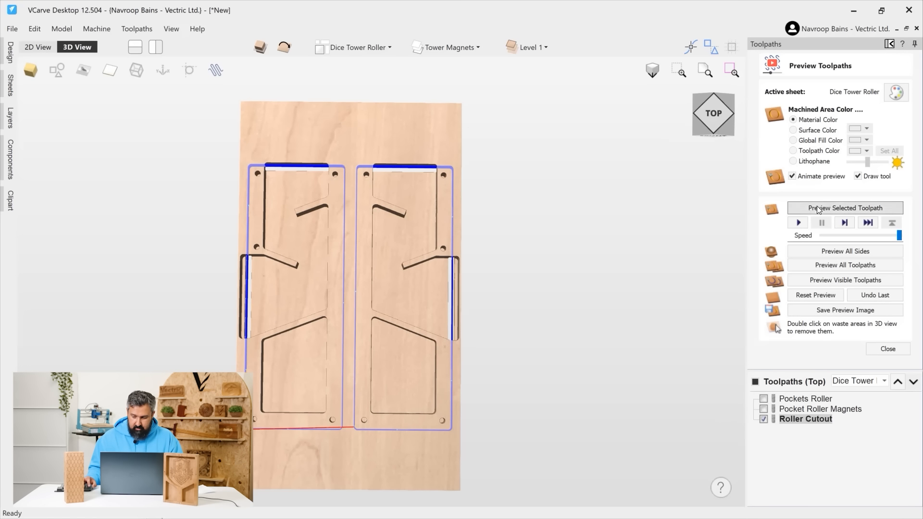
Step: Preview the Roller Cutout toolpath and examine the tabs around both tower halves in 3D
{"action": "left_click", "coordinate": [844, 208]}
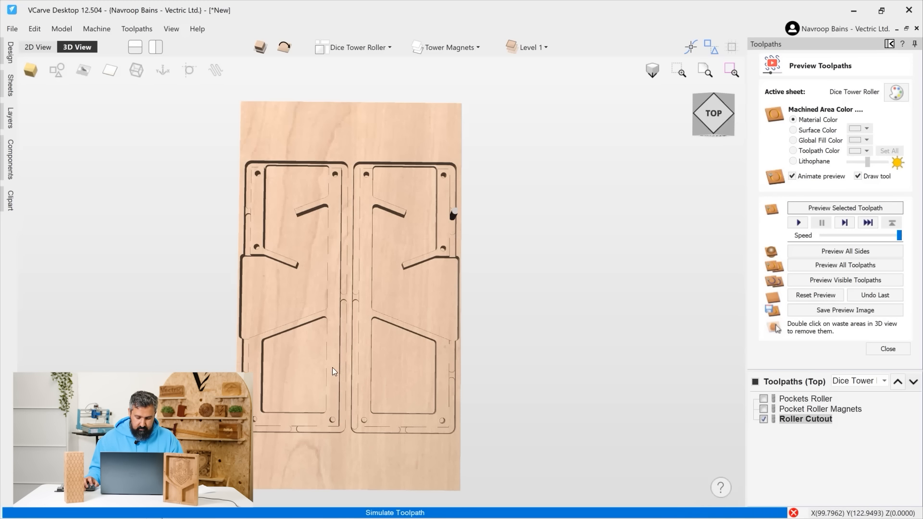
{"action": "mouse_move", "coordinate": [286, 339]}
{"action": "left_mouse_down"}
{"action": "mouse_move", "coordinate": [301, 351]}
{"action": "mouse_move", "coordinate": [295, 365]}
{"action": "mouse_move", "coordinate": [299, 345]}
{"action": "left_mouse_up"}
{"action": "scroll", "coordinate": [246, 221], "scroll_direction": "up", "scroll_amount": 3}
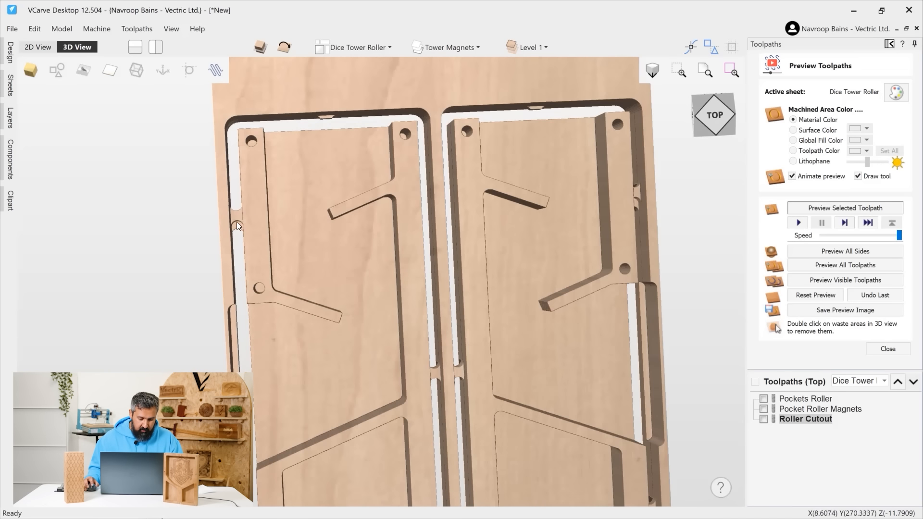
{"action": "scroll", "coordinate": [401, 262], "scroll_direction": "down", "scroll_amount": 5}
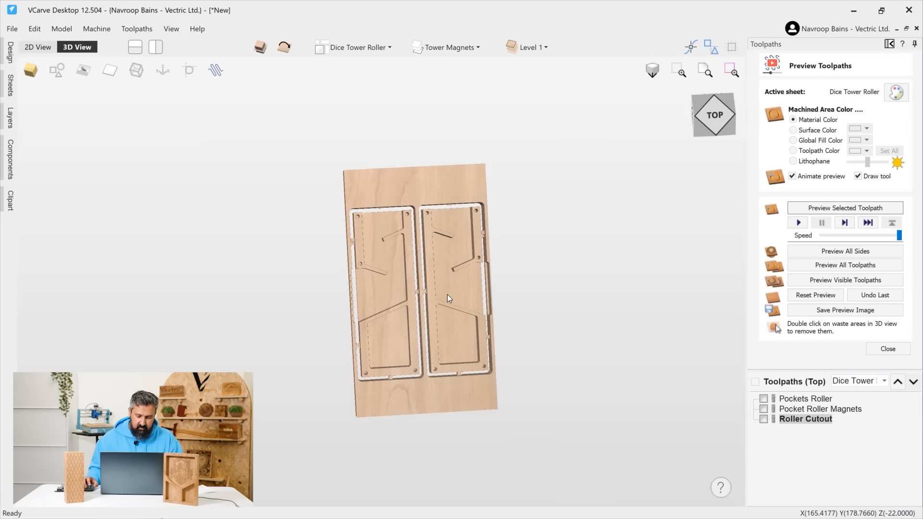
{"action": "mouse_move", "coordinate": [447, 294]}
{"action": "left_mouse_down"}
{"action": "mouse_move", "coordinate": [407, 307]}
{"action": "mouse_move", "coordinate": [437, 301]}
{"action": "mouse_move", "coordinate": [429, 306]}
{"action": "left_mouse_up"}
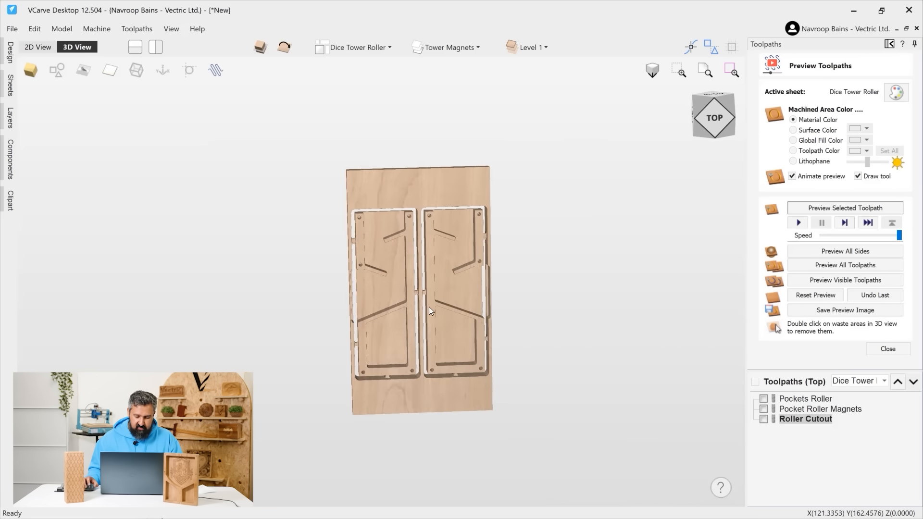
{"action": "scroll", "coordinate": [427, 298], "scroll_direction": "up", "scroll_amount": 2}
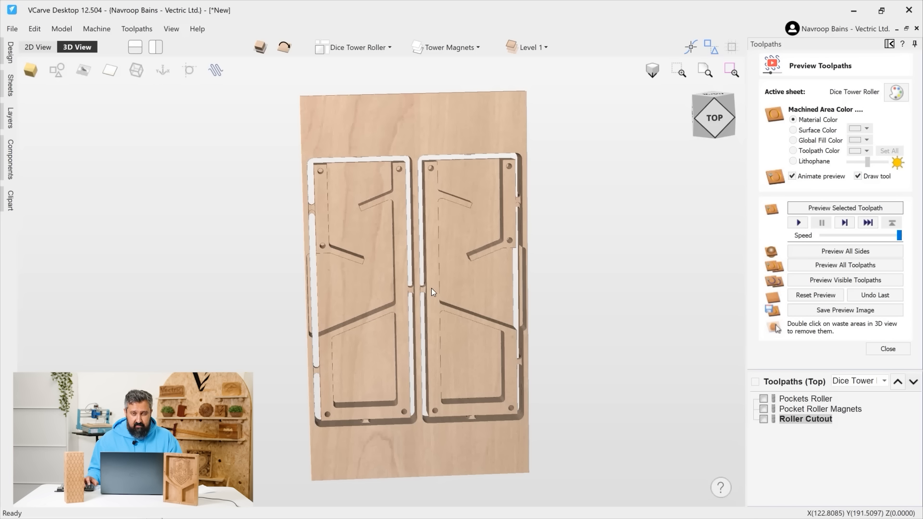
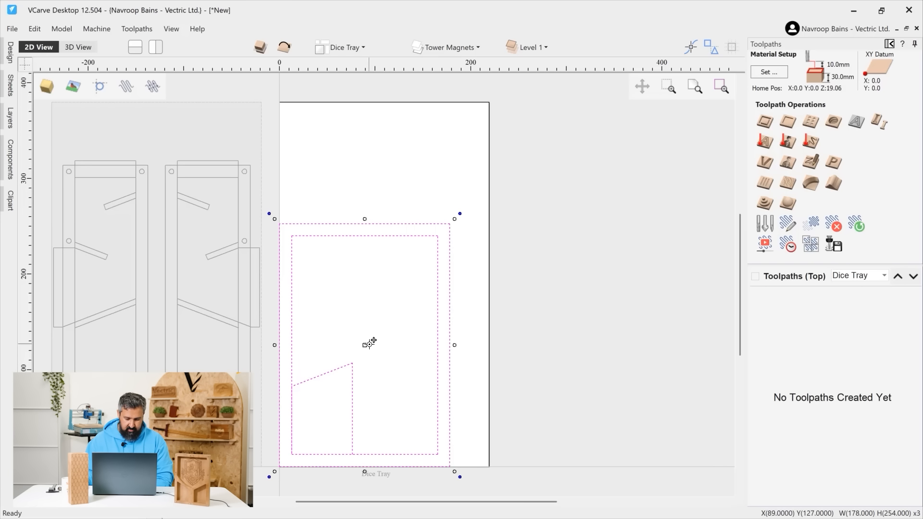
Step: Move the dice tray outlines together from the sheet's lower-left corner inward, leaving a margin on every side
{"action": "left_click_drag", "start_coordinate": [365, 344], "coordinate": [384, 296]}
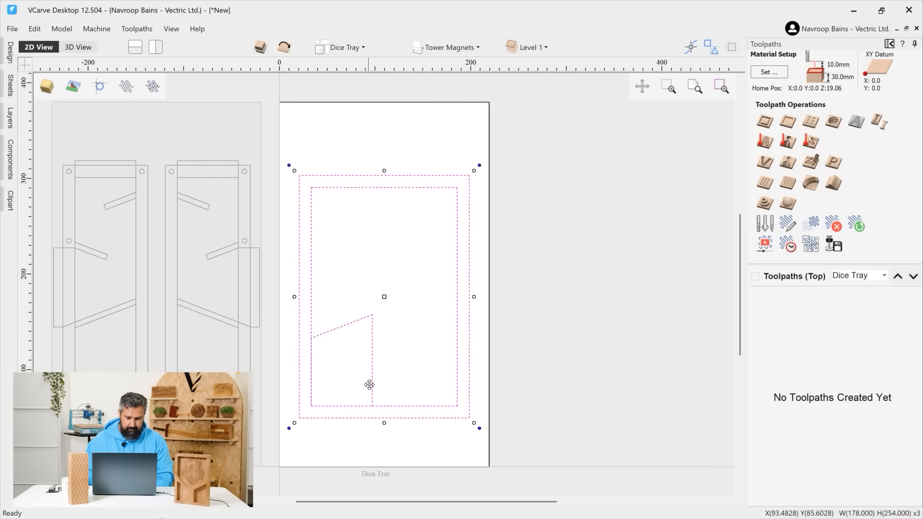
{"action": "left_click", "coordinate": [391, 259]}
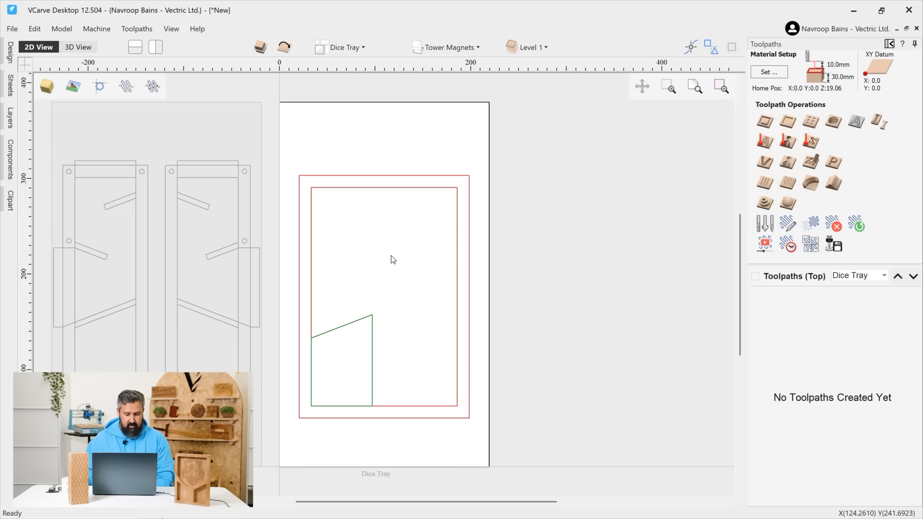
Step: Move the slanted-top pocket outline to a new visible, active purple layer named Tray Pockets and mirror the outline horizontally in place
{"action": "left_click", "coordinate": [340, 332]}
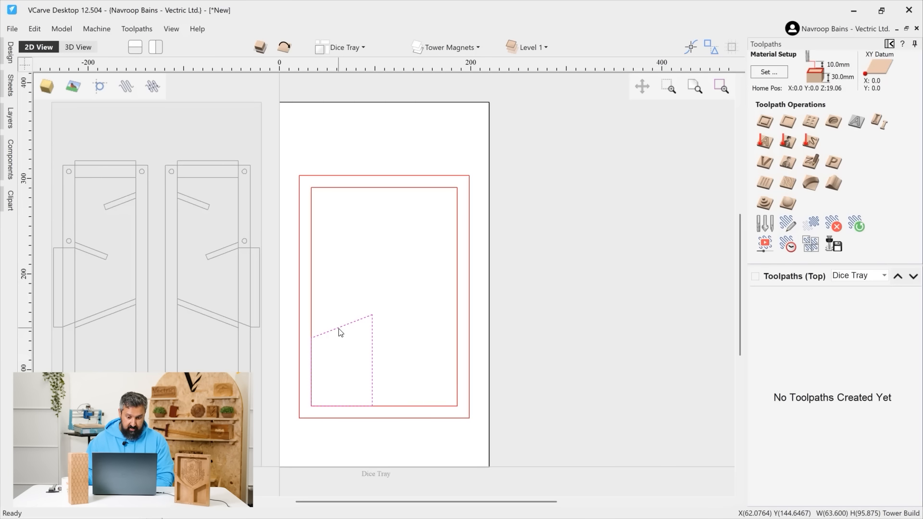
{"action": "right_click", "coordinate": [340, 331]}
{"action": "mouse_move", "coordinate": [398, 310]}
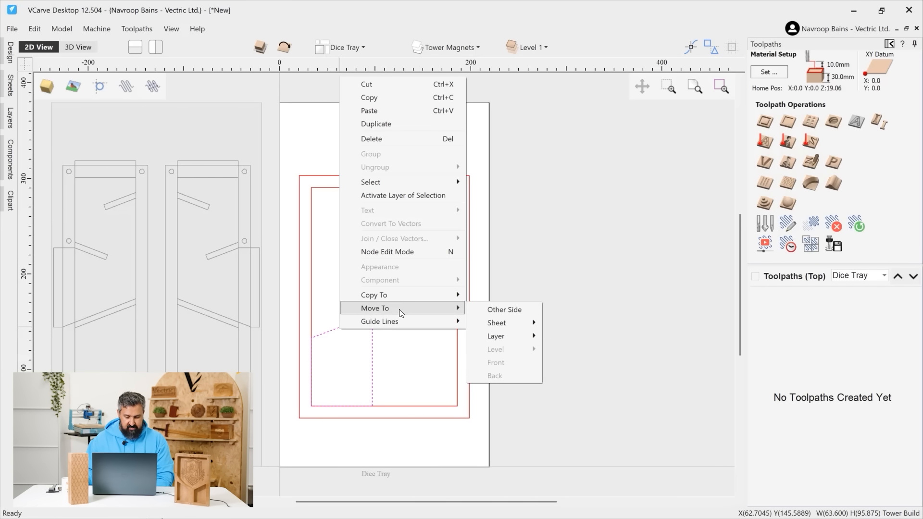
{"action": "mouse_move", "coordinate": [505, 338]}
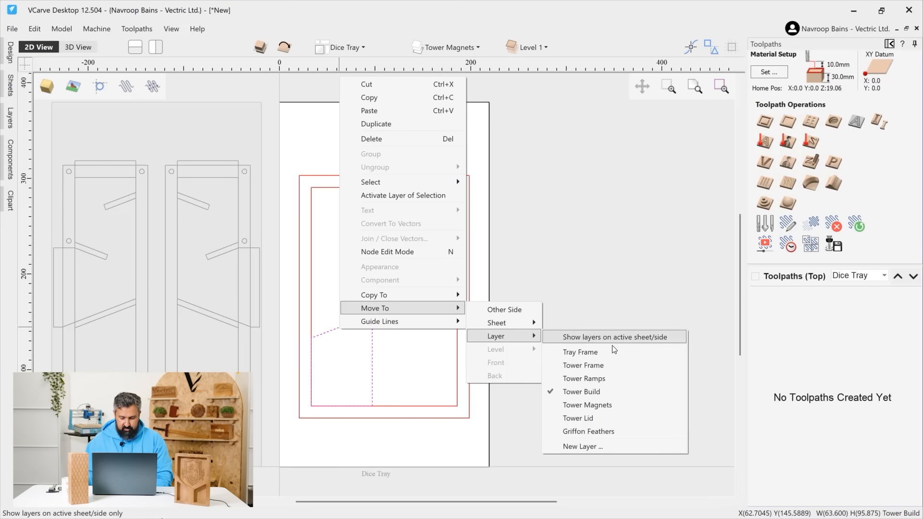
{"action": "left_click", "coordinate": [613, 442]}
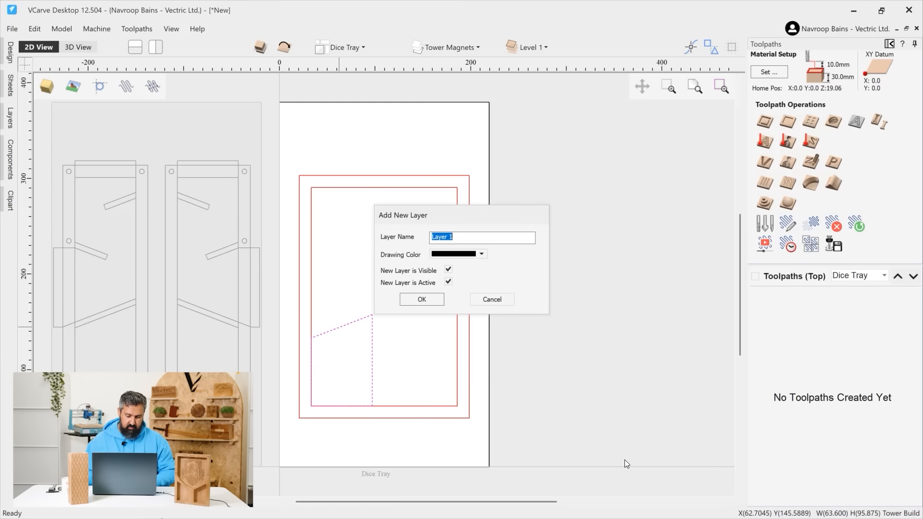
{"action": "type", "text": "T"}
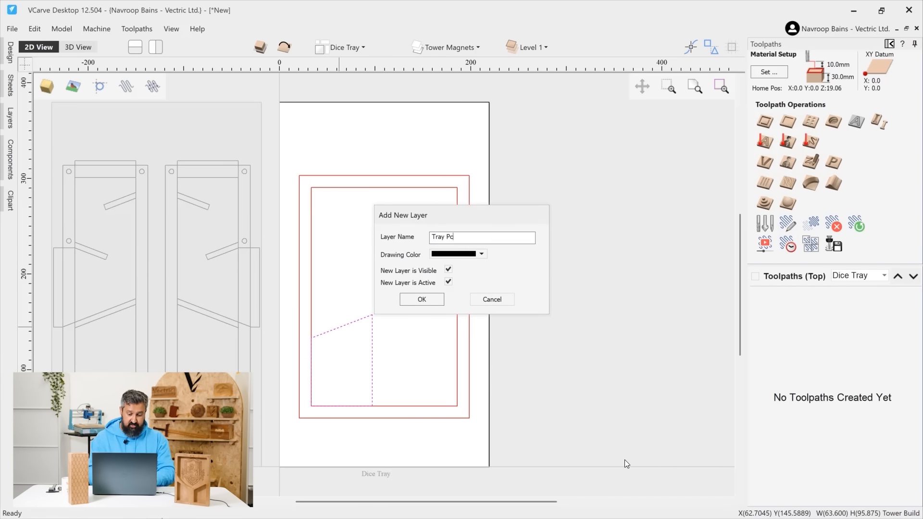
{"action": "type", "text": "ray Pockets"}
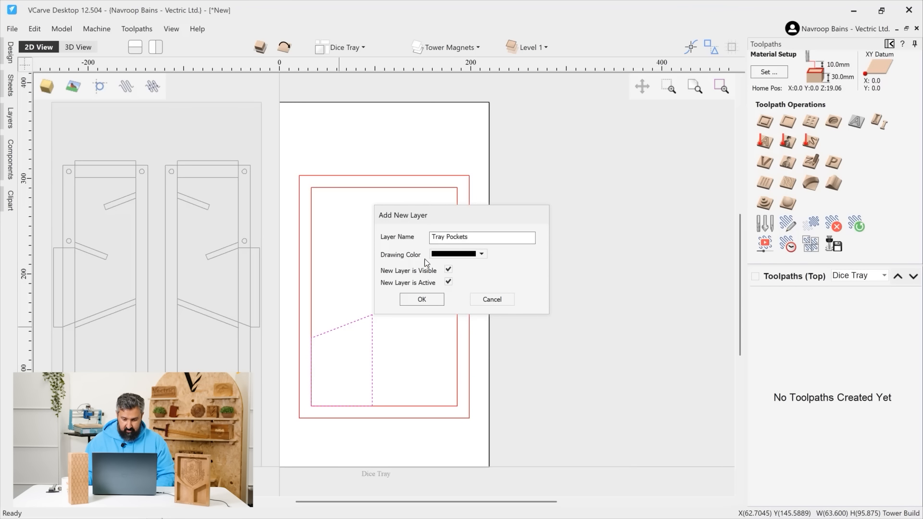
{"action": "left_click", "coordinate": [447, 255]}
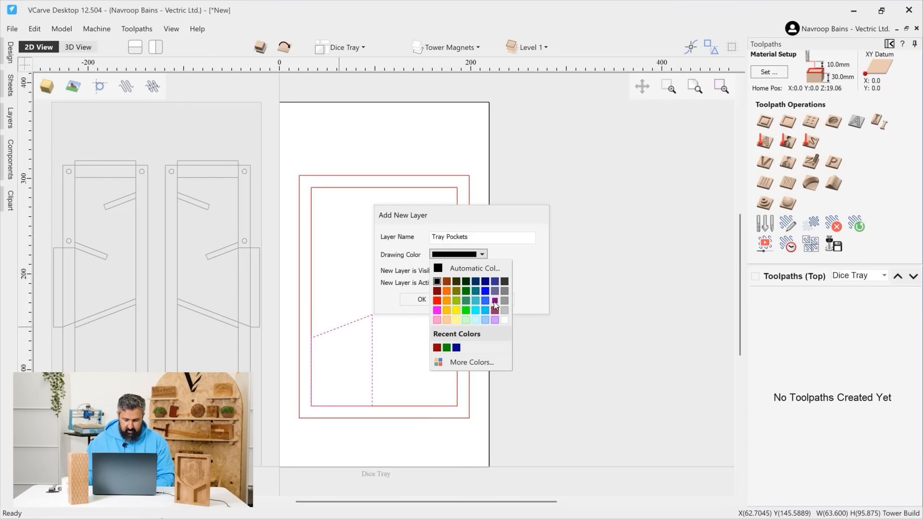
{"action": "left_click", "coordinate": [494, 301]}
{"action": "left_click", "coordinate": [443, 307]}
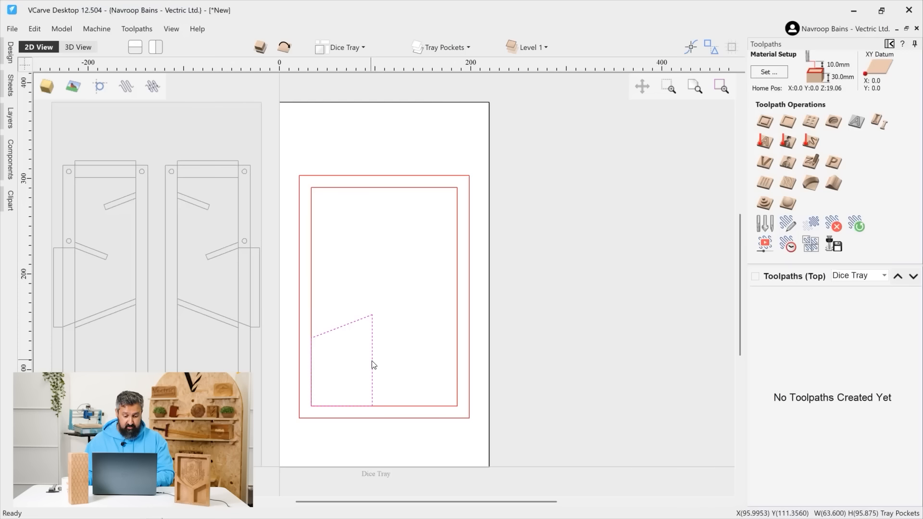
{"action": "key", "text": "h"}
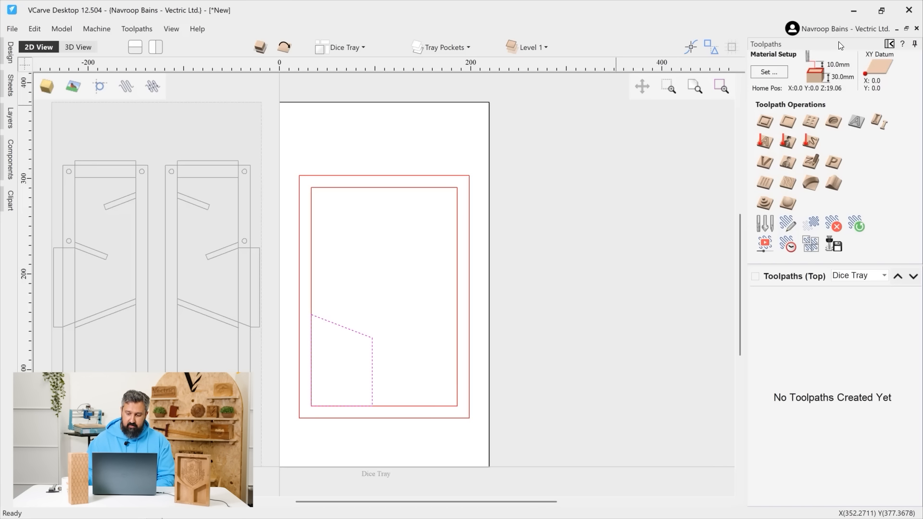
Step: Draw vertical and horizontal centre lines as separate polylines across the tray's outer rectangle, joining the midpoints of opposite edges
{"action": "left_click", "coordinate": [888, 44]}
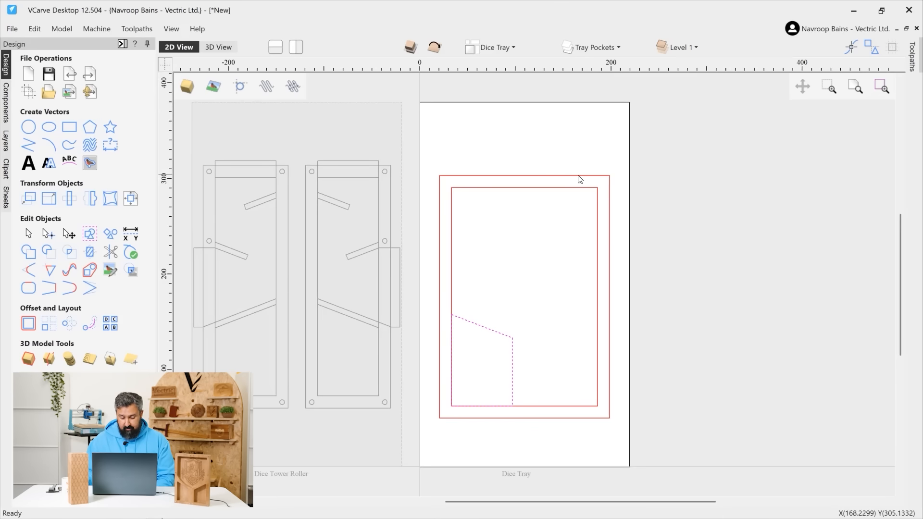
{"action": "left_click", "coordinate": [34, 148]}
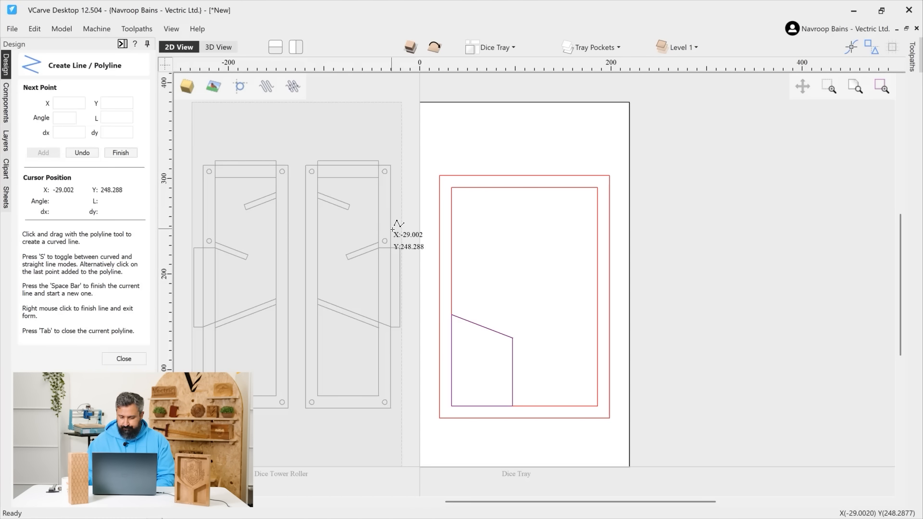
{"action": "left_click", "coordinate": [525, 175]}
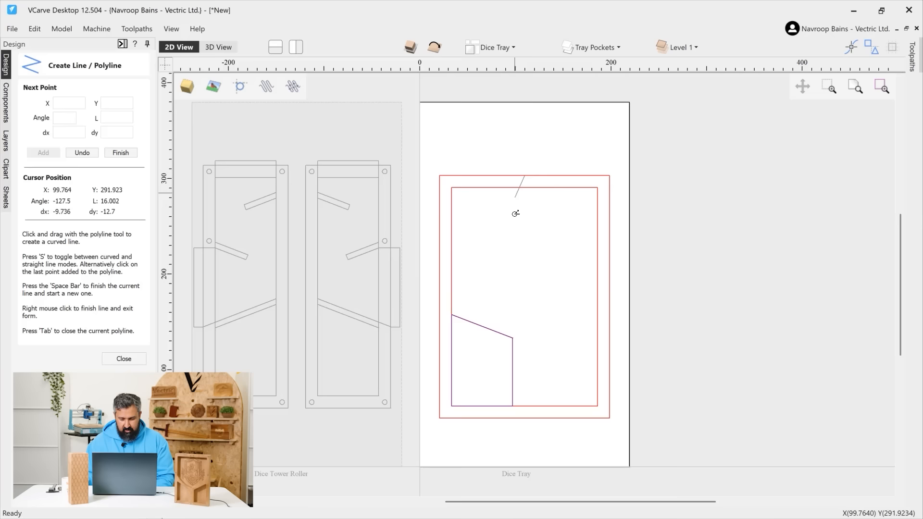
{"action": "left_click", "coordinate": [524, 417]}
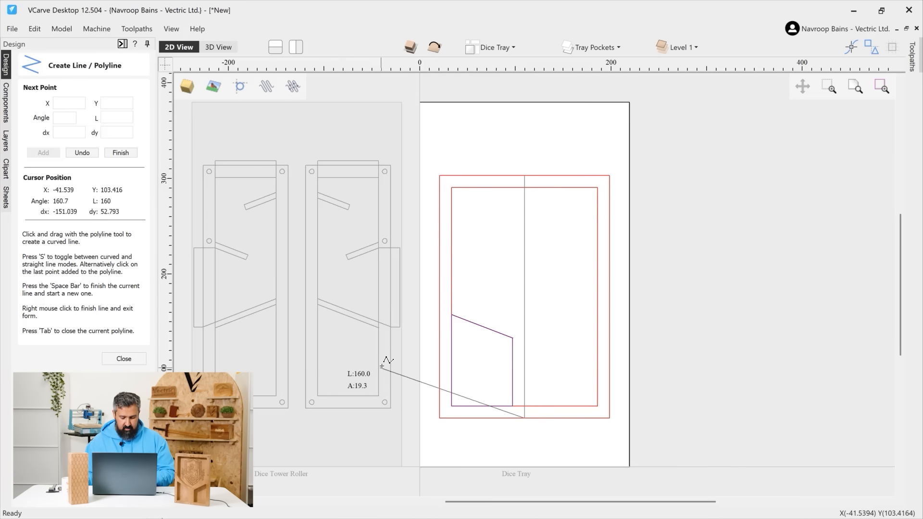
{"action": "key", "text": "space"}
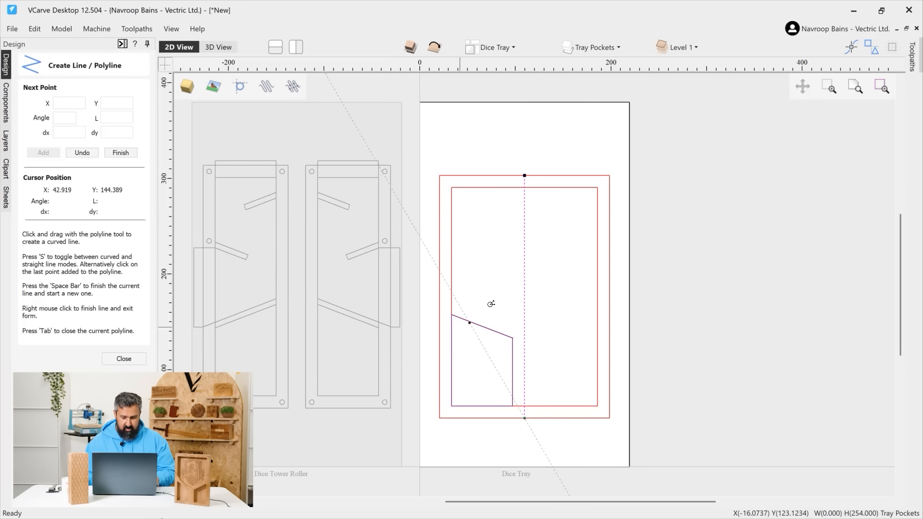
{"action": "left_click", "coordinate": [439, 297]}
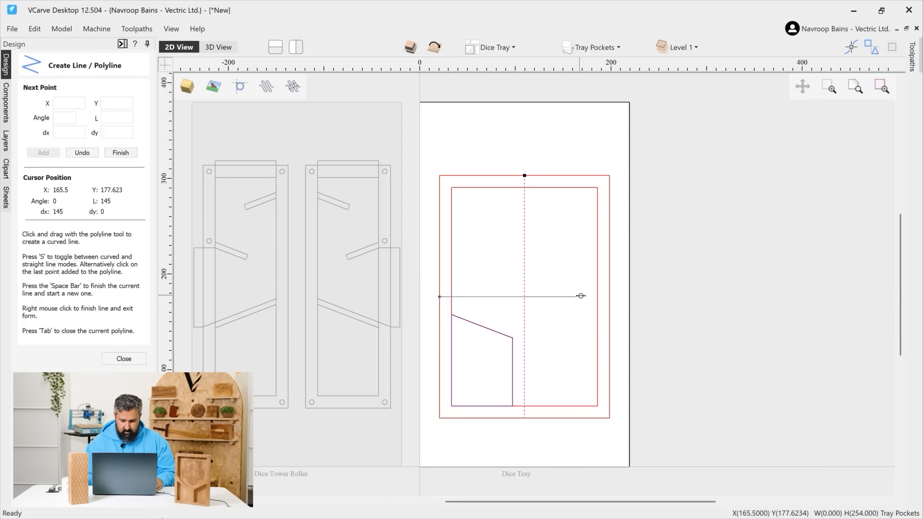
{"action": "left_click", "coordinate": [610, 296]}
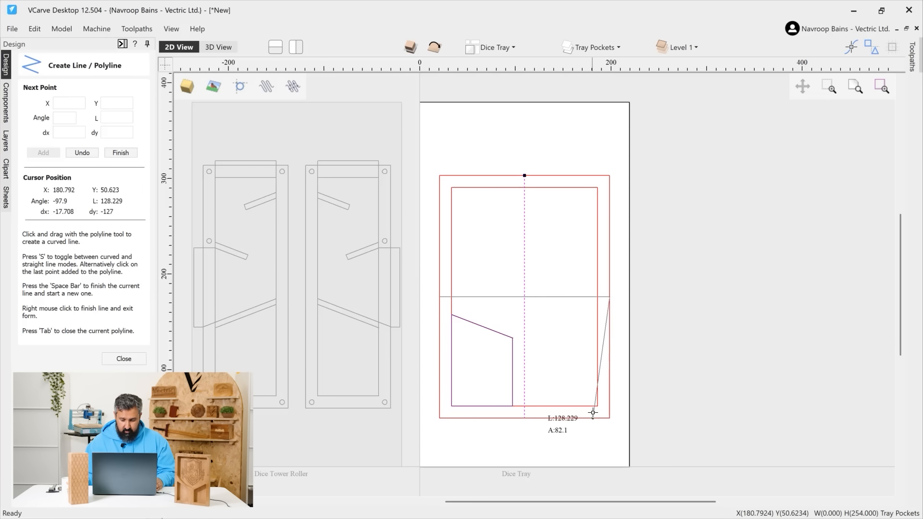
Step: Finish the horizontal centre line across the tray frame and leave polyline drawing
{"action": "key", "text": "space"}
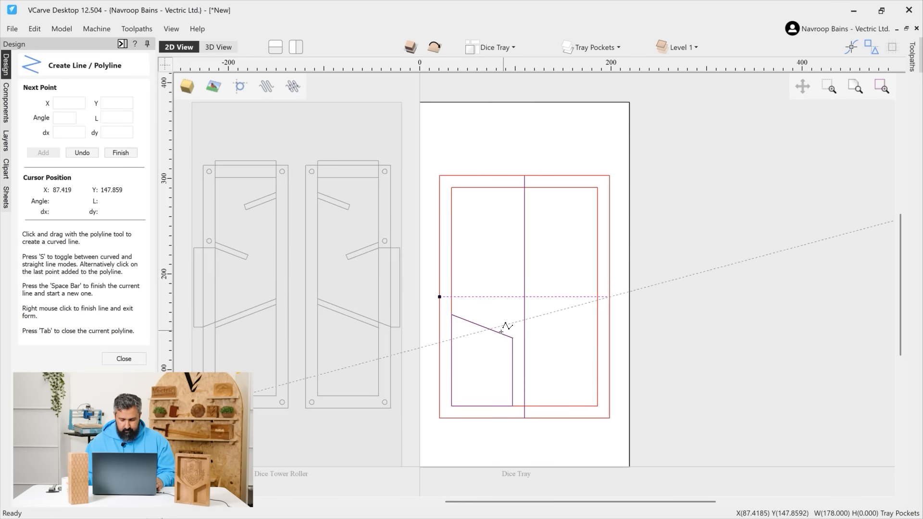
{"action": "left_click", "coordinate": [128, 363]}
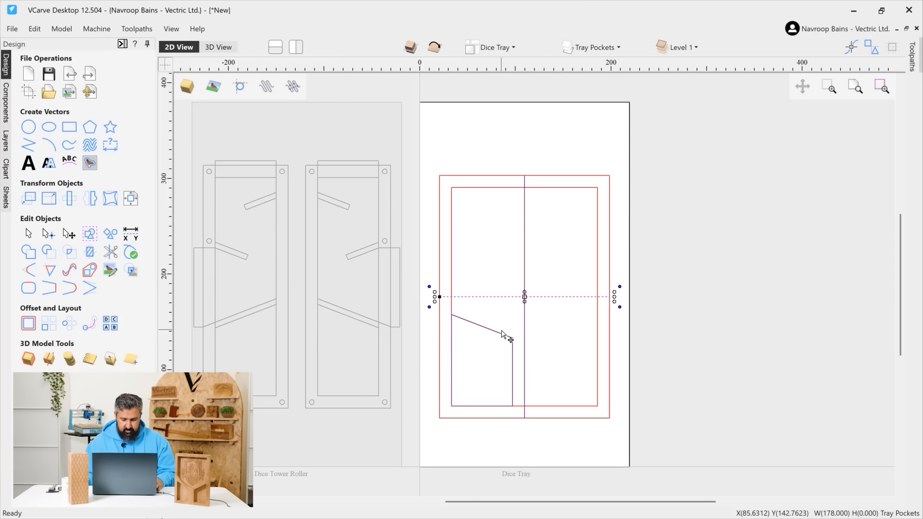
Step: Mirror a copy of the lower-left angled pocket outline about the tray's vertical centre line
{"action": "left_click", "coordinate": [502, 333]}
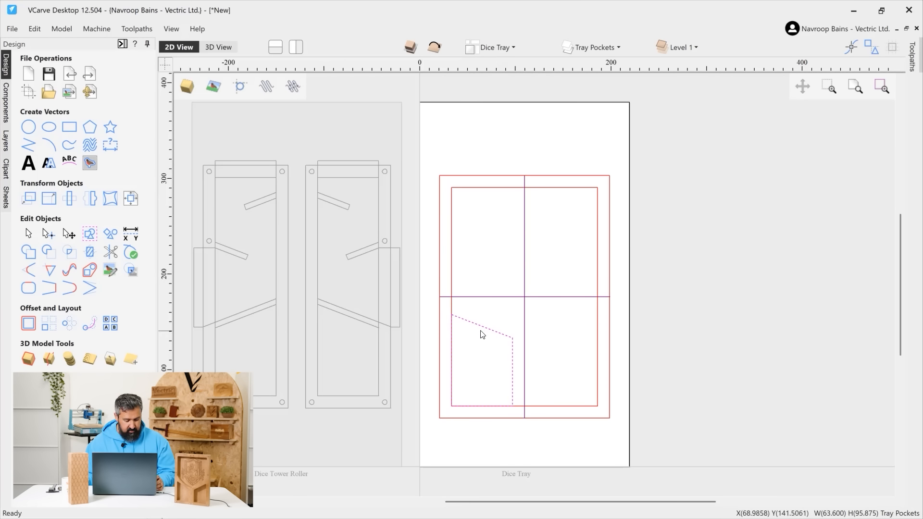
{"action": "left_click", "coordinate": [89, 198]}
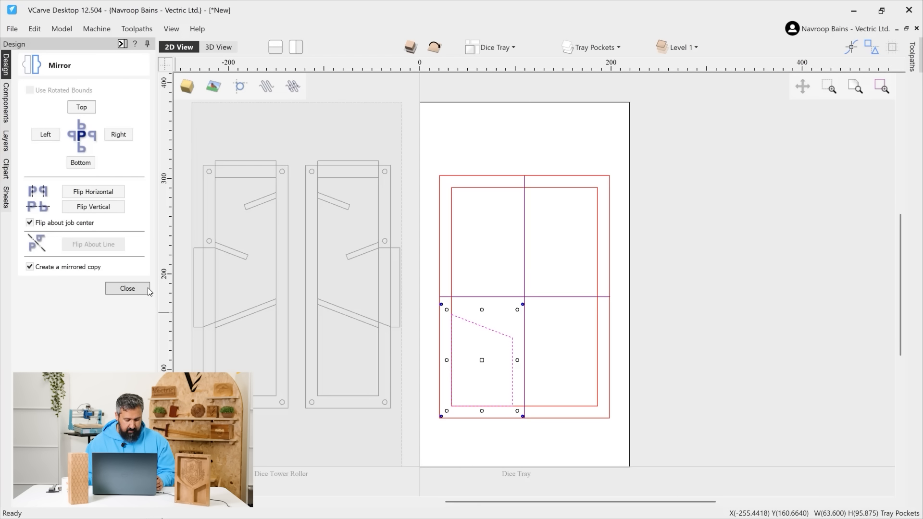
{"action": "left_click", "coordinate": [525, 282], "text": "shift"}
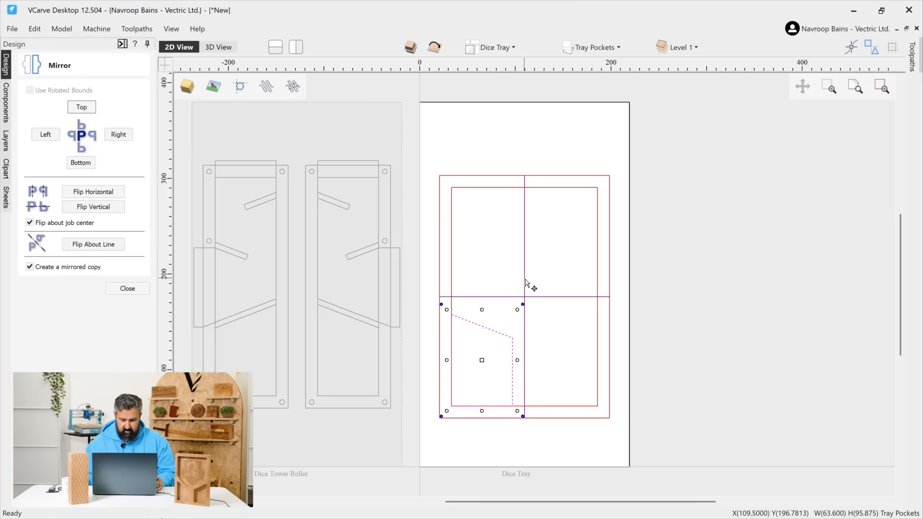
{"action": "left_click", "coordinate": [82, 245]}
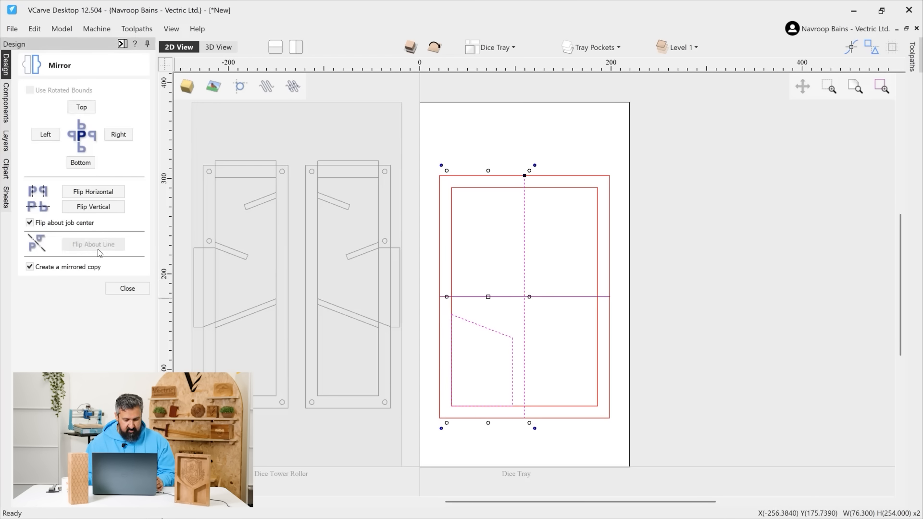
{"action": "left_click", "coordinate": [137, 287]}
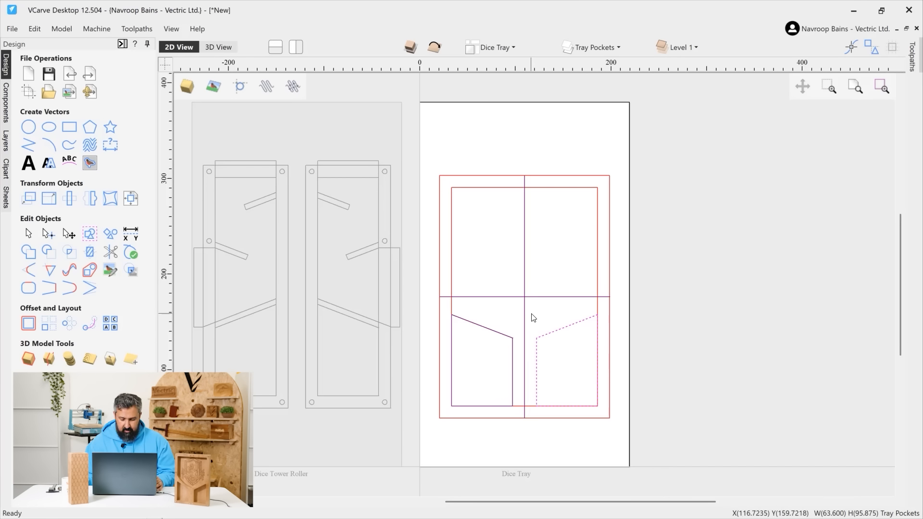
Step: Move the vertical and horizontal centre lines to a new layer named Alignment Vectors
{"action": "left_click", "coordinate": [524, 301]}
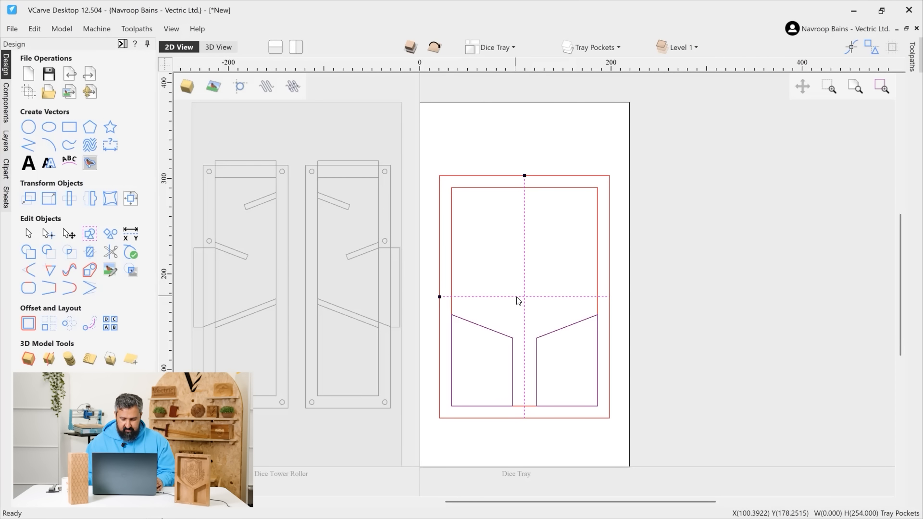
{"action": "left_click", "coordinate": [518, 297], "text": "shift"}
{"action": "right_click", "coordinate": [517, 298]}
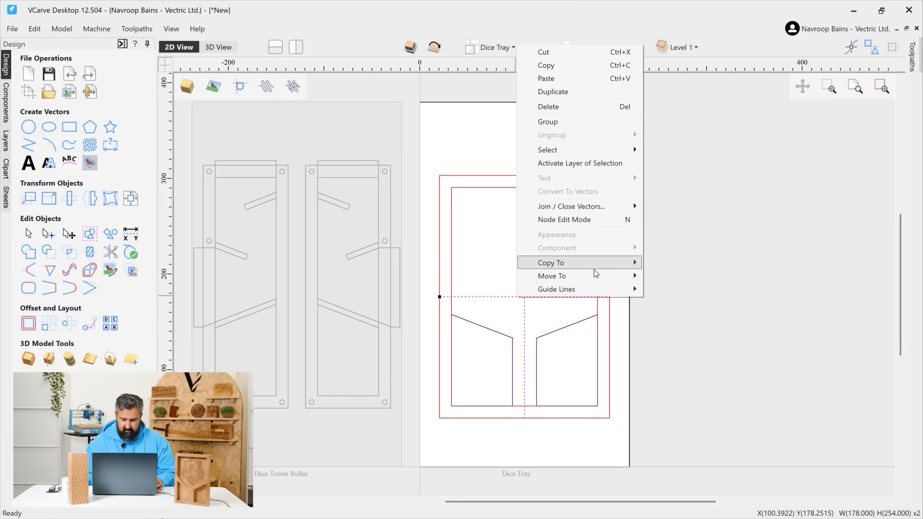
{"action": "mouse_move", "coordinate": [594, 275]}
{"action": "mouse_move", "coordinate": [666, 303]}
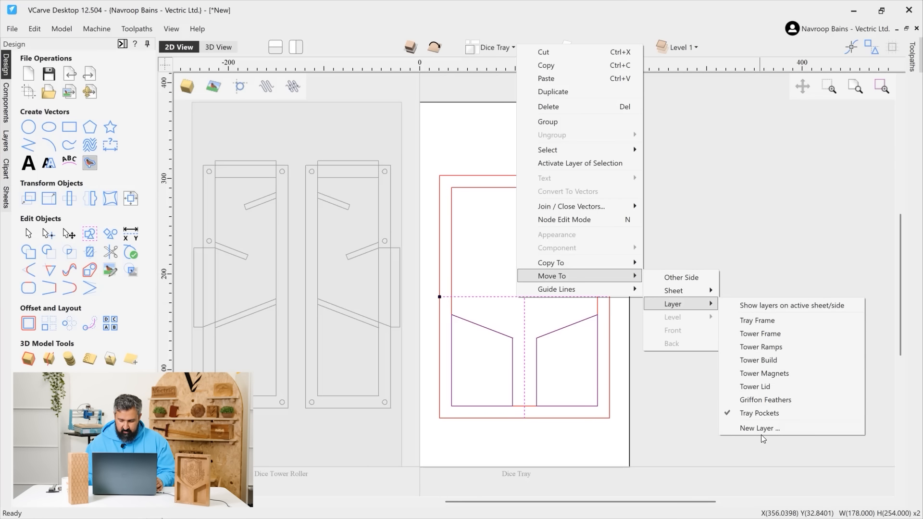
{"action": "left_click", "coordinate": [760, 428]}
{"action": "type", "text": "S"}
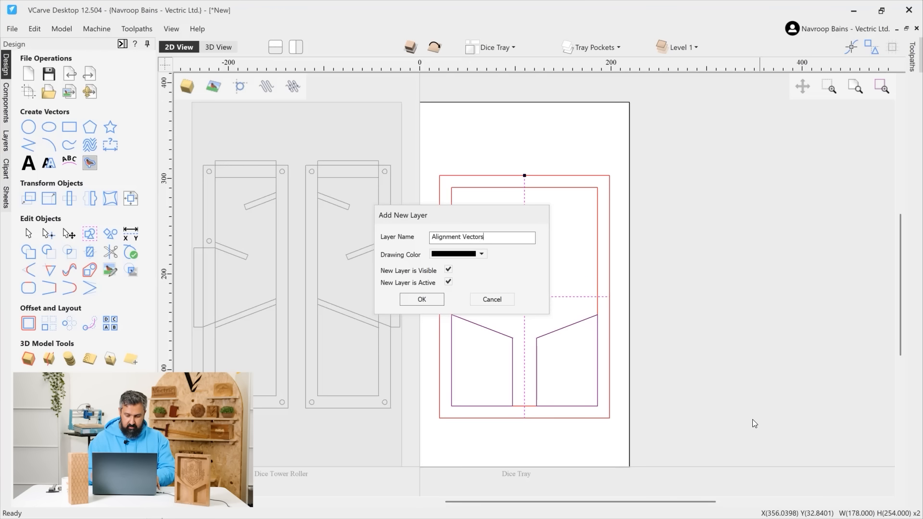
{"action": "left_click", "coordinate": [442, 298]}
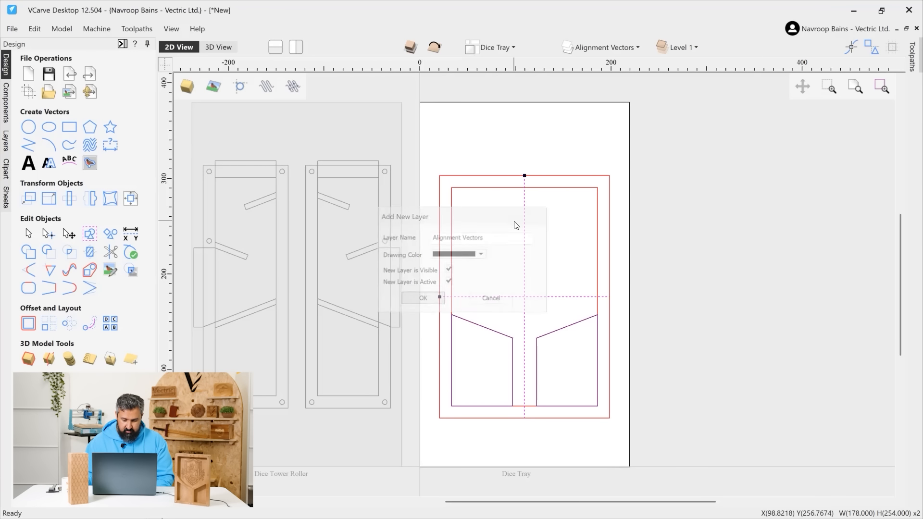
Step: Hide the Alignment Vectors layer, make Tray Pockets the active layer and clear the selection
{"action": "left_click", "coordinate": [607, 49]}
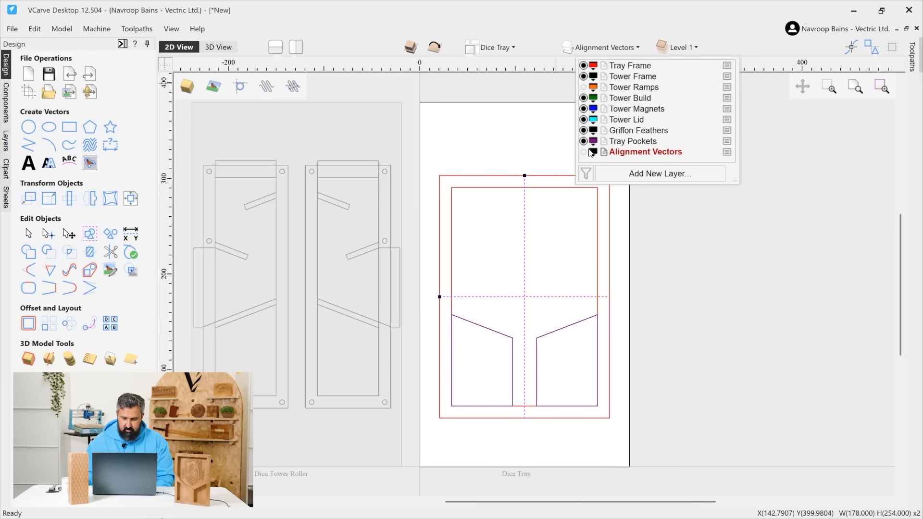
{"action": "left_click", "coordinate": [620, 145]}
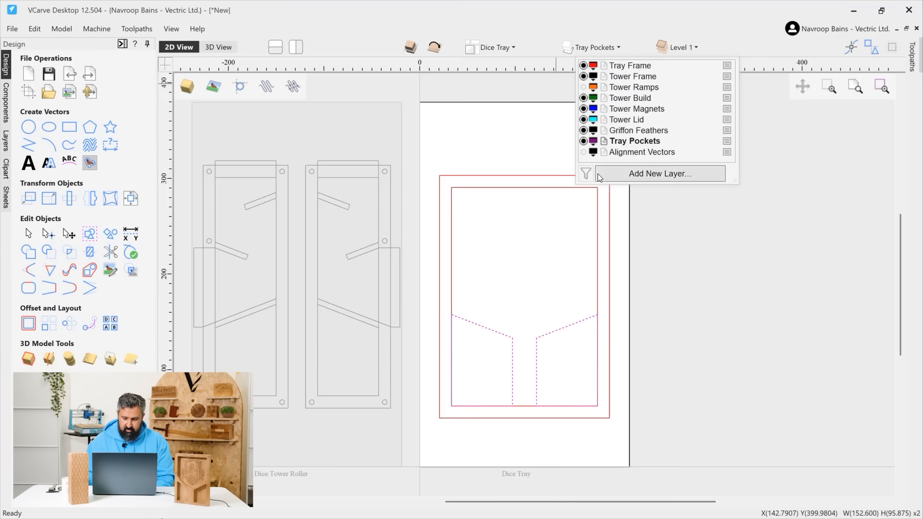
{"action": "left_click", "coordinate": [531, 231]}
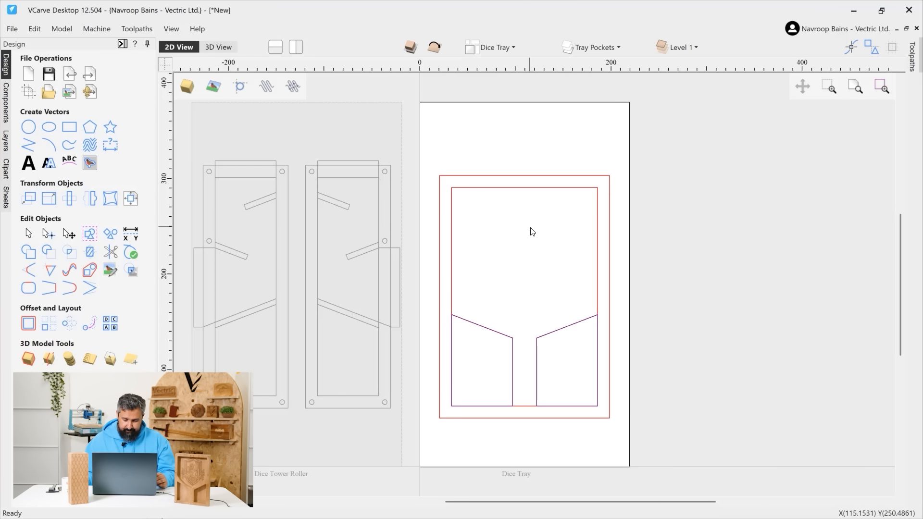
Step: Shorten the inner tray rectangle from below to about 101 mm high and pull its lower edge's midpoint down about 46 mm into a V
{"action": "left_click", "coordinate": [531, 188]}
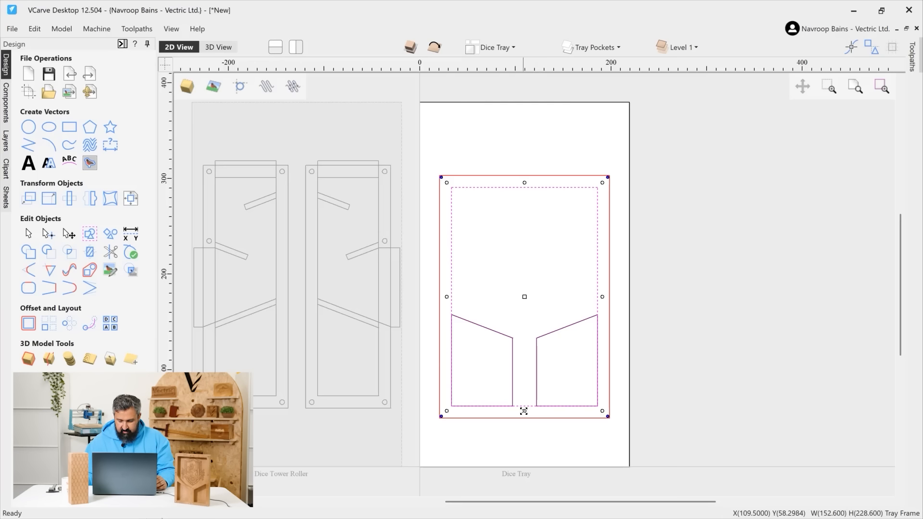
{"action": "left_click_drag", "start_coordinate": [524, 411], "coordinate": [515, 284]}
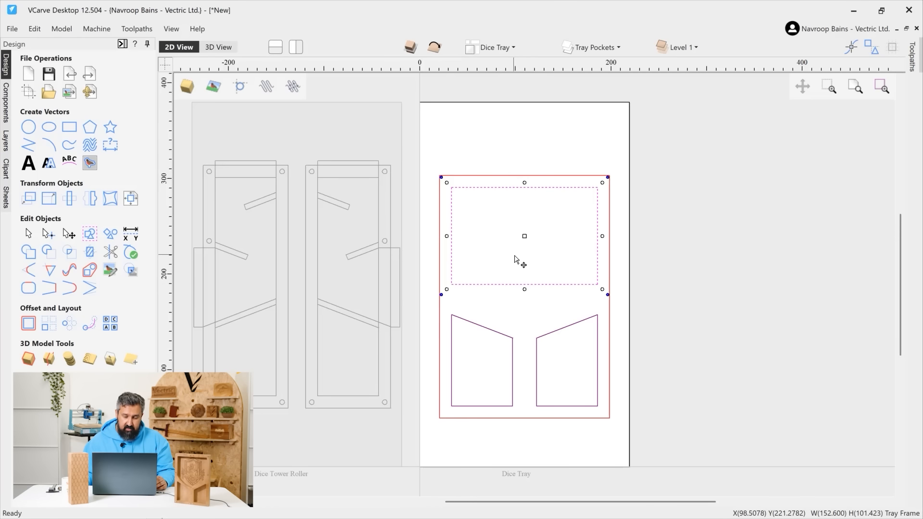
{"action": "scroll", "coordinate": [523, 264], "scroll_direction": "up", "scroll_amount": 3}
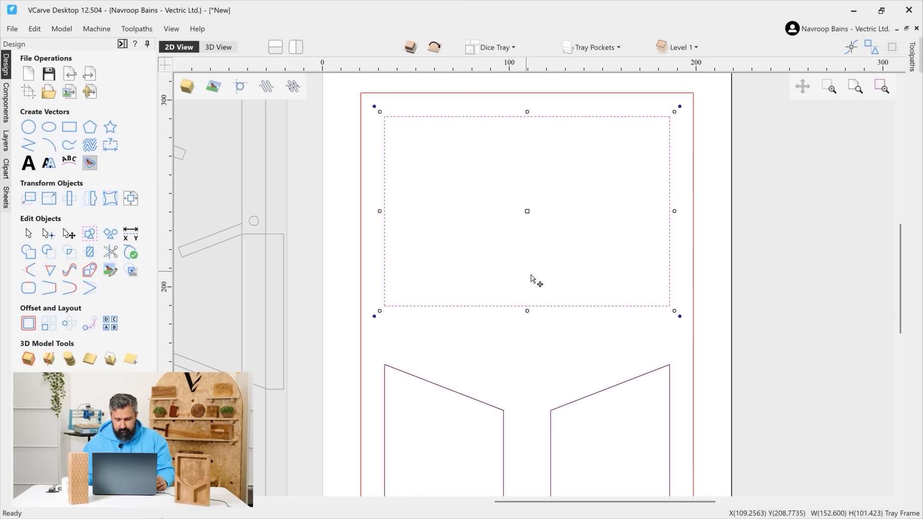
{"action": "double_click", "coordinate": [553, 305]}
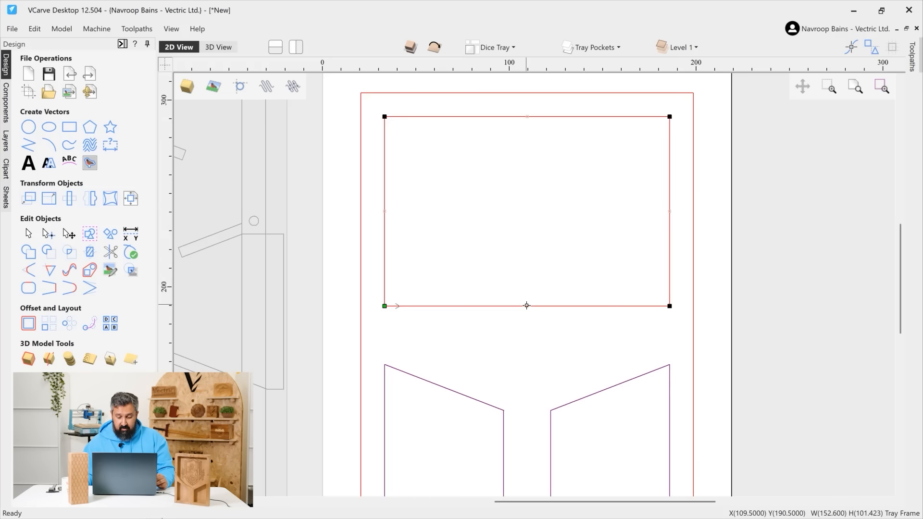
{"action": "left_click_drag", "start_coordinate": [526, 306], "coordinate": [527, 392]}
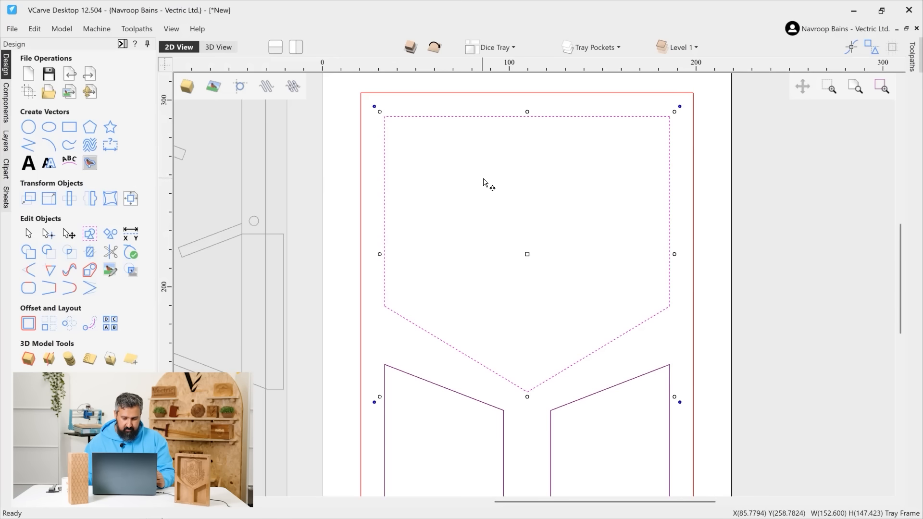
Step: Move the V-bottomed upper pocket outline to the Tray Pockets layer and deselect it
{"action": "right_click", "coordinate": [493, 117]}
{"action": "mouse_move", "coordinate": [569, 350]}
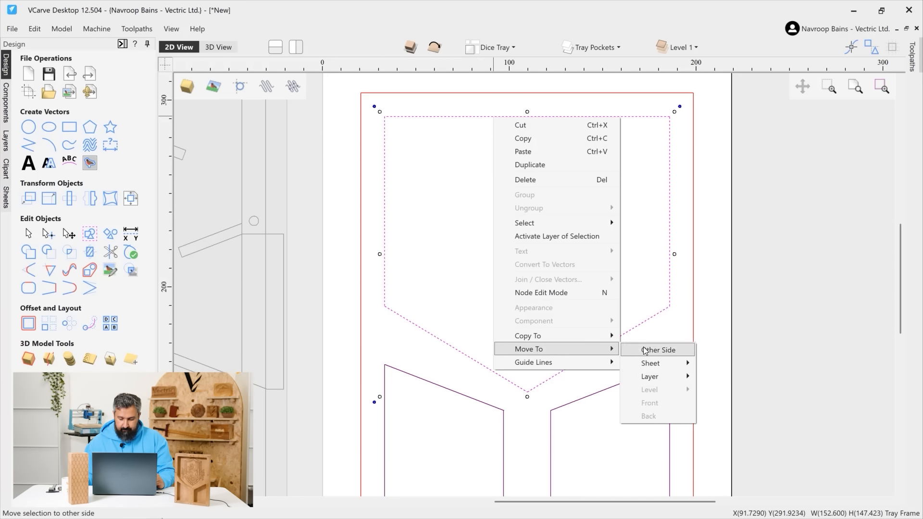
{"action": "mouse_move", "coordinate": [662, 377]}
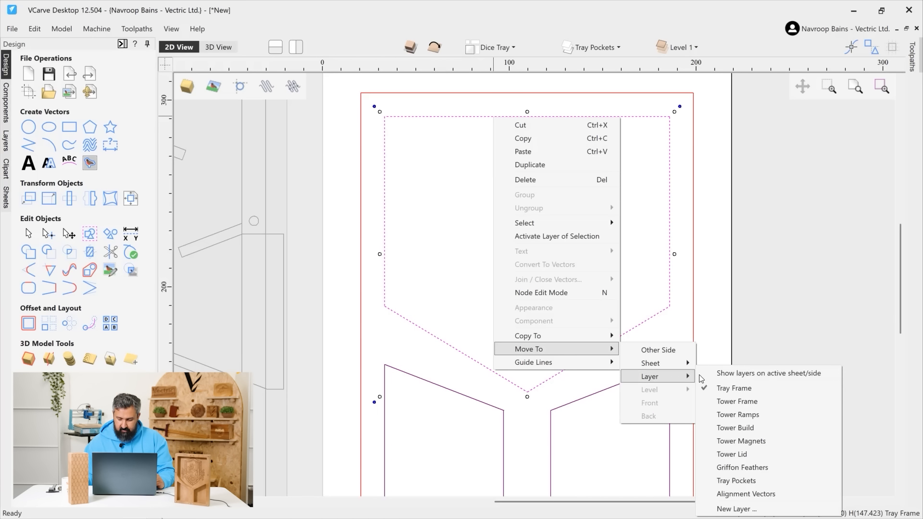
{"action": "left_click", "coordinate": [764, 480]}
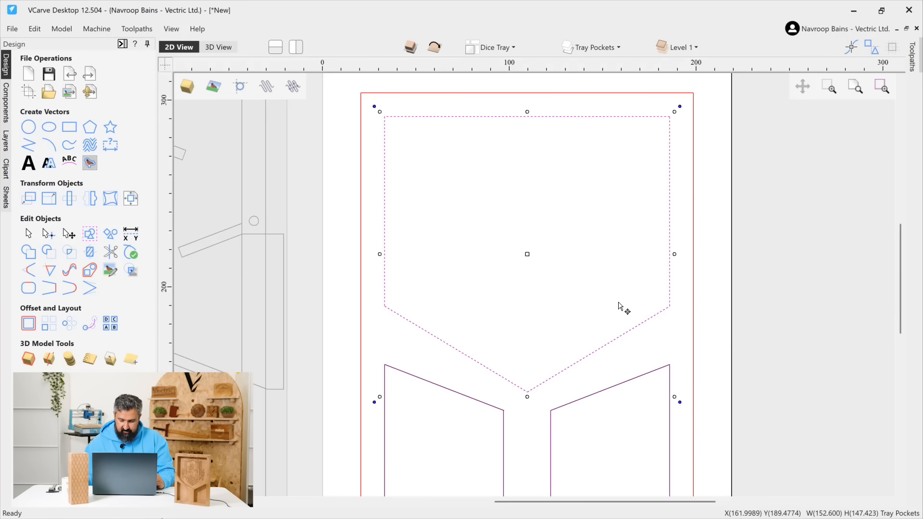
{"action": "left_click", "coordinate": [616, 48]}
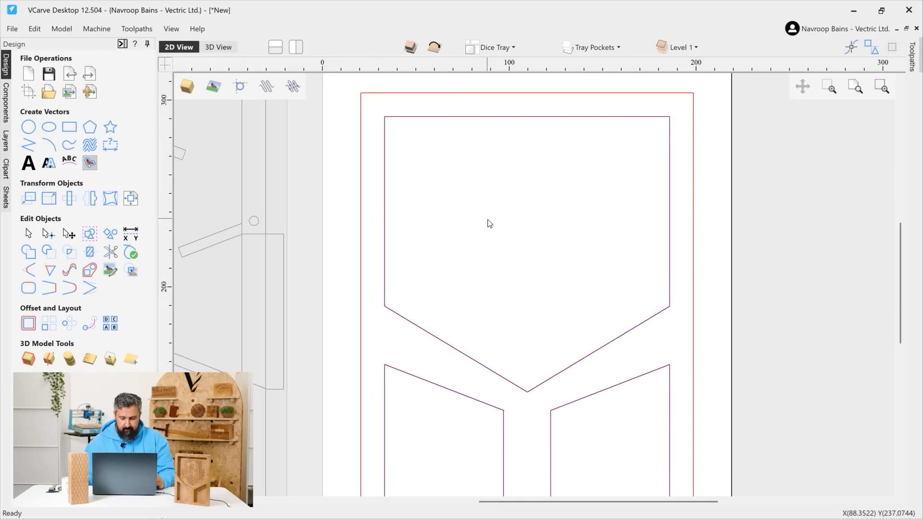
Step: Draw a three-point arc from the upper pocket's V tip to its left edge at about Y 214.6, with a radius of about 131 mm
{"action": "scroll", "coordinate": [505, 260], "scroll_direction": "down", "scroll_amount": 2}
{"action": "scroll", "coordinate": [514, 298], "scroll_direction": "up", "scroll_amount": 1}
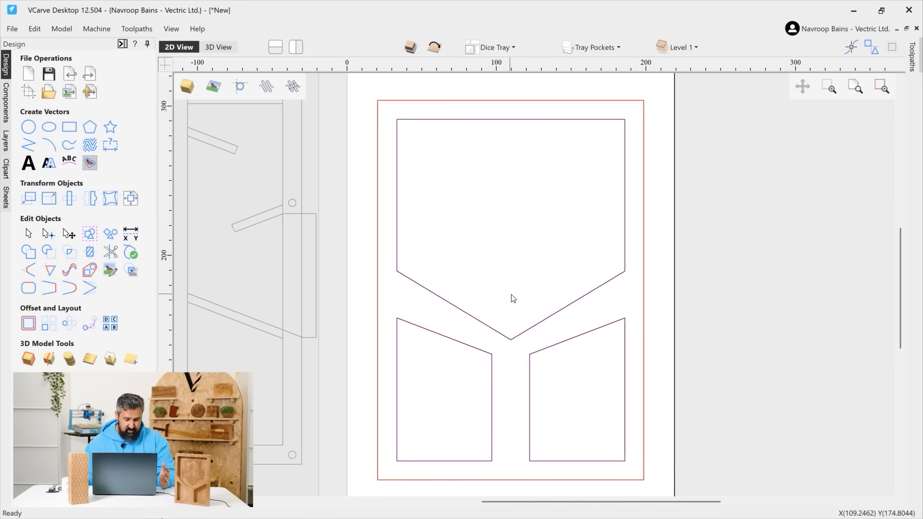
{"action": "left_click", "coordinate": [49, 150]}
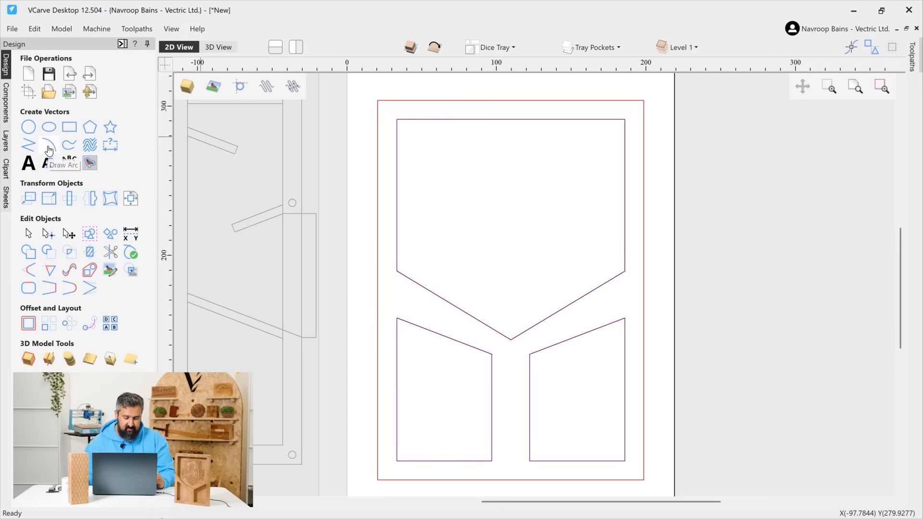
{"action": "left_click", "coordinate": [511, 338]}
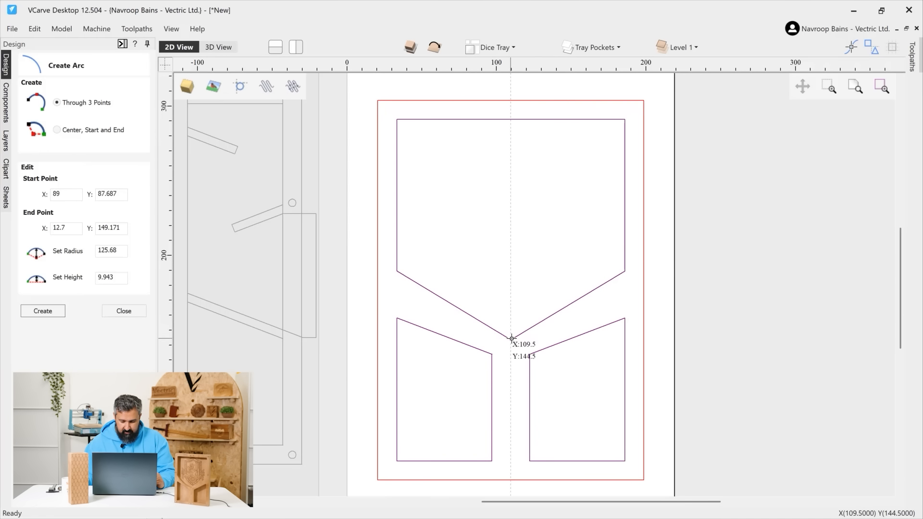
{"action": "left_click", "coordinate": [397, 236]}
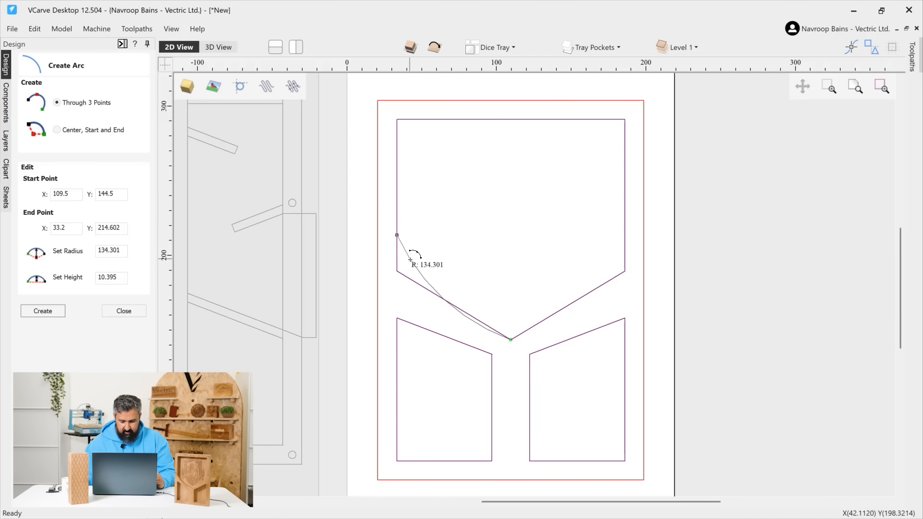
{"action": "left_click", "coordinate": [406, 246]}
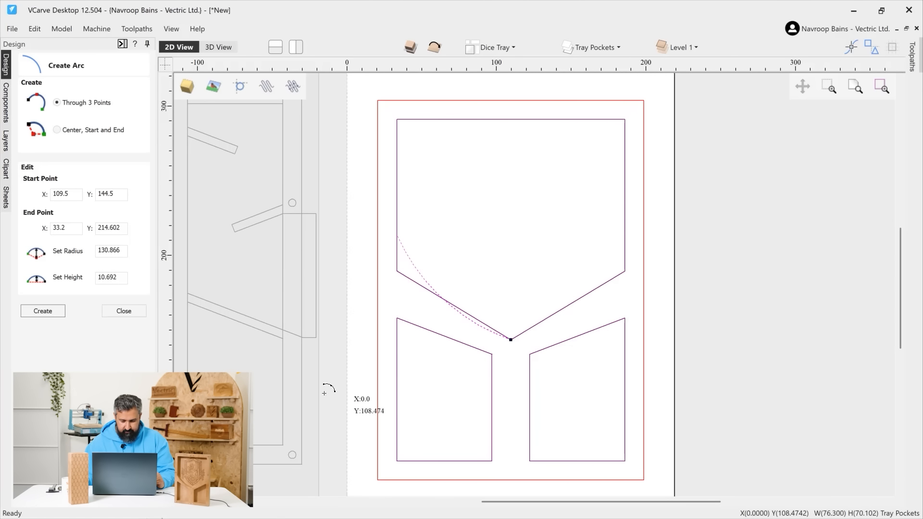
{"action": "left_click", "coordinate": [141, 310]}
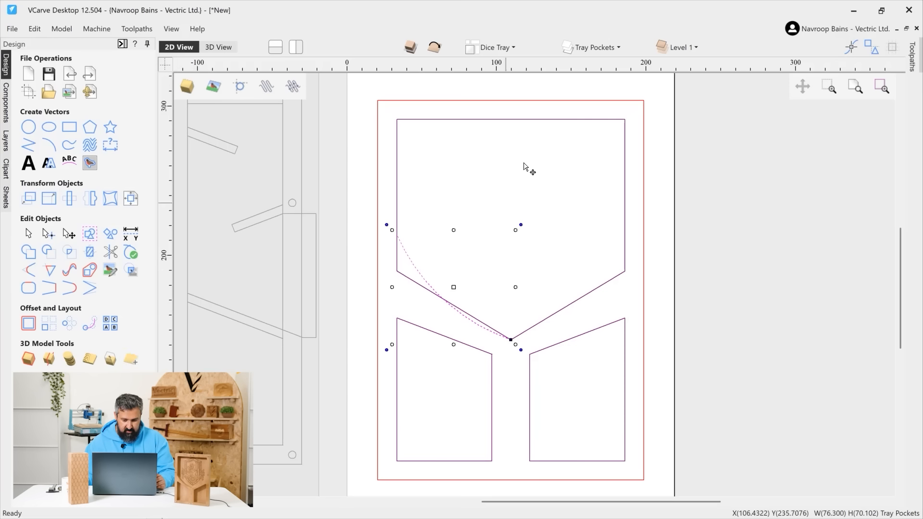
Step: Show the Alignment Vectors layer and mirror a copy of the arc about the vertical centre line
{"action": "left_click", "coordinate": [594, 47]}
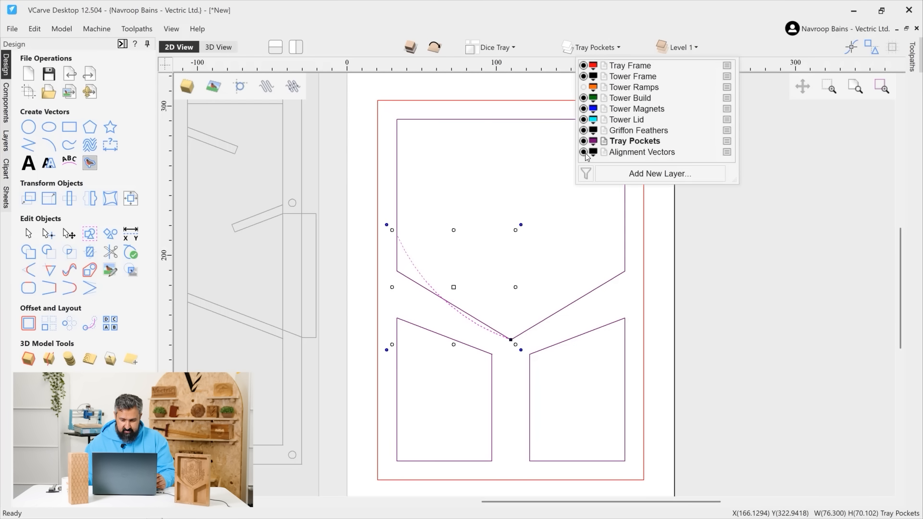
{"action": "left_click", "coordinate": [584, 152]}
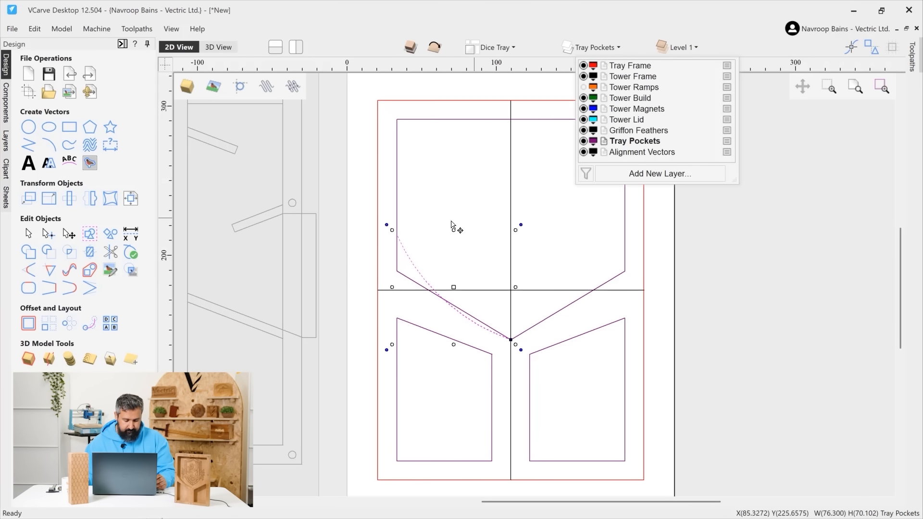
{"action": "left_click", "coordinate": [96, 206]}
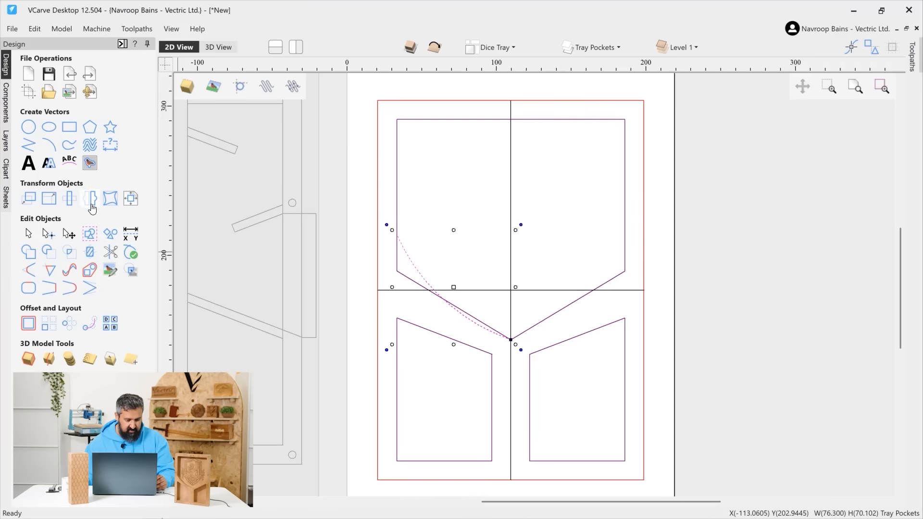
{"action": "left_click", "coordinate": [510, 248], "text": "shift"}
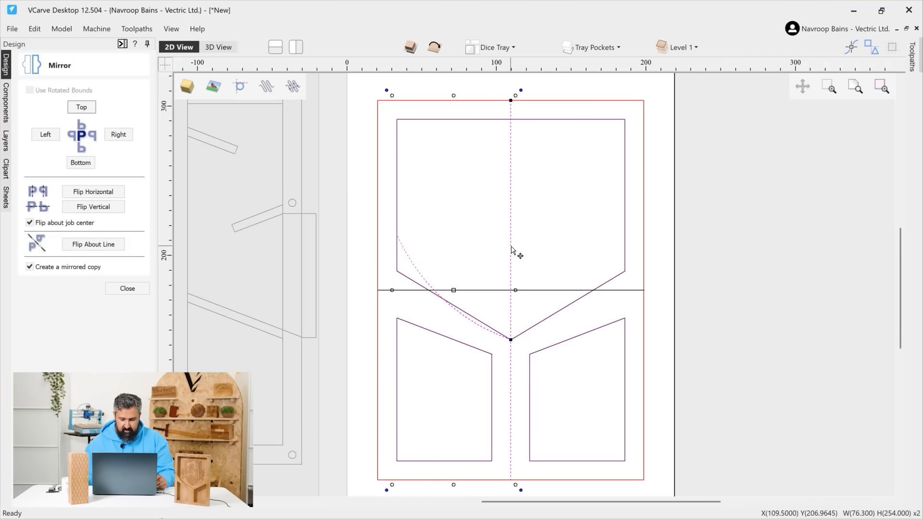
{"action": "left_click", "coordinate": [93, 248]}
{"action": "left_click", "coordinate": [127, 288]}
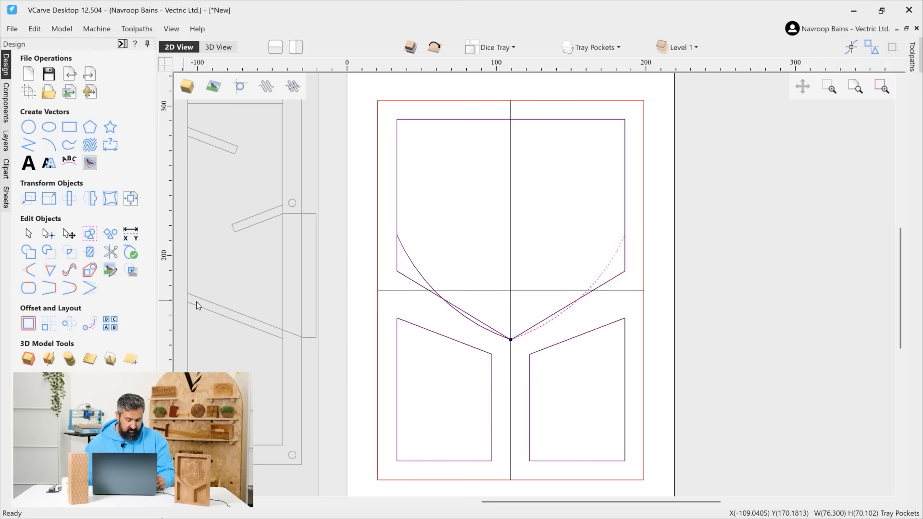
Step: Hide the Alignment Vectors layer and trim the upper pocket's straight V lines and the side edges below the arcs
{"action": "left_click", "coordinate": [595, 47]}
{"action": "left_click", "coordinate": [583, 153]}
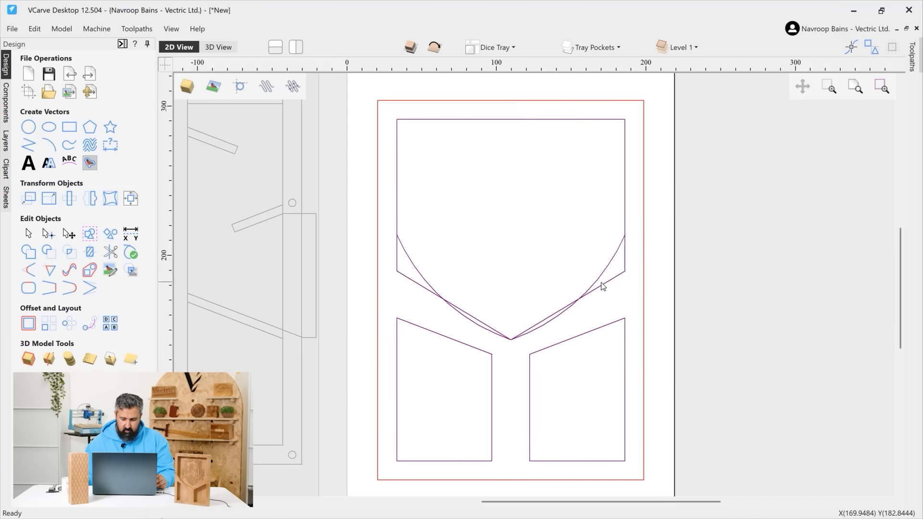
{"action": "left_click", "coordinate": [112, 252]}
{"action": "left_click", "coordinate": [412, 281]}
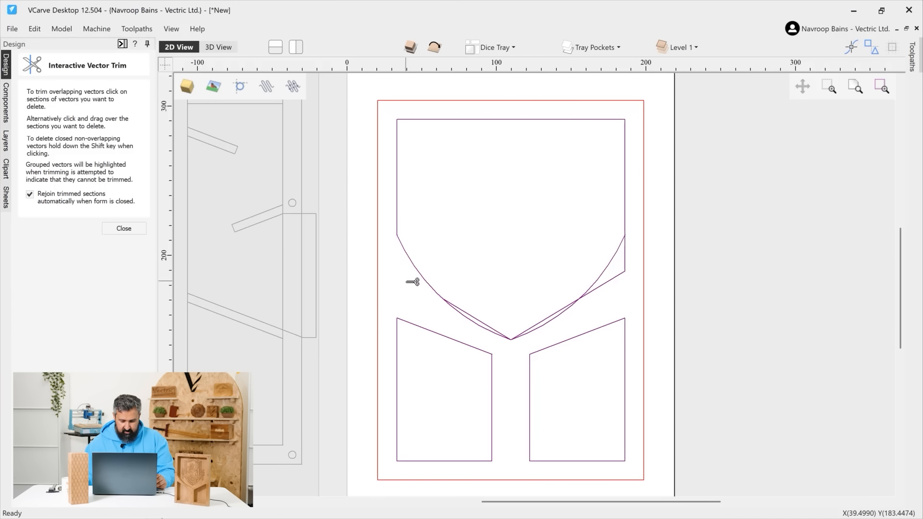
{"action": "scroll", "coordinate": [495, 323], "scroll_direction": "up", "scroll_amount": 3}
{"action": "left_click", "coordinate": [487, 318]}
{"action": "left_click", "coordinate": [638, 313]}
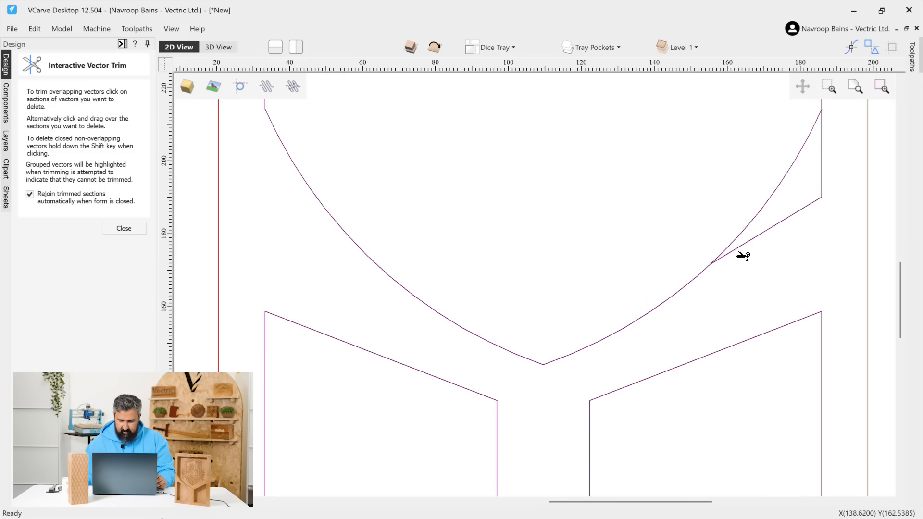
{"action": "left_click", "coordinate": [819, 211]}
{"action": "scroll", "coordinate": [816, 210], "scroll_direction": "down", "scroll_amount": 5}
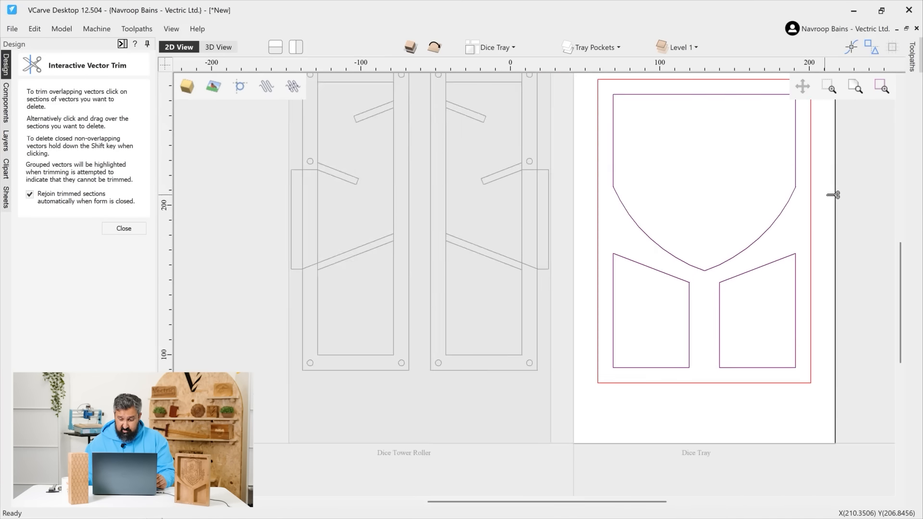
{"action": "left_click", "coordinate": [856, 87]}
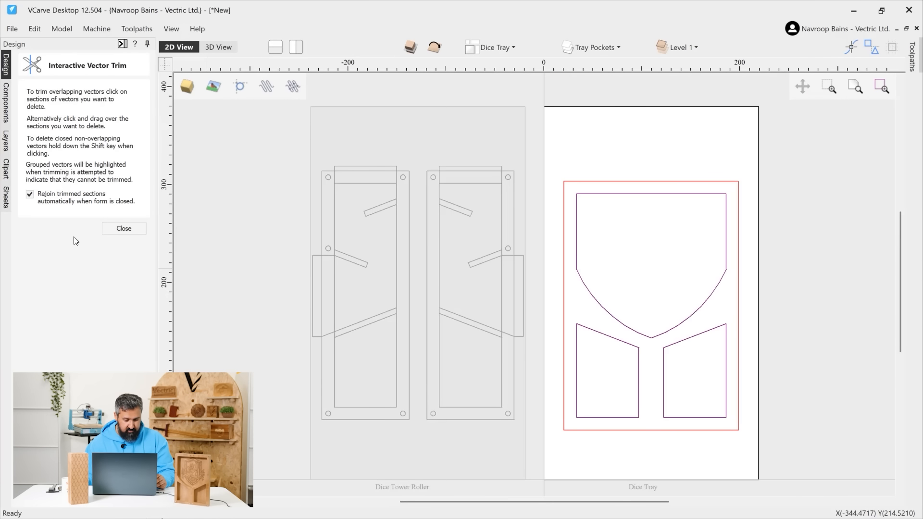
{"action": "left_click", "coordinate": [123, 228]}
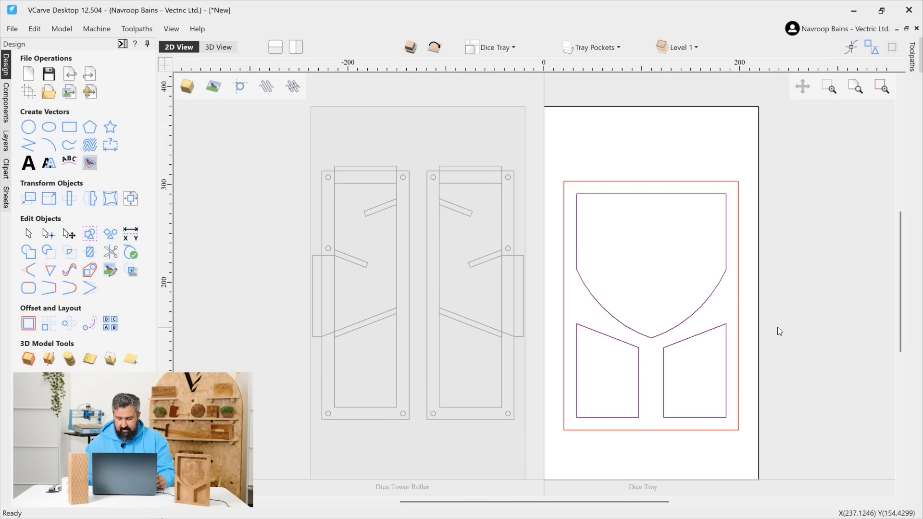
Step: Place the griffin shield clipart 999971546 from the Design&Make library inside the tray's upper pocket
{"action": "scroll", "coordinate": [783, 322], "scroll_direction": "up", "scroll_amount": 2}
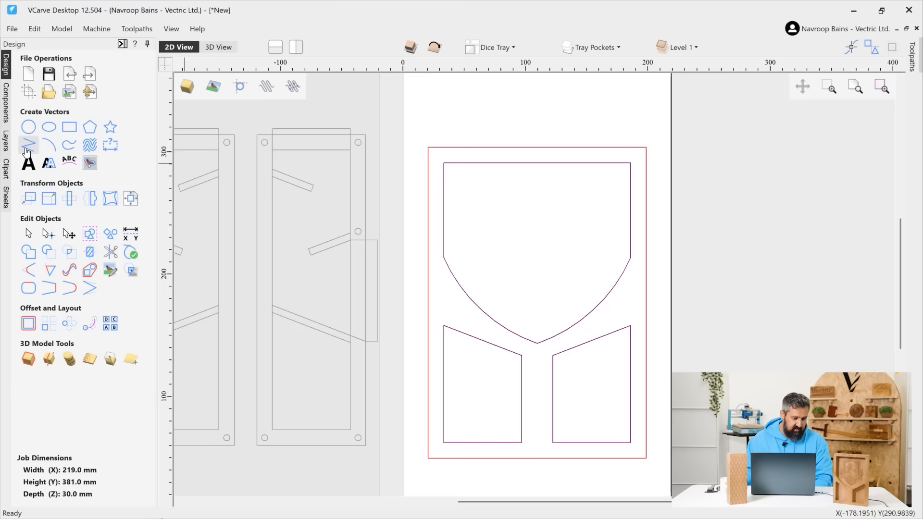
{"action": "left_click", "coordinate": [7, 168]}
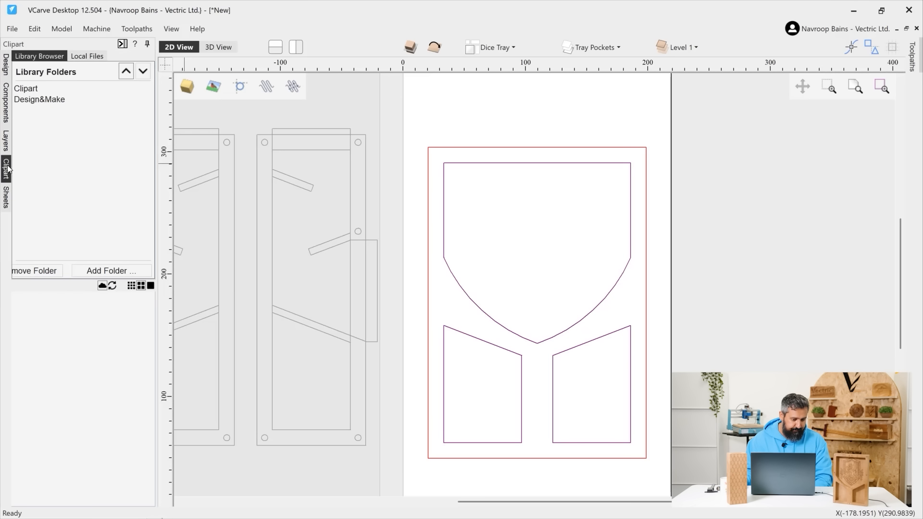
{"action": "left_click", "coordinate": [43, 100]}
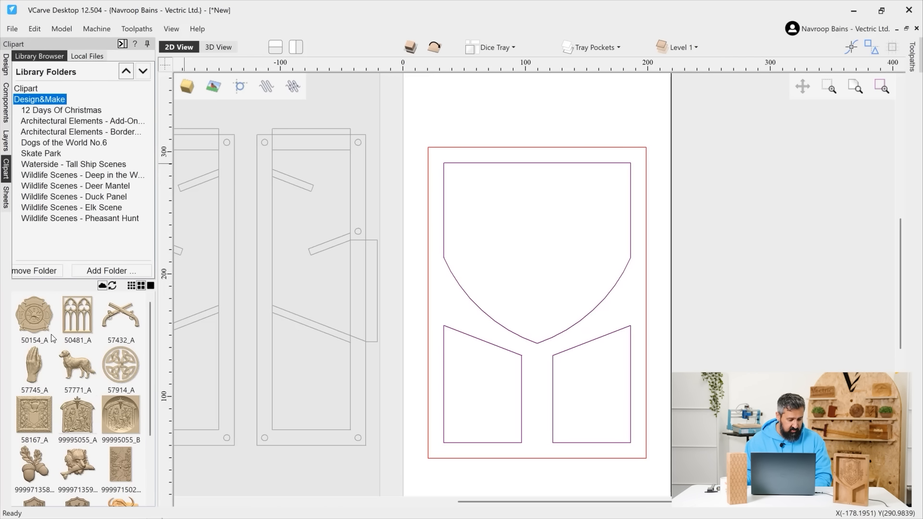
{"action": "scroll", "coordinate": [68, 359], "scroll_direction": "down", "scroll_amount": 3}
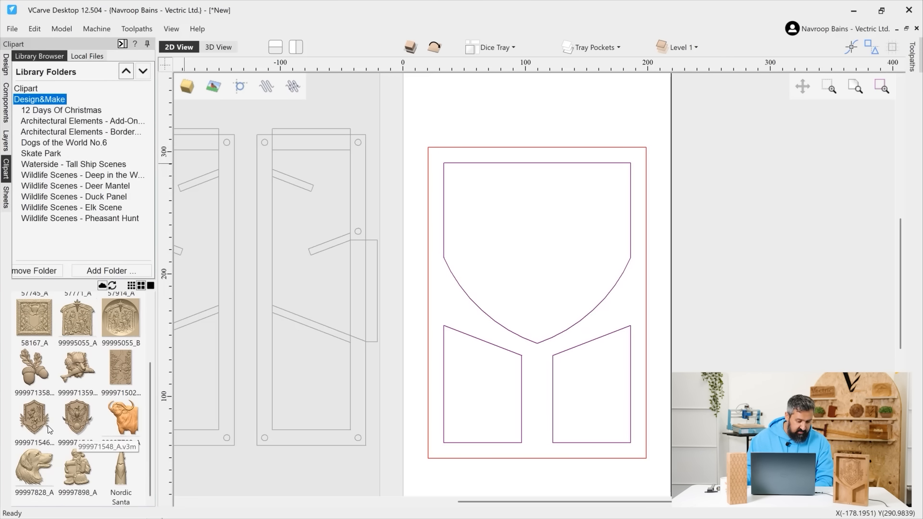
{"action": "left_click_drag", "start_coordinate": [37, 419], "coordinate": [539, 240]}
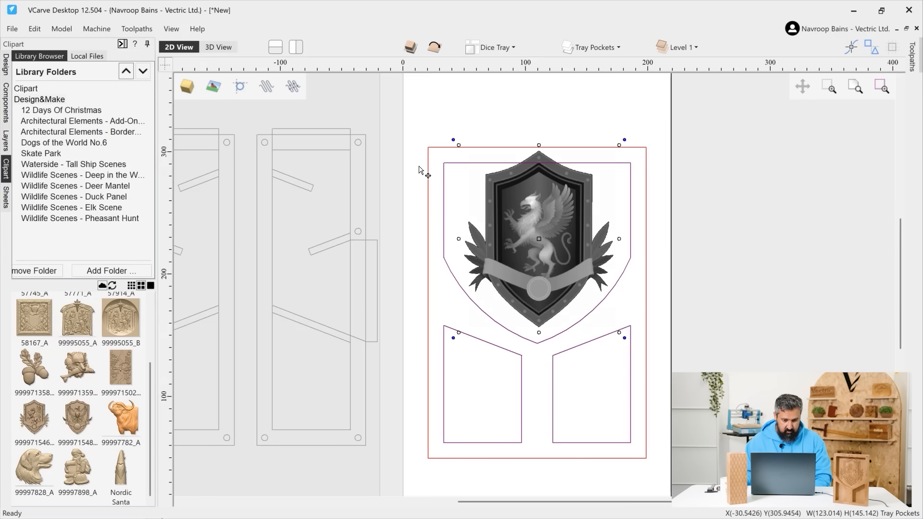
Step: Centre the griffin shield in the upper pocket, scale it to about 119 by 141 mm, nudge it down and deselect it
{"action": "left_click_drag", "start_coordinate": [538, 237], "coordinate": [541, 248]}
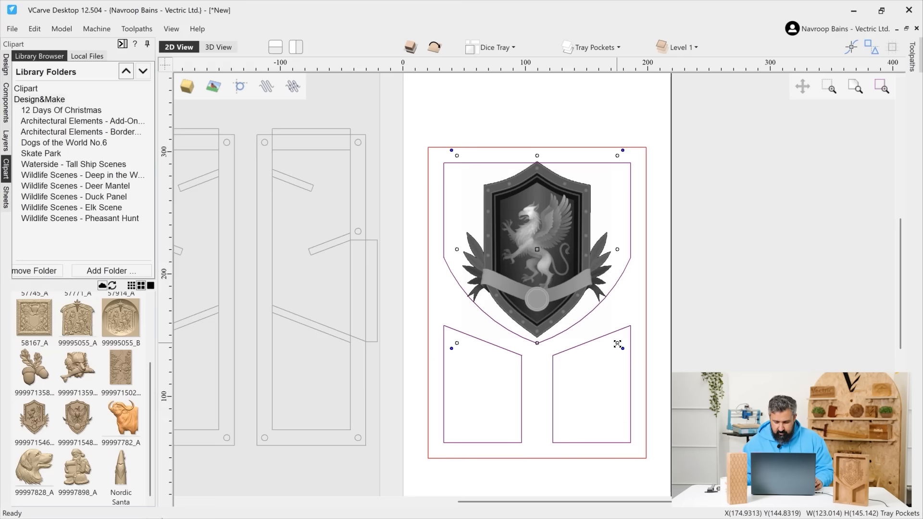
{"action": "left_click_drag", "start_coordinate": [617, 344], "coordinate": [610, 334]}
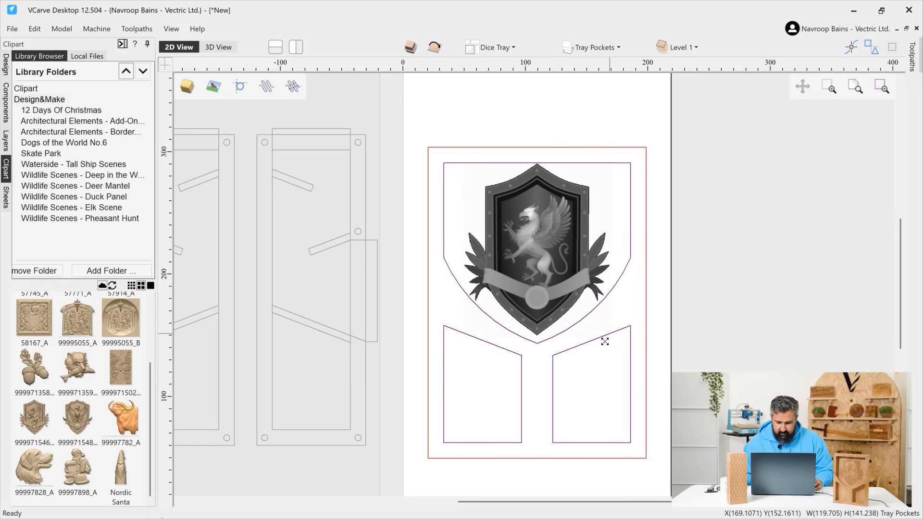
{"action": "key", "text": "Down"}
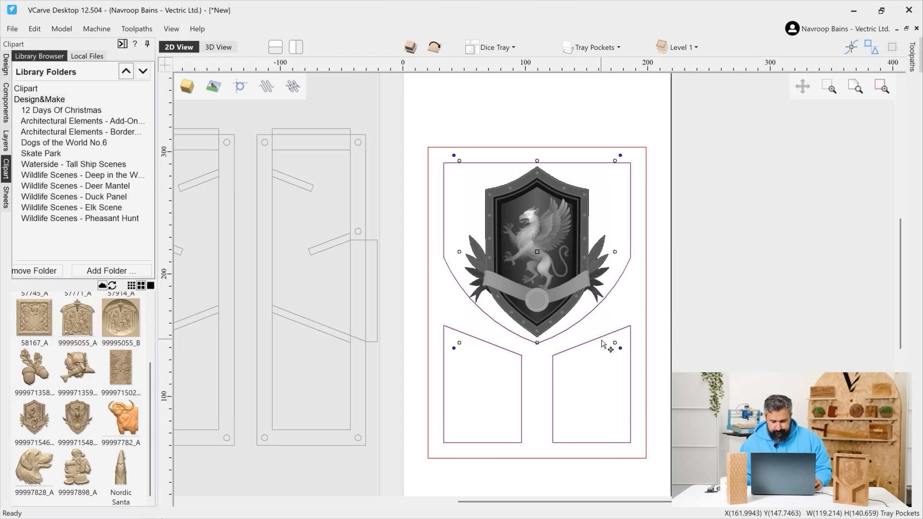
{"action": "left_click", "coordinate": [629, 306]}
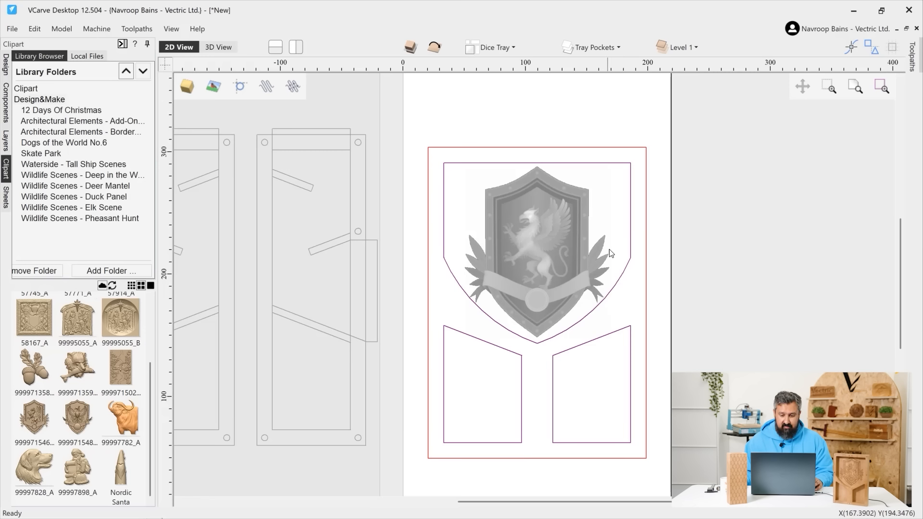
Step: Show the Alignment Vectors layer and add a new layer named Tray Magnets
{"action": "left_click", "coordinate": [618, 48]}
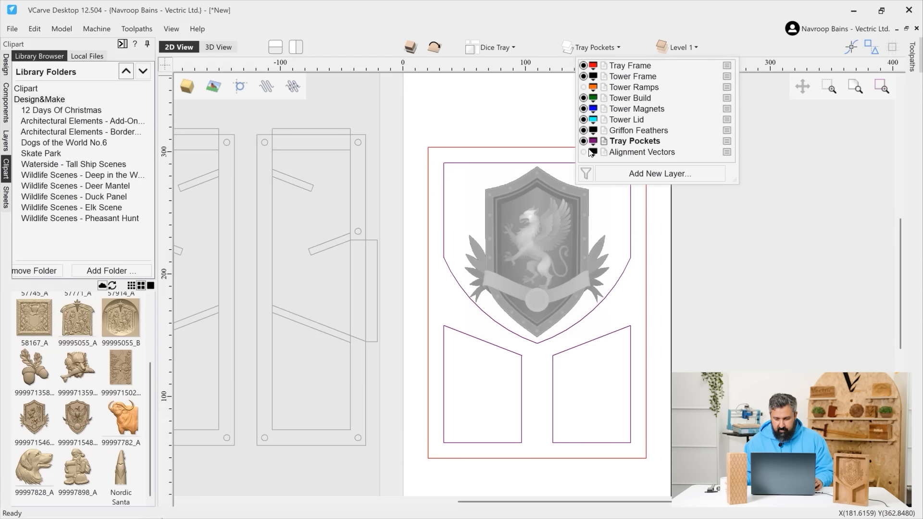
{"action": "left_click", "coordinate": [583, 152]}
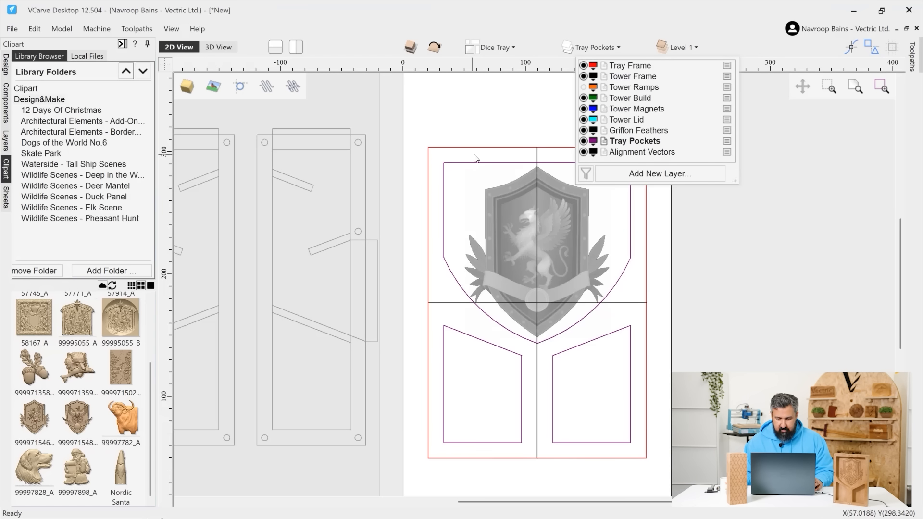
{"action": "left_click", "coordinate": [626, 173]}
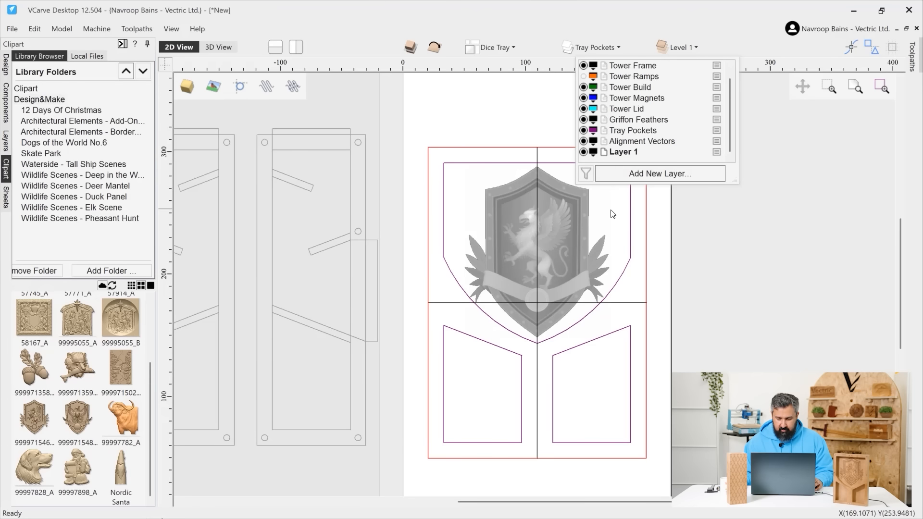
{"action": "right_click", "coordinate": [634, 153]}
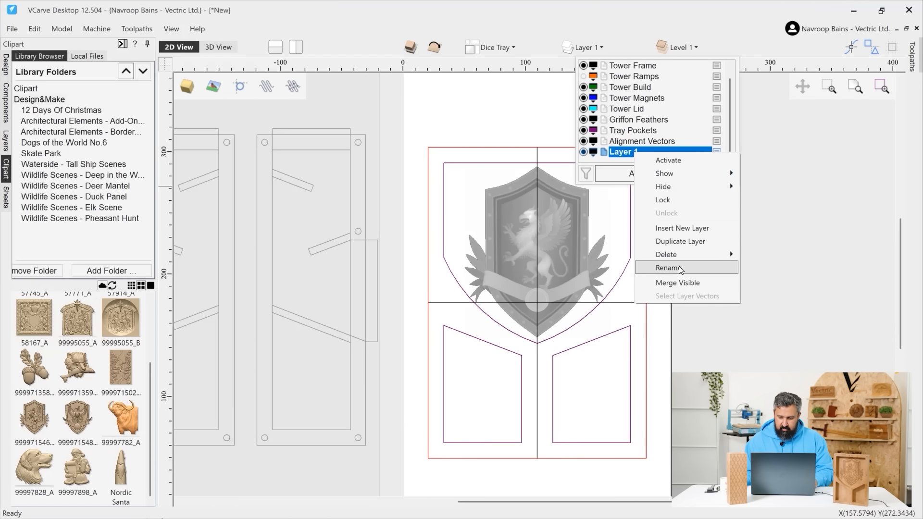
{"action": "left_click", "coordinate": [679, 268]}
{"action": "type", "text": "Tray"}
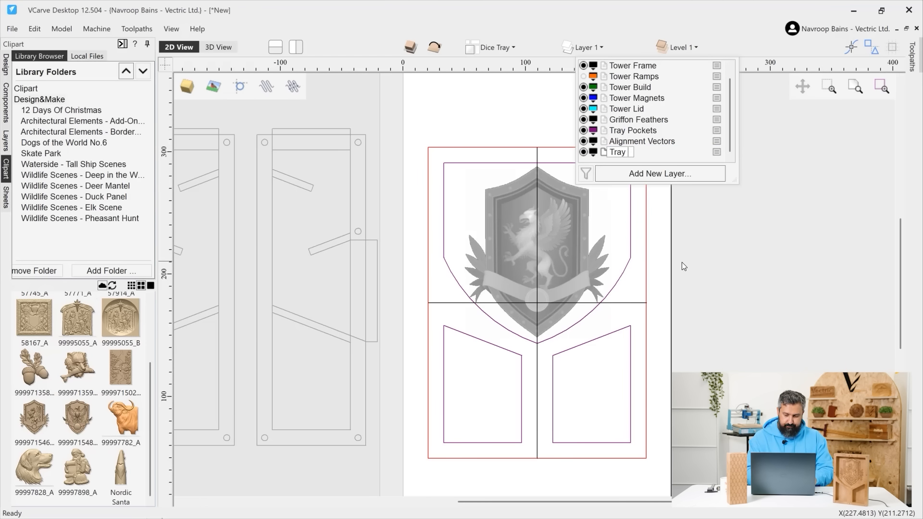
{"action": "type", "text": " Magn"}
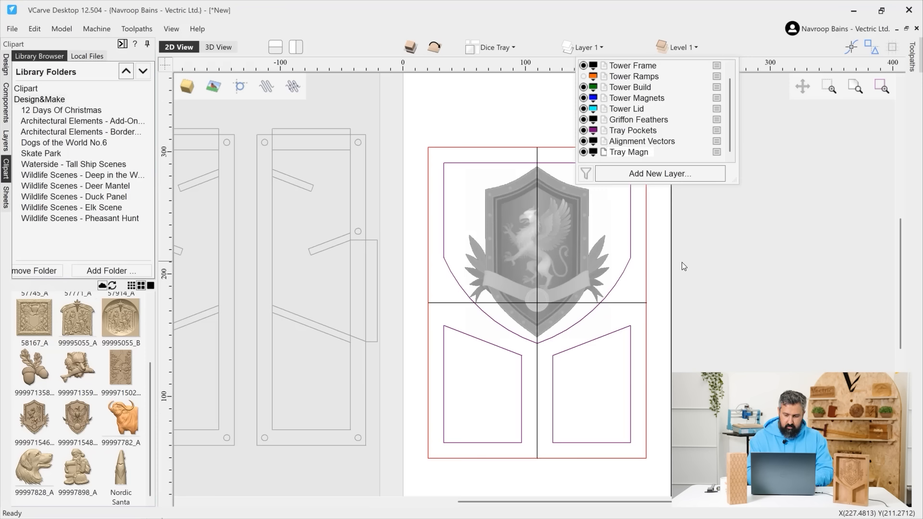
{"action": "type", "text": "ets"}
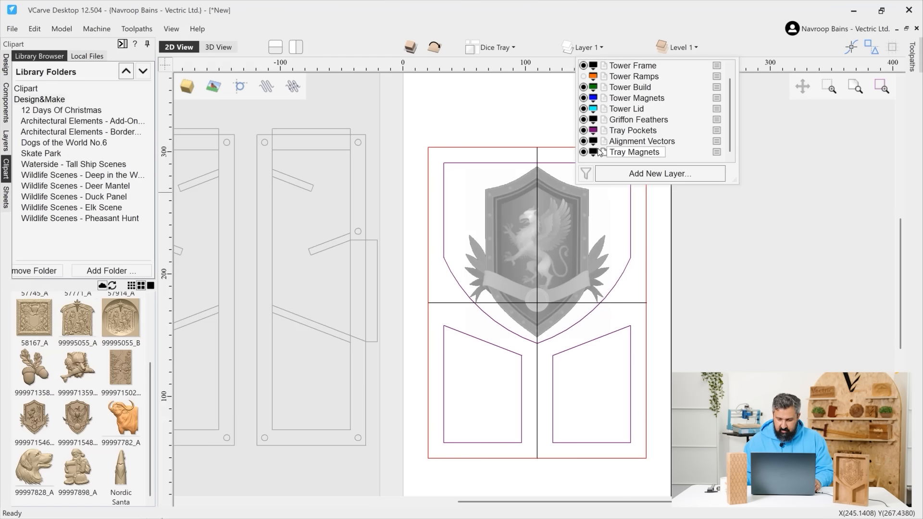
{"action": "key", "text": "Return"}
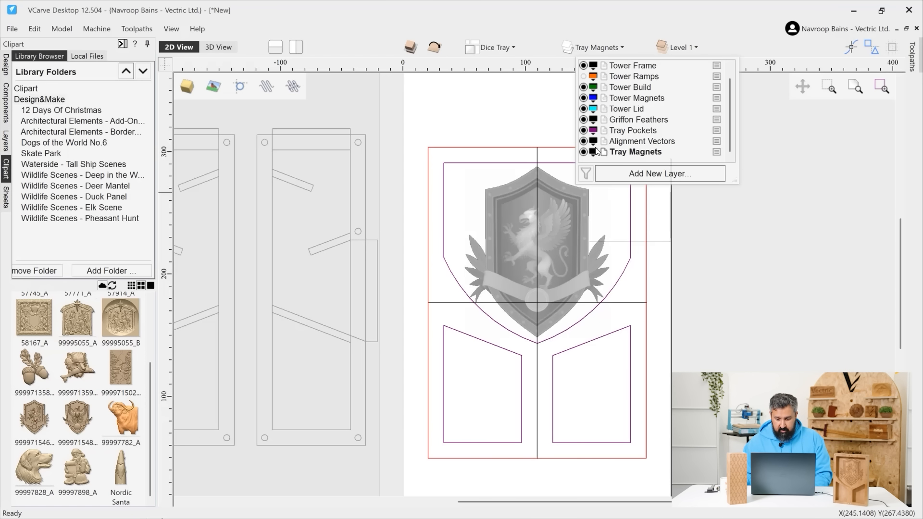
Step: Set the colour of the Tray Magnets layer to bright green
{"action": "left_click", "coordinate": [594, 152]}
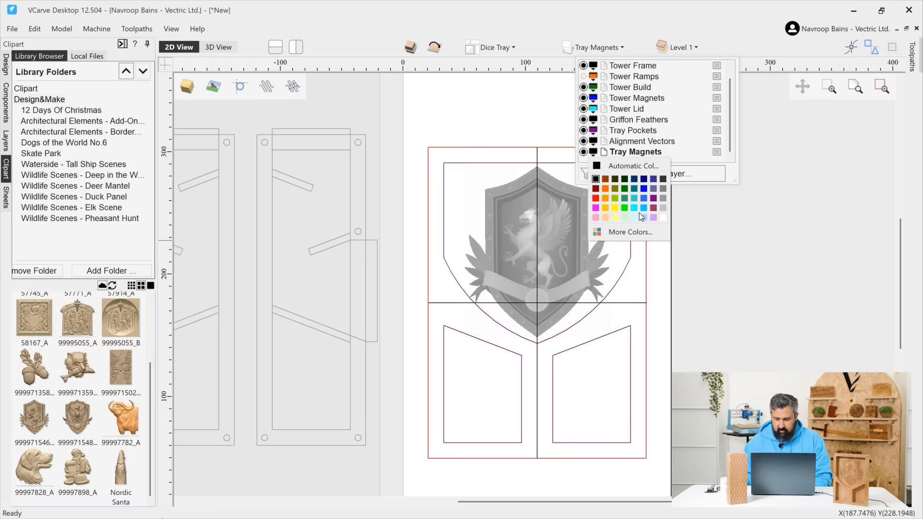
{"action": "left_click", "coordinate": [625, 208]}
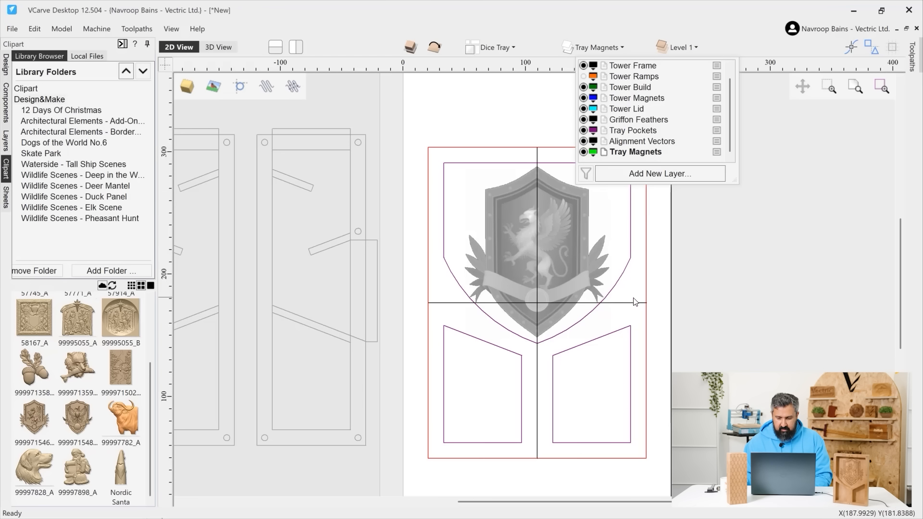
{"action": "left_click", "coordinate": [484, 156]}
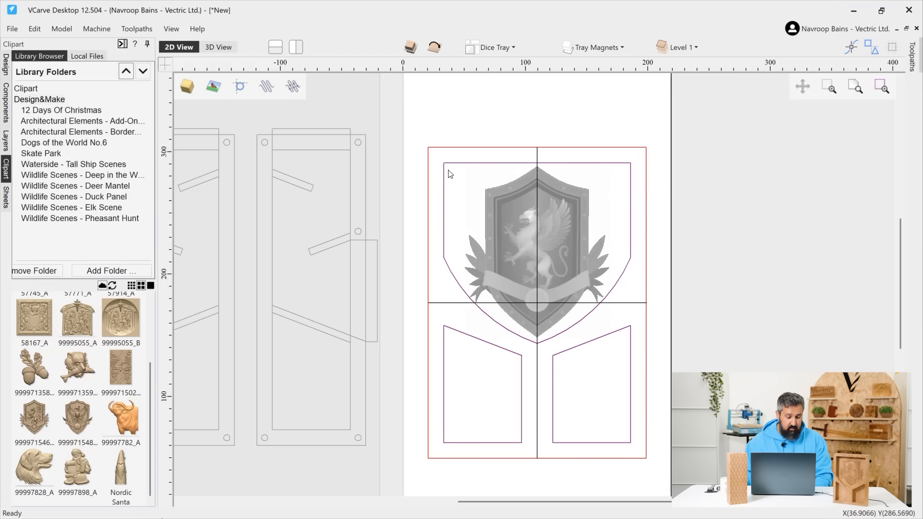
Step: Draw a 12.7 mm square on the Tray Magnets layer between the upper-left corners of the pocket and the tray frame
{"action": "left_click", "coordinate": [6, 64]}
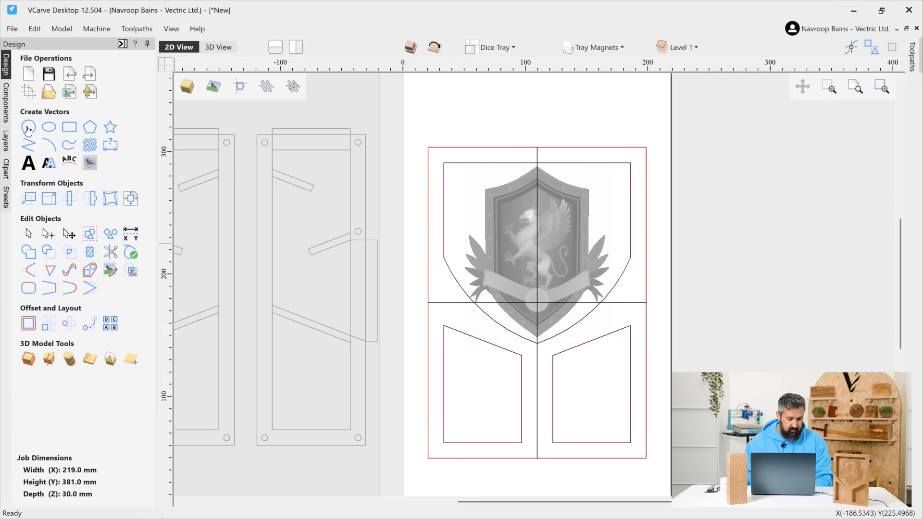
{"action": "left_click", "coordinate": [69, 127]}
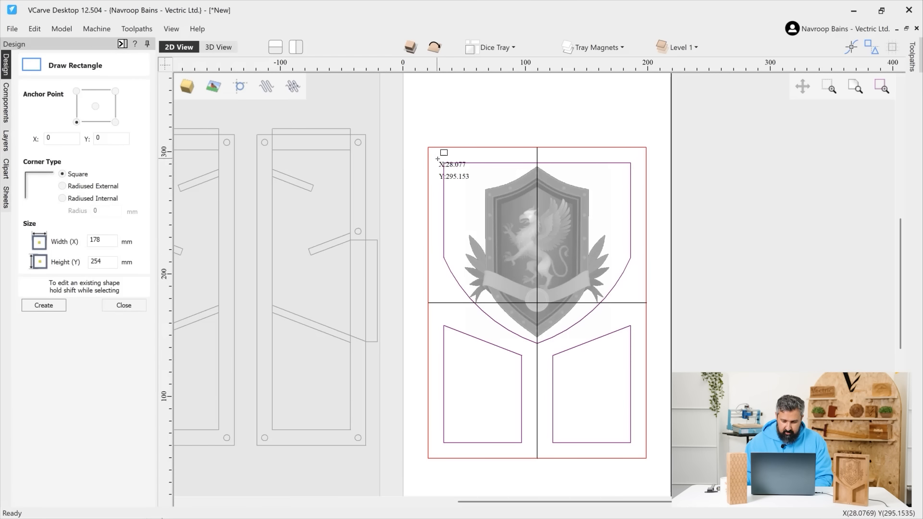
{"action": "left_click", "coordinate": [607, 48]}
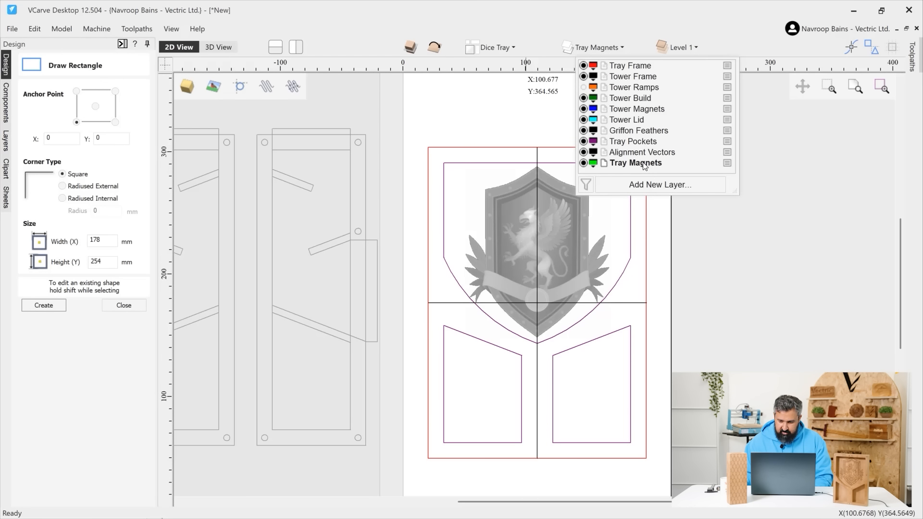
{"action": "left_click", "coordinate": [429, 149]}
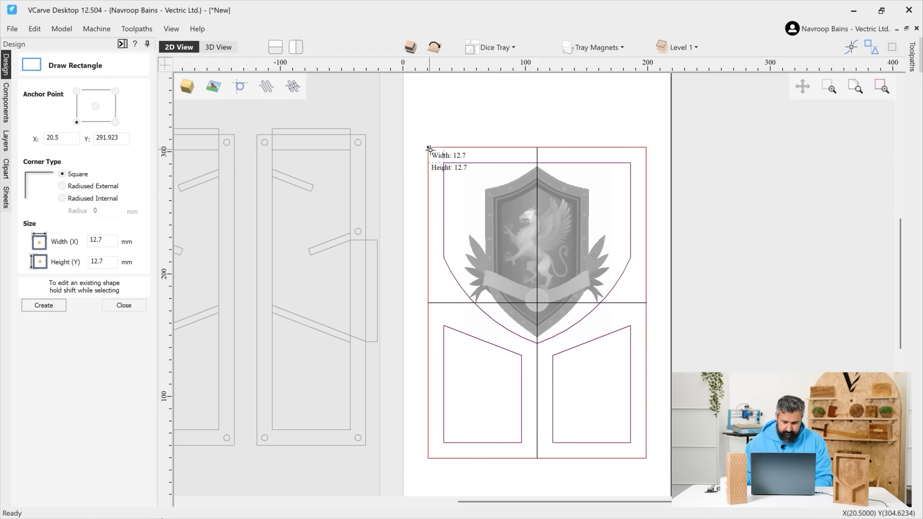
{"action": "left_click", "coordinate": [122, 305]}
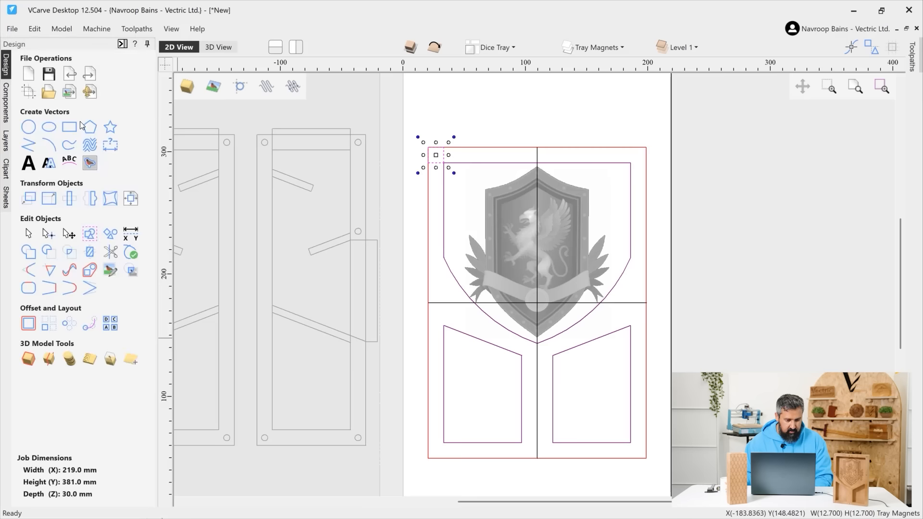
Step: Draw a 5 mm diameter circle at the centre of the small corner square, at X 26.85, Y 298.273
{"action": "left_click", "coordinate": [29, 126]}
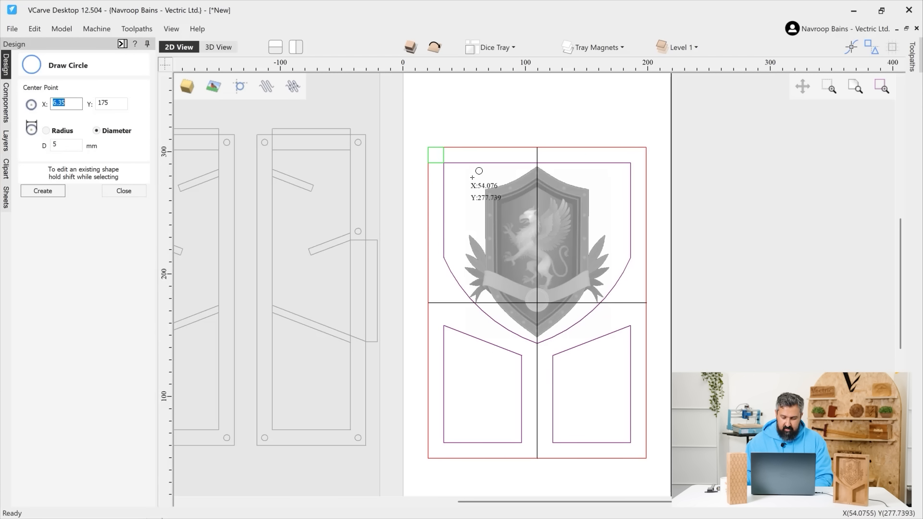
{"action": "left_click", "coordinate": [436, 154]}
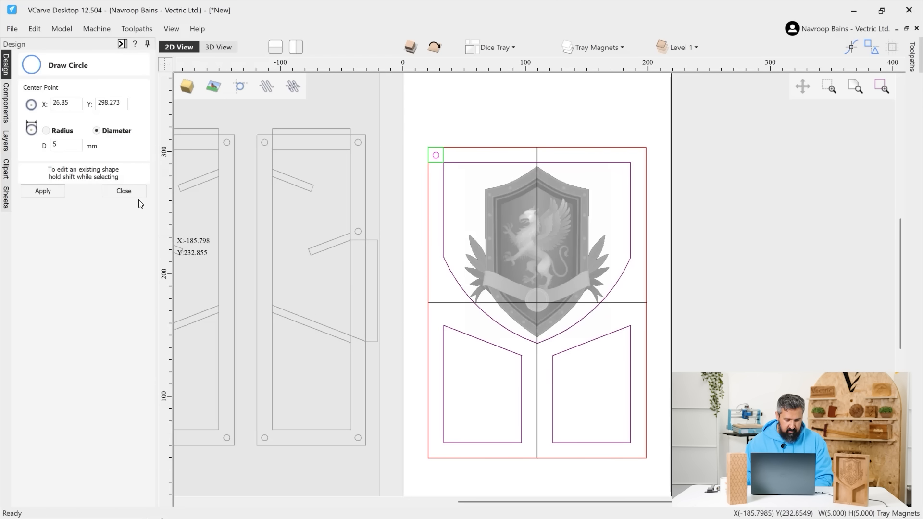
{"action": "left_click", "coordinate": [124, 190]}
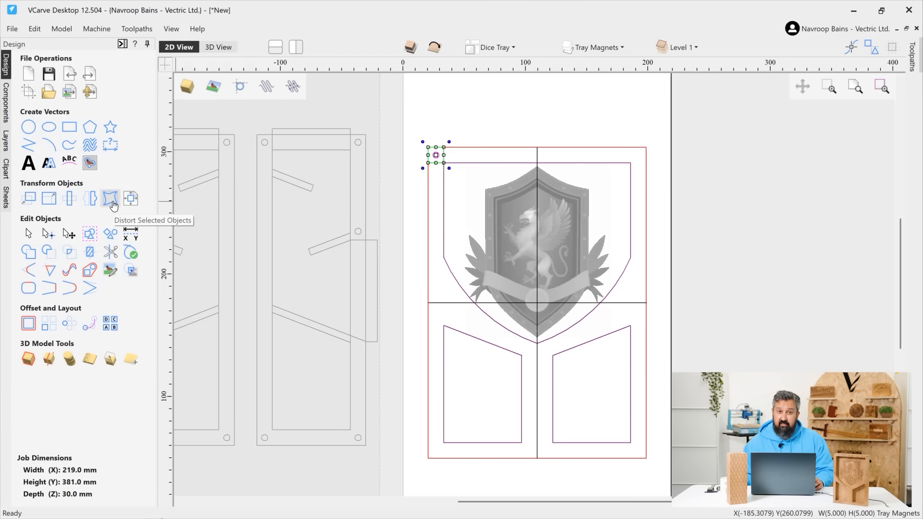
Step: Mirror copies of the 5 mm magnet circle about the vertical and horizontal alignment lines into the other three tray corners
{"action": "left_click", "coordinate": [92, 197]}
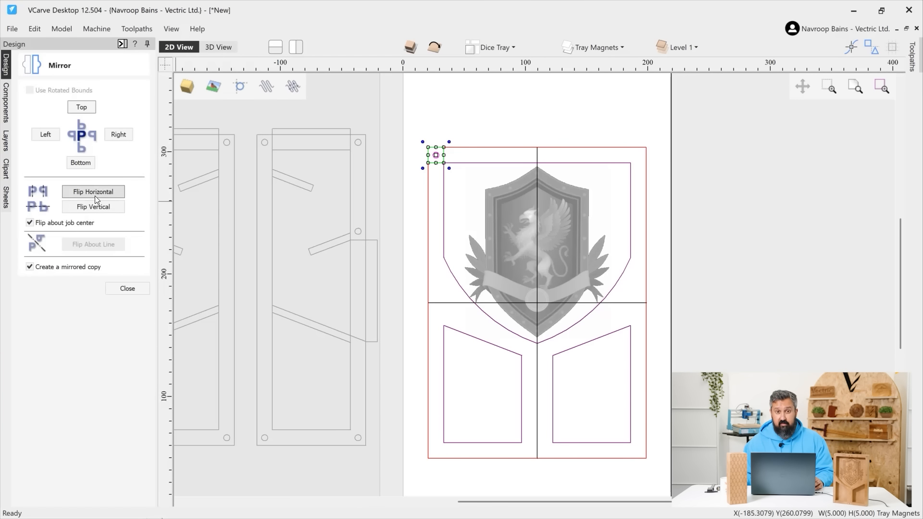
{"action": "left_click", "coordinate": [538, 161], "text": "shift"}
{"action": "left_click", "coordinate": [93, 244]}
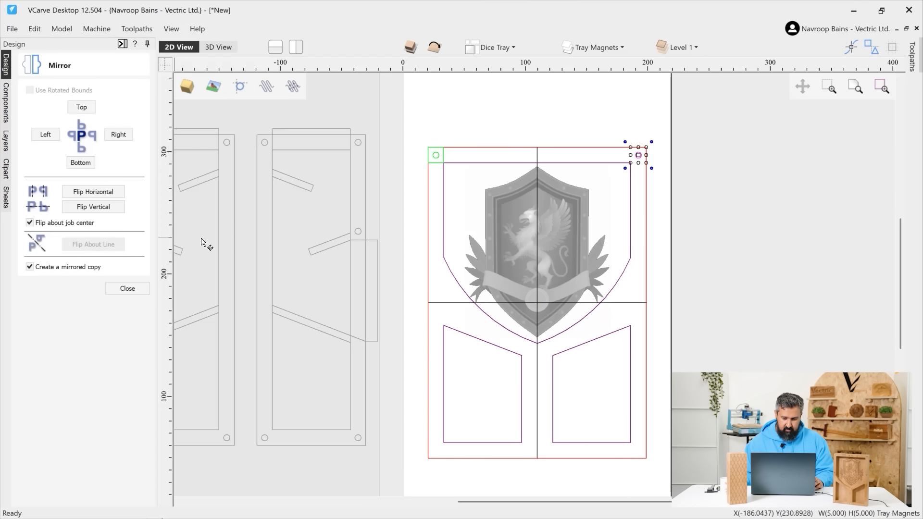
{"action": "left_click", "coordinate": [625, 303], "text": "shift"}
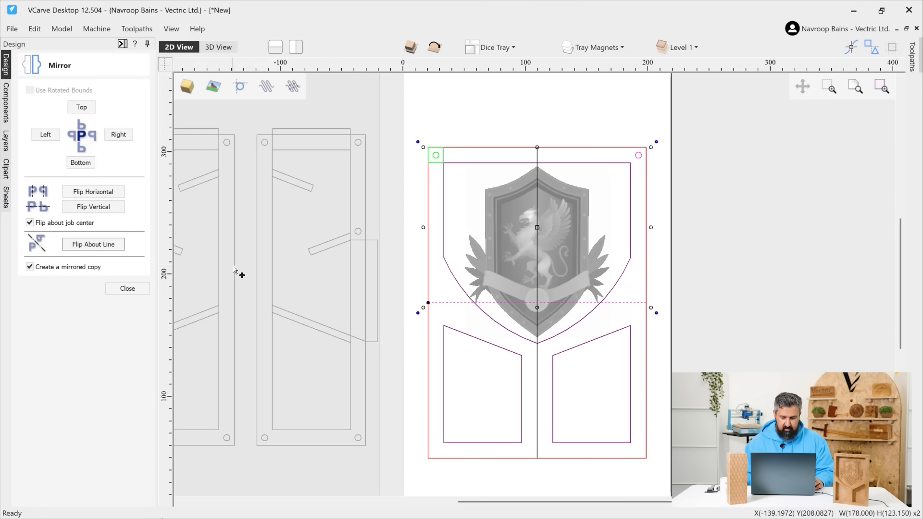
{"action": "left_click", "coordinate": [94, 244]}
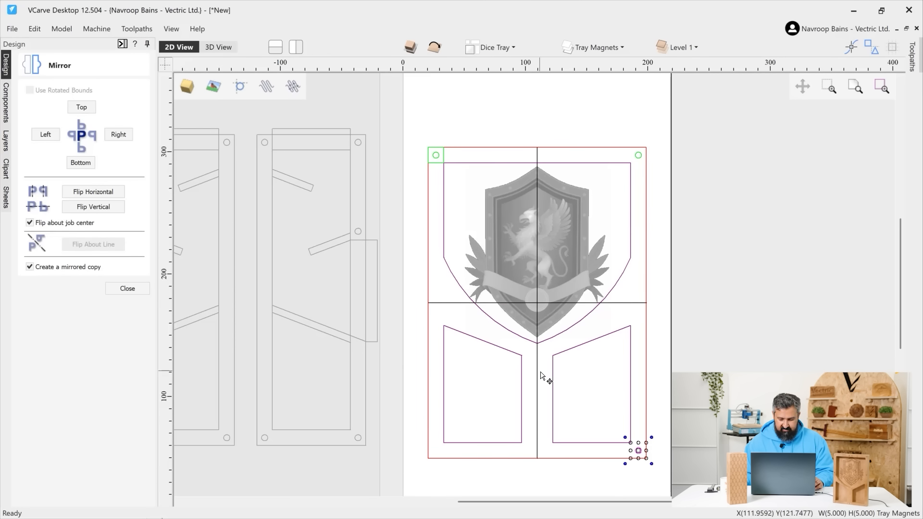
{"action": "left_click", "coordinate": [537, 375], "text": "shift"}
{"action": "left_click", "coordinate": [94, 244]}
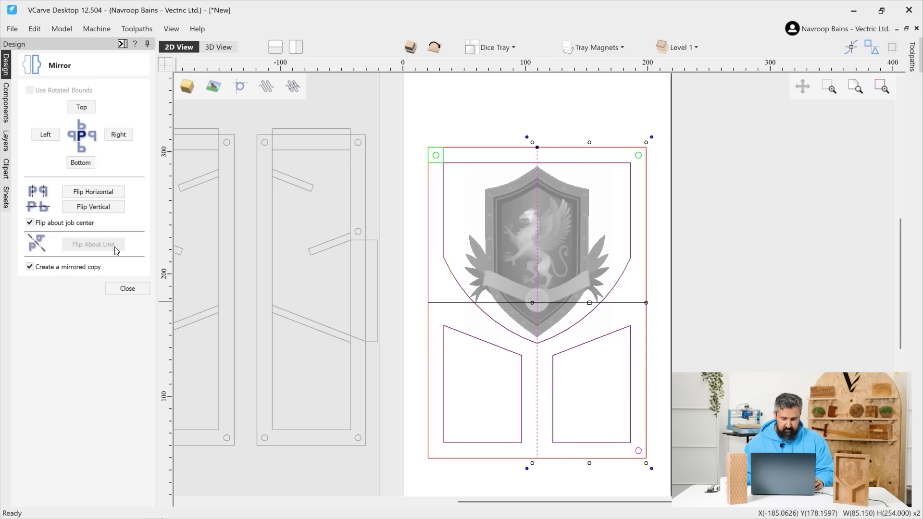
{"action": "left_click", "coordinate": [523, 133]}
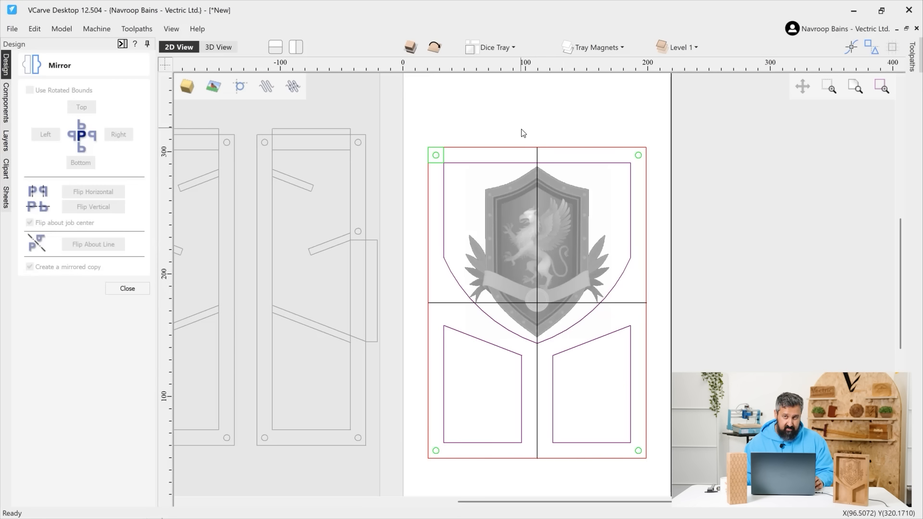
Step: Delete the 12.7 mm square in the tray's upper-left corner and hide the Alignment Vectors layer
{"action": "left_click", "coordinate": [443, 159]}
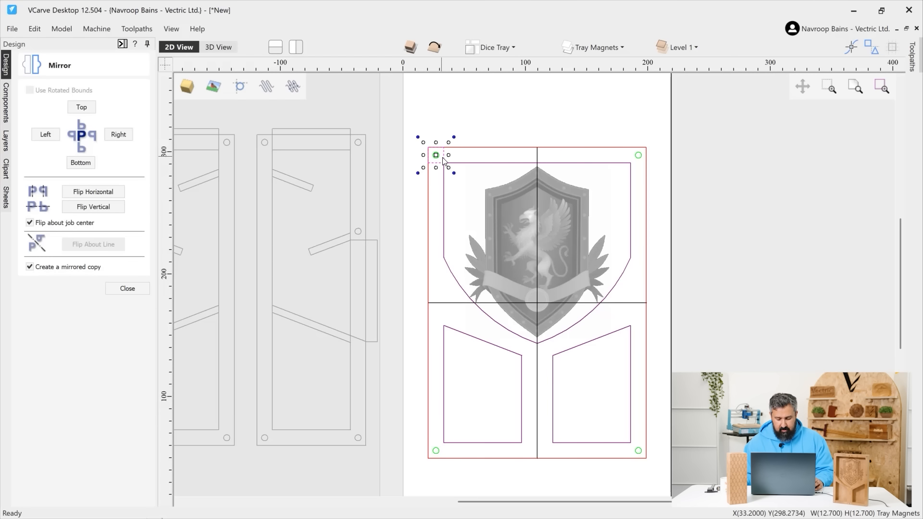
{"action": "key", "text": "Escape"}
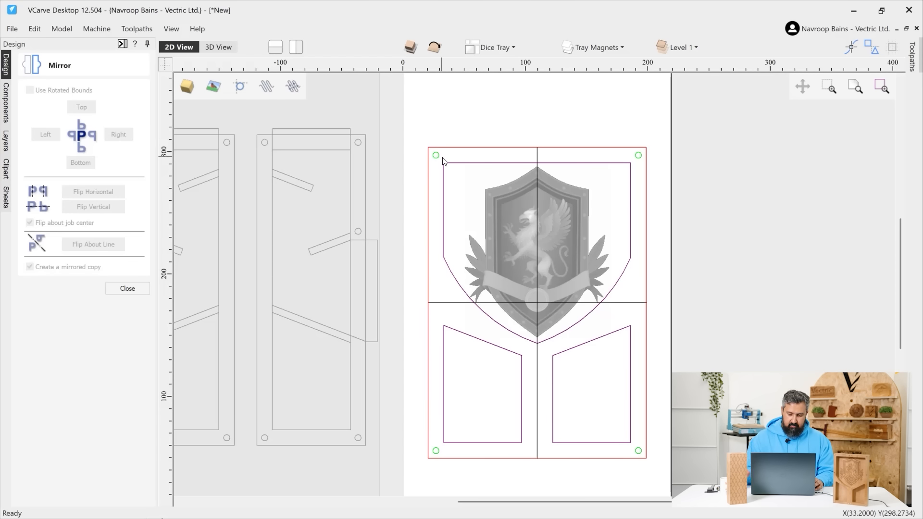
{"action": "left_click", "coordinate": [622, 47]}
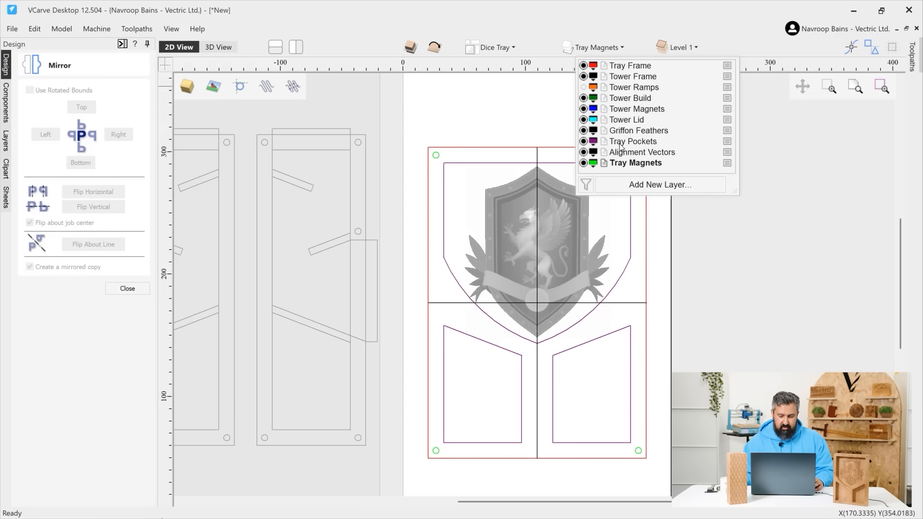
{"action": "left_click", "coordinate": [585, 153]}
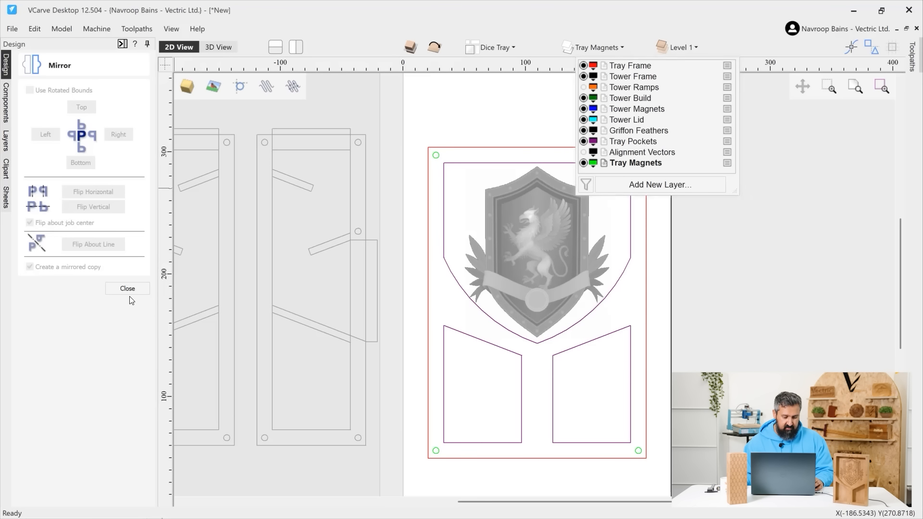
{"action": "left_click", "coordinate": [139, 289]}
{"action": "left_click", "coordinate": [140, 289]}
Step: Inspect the griffin shield relief in the 3D view from directly above
{"action": "left_click", "coordinate": [218, 47]}
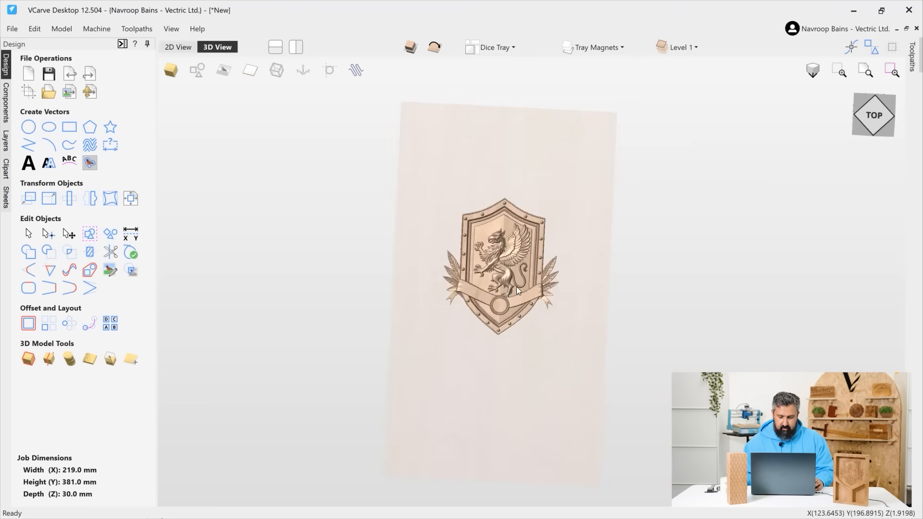
{"action": "scroll", "coordinate": [518, 284], "scroll_direction": "up", "scroll_amount": 3}
{"action": "left_click", "coordinate": [884, 117]}
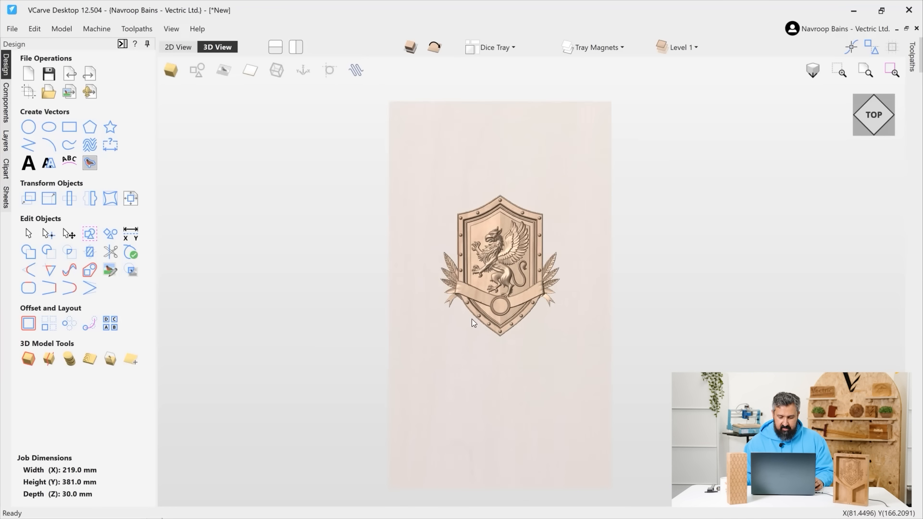
{"action": "scroll", "coordinate": [522, 294], "scroll_direction": "up", "scroll_amount": 3}
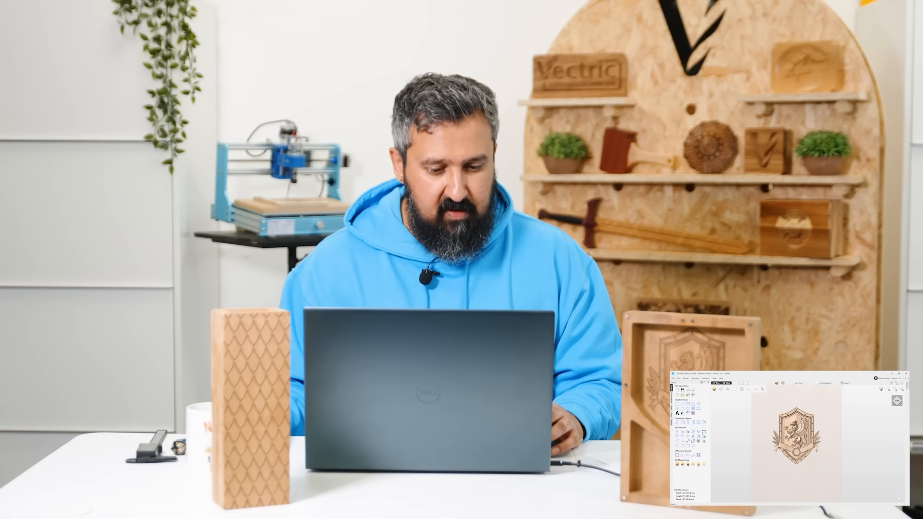
Step: Create the text "As Above" in the 2D view using the Old English Text MT TrueType font
{"action": "key", "text": "F2"}
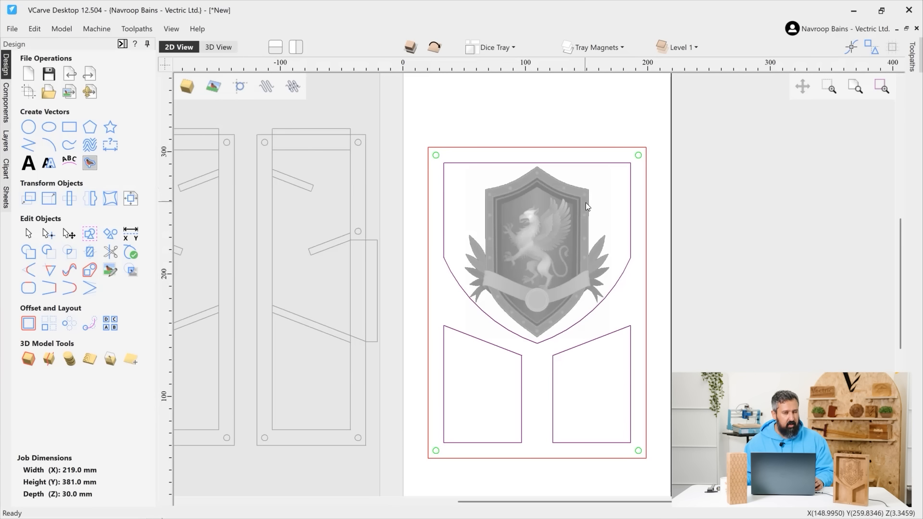
{"action": "scroll", "coordinate": [596, 226], "scroll_direction": "up", "scroll_amount": 2}
{"action": "scroll", "coordinate": [578, 234], "scroll_direction": "up", "scroll_amount": 1}
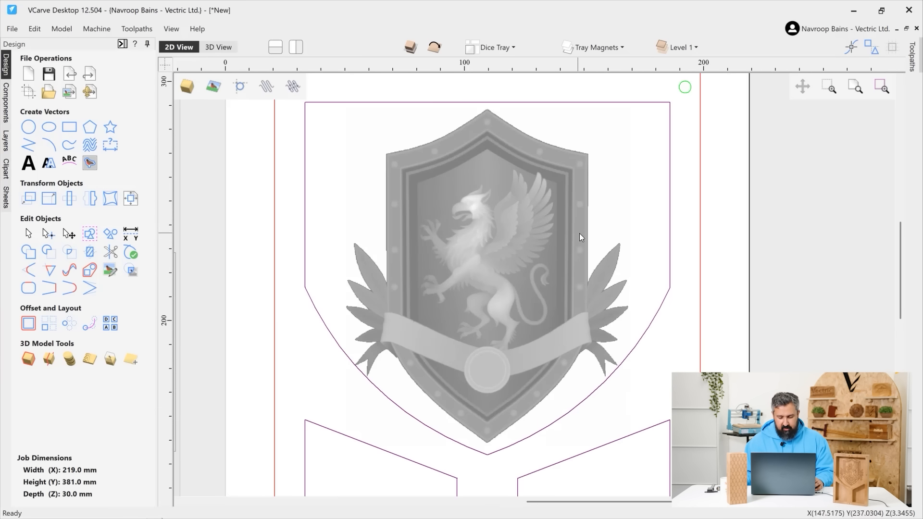
{"action": "left_click", "coordinate": [28, 164]}
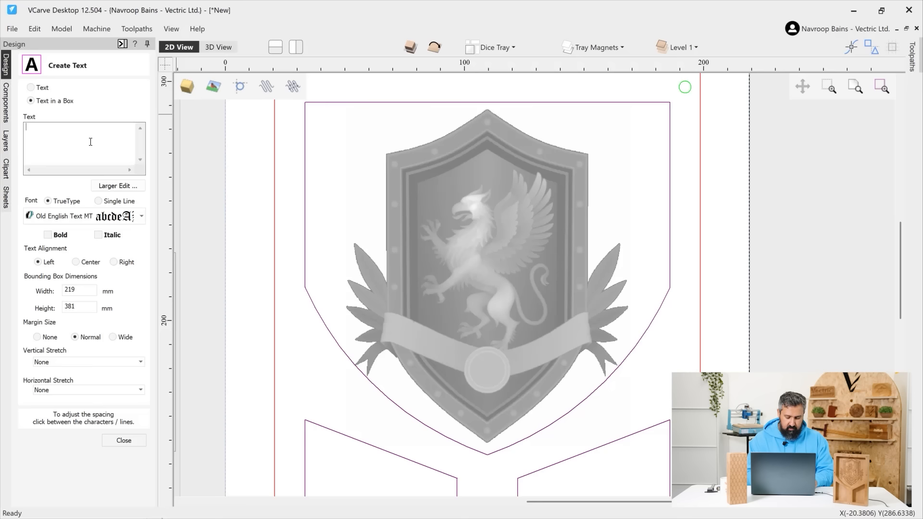
{"action": "type", "text": "s Above"}
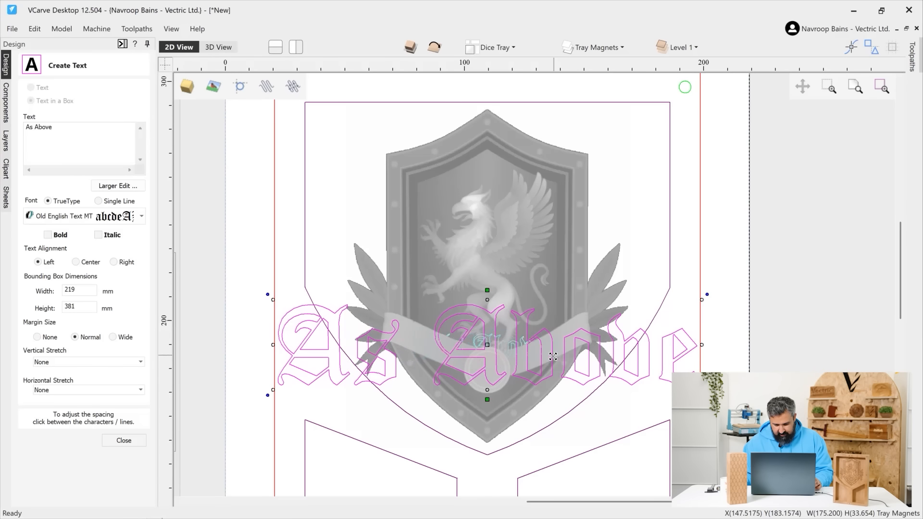
Step: Shrink the "As Above" text to a bounding box about 60 mm wide and rotate it along the left half of the shield's ribbon
{"action": "left_click_drag", "start_coordinate": [553, 356], "coordinate": [442, 347], "text": "shift"}
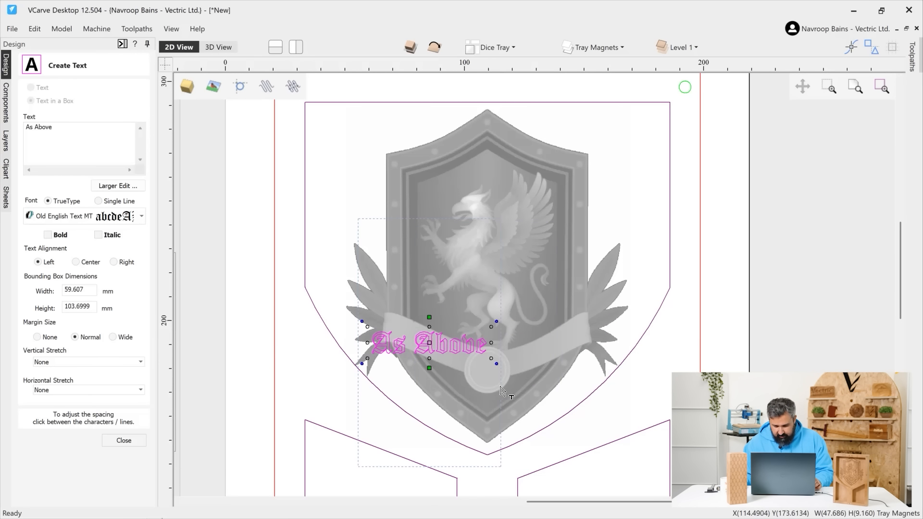
{"action": "left_click_drag", "start_coordinate": [497, 363], "coordinate": [514, 387]}
{"action": "scroll", "coordinate": [451, 378], "scroll_direction": "up", "scroll_amount": 3}
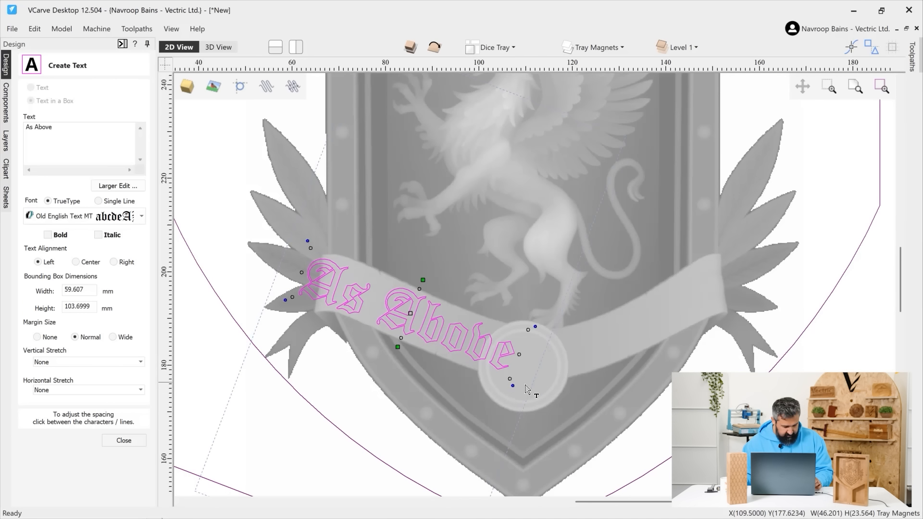
Step: Scale the "As Above" text down to a bounding box about 36 mm wide and centre it within the ribbon's left half
{"action": "left_click_drag", "start_coordinate": [508, 378], "coordinate": [485, 376]}
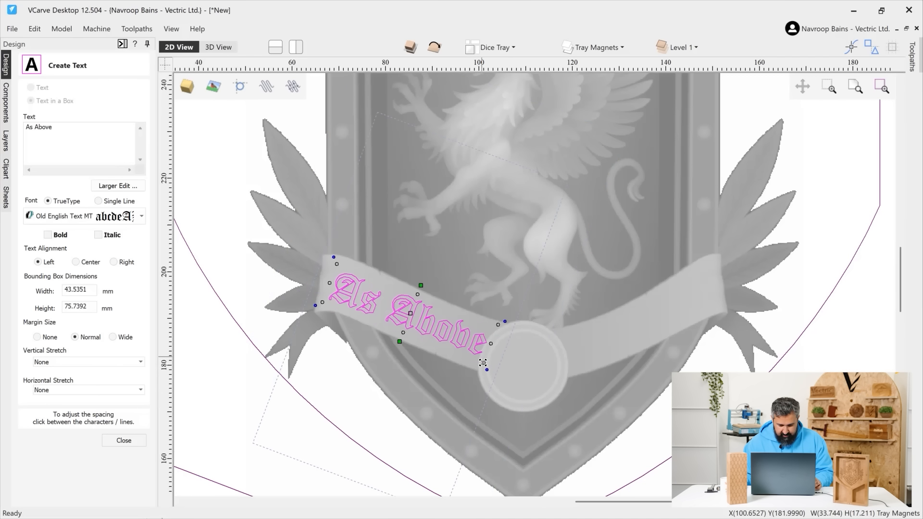
{"action": "left_click_drag", "start_coordinate": [446, 333], "coordinate": [436, 329]}
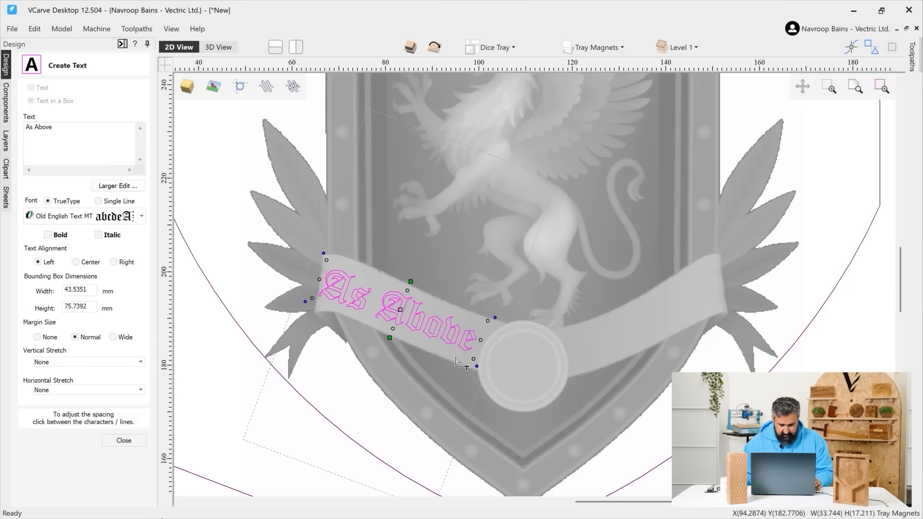
{"action": "mouse_move", "coordinate": [473, 358]}
{"action": "left_mouse_down"}
{"action": "mouse_move", "coordinate": [476, 366]}
{"action": "mouse_move", "coordinate": [461, 347]}
{"action": "left_mouse_up"}
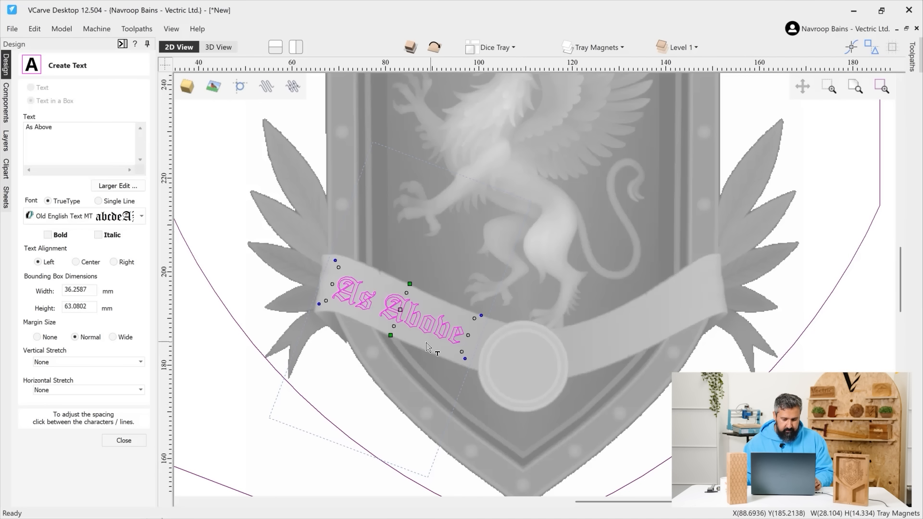
{"action": "key", "text": "Right"}
{"action": "key", "text": "Right"}
{"action": "key", "text": "Down"}
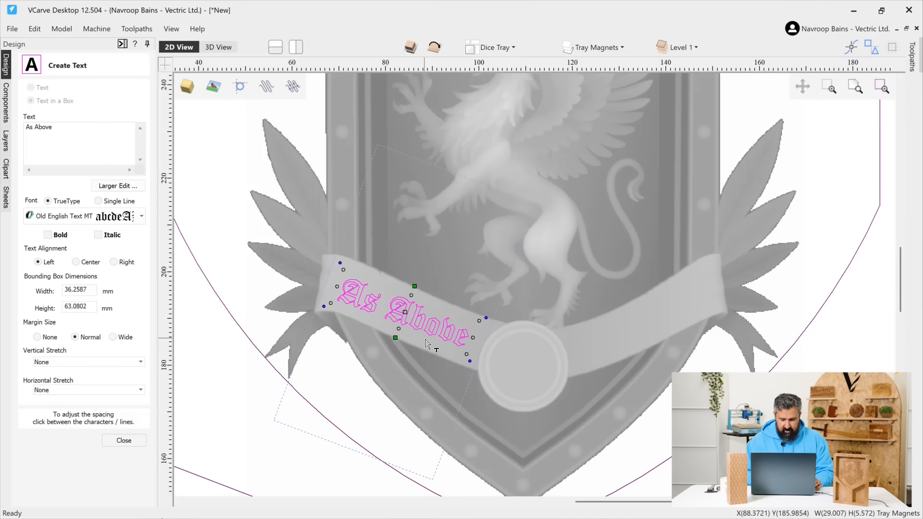
Step: Create the text "So Below" in Old English Text MT, about 95 mm wide, across the griffin shield
{"action": "scroll", "coordinate": [512, 307], "scroll_direction": "down", "scroll_amount": 3}
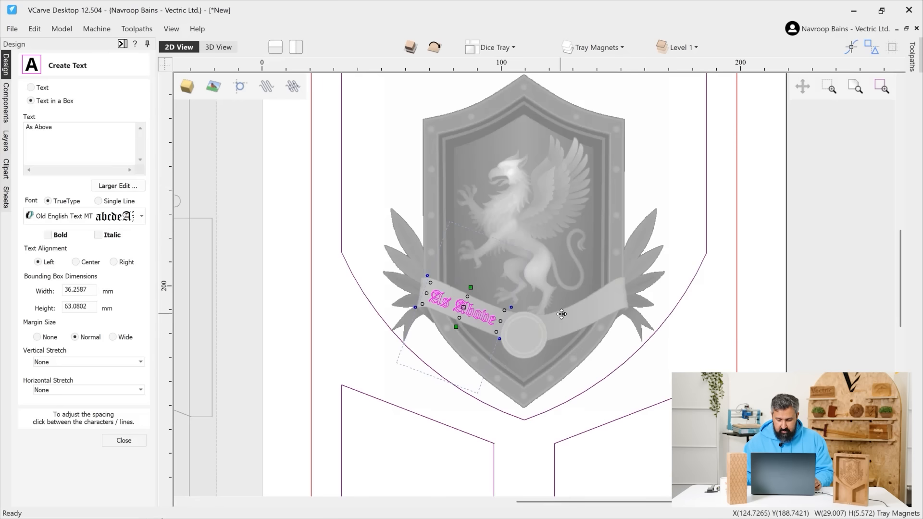
{"action": "left_click", "coordinate": [372, 417]}
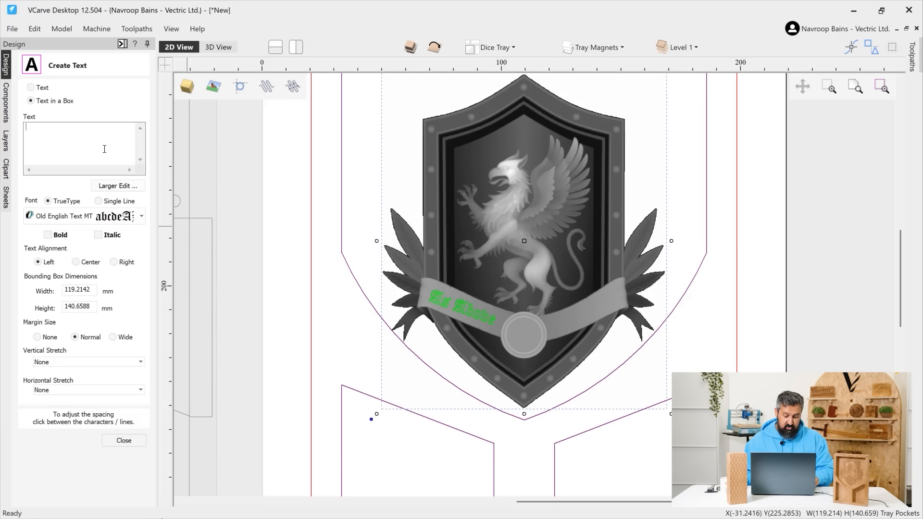
{"action": "type", "text": "So Below"}
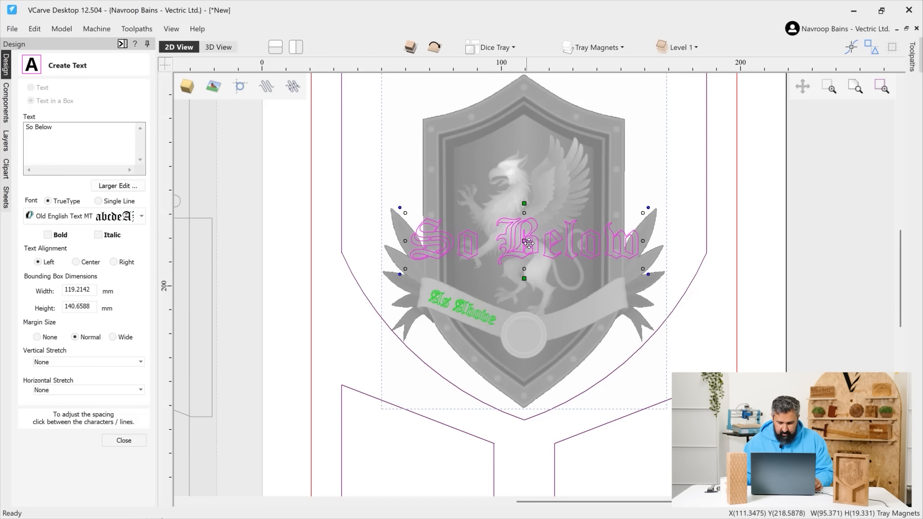
{"action": "left_click", "coordinate": [643, 267]}
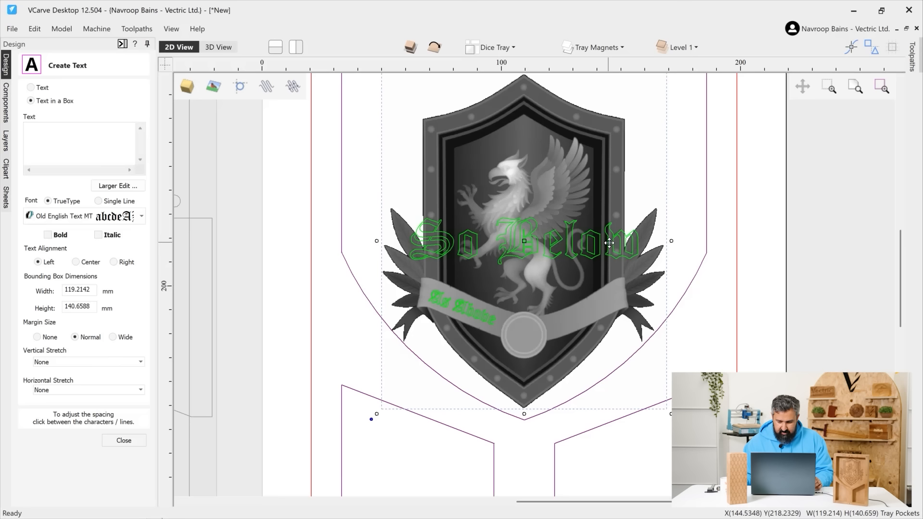
{"action": "key", "text": "Escape"}
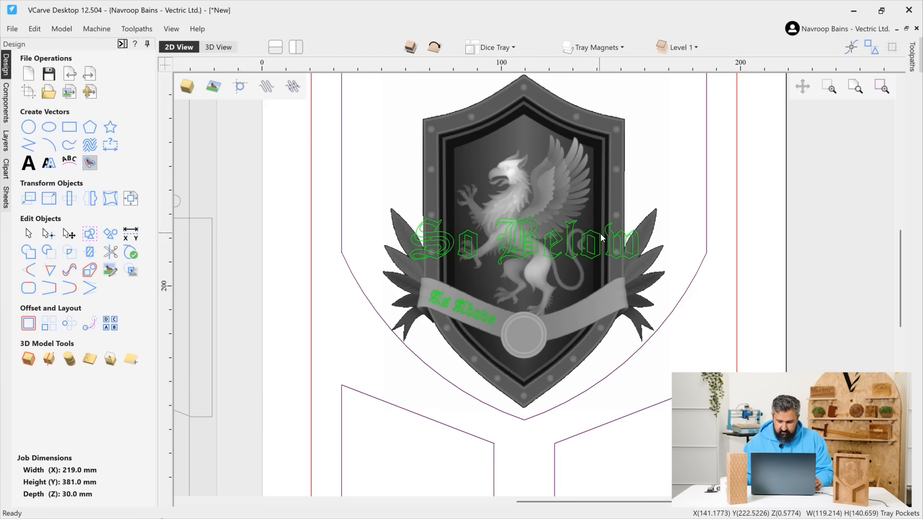
Step: Scale the "So Below" text about its centre to about 37 mm wide and move it onto the right half of the ribbon
{"action": "left_click", "coordinate": [597, 235]}
{"action": "left_click", "coordinate": [605, 251]}
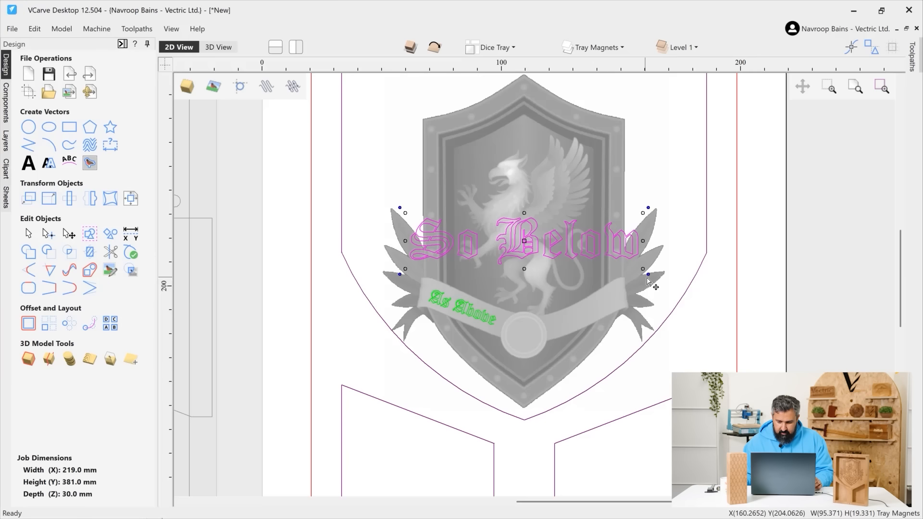
{"action": "left_click_drag", "start_coordinate": [643, 267], "coordinate": [604, 251], "text": "alt"}
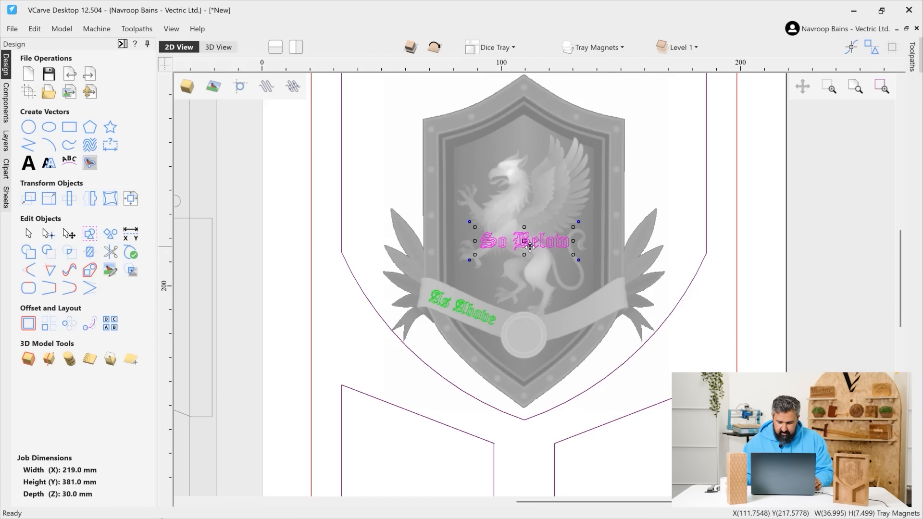
{"action": "left_click_drag", "start_coordinate": [530, 247], "coordinate": [592, 311]}
Step: Rotate "So Below" to follow the slope of the ribbon's right half, shrink it slightly and position it within the ribbon
{"action": "scroll", "coordinate": [592, 310], "scroll_direction": "up", "scroll_amount": 3}
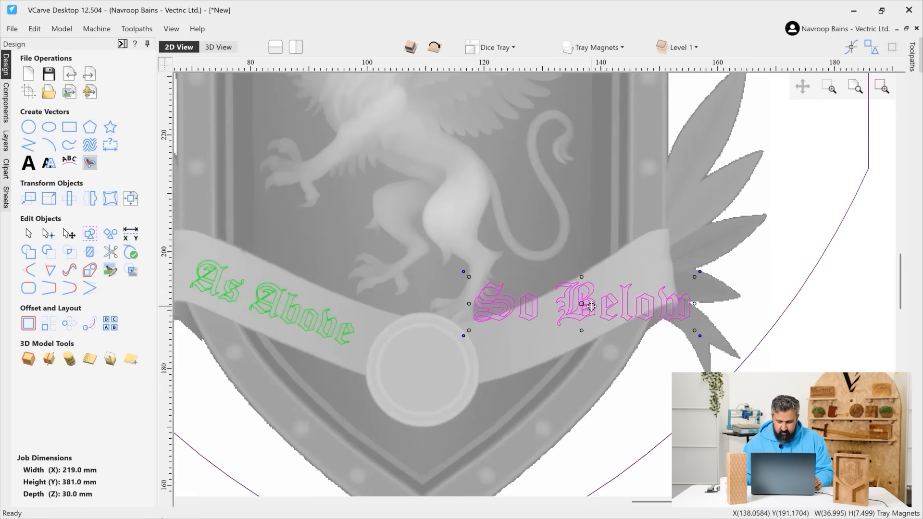
{"action": "scroll", "coordinate": [591, 306], "scroll_direction": "up", "scroll_amount": 2}
{"action": "scroll", "coordinate": [656, 336], "scroll_direction": "down", "scroll_amount": 2}
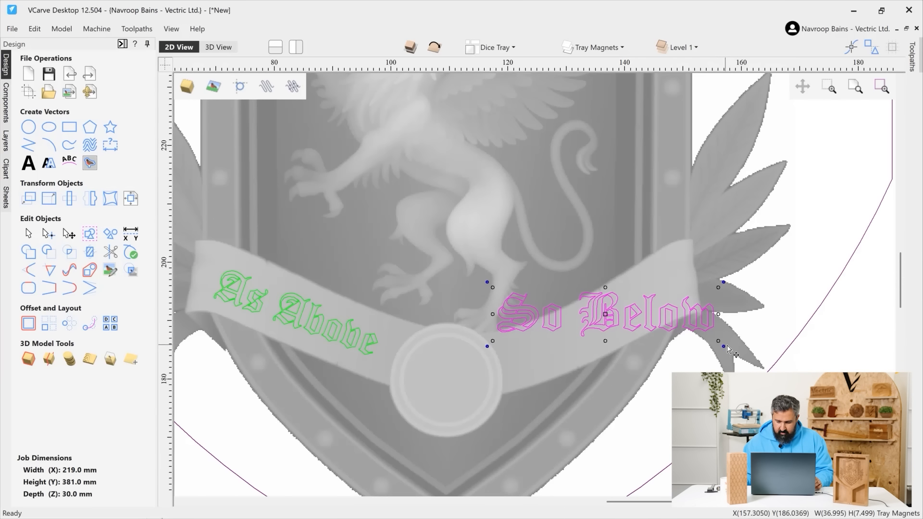
{"action": "left_click_drag", "start_coordinate": [723, 345], "coordinate": [714, 327]}
{"action": "left_click_drag", "start_coordinate": [636, 311], "coordinate": [622, 318]}
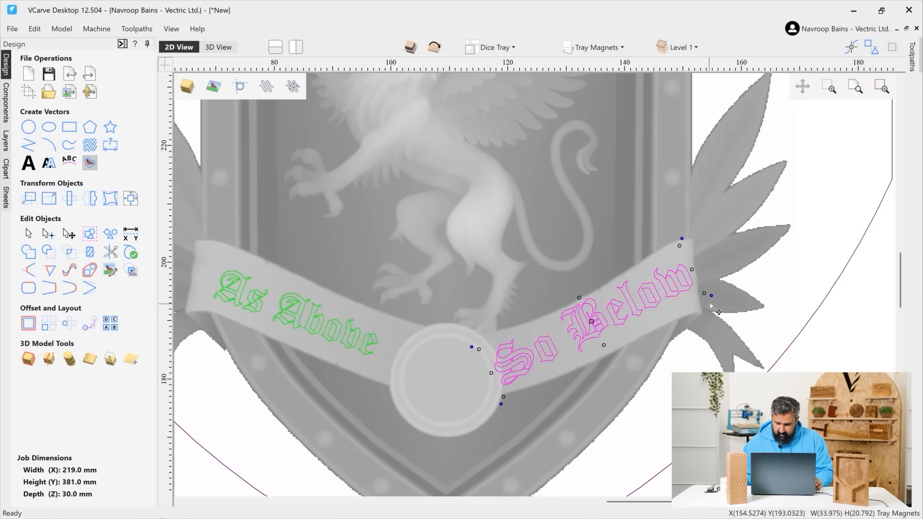
{"action": "left_click_drag", "start_coordinate": [709, 296], "coordinate": [711, 300]}
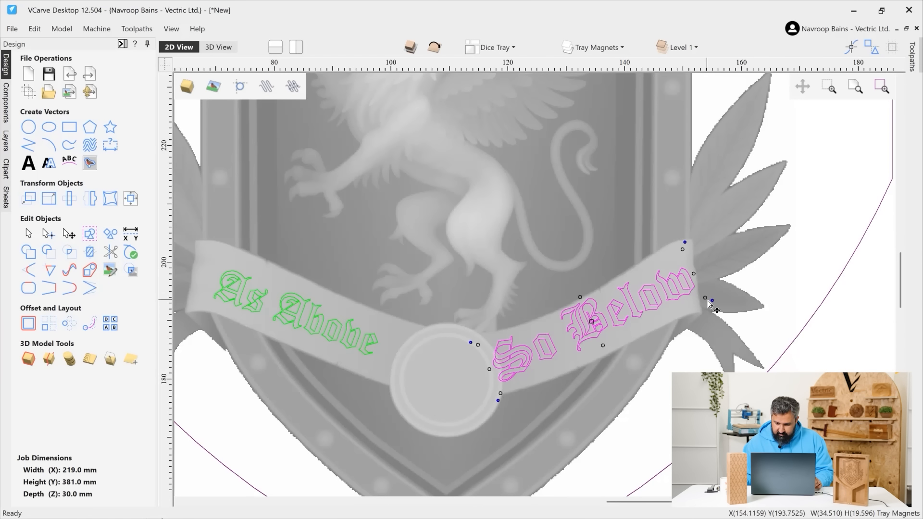
{"action": "left_click_drag", "start_coordinate": [708, 302], "coordinate": [620, 322]}
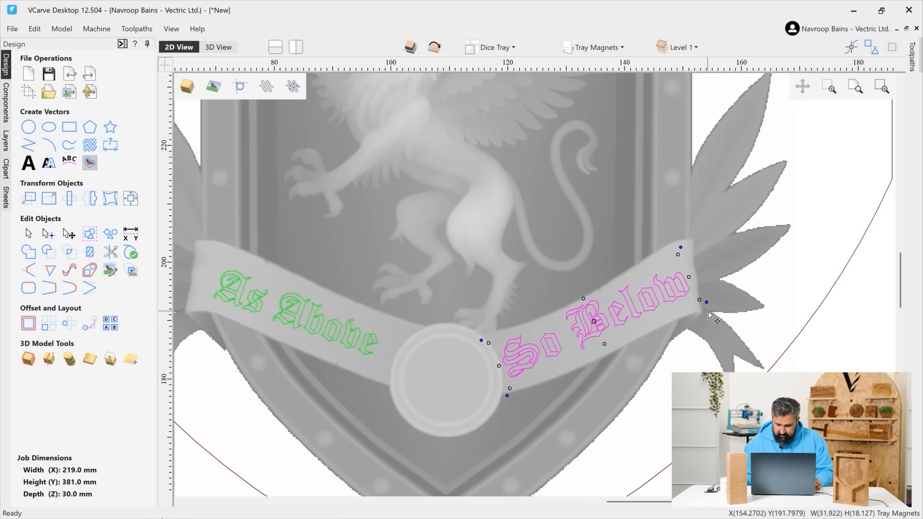
Step: Scale the "So Below" text down about its centre to a bounding box about 28 mm wide within the ribbon's right half
{"action": "left_click_drag", "start_coordinate": [700, 301], "coordinate": [692, 297]}
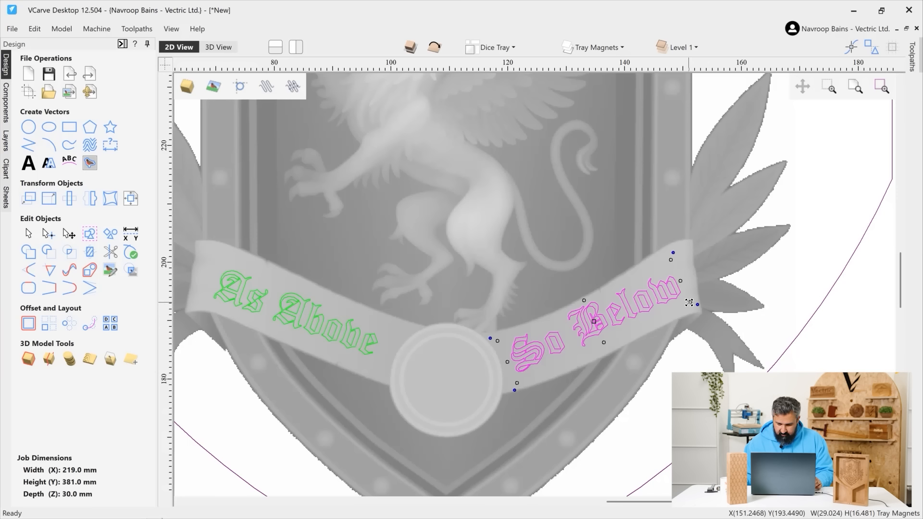
{"action": "left_click_drag", "start_coordinate": [688, 303], "coordinate": [684, 304]}
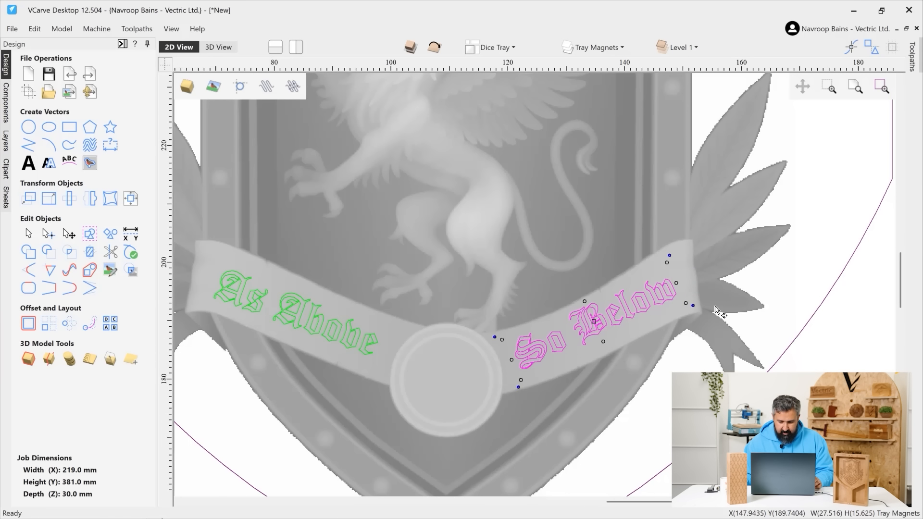
{"action": "left_click", "coordinate": [669, 311]}
{"action": "scroll", "coordinate": [529, 308], "scroll_direction": "down", "scroll_amount": 2}
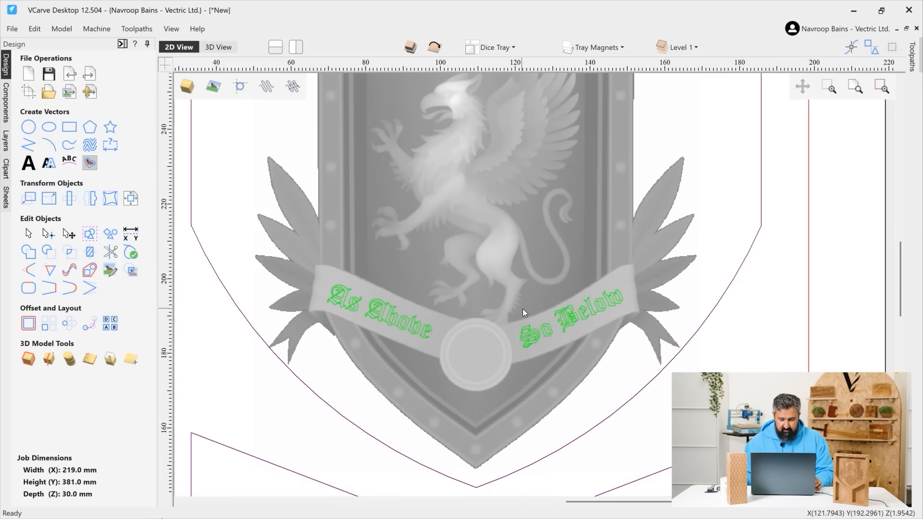
{"action": "scroll", "coordinate": [522, 308], "scroll_direction": "down", "scroll_amount": 2}
{"action": "scroll", "coordinate": [515, 299], "scroll_direction": "up", "scroll_amount": 3}
Step: Move both ribbon texts, "As Above" and "So Below", onto a new layer named "Text" with a light blue drawing colour
{"action": "left_click", "coordinate": [425, 319]}
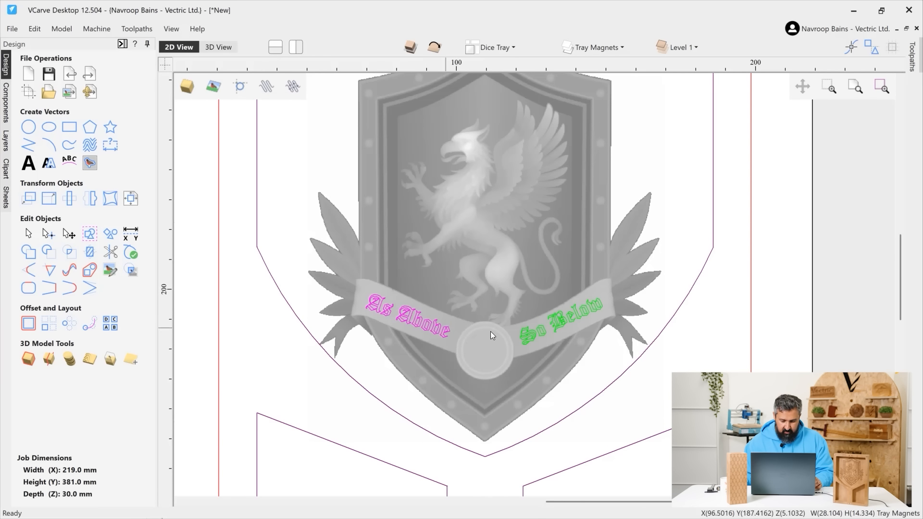
{"action": "left_click", "coordinate": [548, 326], "text": "shift"}
{"action": "left_click", "coordinate": [540, 328], "text": "shift"}
{"action": "right_click", "coordinate": [540, 328]}
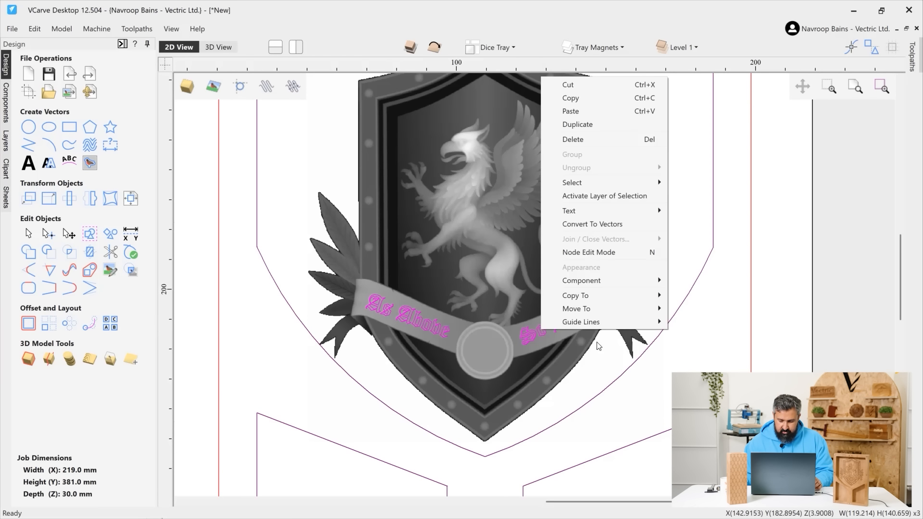
{"action": "mouse_move", "coordinate": [621, 310]}
{"action": "mouse_move", "coordinate": [697, 337]}
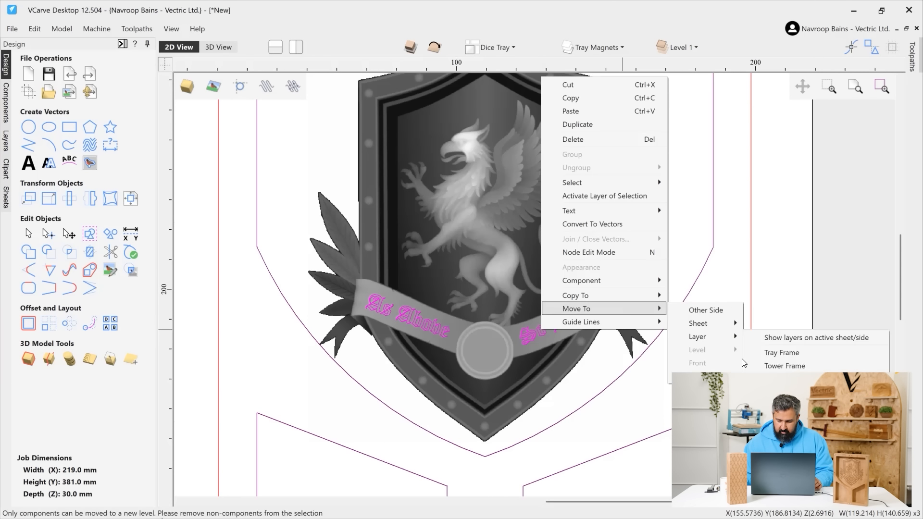
{"action": "left_click", "coordinate": [768, 379]}
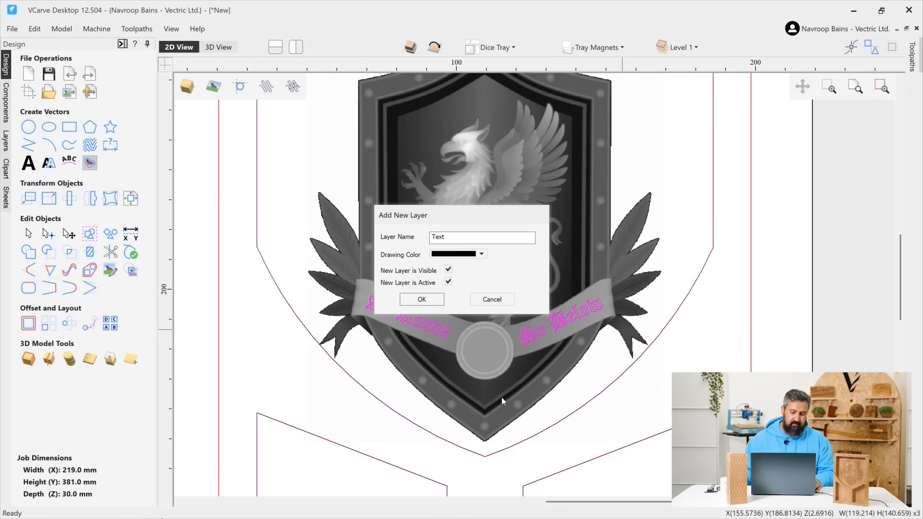
{"action": "left_click", "coordinate": [479, 253]}
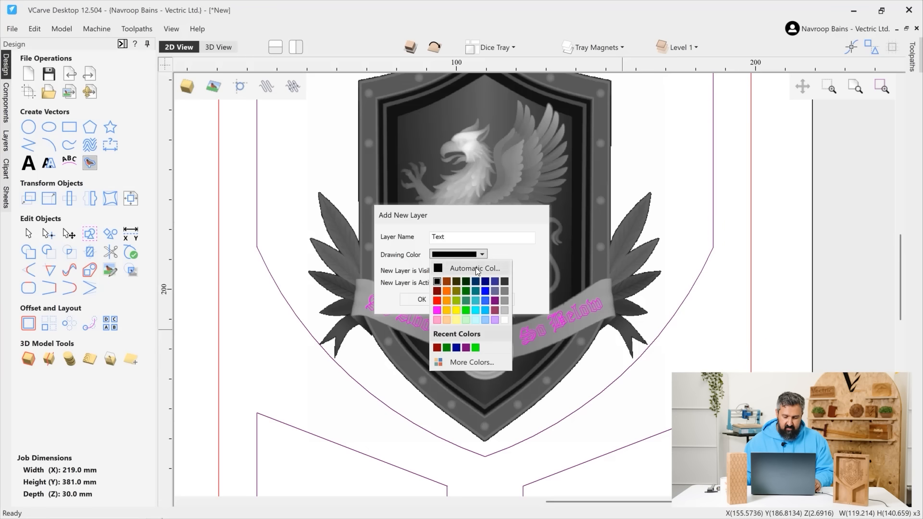
{"action": "left_click", "coordinate": [485, 311]}
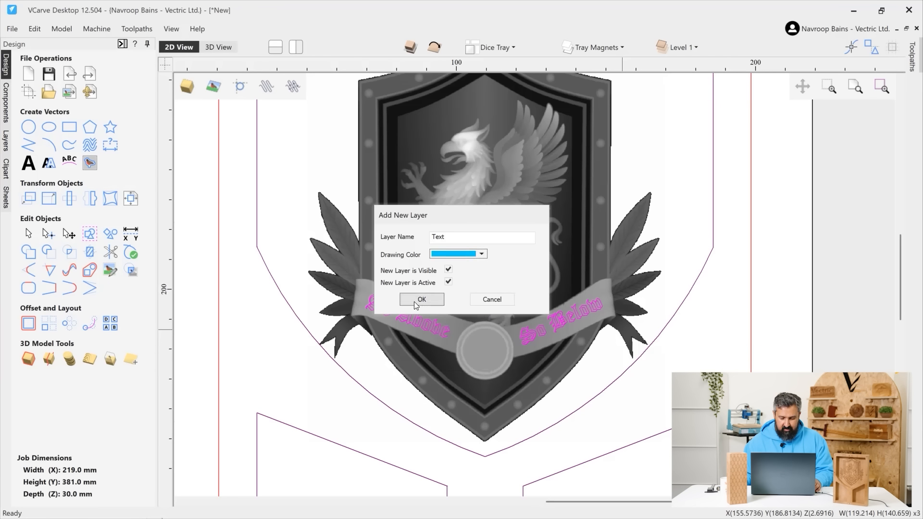
{"action": "left_click", "coordinate": [416, 300]}
{"action": "left_click", "coordinate": [597, 353]}
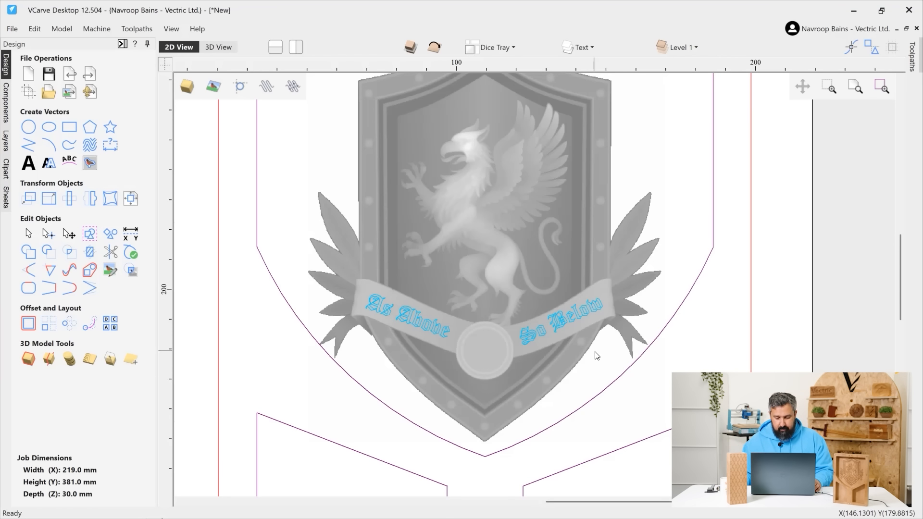
Step: Import D20.dxf and scale the die artwork to about 10 mm wide, placed inside the round medallion of the ribbon
{"action": "scroll", "coordinate": [596, 355], "scroll_direction": "down", "scroll_amount": 2}
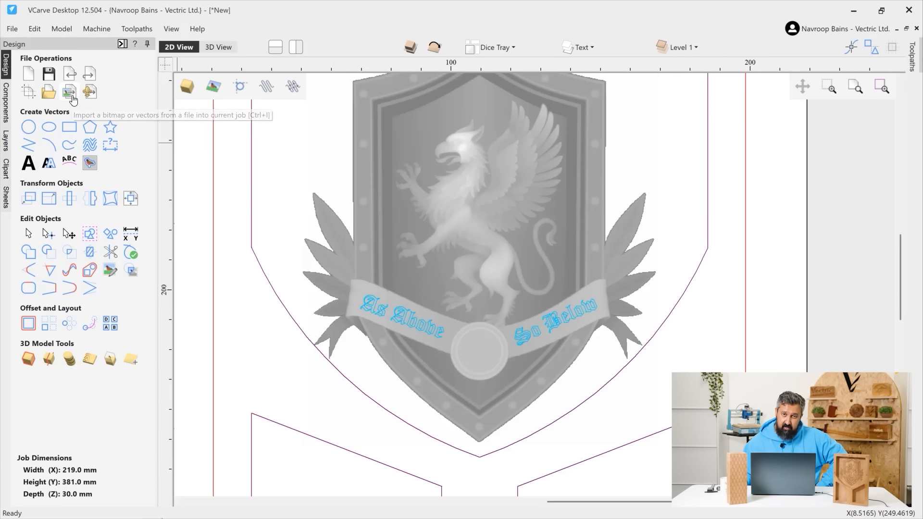
{"action": "left_click", "coordinate": [69, 93]}
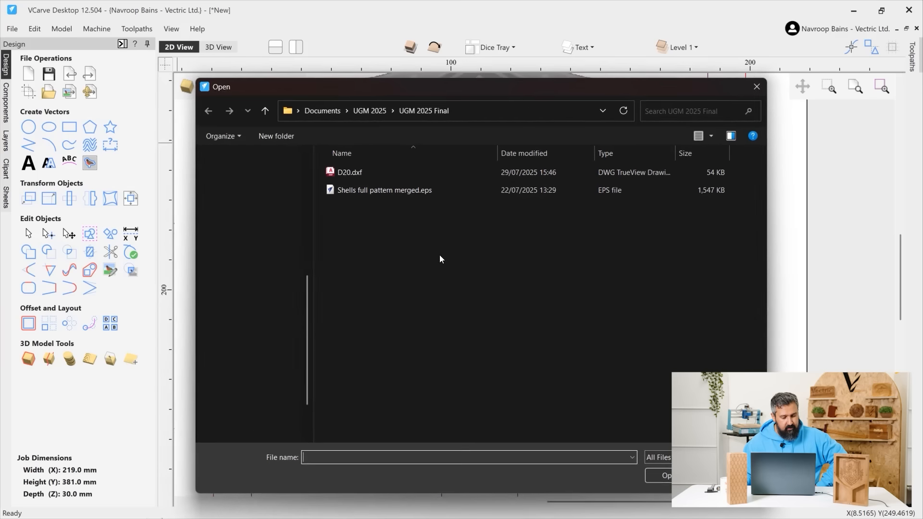
{"action": "double_click", "coordinate": [349, 173]}
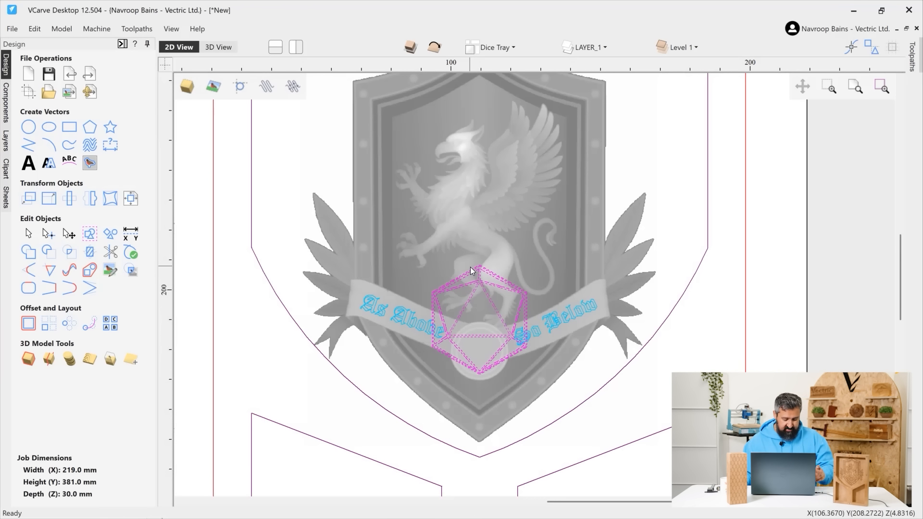
{"action": "left_click", "coordinate": [501, 316]}
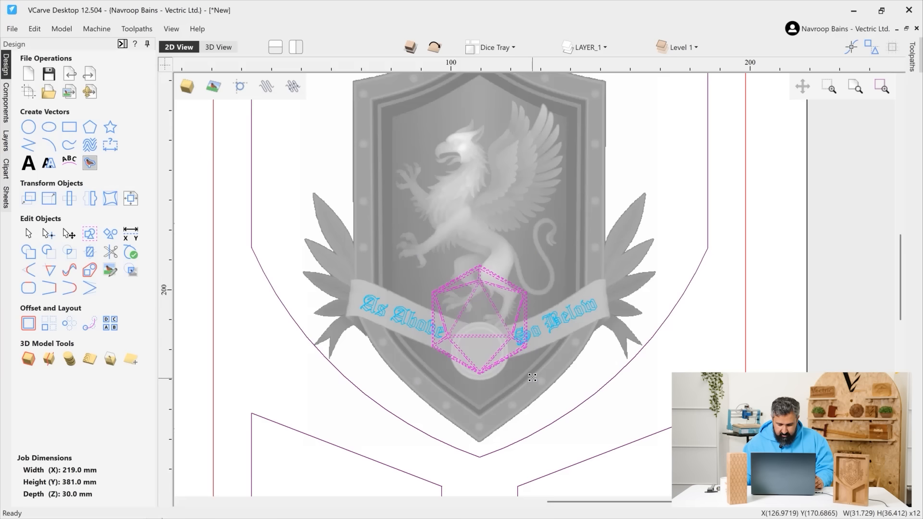
{"action": "left_click_drag", "start_coordinate": [532, 377], "coordinate": [474, 365]}
{"action": "scroll", "coordinate": [489, 321], "scroll_direction": "up", "scroll_amount": 2}
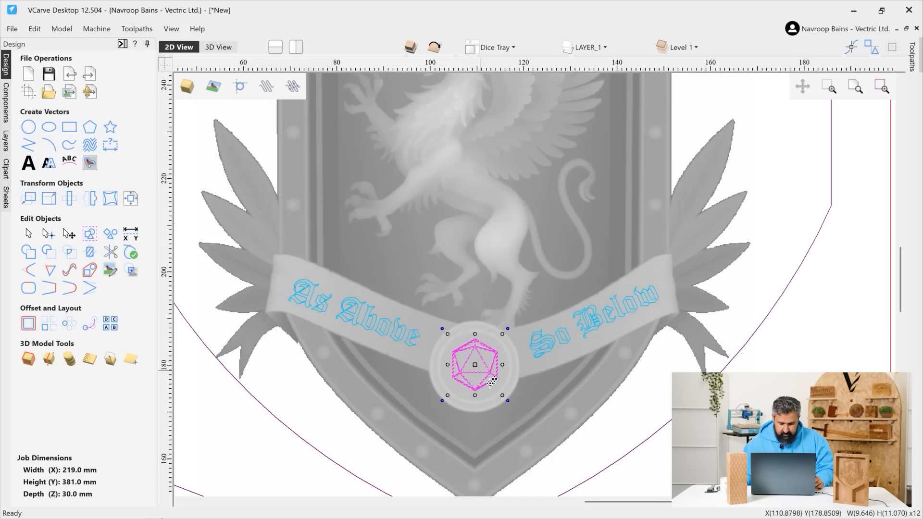
{"action": "left_click", "coordinate": [639, 389]}
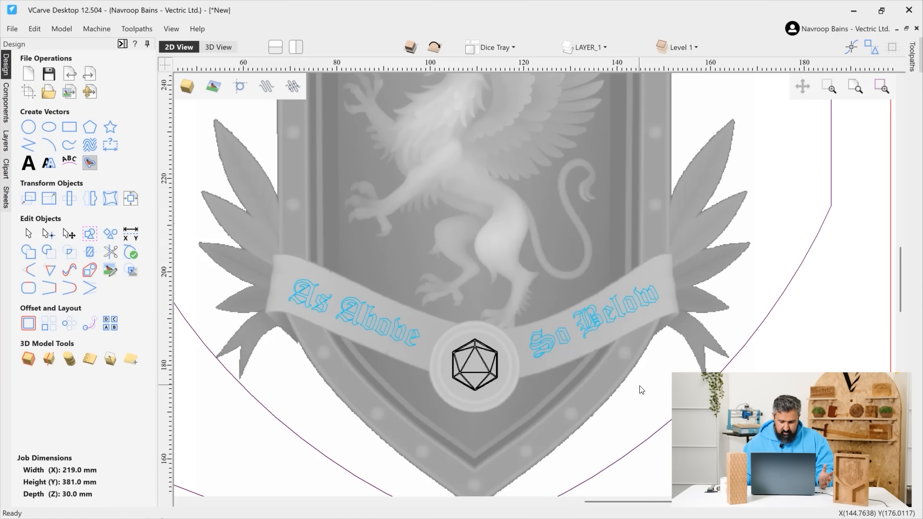
Step: Set the home position's Z gap above the material to 10 mm in the Dice Tray sheet's material setup for toolpaths
{"action": "scroll", "coordinate": [642, 389], "scroll_direction": "down", "scroll_amount": 2}
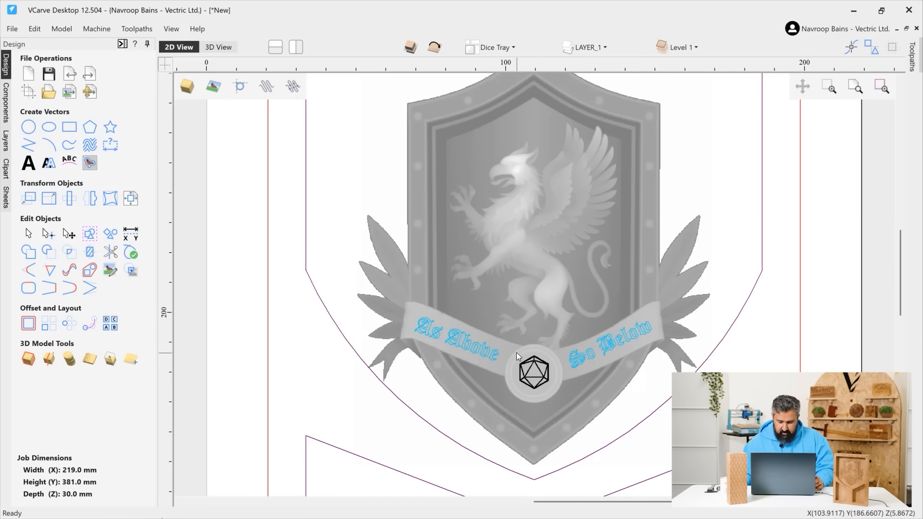
{"action": "scroll", "coordinate": [538, 349], "scroll_direction": "down", "scroll_amount": 2}
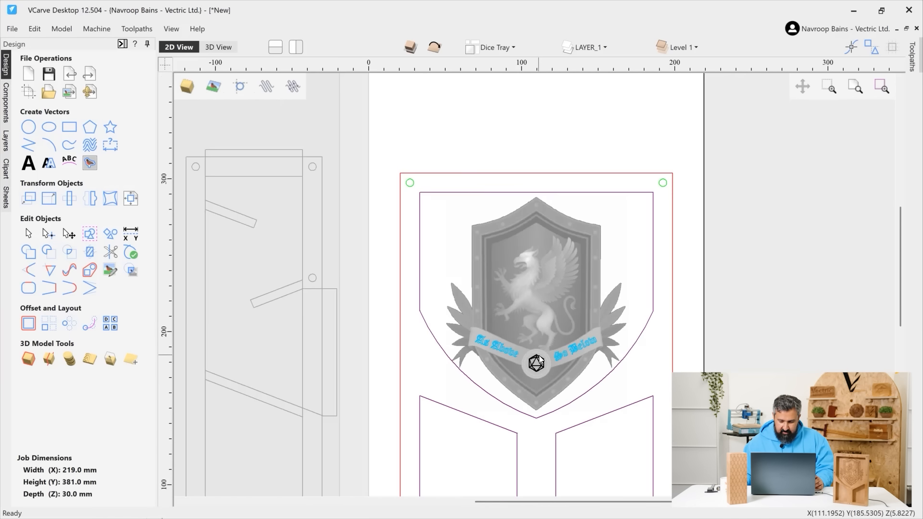
{"action": "scroll", "coordinate": [539, 358], "scroll_direction": "down", "scroll_amount": 3}
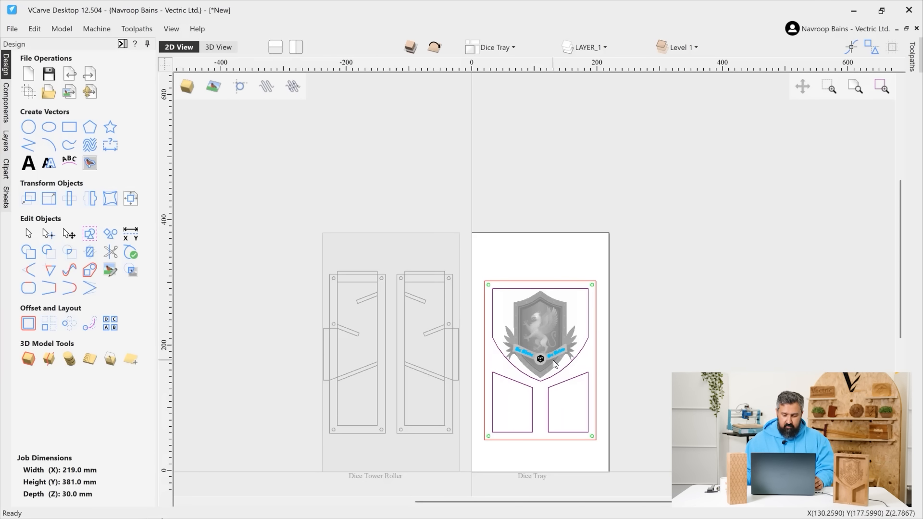
{"action": "left_click", "coordinate": [854, 86]}
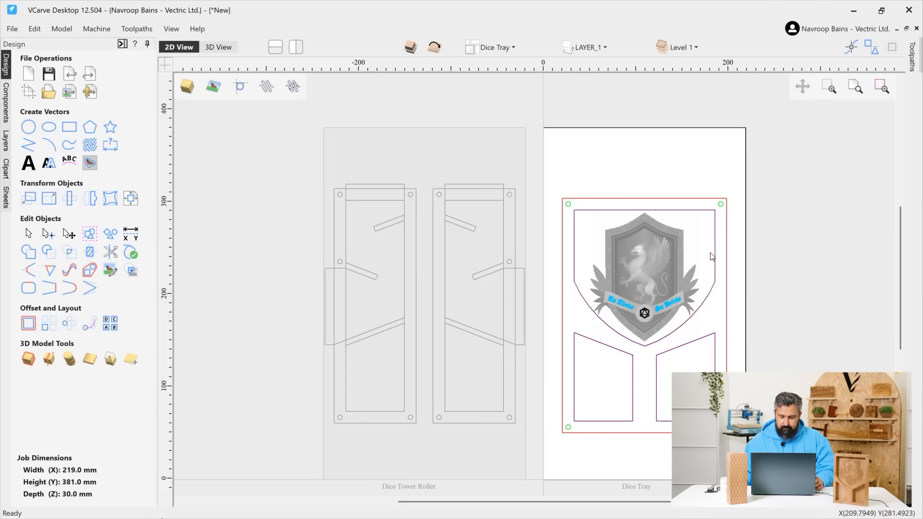
{"action": "left_click", "coordinate": [122, 44]}
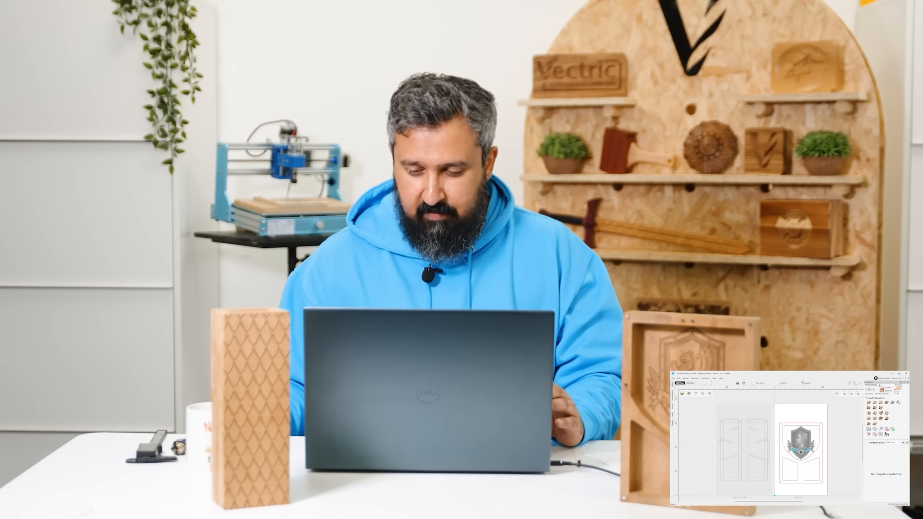
{"action": "left_click", "coordinate": [870, 390]}
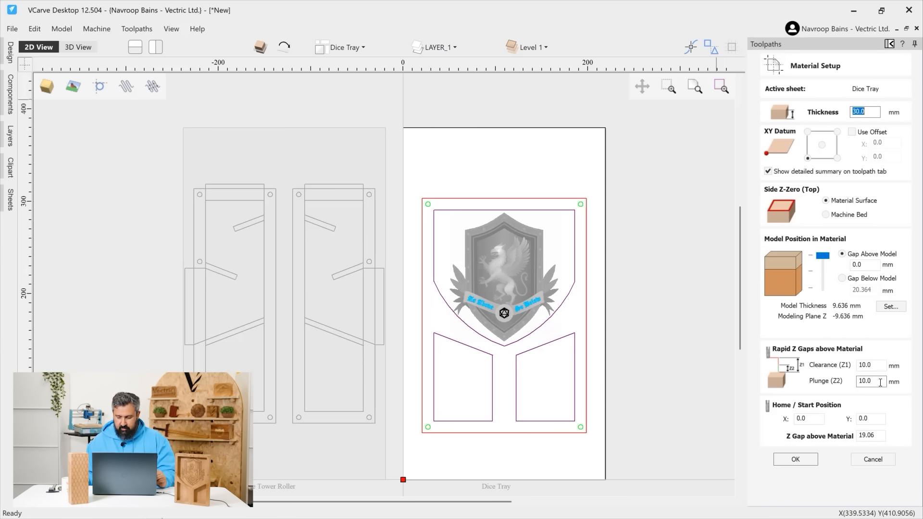
{"action": "double_click", "coordinate": [876, 435]}
{"action": "type", "text": "1"}
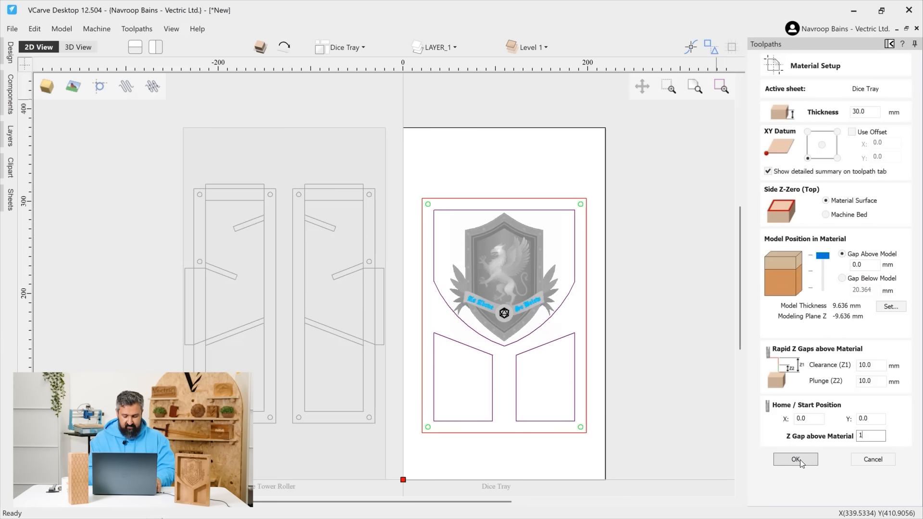
{"action": "type", "text": "0"}
{"action": "left_click", "coordinate": [805, 462]}
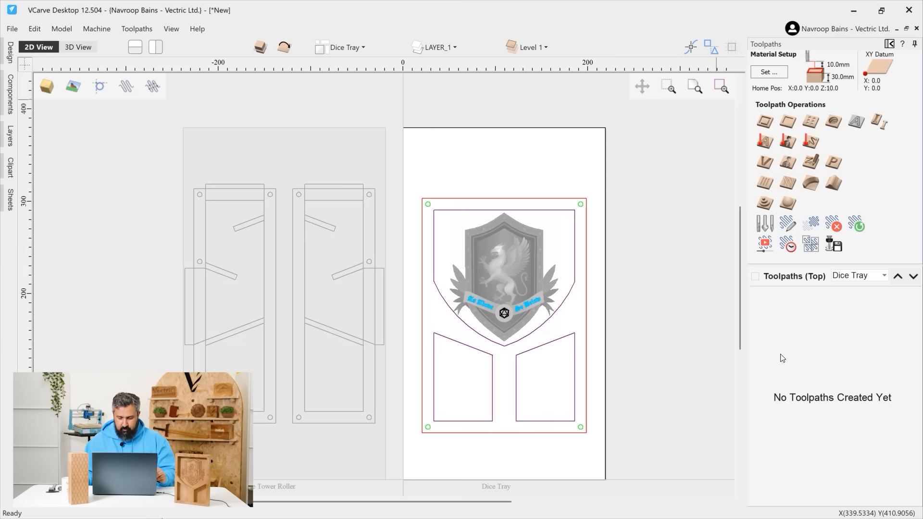
Step: Start a Pocket toolpath on the shield-shaped outline and the two lower pocket outlines with a 22 mm cut depth
{"action": "left_click", "coordinate": [786, 134]}
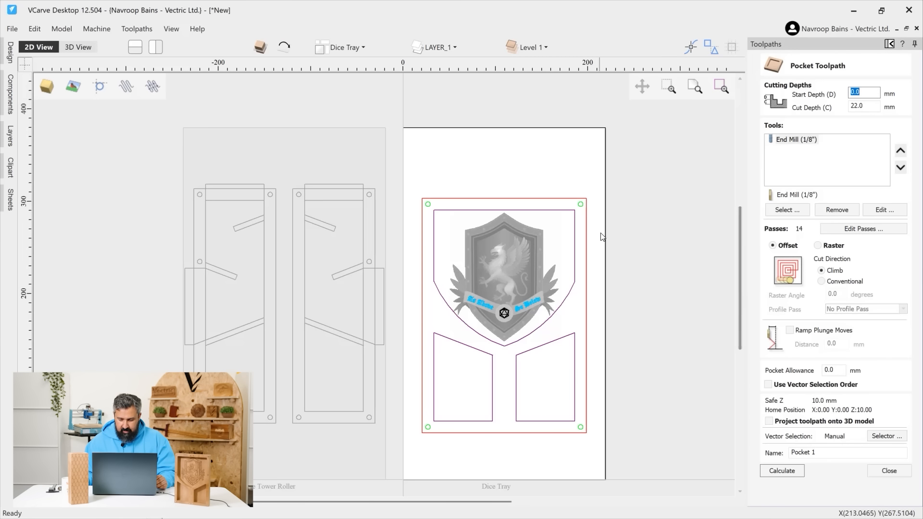
{"action": "left_click", "coordinate": [574, 276]}
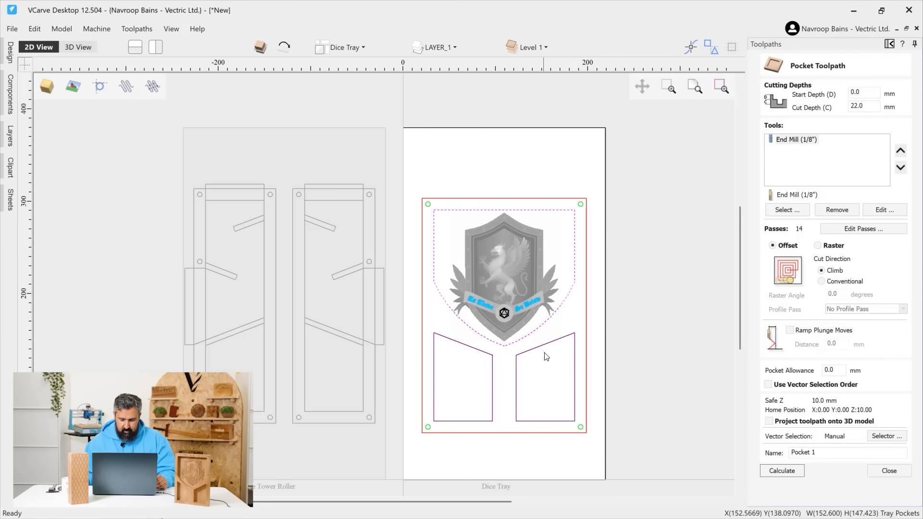
{"action": "left_click", "coordinate": [548, 346], "text": "shift"}
{"action": "left_click", "coordinate": [491, 360], "text": "shift"}
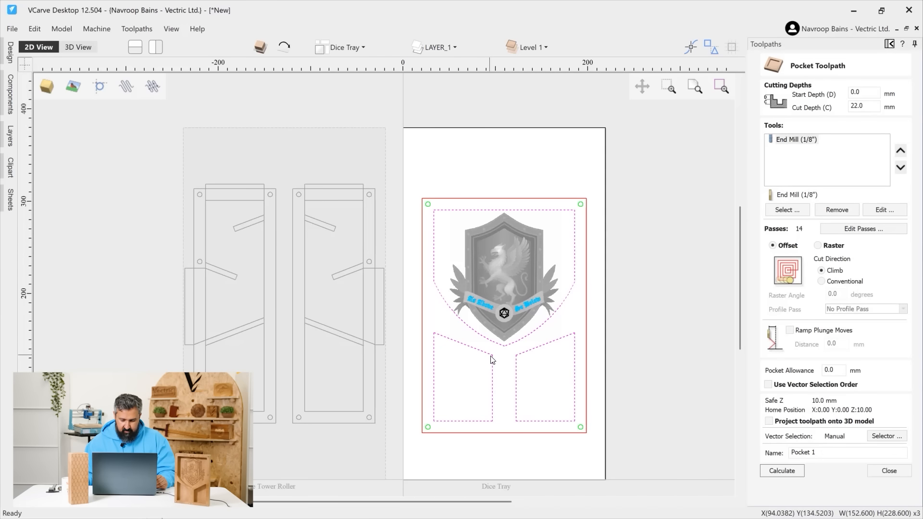
{"action": "left_click", "coordinate": [863, 105]}
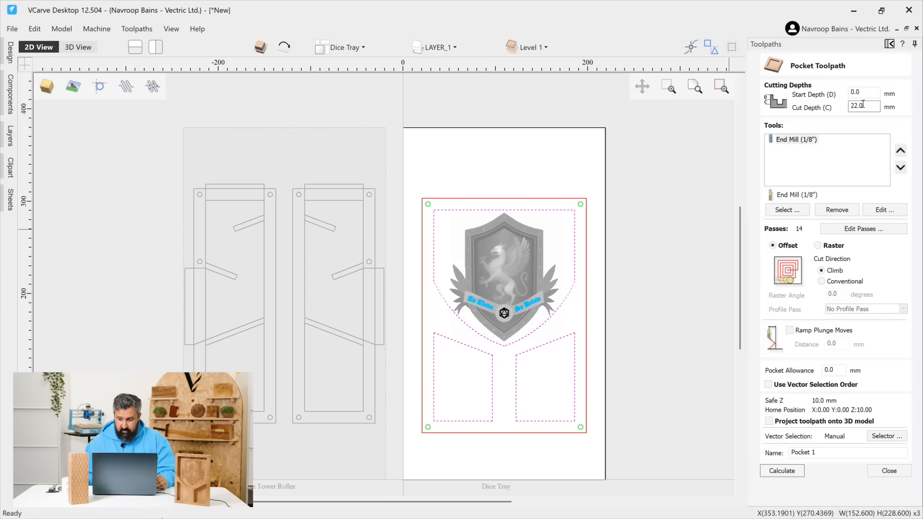
Step: Replace the pocket toolpath's tool with the 1/4" End Mill from the imperial tools
{"action": "left_click", "coordinate": [836, 209]}
{"action": "left_click", "coordinate": [787, 210]}
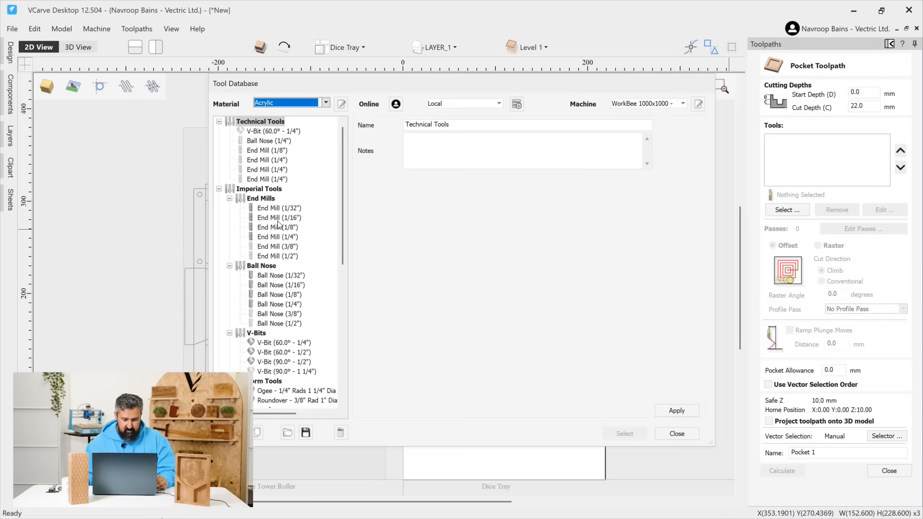
{"action": "left_click", "coordinate": [282, 237]}
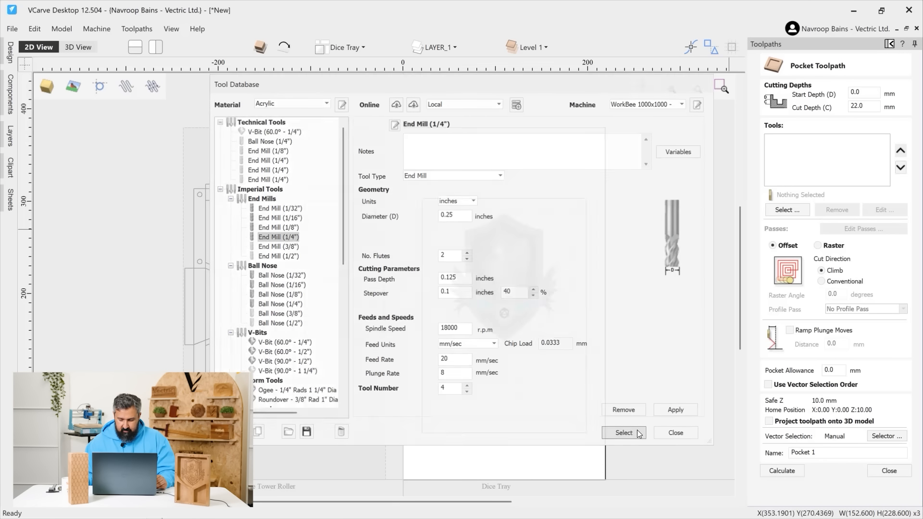
{"action": "left_click", "coordinate": [633, 433]}
Step: Name the toolpath "Pocket Tray" and choose the Raster clearing strategy
{"action": "left_click", "coordinate": [825, 452]}
{"action": "key", "text": "BackSpace"}
{"action": "type", "text": "Tray"}
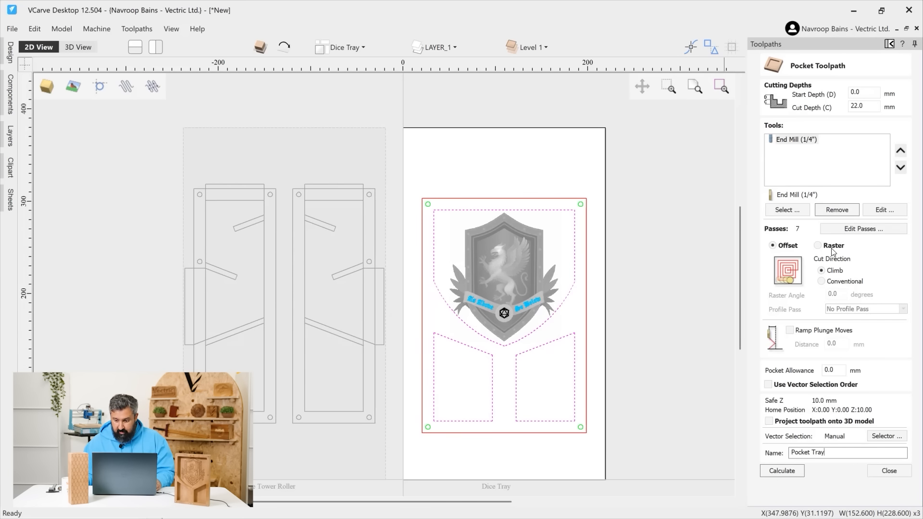
{"action": "left_click", "coordinate": [832, 250]}
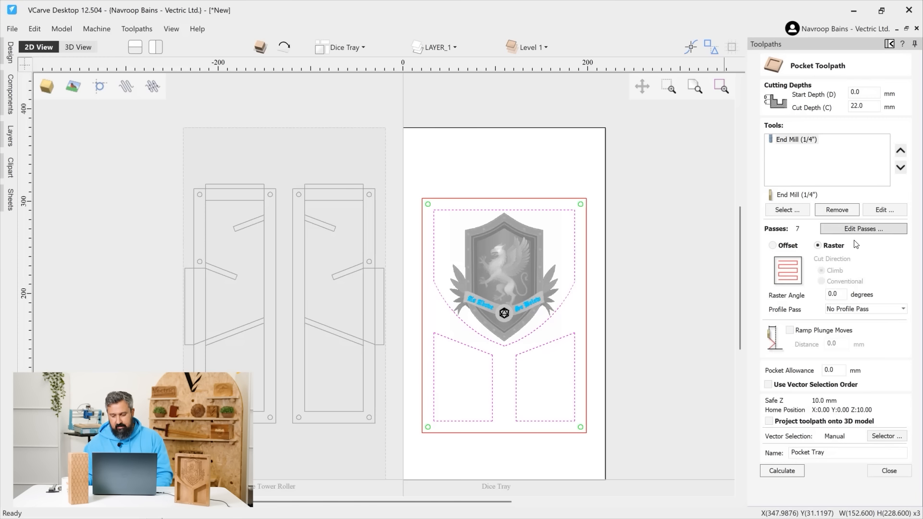
Step: Set the 1/4" End Mill's stepover to 10% and calculate the Pocket Tray toolpath
{"action": "left_click", "coordinate": [883, 209]}
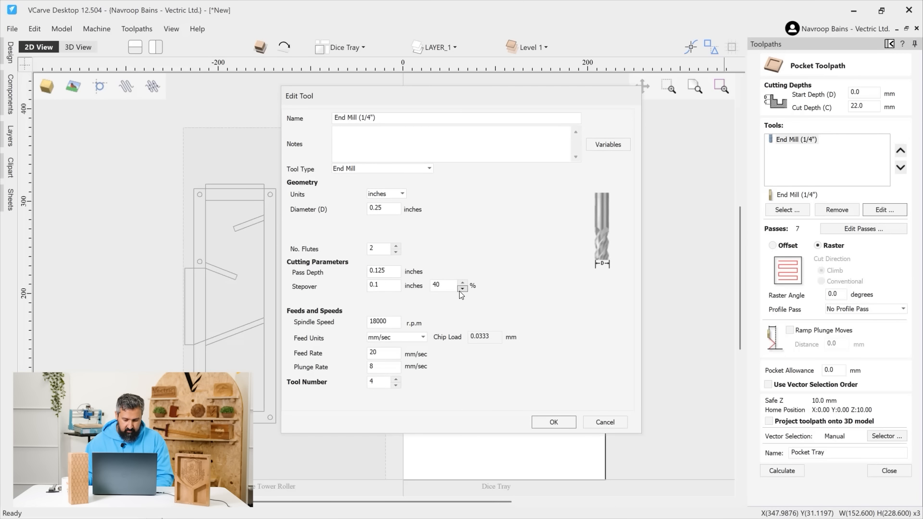
{"action": "left_click", "coordinate": [460, 289]}
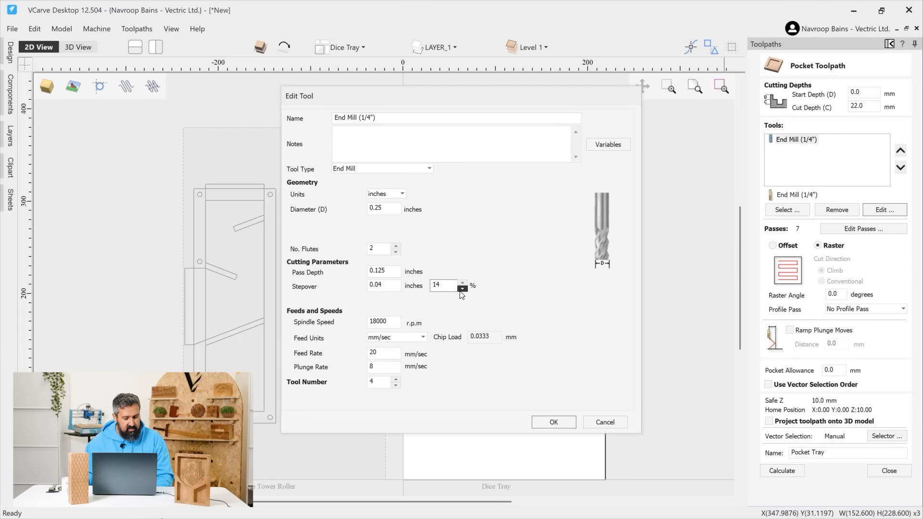
{"action": "left_click", "coordinate": [462, 289]}
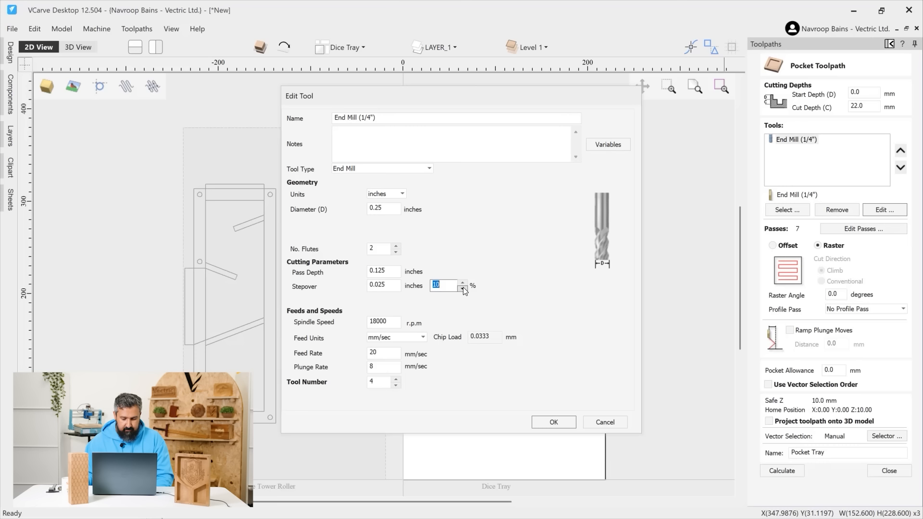
{"action": "left_click", "coordinate": [553, 422]}
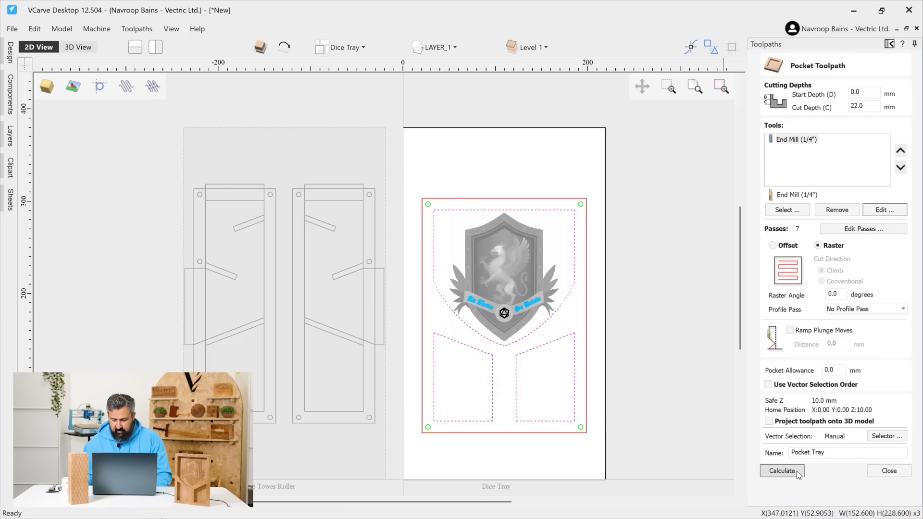
{"action": "left_click", "coordinate": [797, 472]}
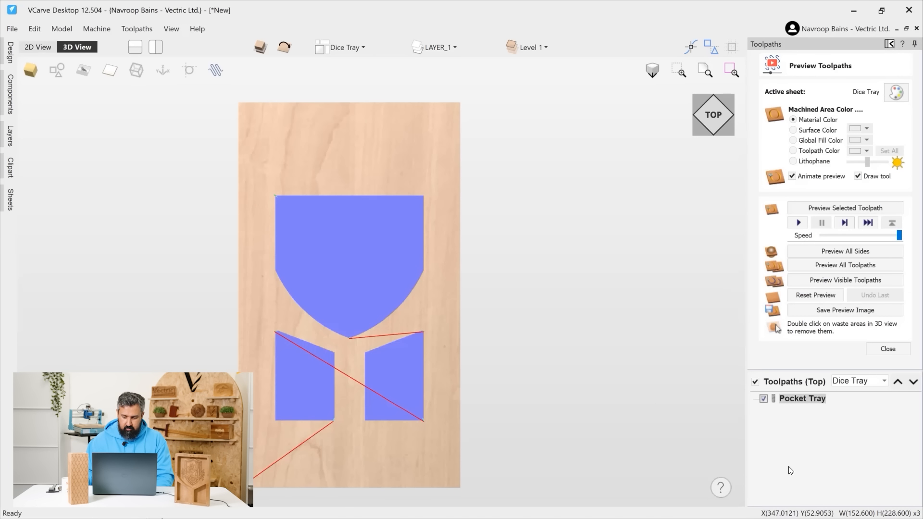
Step: Turn off tool drawing, preview the Pocket Tray toolpath, and return to the 2D view with the preview closed
{"action": "left_click", "coordinate": [857, 176]}
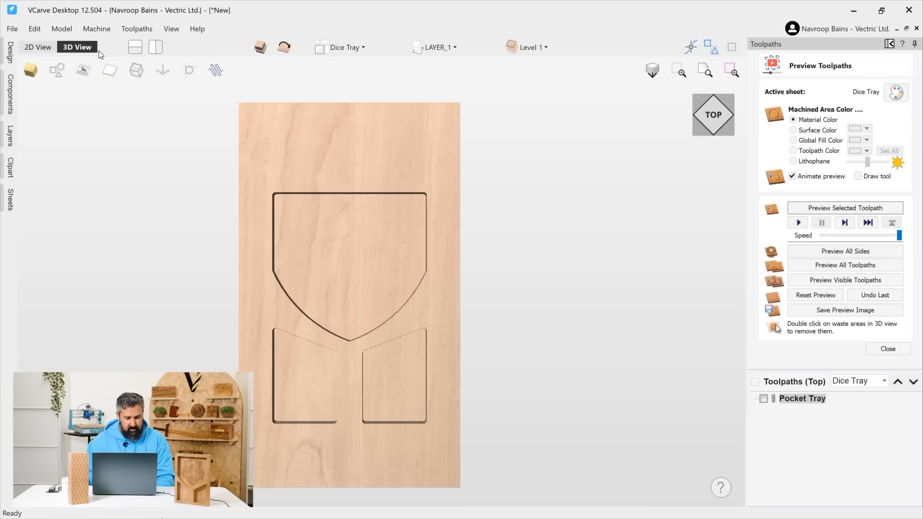
{"action": "left_click", "coordinate": [39, 47]}
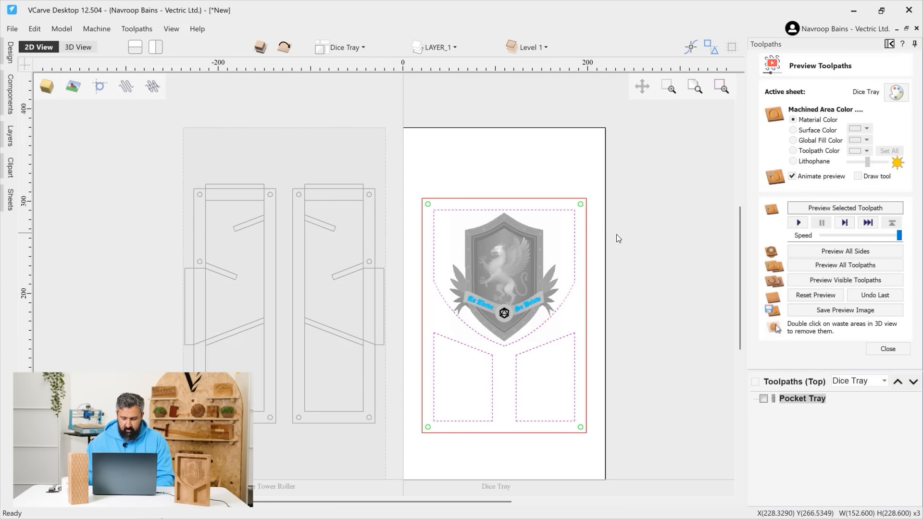
{"action": "left_click", "coordinate": [887, 349]}
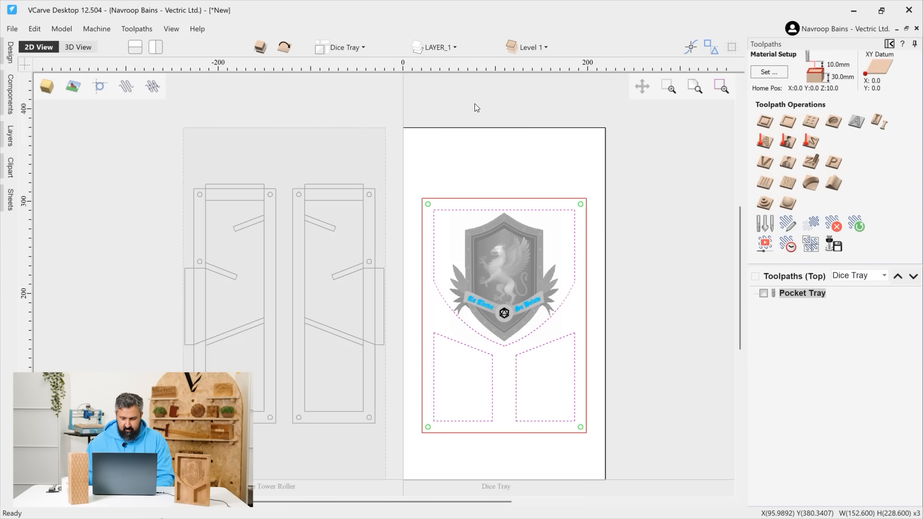
Step: Select all vectors on the Tray Magnets layer and start a Pocket toolpath on them
{"action": "left_click", "coordinate": [459, 47]}
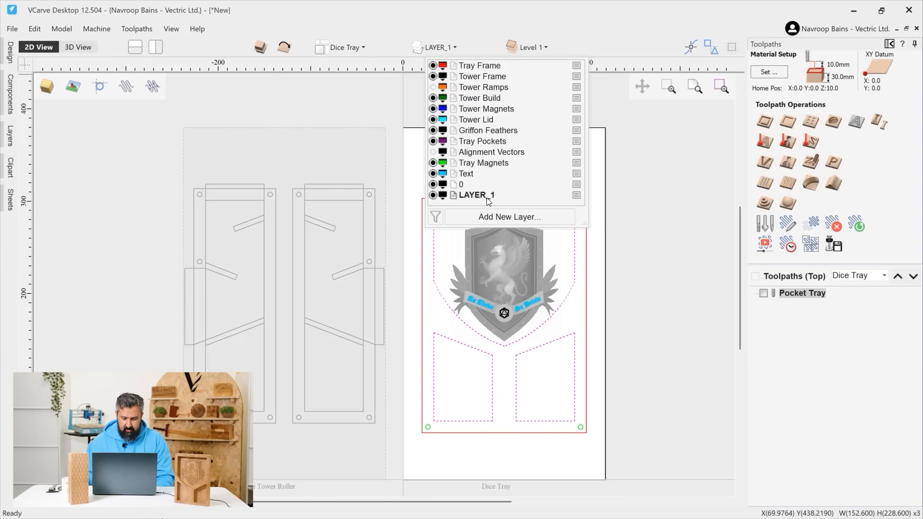
{"action": "right_click", "coordinate": [488, 166]}
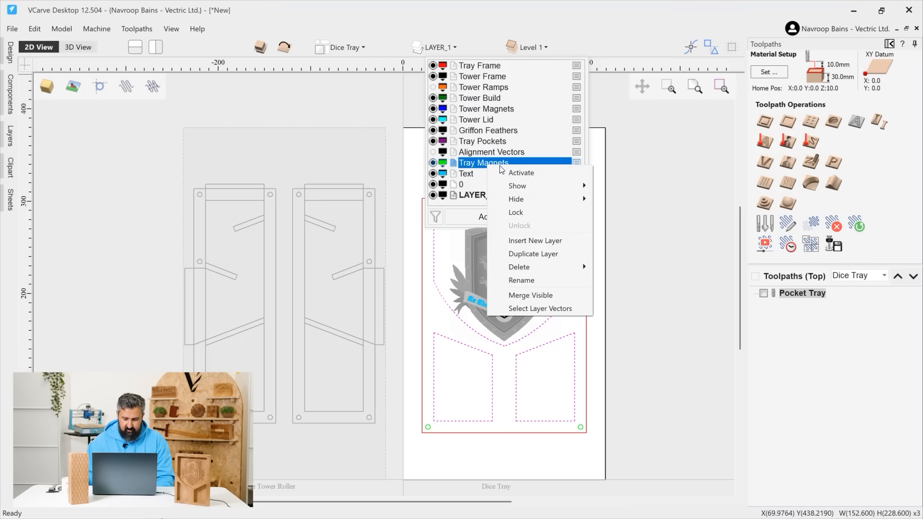
{"action": "left_click", "coordinate": [547, 310]}
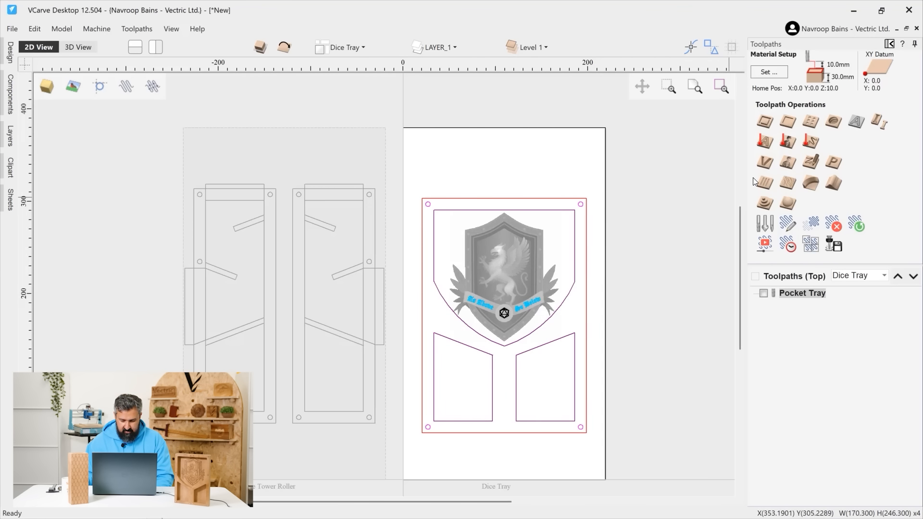
{"action": "left_click", "coordinate": [787, 121]}
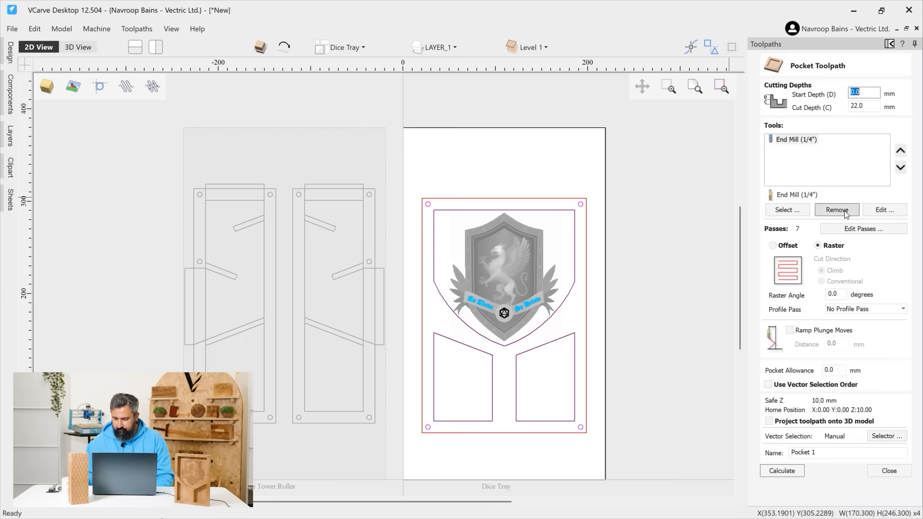
Step: Replace the magnet pocket toolpath's tool with the 1/8" End Mill from the imperial tools
{"action": "left_click", "coordinate": [843, 212]}
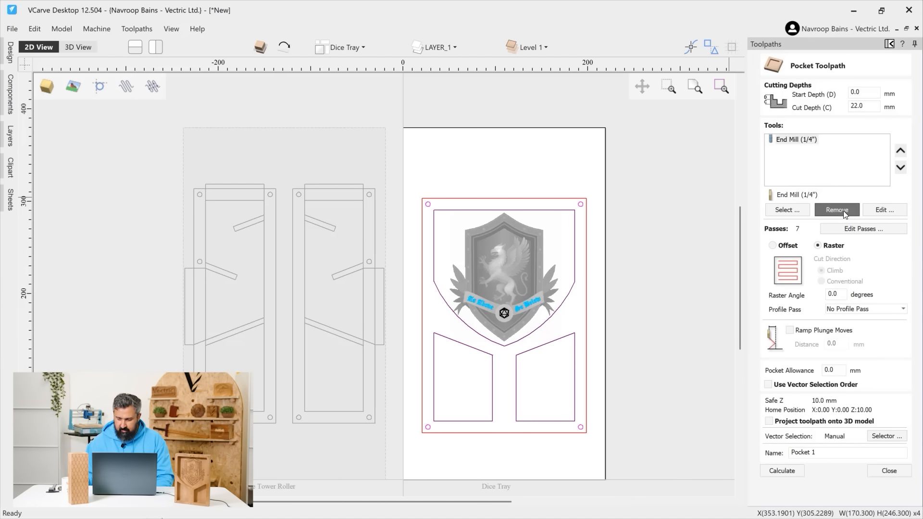
{"action": "left_click", "coordinate": [787, 209]}
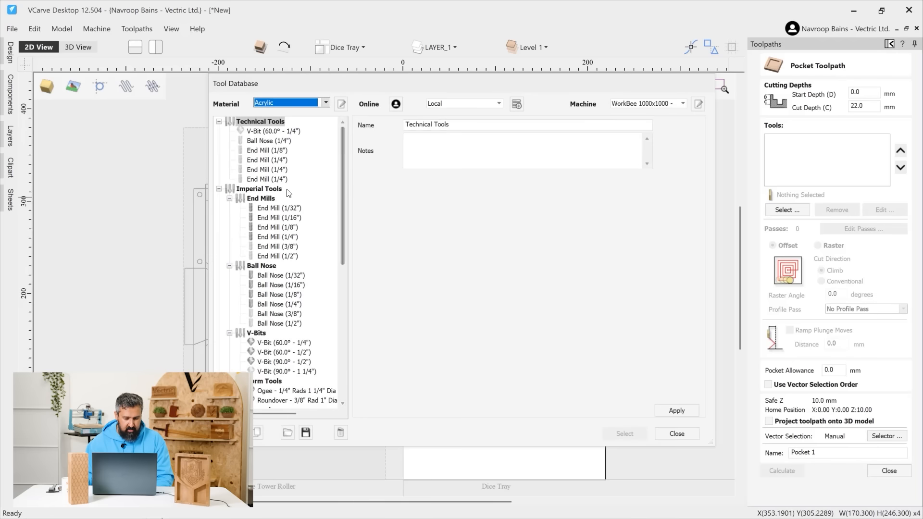
{"action": "left_click", "coordinate": [286, 228]}
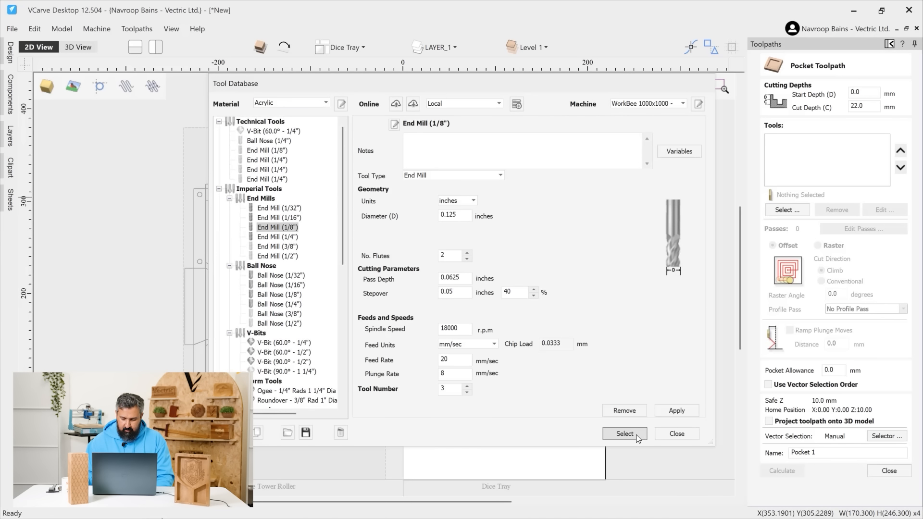
{"action": "left_click", "coordinate": [635, 434]}
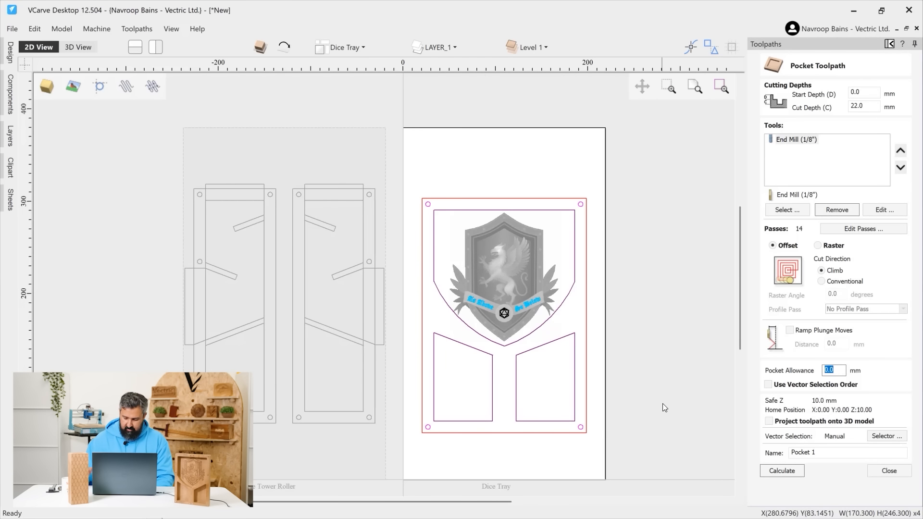
Step: Set the pocket allowance to -0.2 mm, name the toolpath "Tray Magnets" and calculate it
{"action": "type", "text": "-"}
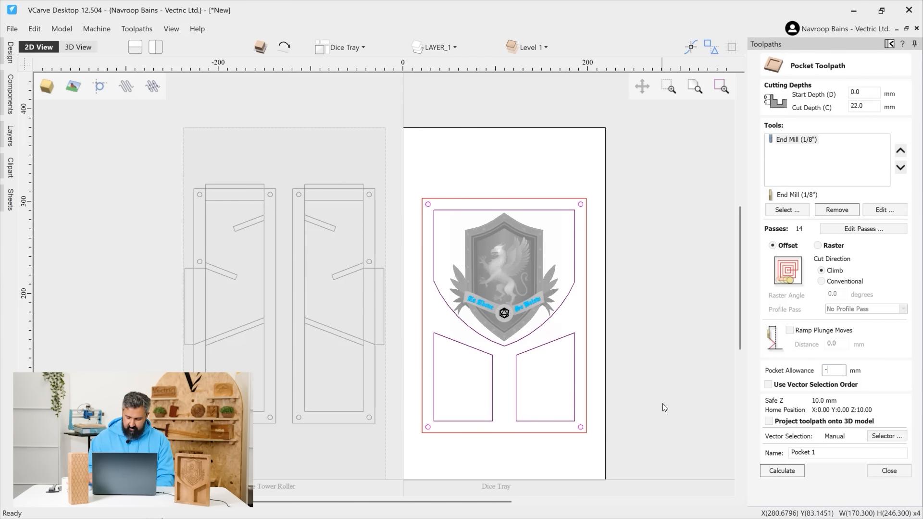
{"action": "type", "text": "0.2"}
{"action": "left_click", "coordinate": [802, 453]}
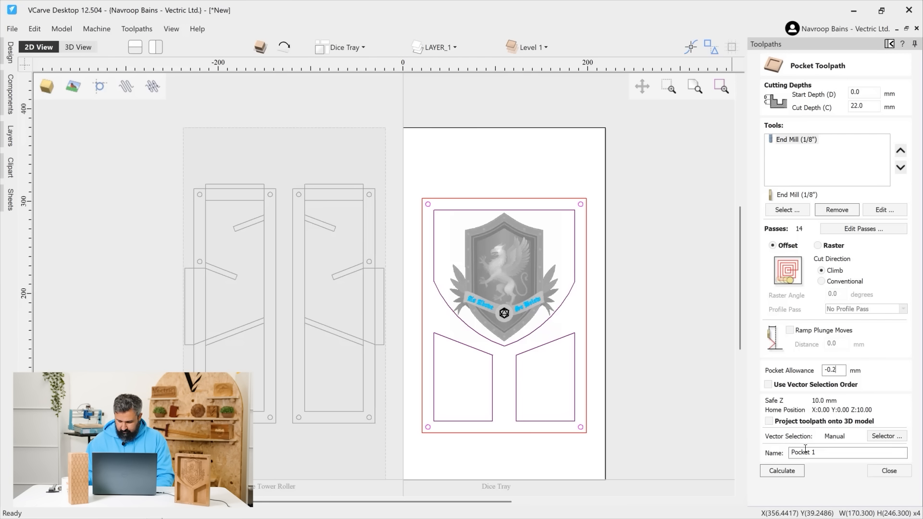
{"action": "left_click_drag", "start_coordinate": [803, 456], "coordinate": [747, 461]}
{"action": "type", "text": "Tray"}
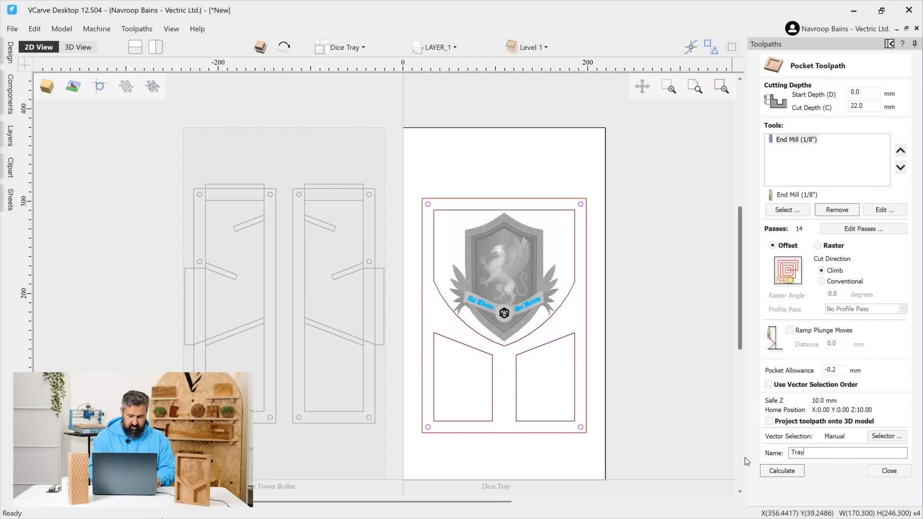
{"action": "type", "text": " Magnets"}
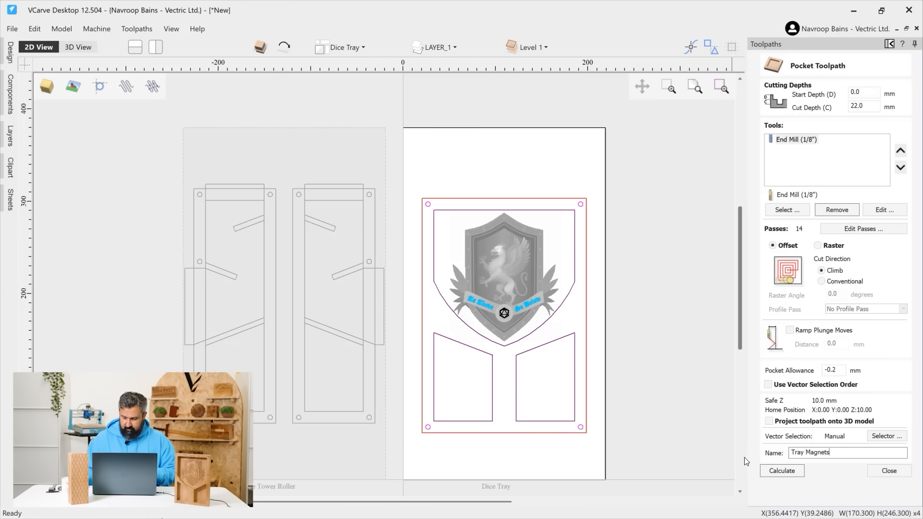
{"action": "left_click", "coordinate": [778, 471]}
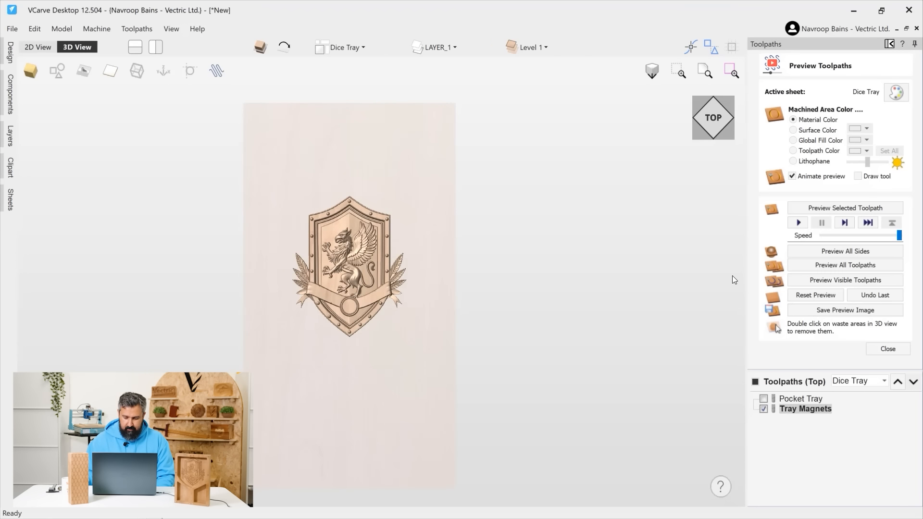
Step: Preview the Tray Magnets toolpath in 3D, then close the preview and return to the 2D view
{"action": "left_click", "coordinate": [843, 211]}
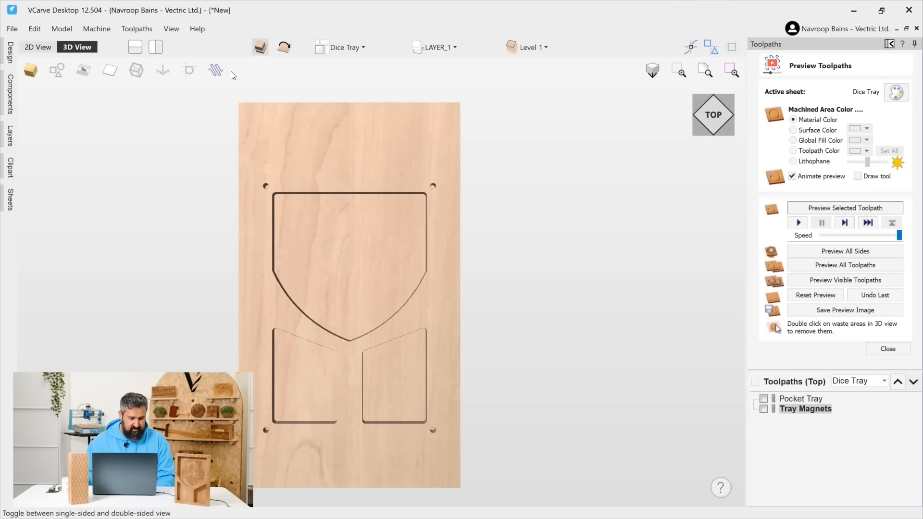
{"action": "left_click", "coordinate": [38, 47]}
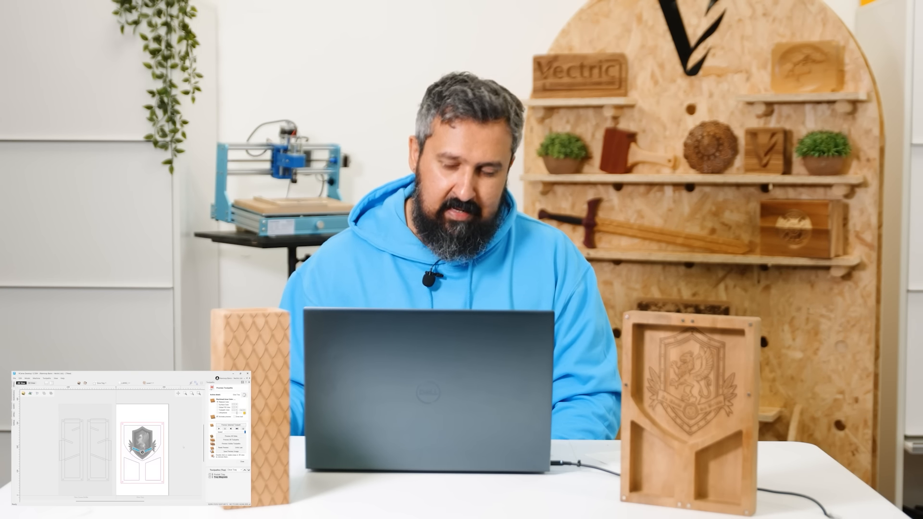
{"action": "left_click", "coordinate": [240, 461]}
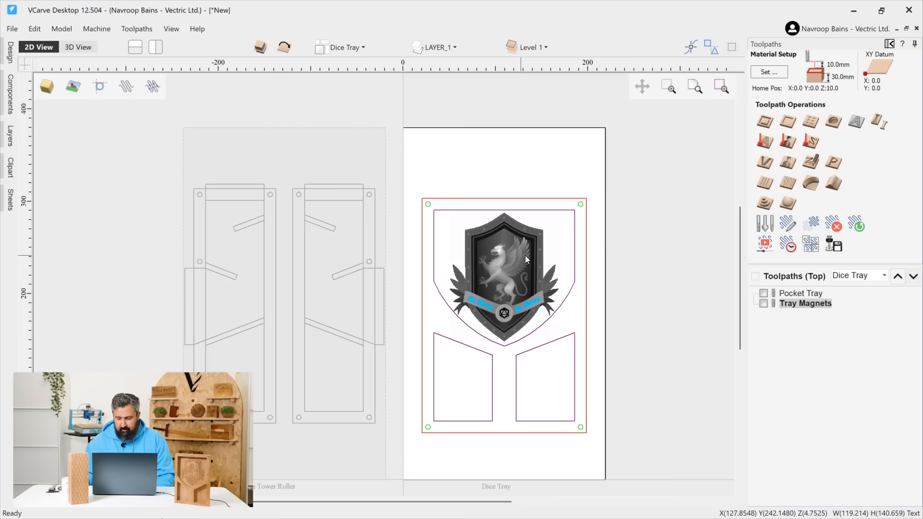
Step: Start a Laser Sketch Engraving toolpath on the griffin shield's 3D model and check the laser cutter's tool settings
{"action": "left_click", "coordinate": [811, 143]}
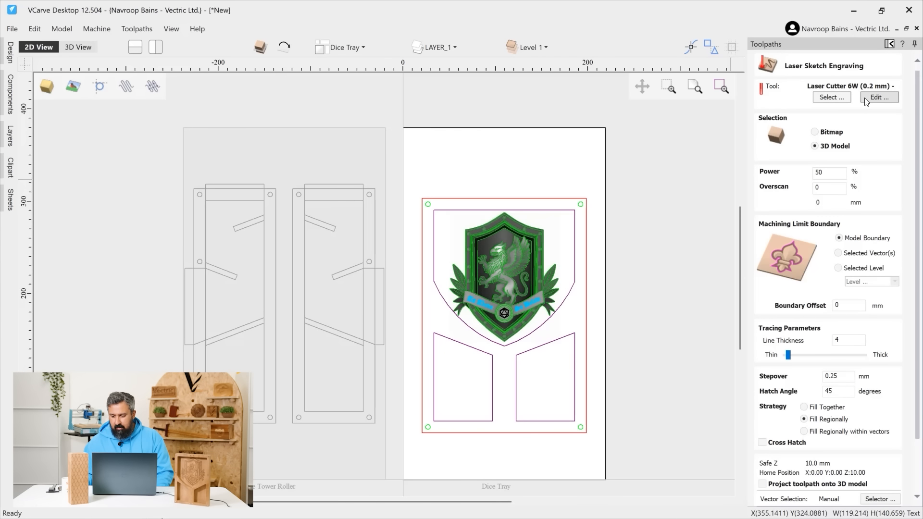
{"action": "left_click", "coordinate": [877, 97]}
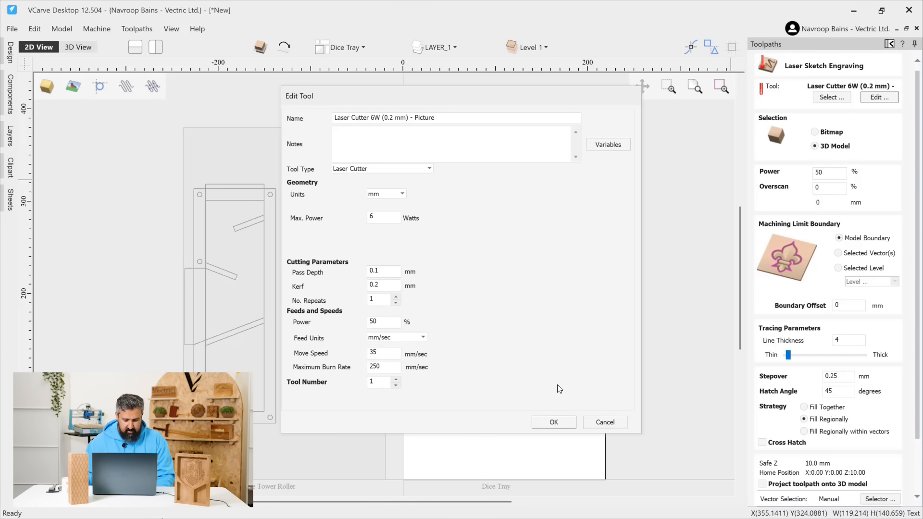
{"action": "left_click", "coordinate": [602, 416]}
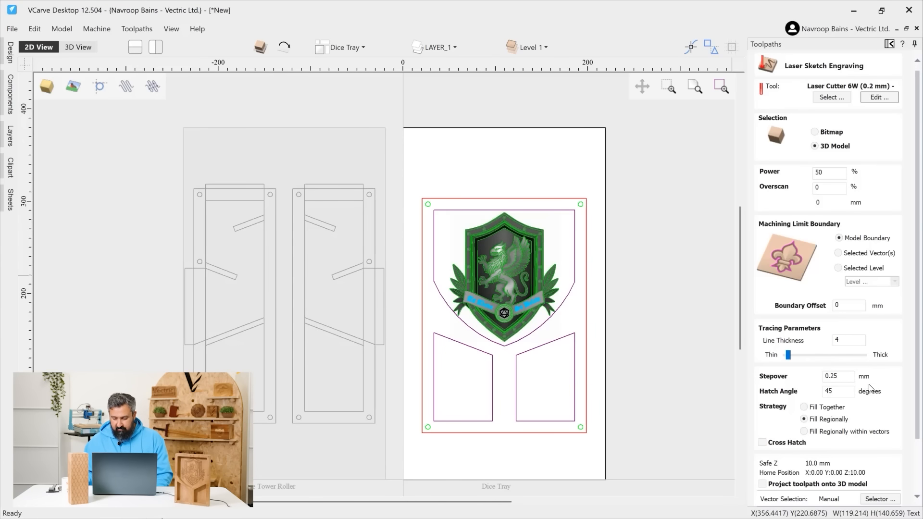
Step: Name the laser engraving toolpath "Laser Sketch Griffon" and calculate it
{"action": "scroll", "coordinate": [896, 380], "scroll_direction": "down", "scroll_amount": 1}
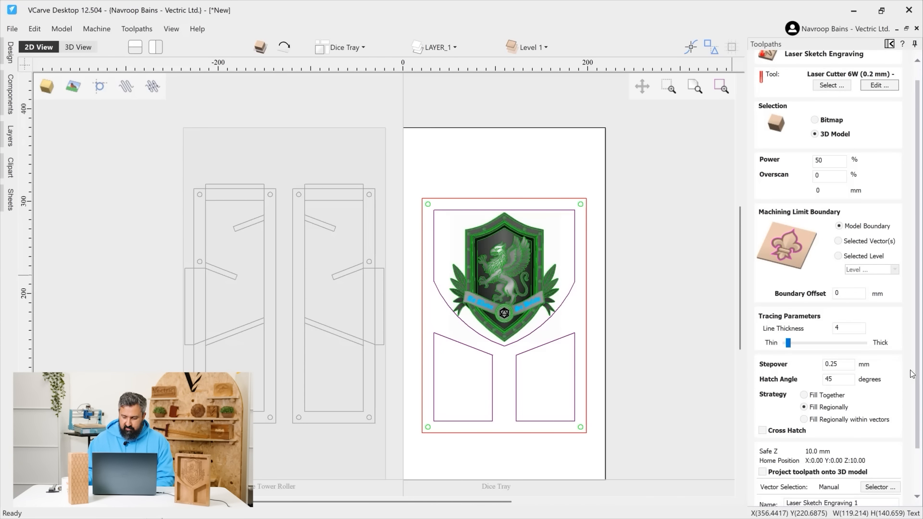
{"action": "left_click_drag", "start_coordinate": [918, 375], "coordinate": [922, 427]}
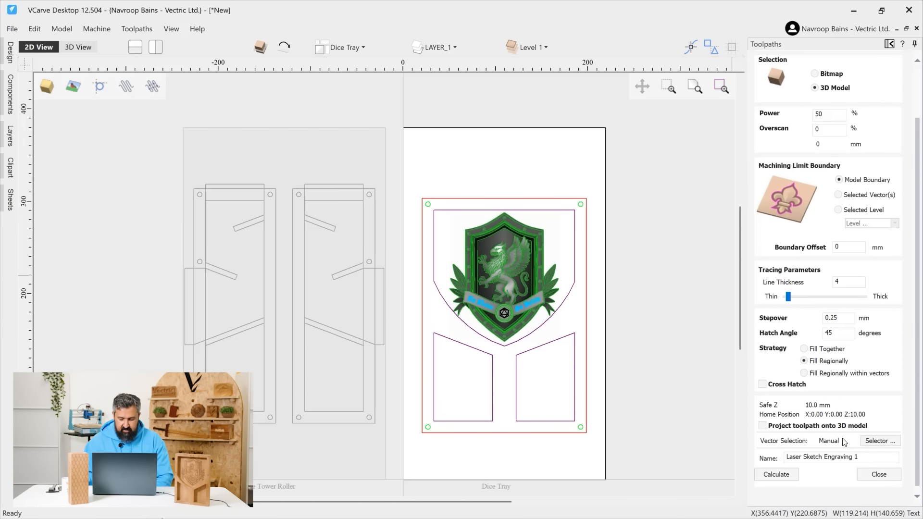
{"action": "left_click_drag", "start_coordinate": [857, 457], "coordinate": [821, 457]}
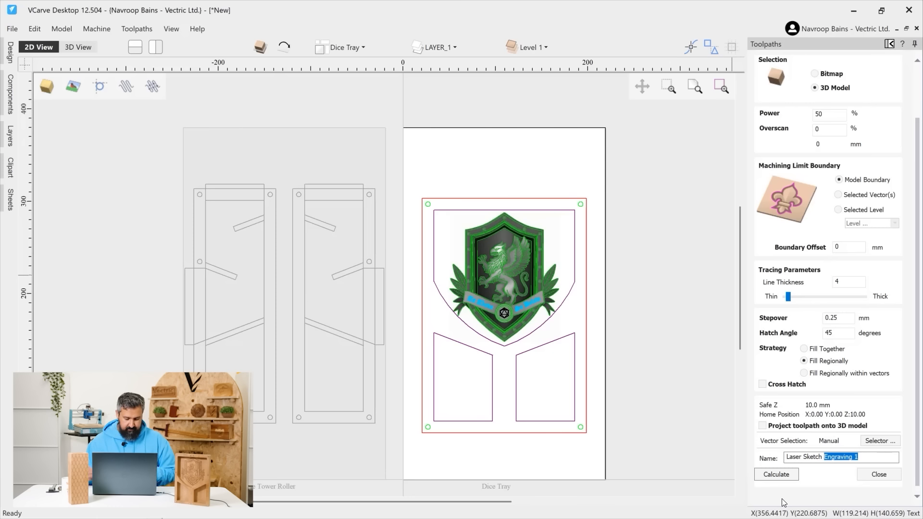
{"action": "type", "text": "Griffon"}
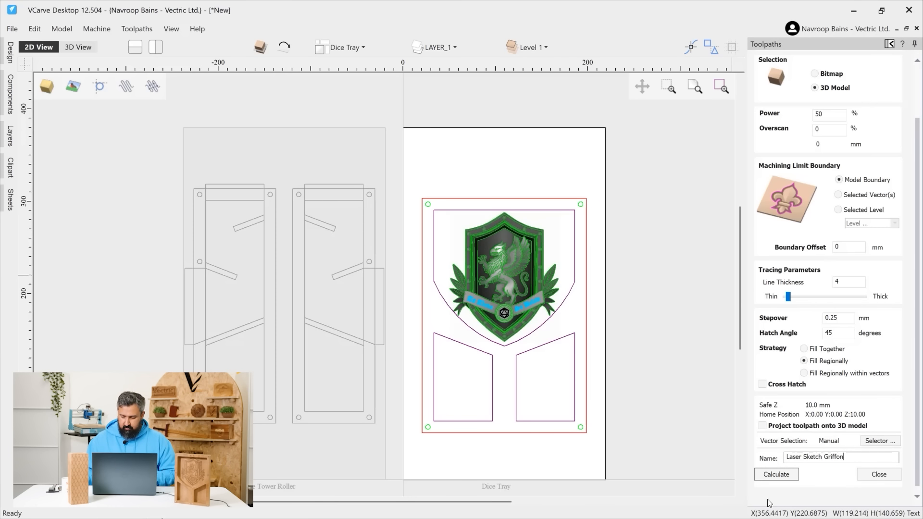
{"action": "key", "text": "Return"}
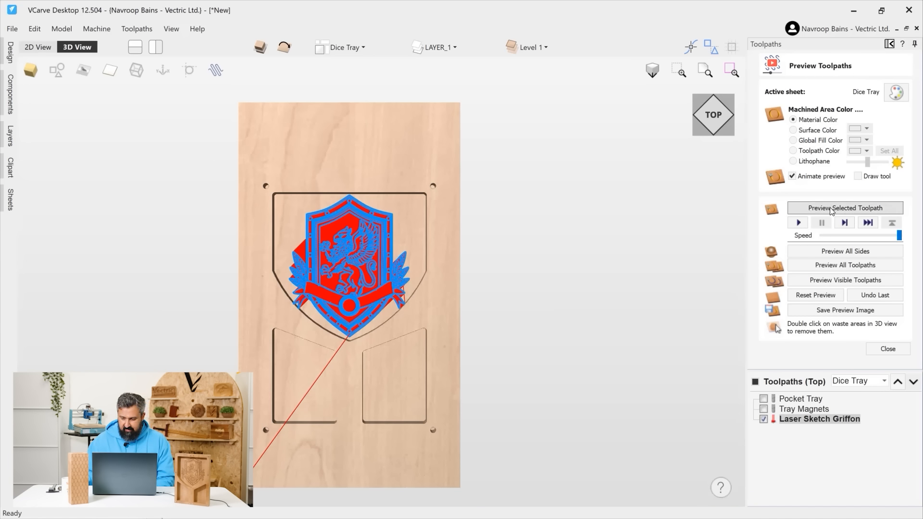
Step: Preview the Laser Sketch Griffon toolpath and examine the engraved shield up close in 3D
{"action": "left_click", "coordinate": [830, 208]}
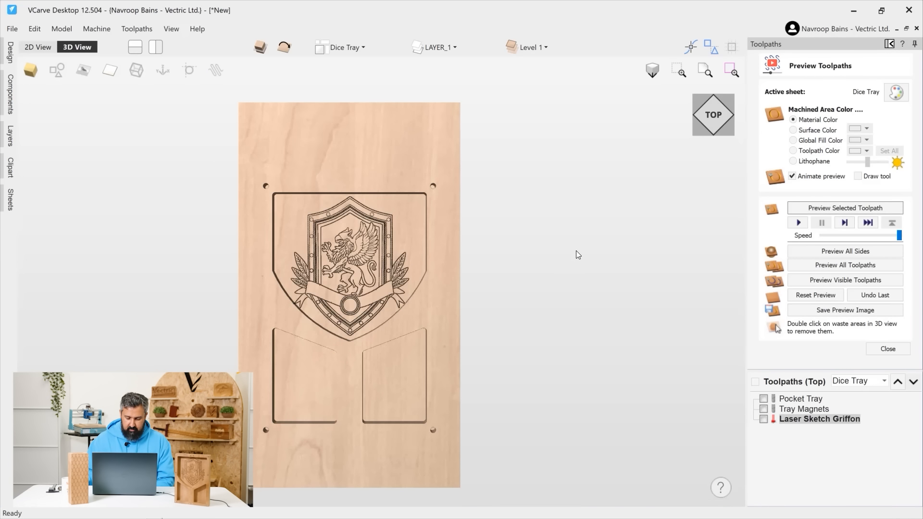
{"action": "scroll", "coordinate": [366, 270], "scroll_direction": "up", "scroll_amount": 5}
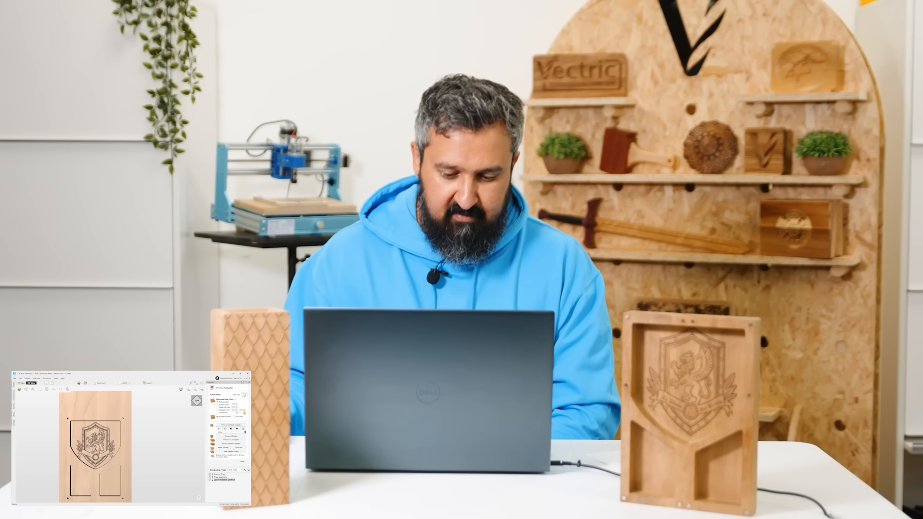
{"action": "scroll", "coordinate": [96, 447], "scroll_direction": "down", "scroll_amount": 2}
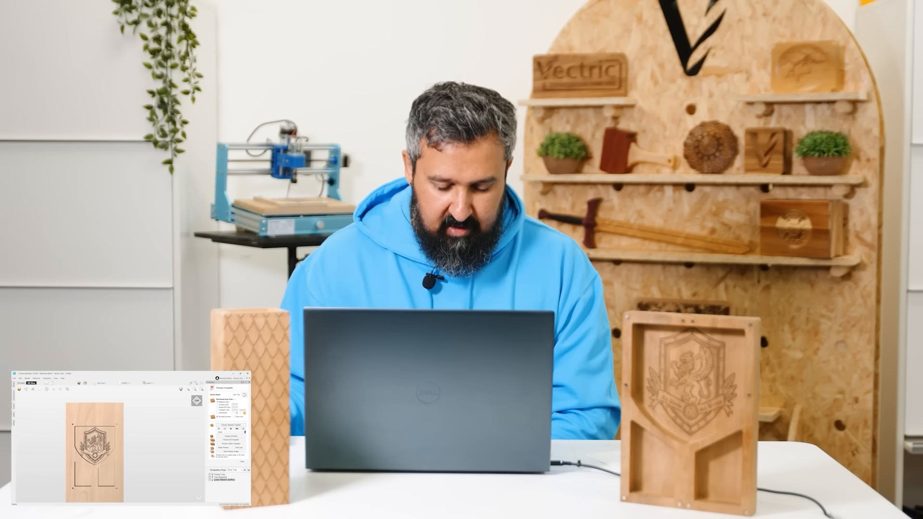
Step: Reset the 3D preview to the top view, then return to the 2D design and close the toolpath preview
{"action": "left_click", "coordinate": [199, 402]}
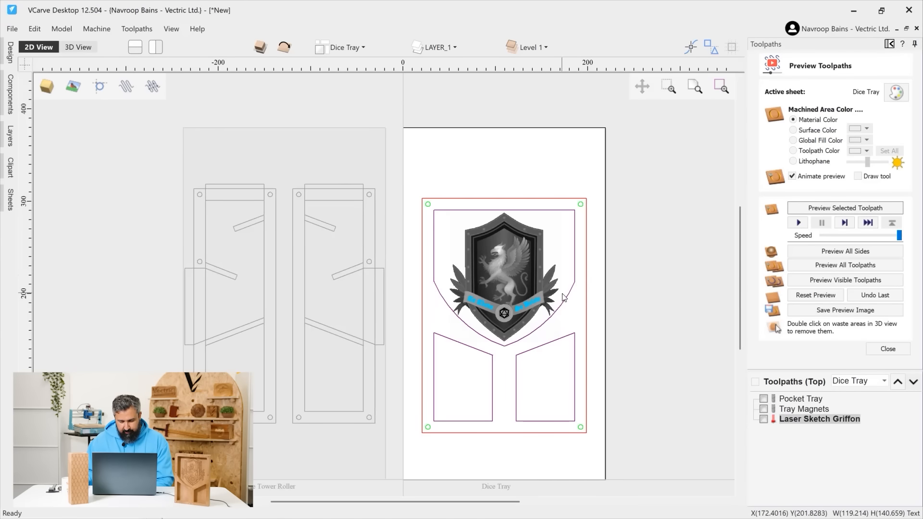
{"action": "scroll", "coordinate": [556, 310], "scroll_direction": "up", "scroll_amount": 4}
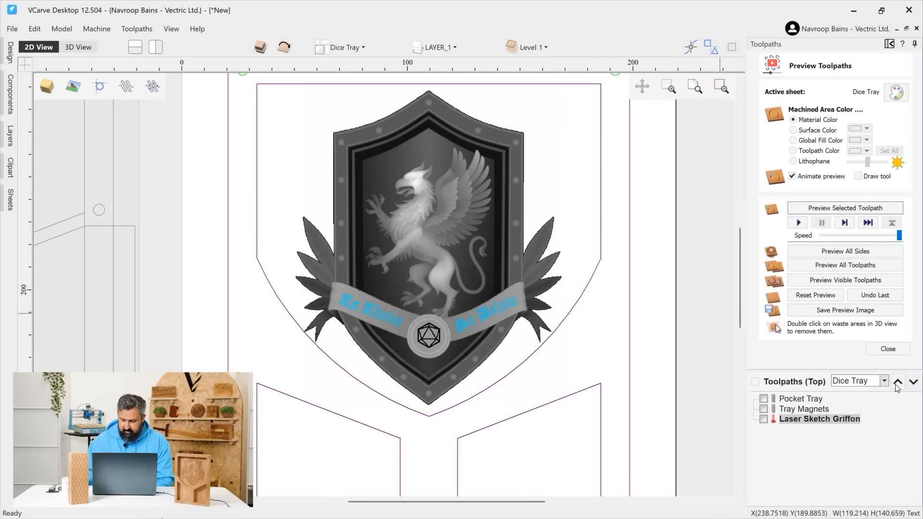
{"action": "left_click", "coordinate": [888, 348]}
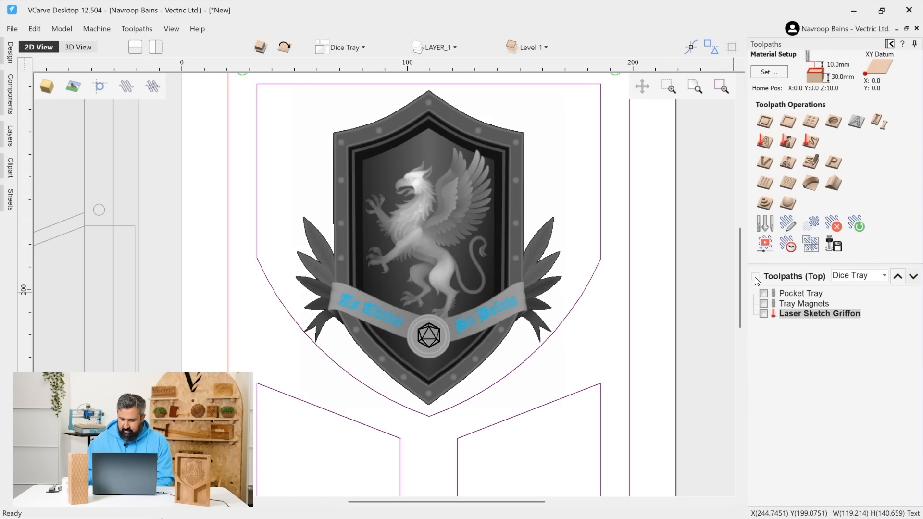
Step: Create a Laser Cut & Fill toolpath with Hatch Fill for both ribbon texts, name it "Laser Text" and calculate it
{"action": "left_click", "coordinate": [765, 143]}
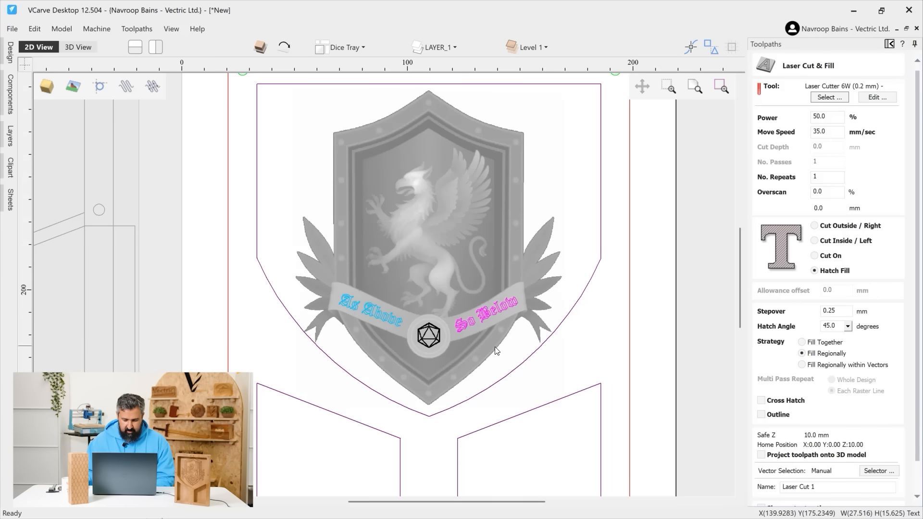
{"action": "left_click", "coordinate": [381, 315], "text": "shift"}
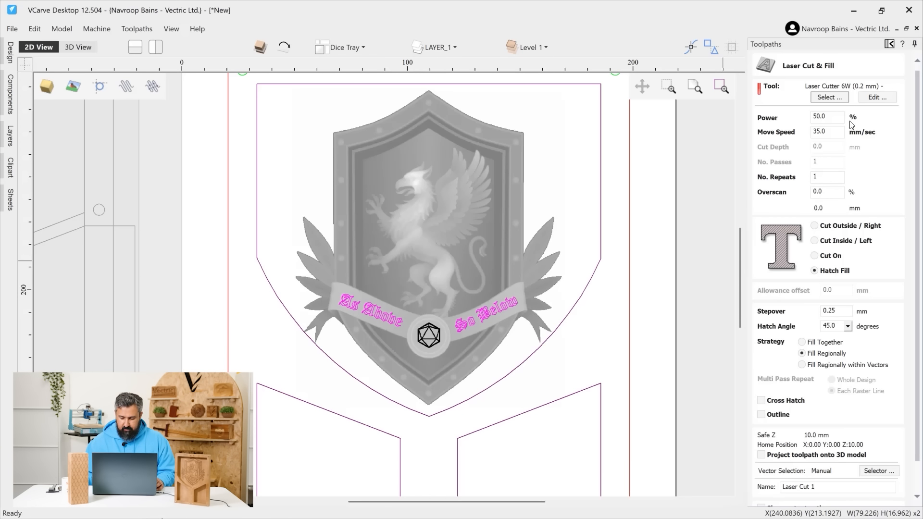
{"action": "scroll", "coordinate": [876, 303], "scroll_direction": "down", "scroll_amount": 3}
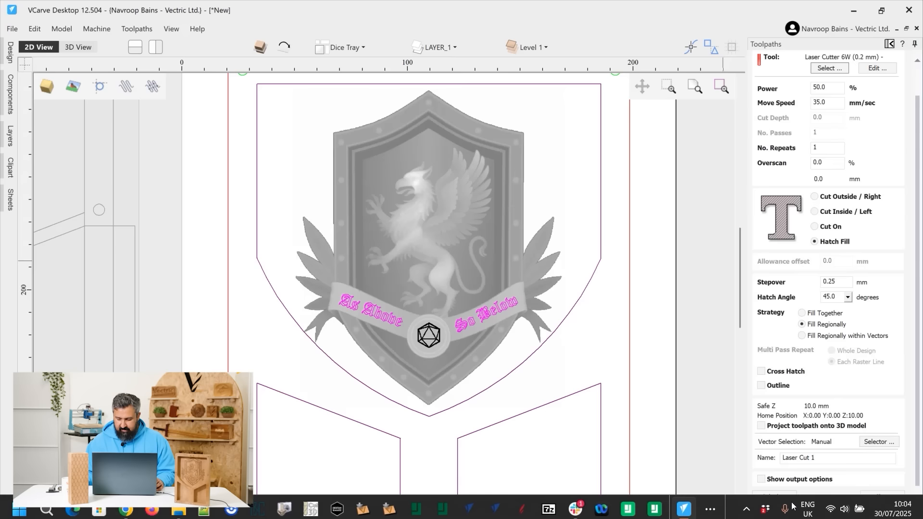
{"action": "left_click_drag", "start_coordinate": [815, 457], "coordinate": [800, 457]}
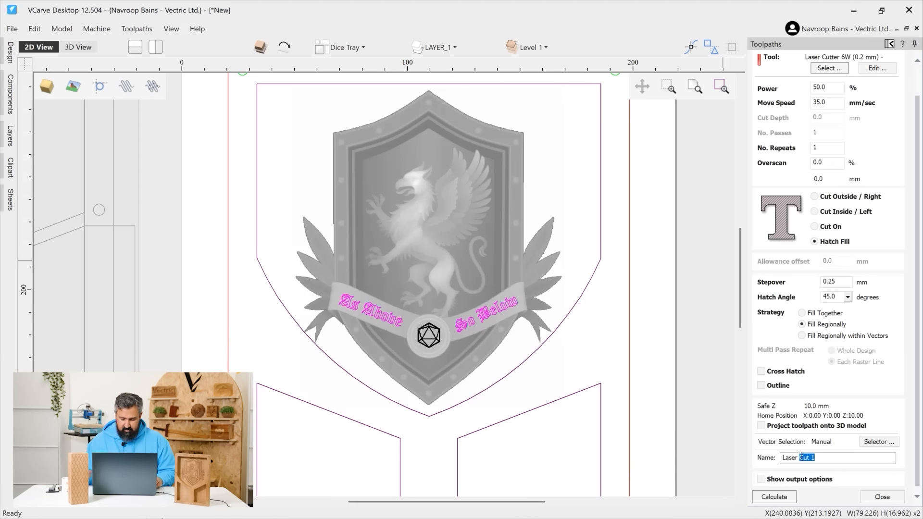
{"action": "left_click", "coordinate": [768, 496]}
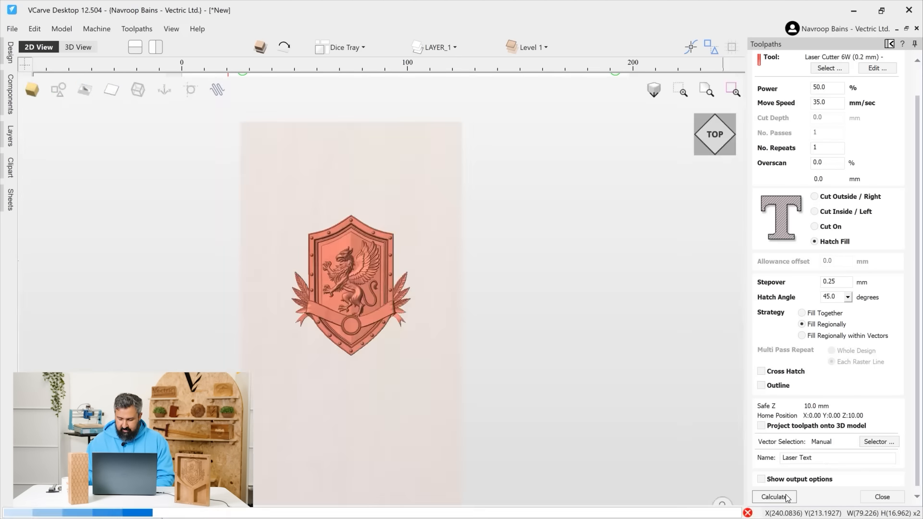
Step: Preview the Laser Text toolpath up close in 3D, then return to the 2D view and close the preview
{"action": "left_click", "coordinate": [858, 212]}
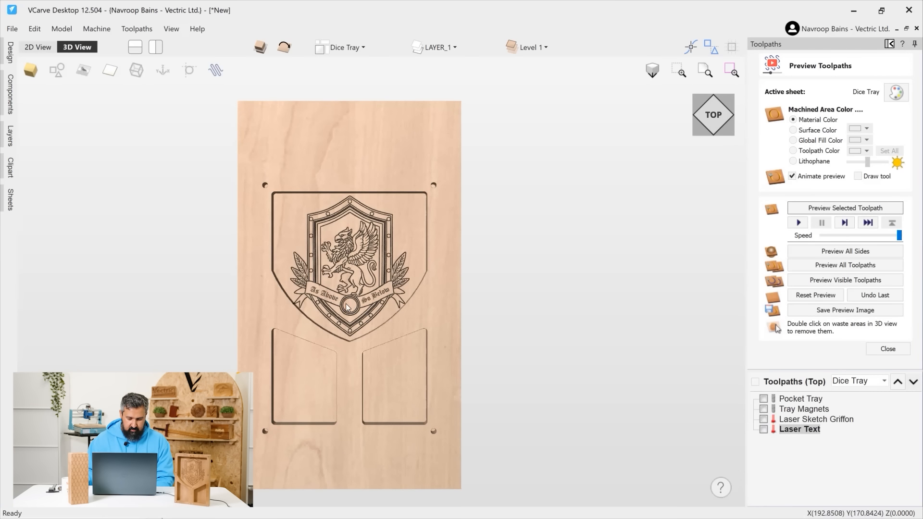
{"action": "scroll", "coordinate": [338, 301], "scroll_direction": "up", "scroll_amount": 5}
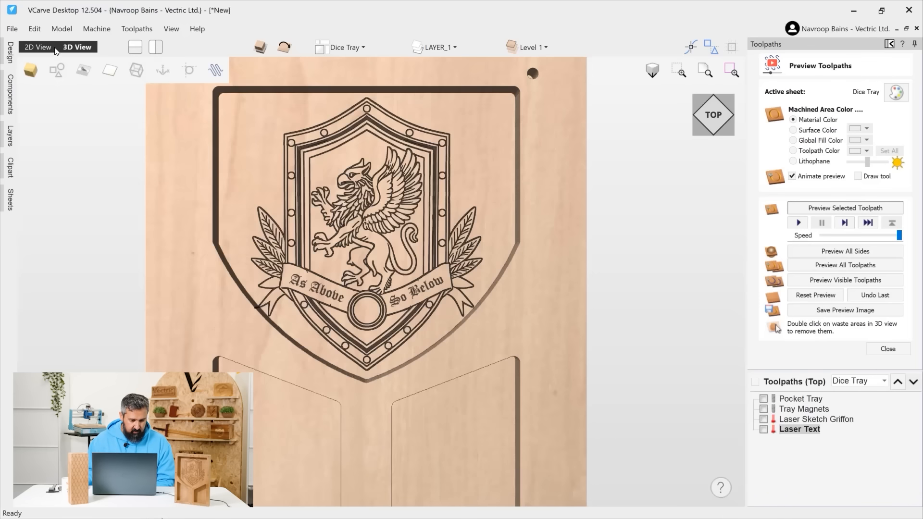
{"action": "left_click", "coordinate": [52, 50]}
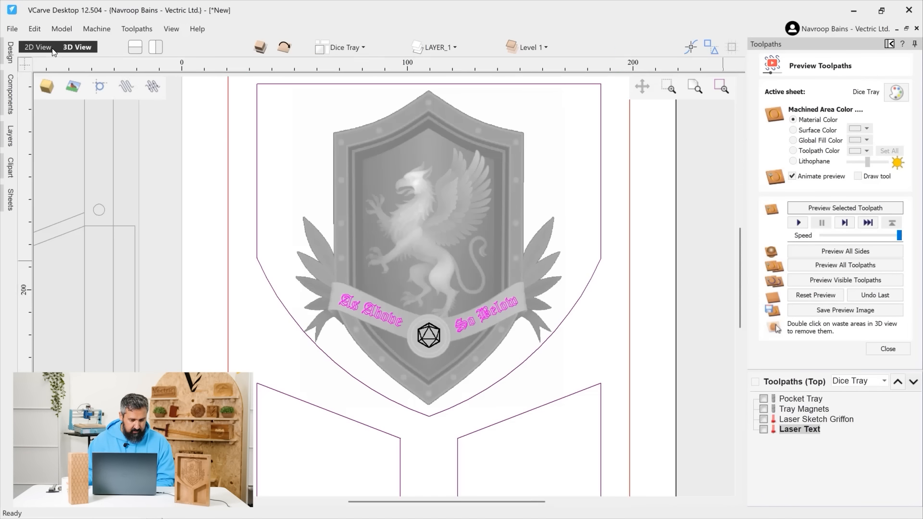
{"action": "left_click", "coordinate": [879, 352]}
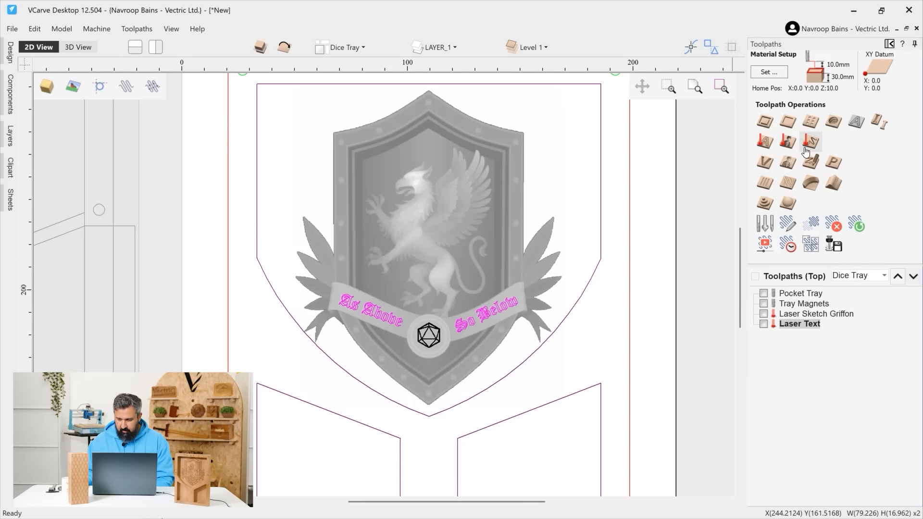
Step: Create a Laser Cut & Fill toolpath for the D20 emblem using Cut On, name it "Laser Cut D20" and calculate it
{"action": "left_click", "coordinate": [769, 148]}
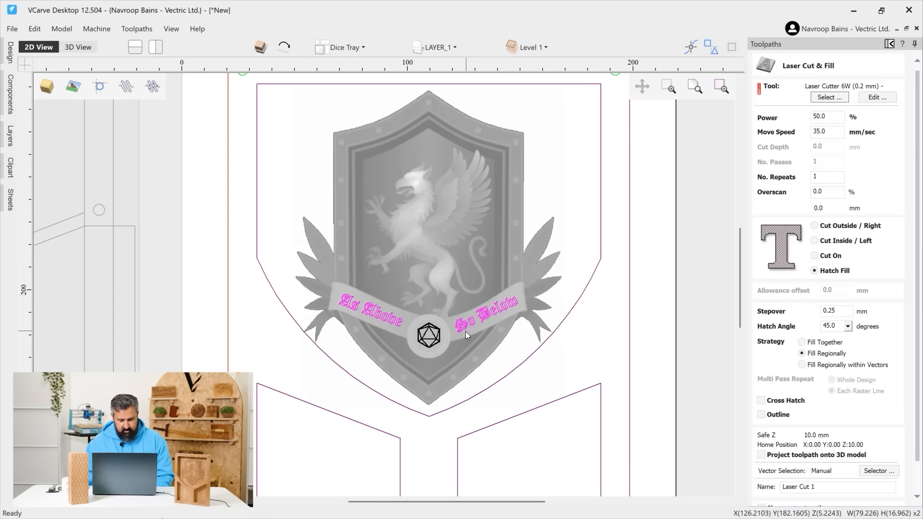
{"action": "left_click", "coordinate": [442, 336]}
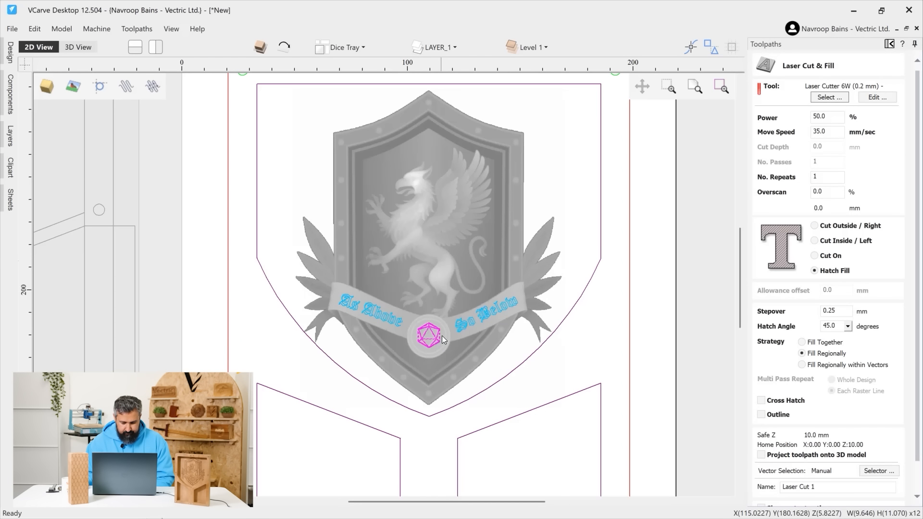
{"action": "scroll", "coordinate": [919, 290], "scroll_direction": "down", "scroll_amount": 2}
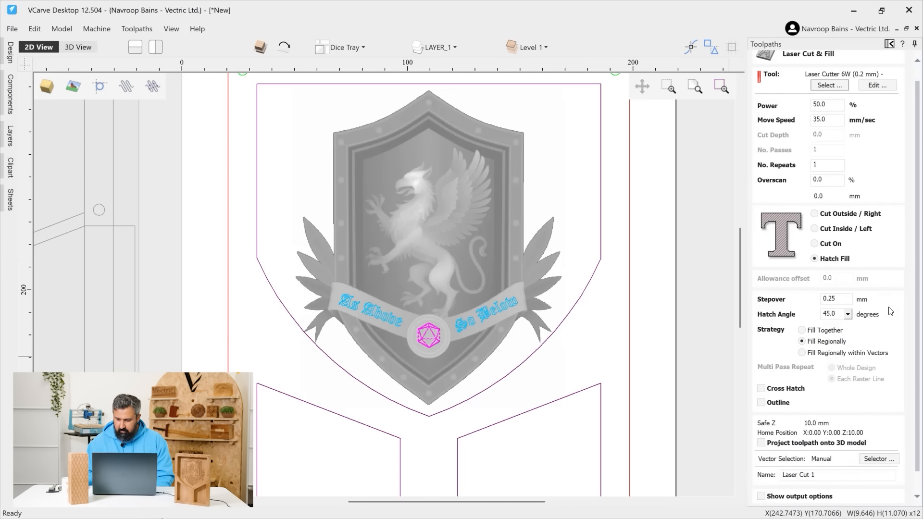
{"action": "left_click", "coordinate": [833, 227]}
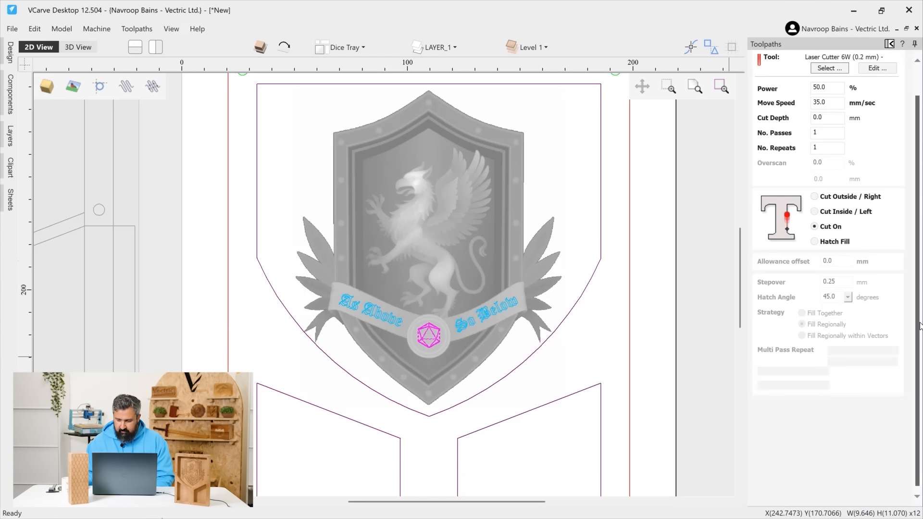
{"action": "left_click", "coordinate": [830, 459]}
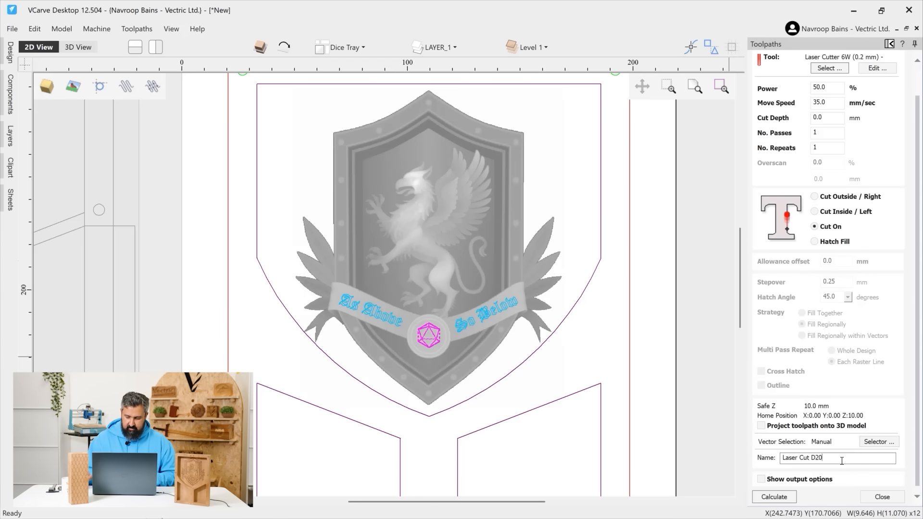
{"action": "left_click", "coordinate": [782, 498]}
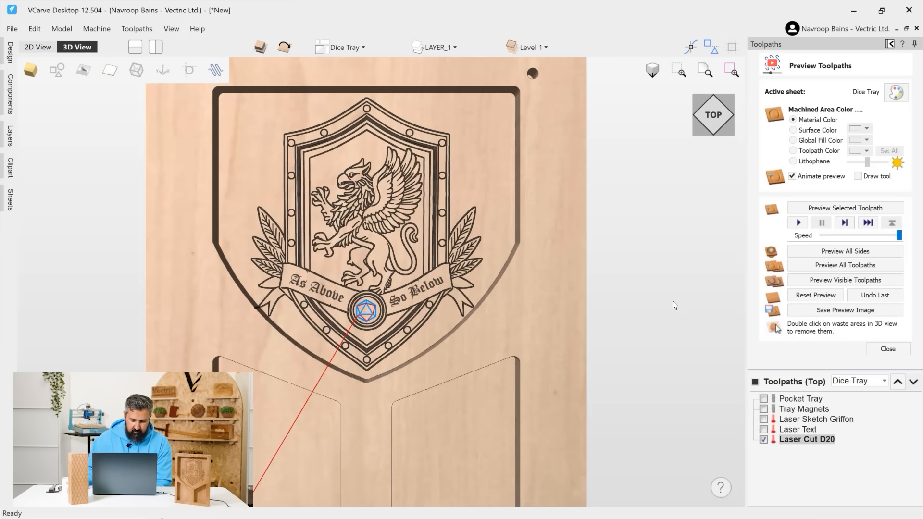
Step: Preview the Laser Cut D20 toolpath, examine the engraved emblem up close in 3D, and close the preview
{"action": "left_click", "coordinate": [830, 209]}
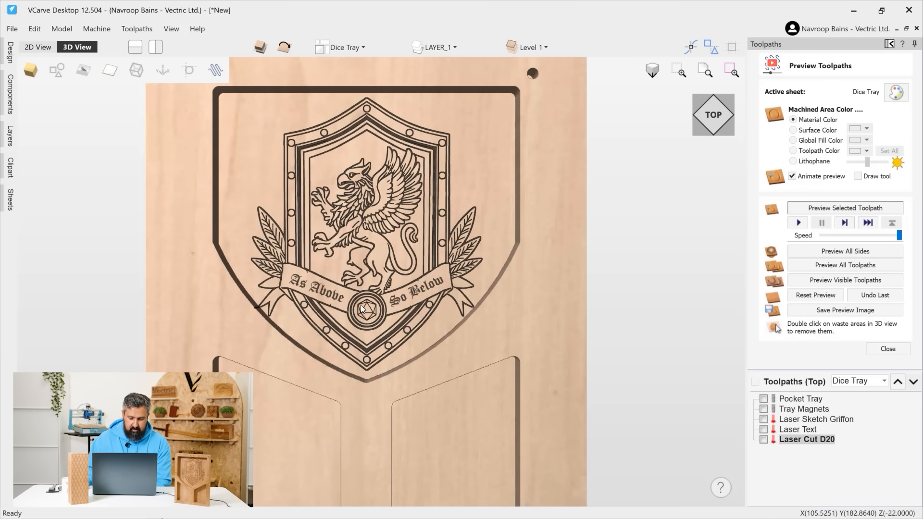
{"action": "scroll", "coordinate": [362, 304], "scroll_direction": "up", "scroll_amount": 5}
{"action": "scroll", "coordinate": [363, 306], "scroll_direction": "up", "scroll_amount": 2}
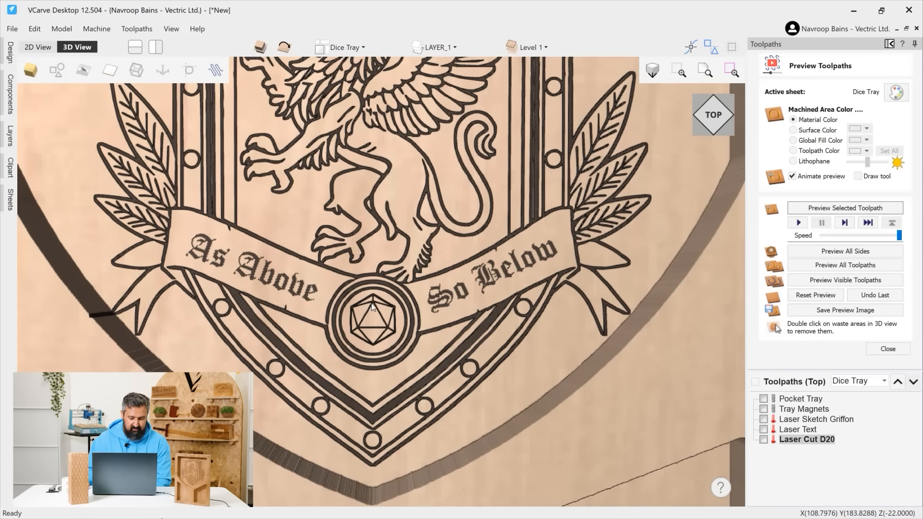
{"action": "scroll", "coordinate": [372, 307], "scroll_direction": "down", "scroll_amount": 4}
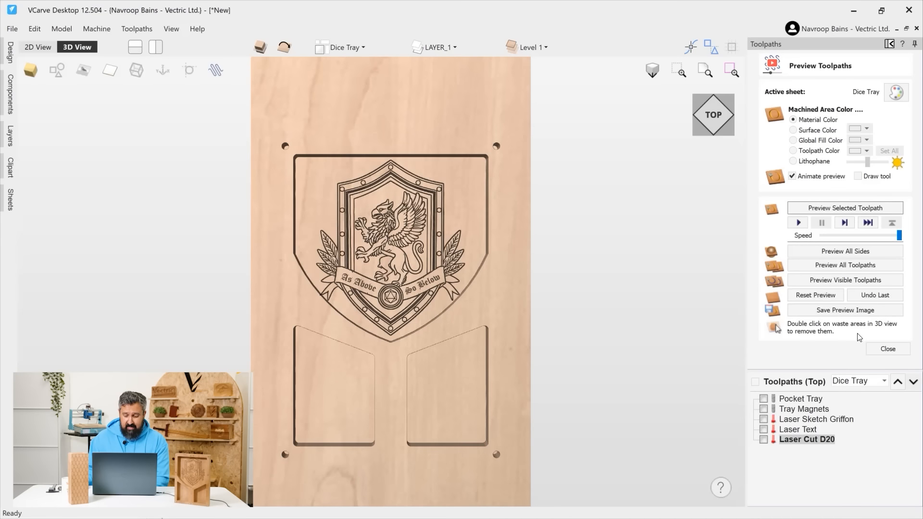
{"action": "left_click", "coordinate": [888, 348]}
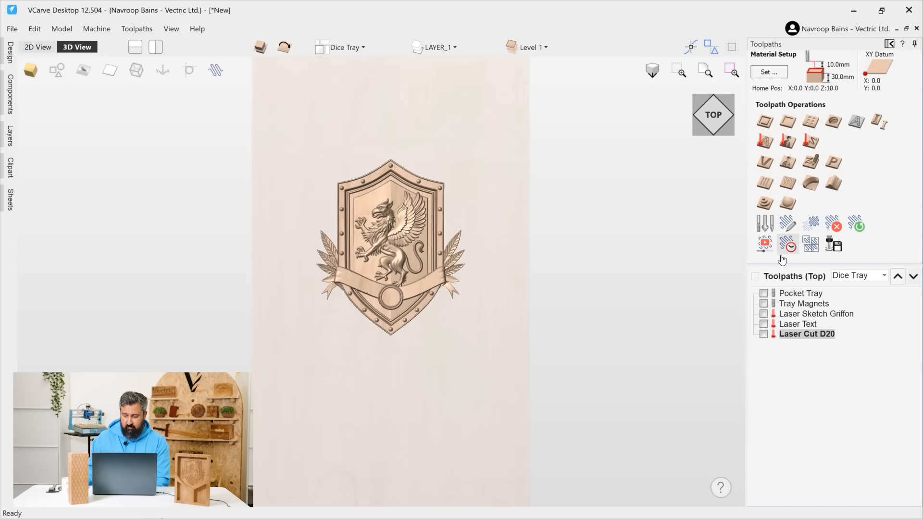
Step: Start an outside 2D Profile toolpath on the tray's outer frame with a cut depth of 30 mm
{"action": "left_click", "coordinate": [761, 124]}
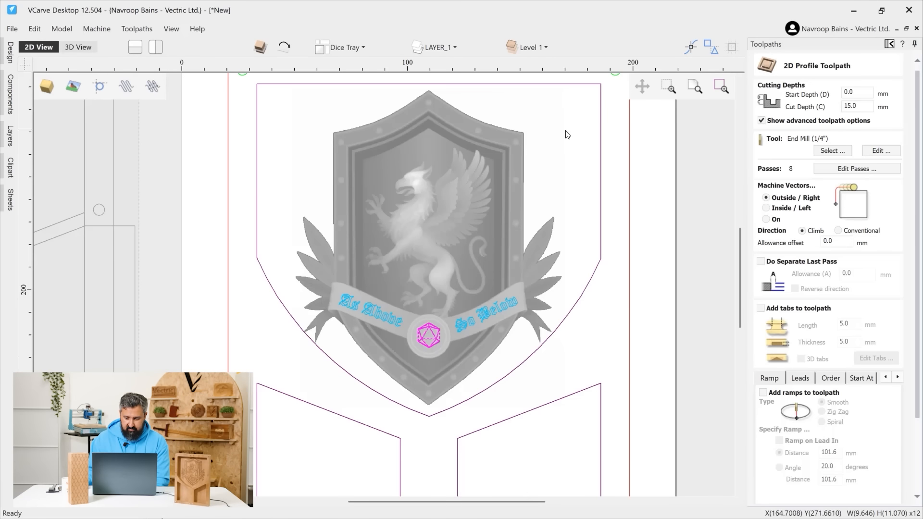
{"action": "left_click", "coordinate": [536, 97]}
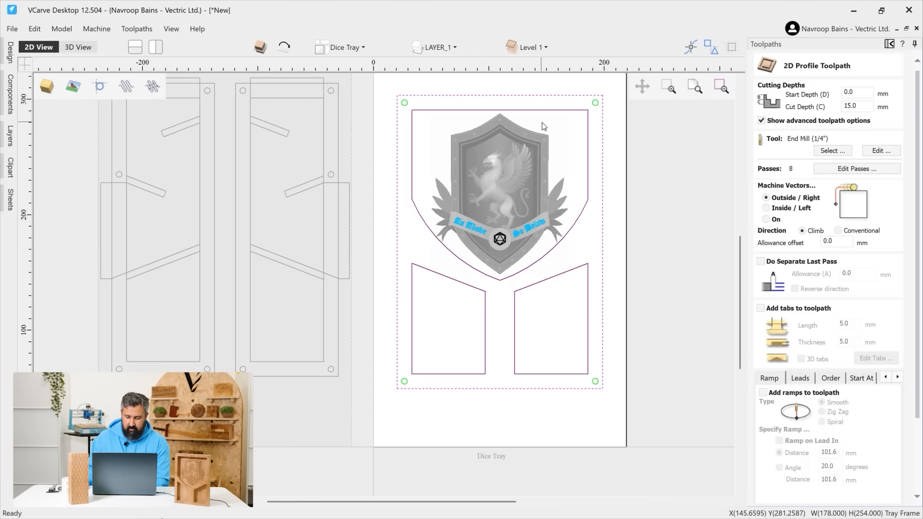
{"action": "left_click", "coordinate": [871, 106]}
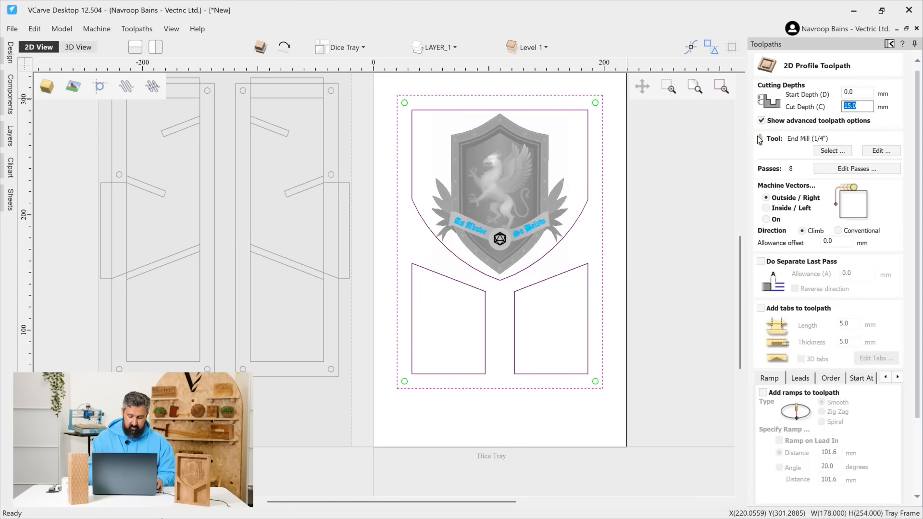
{"action": "type", "text": "30"}
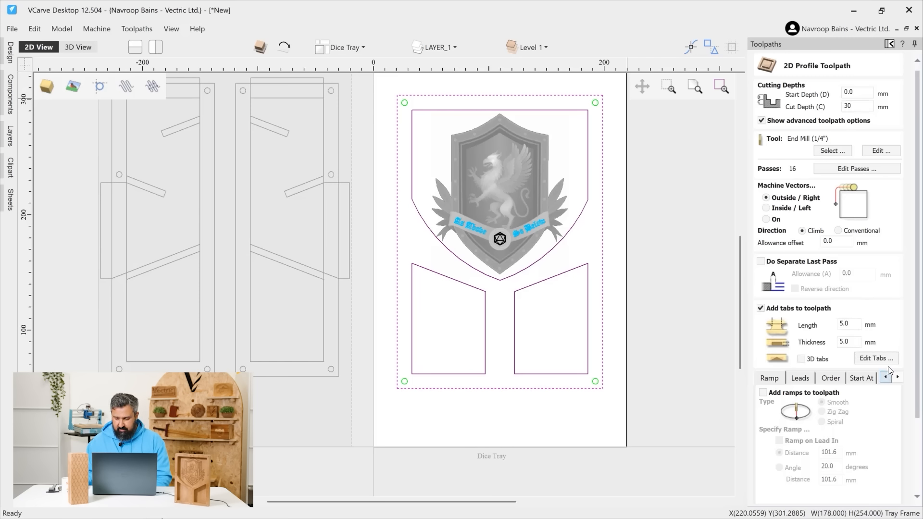
Step: Add 4 holding tabs around the tray frame, and calculate the profile toolpath under the name "Tray Cutout"
{"action": "left_click", "coordinate": [883, 359]}
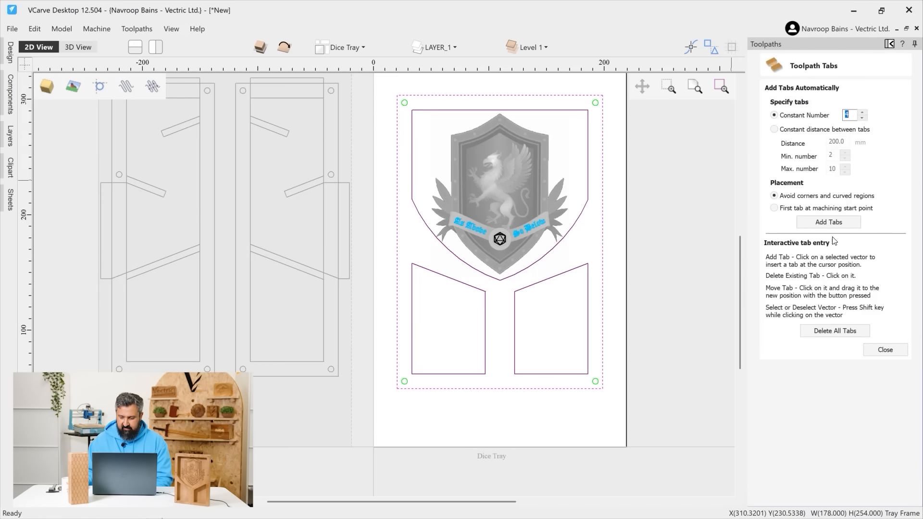
{"action": "left_click", "coordinate": [837, 224]}
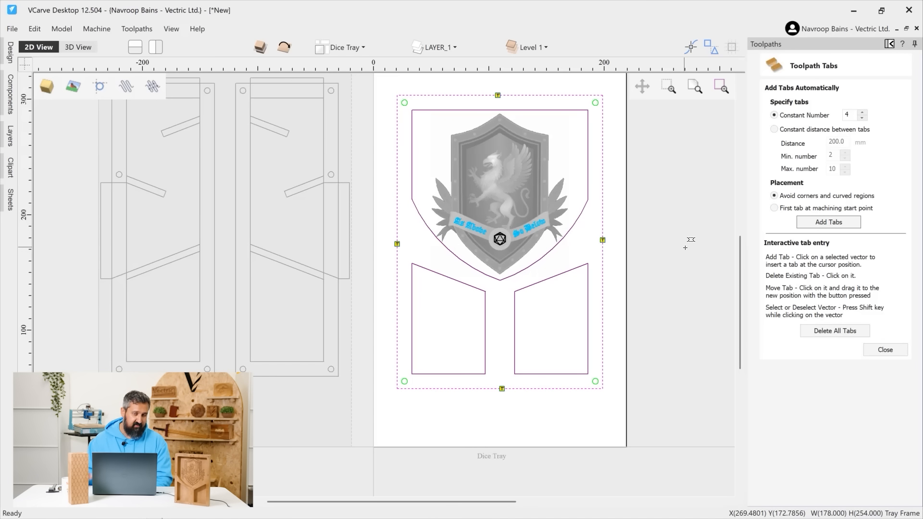
{"action": "left_click", "coordinate": [879, 353]}
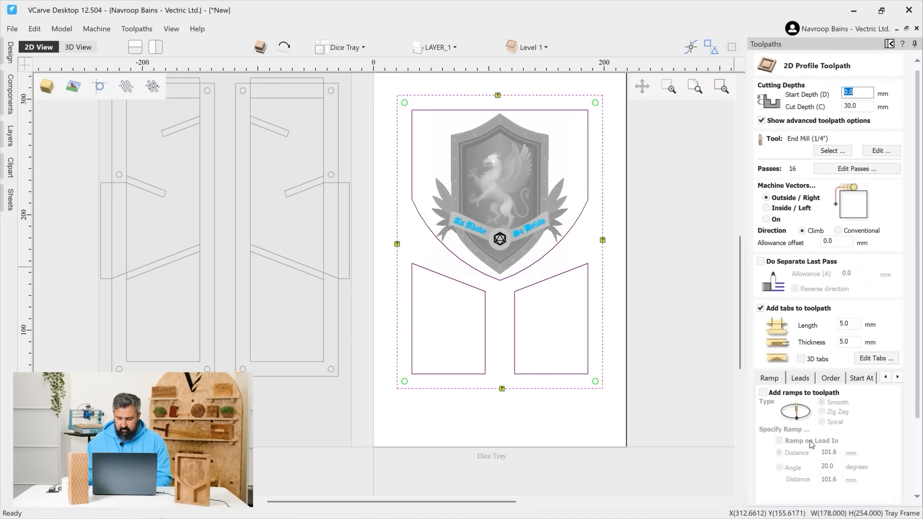
{"action": "scroll", "coordinate": [811, 443], "scroll_direction": "down", "scroll_amount": 3}
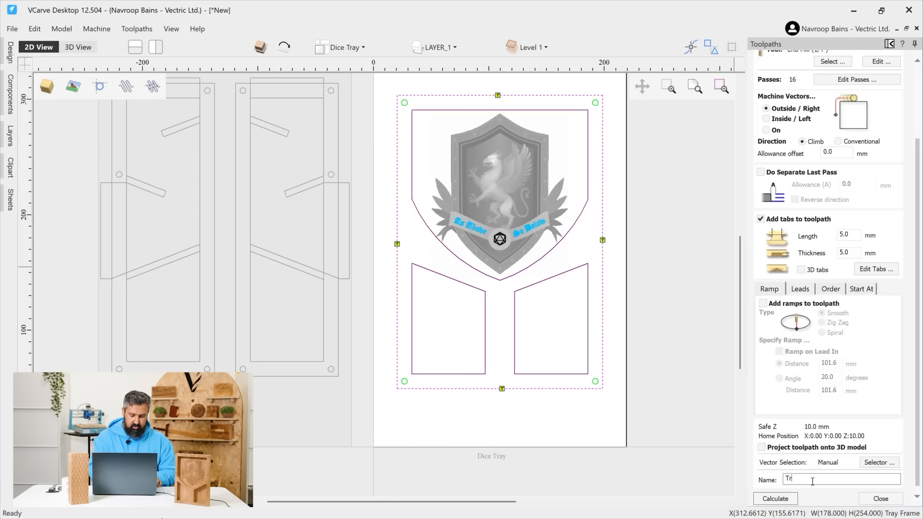
{"action": "left_click", "coordinate": [788, 498]}
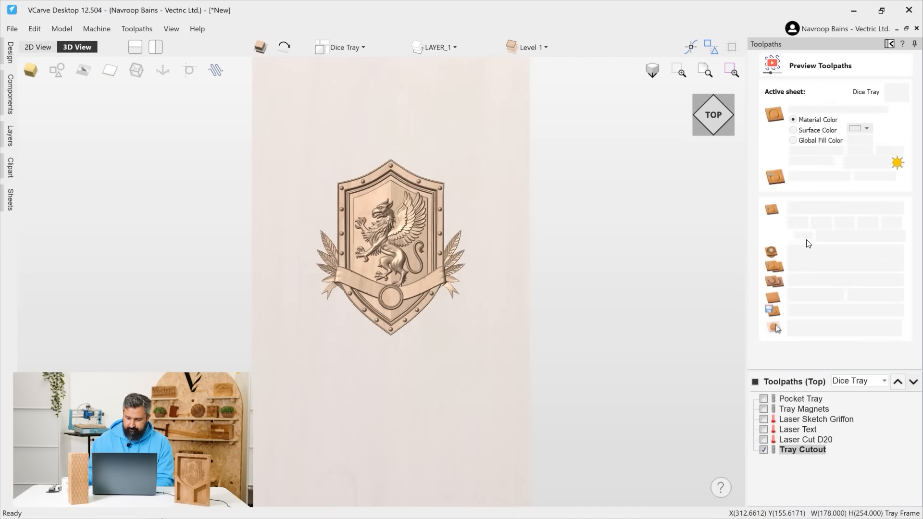
Step: Preview the Tray Cutout toolpath and inspect the cut-out tray and its tabs from several angles in 3D
{"action": "left_click", "coordinate": [838, 207]}
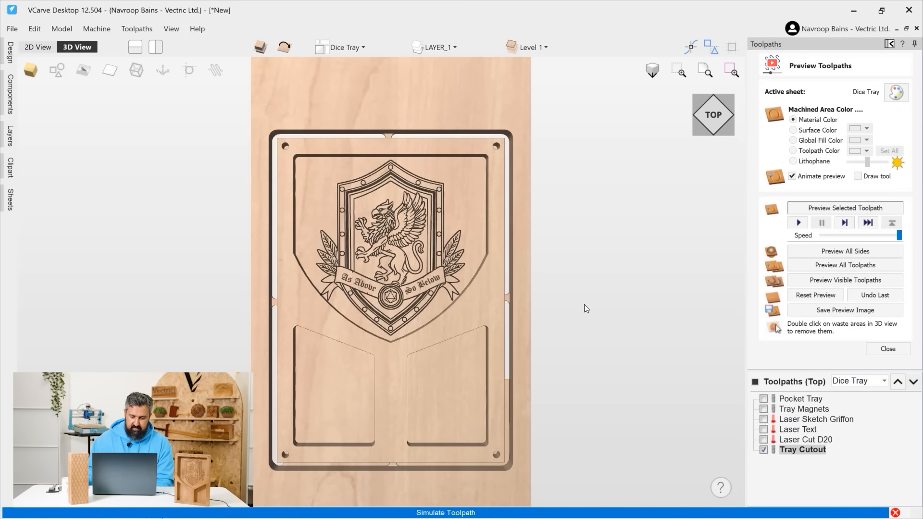
{"action": "left_click_drag", "start_coordinate": [409, 313], "coordinate": [417, 288]}
{"action": "scroll", "coordinate": [382, 130], "scroll_direction": "up", "scroll_amount": 4}
{"action": "scroll", "coordinate": [404, 164], "scroll_direction": "down", "scroll_amount": 4}
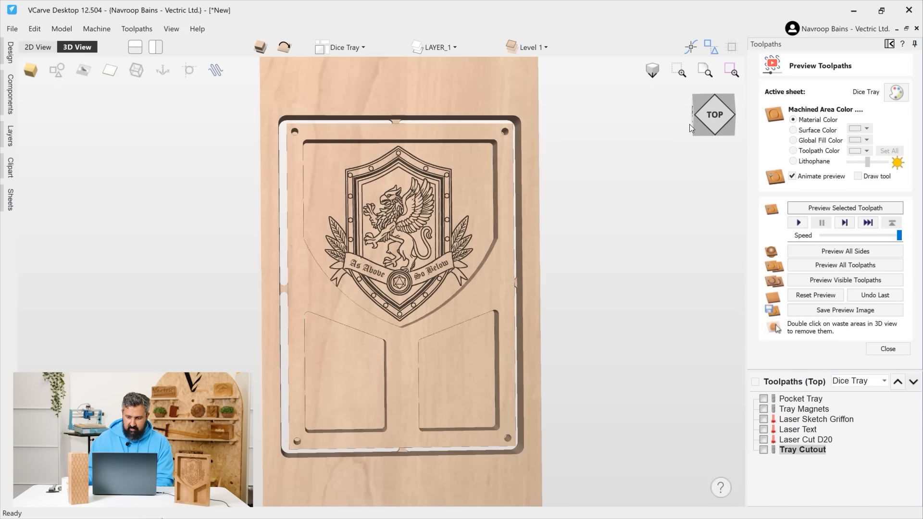
{"action": "left_click", "coordinate": [707, 126]}
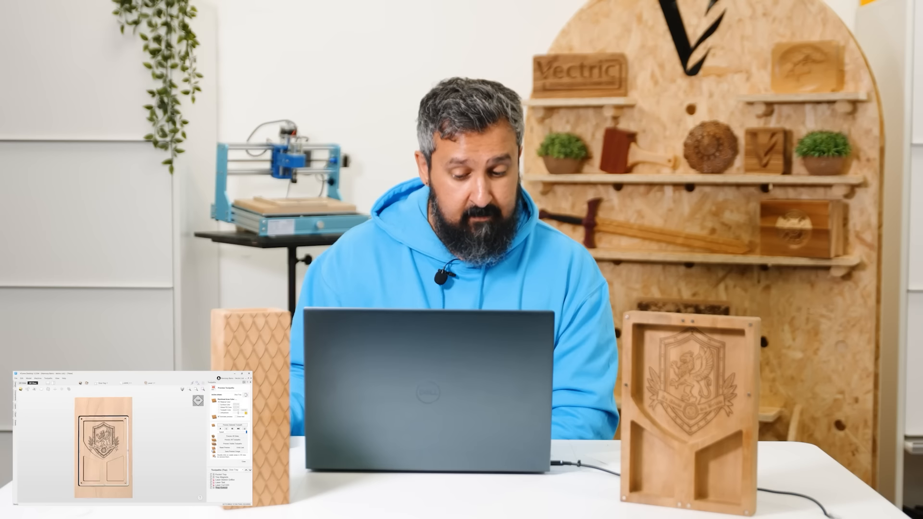
{"action": "mouse_move", "coordinate": [107, 447]}
{"action": "left_mouse_down"}
{"action": "mouse_move", "coordinate": [114, 433]}
{"action": "mouse_move", "coordinate": [115, 445]}
{"action": "left_mouse_up"}
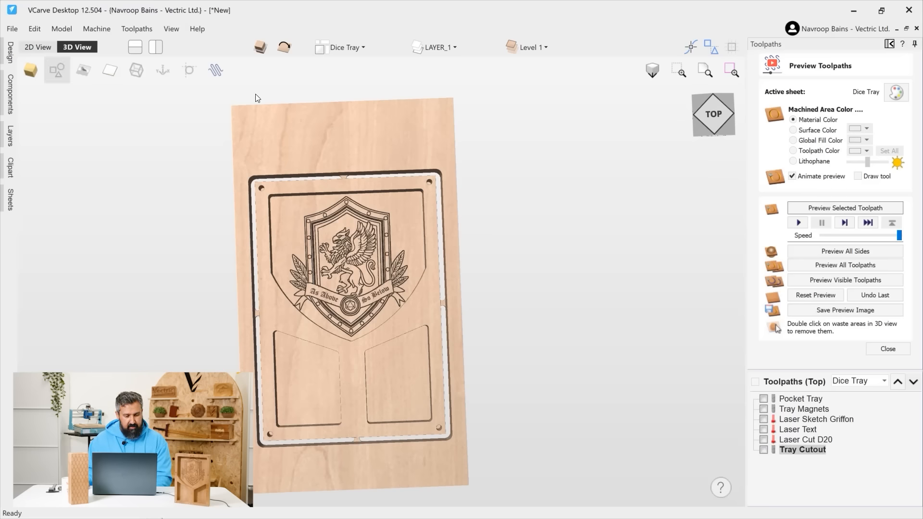
Step: Return to the 2D view, activate the Dice Tower Roller sheet, and close the toolpath preview to reach the drawing tools
{"action": "left_click", "coordinate": [713, 114]}
{"action": "left_click", "coordinate": [38, 47]}
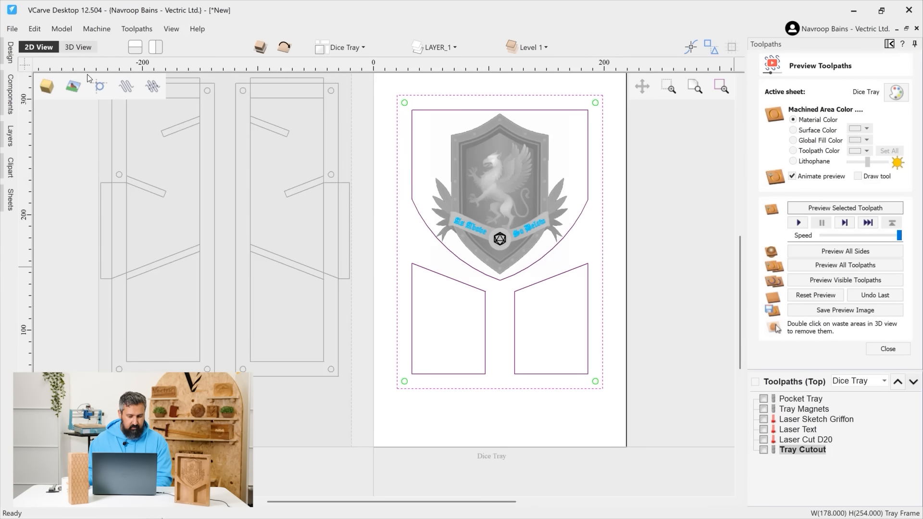
{"action": "scroll", "coordinate": [377, 197], "scroll_direction": "down", "scroll_amount": 3}
{"action": "left_click", "coordinate": [301, 127]}
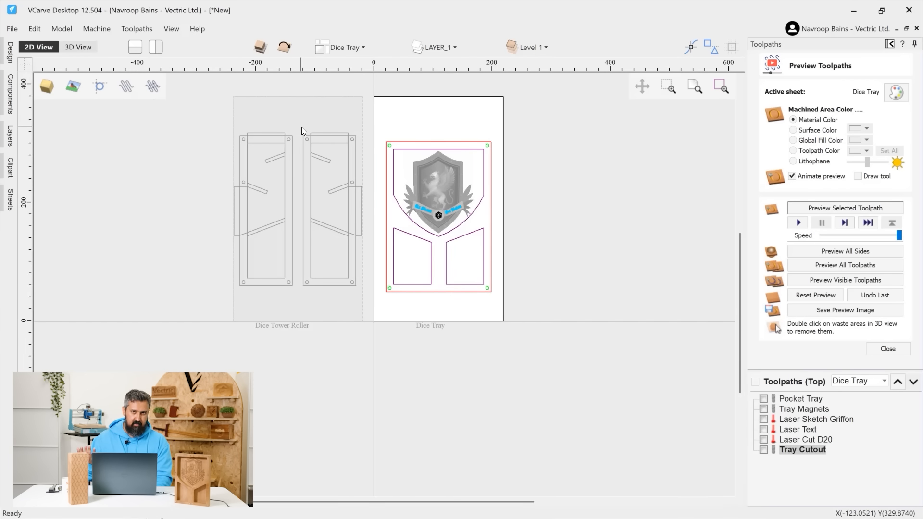
{"action": "double_click", "coordinate": [301, 126]}
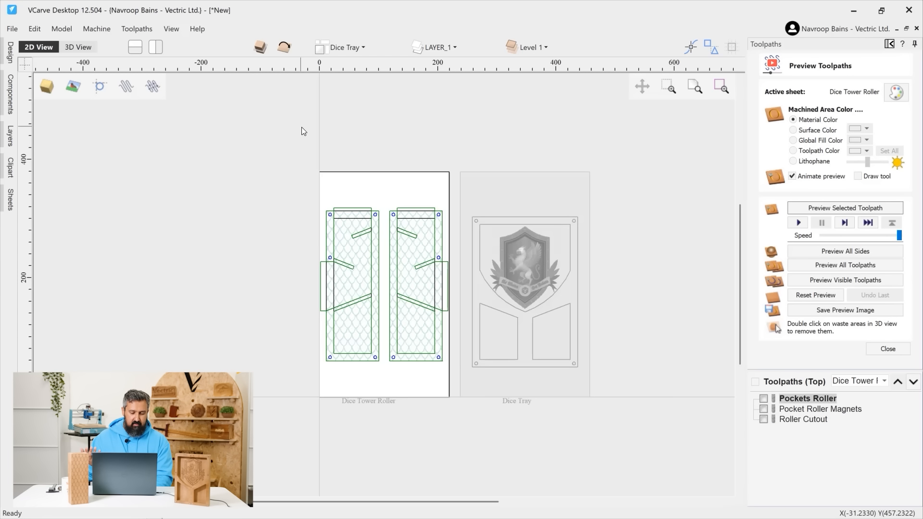
{"action": "left_click", "coordinate": [694, 87]}
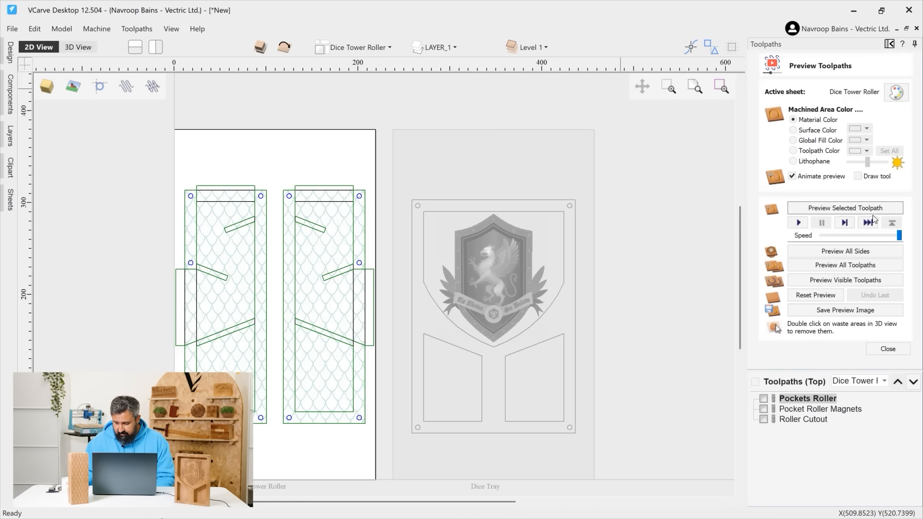
{"action": "left_click", "coordinate": [898, 347]}
{"action": "left_click", "coordinate": [889, 45]}
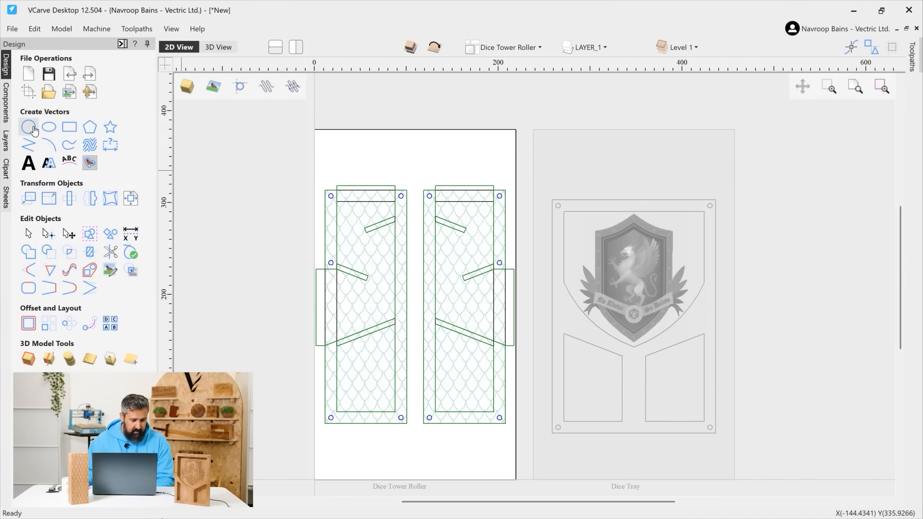
Step: Draw three 8 mm diameter dowel circles in the sheet's waste area, one above each tower half and one centered below them
{"action": "left_click", "coordinate": [29, 127]}
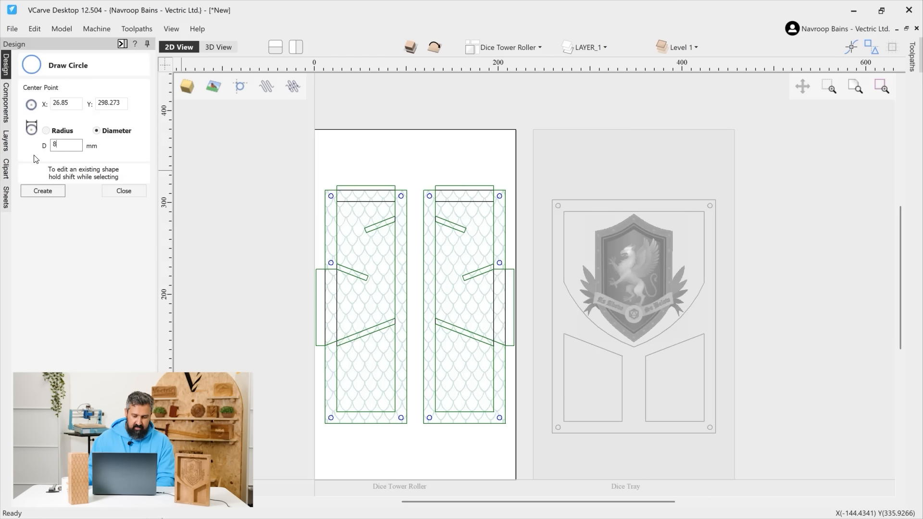
{"action": "left_click", "coordinate": [360, 164]}
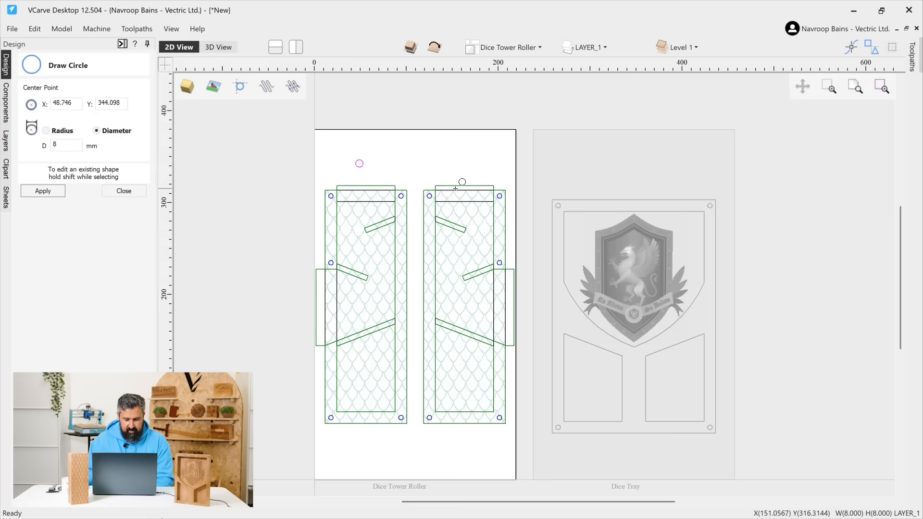
{"action": "left_click", "coordinate": [462, 162]}
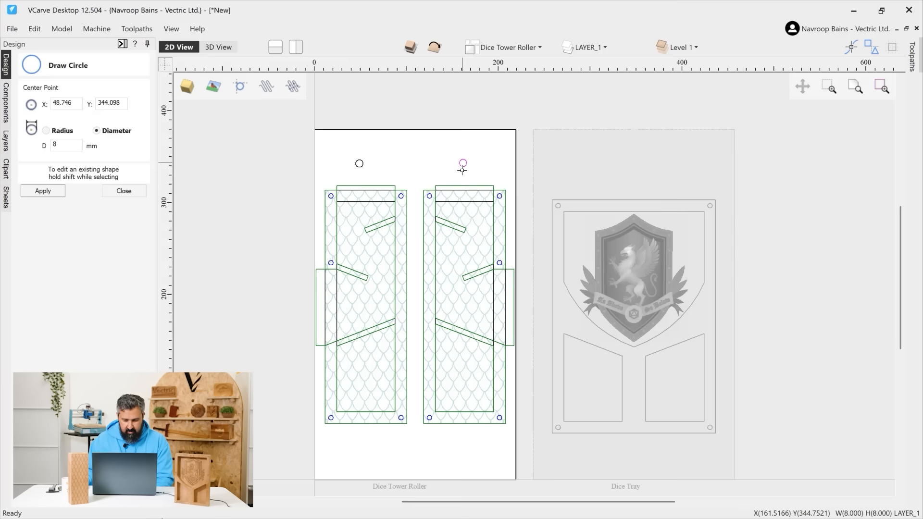
{"action": "left_click", "coordinate": [415, 451]}
{"action": "left_click", "coordinate": [123, 191]}
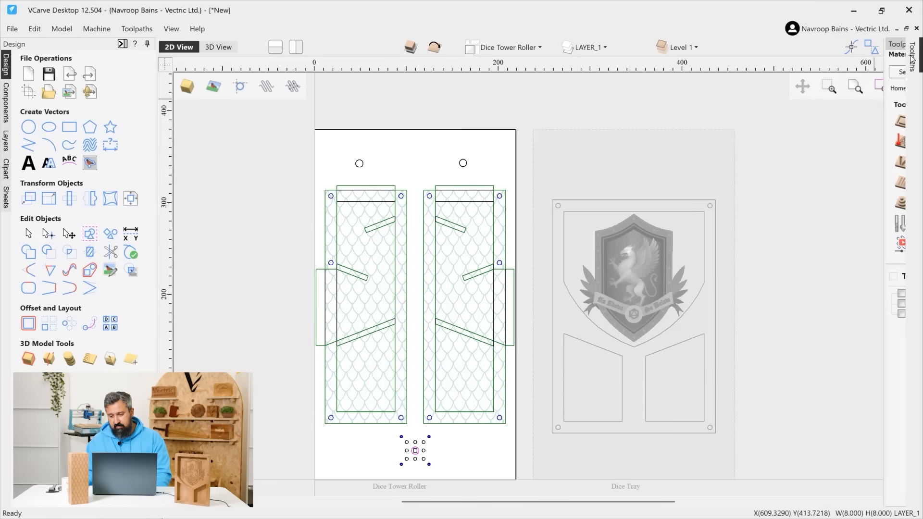
Step: Display the Roller Cutout toolpath as solid cut areas in 2D to check its clearance from the dowel circles, and hide it again
{"action": "left_click", "coordinate": [906, 144]}
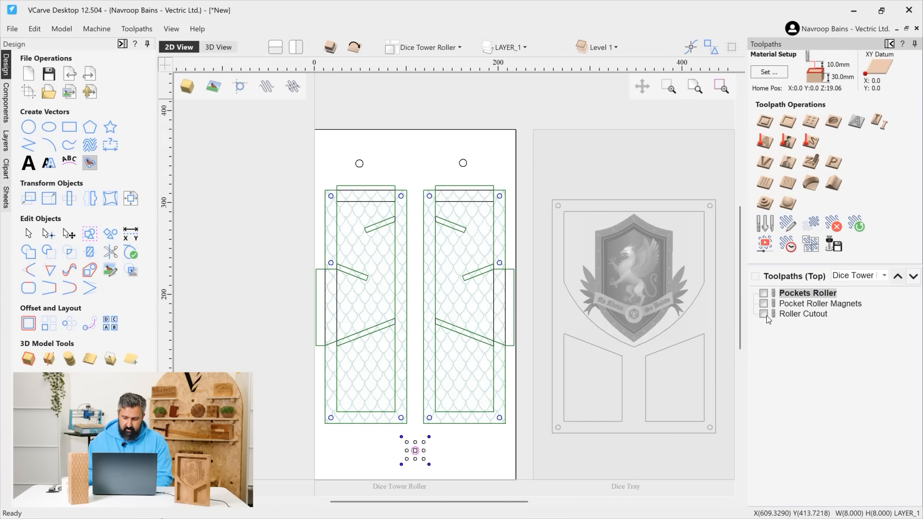
{"action": "left_click", "coordinate": [764, 314]}
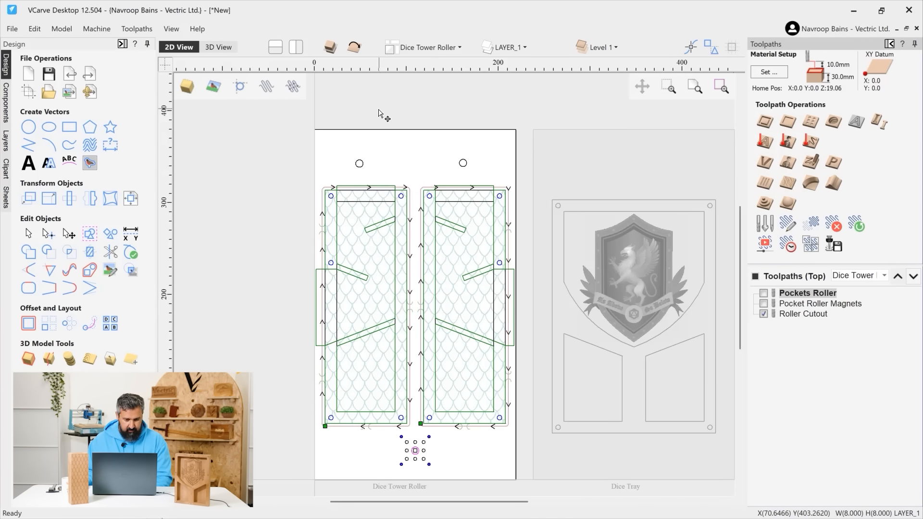
{"action": "left_click", "coordinate": [289, 91]}
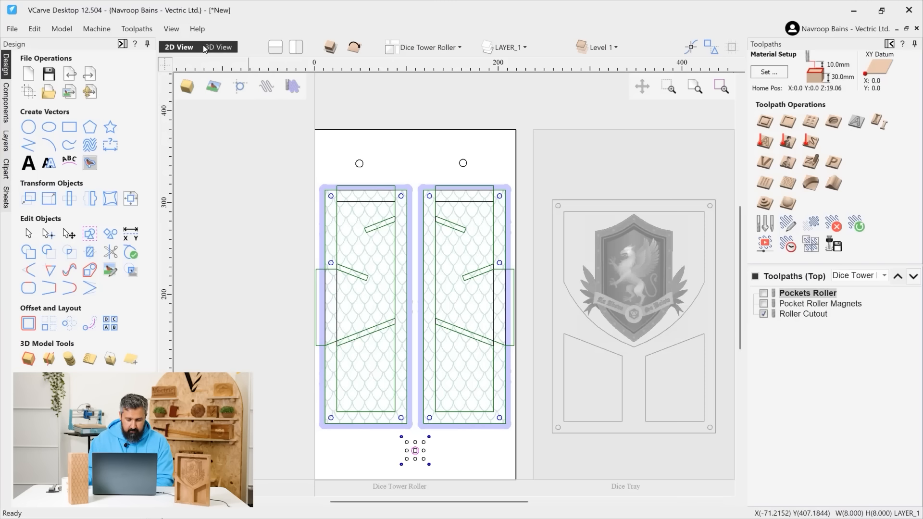
{"action": "left_click", "coordinate": [412, 133]}
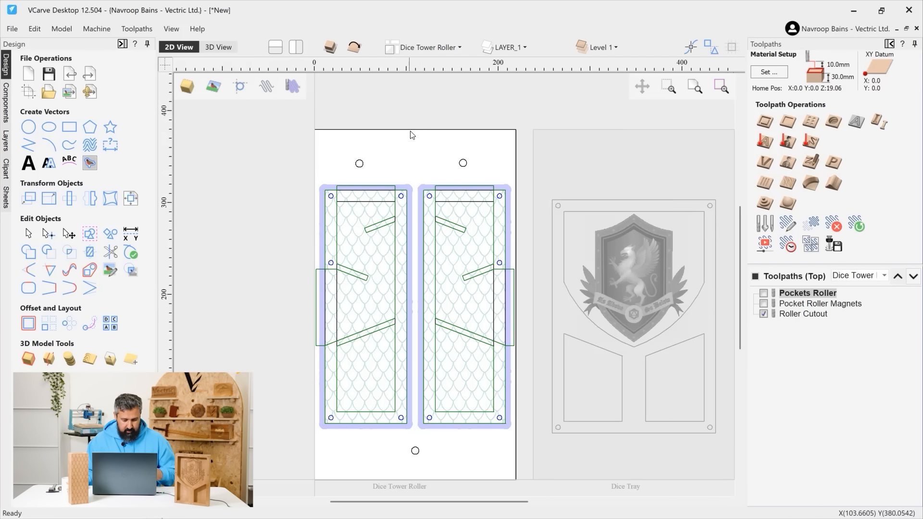
{"action": "left_click", "coordinate": [763, 313]}
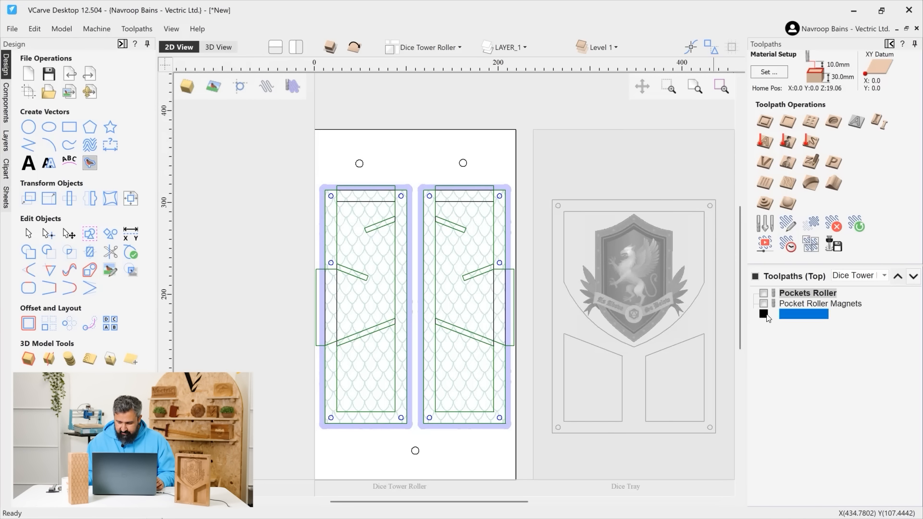
Step: Copy the three dowel circles to the other side of the Dice Tower Roller sheet
{"action": "left_click", "coordinate": [361, 164]}
{"action": "left_click", "coordinate": [464, 164], "text": "shift"}
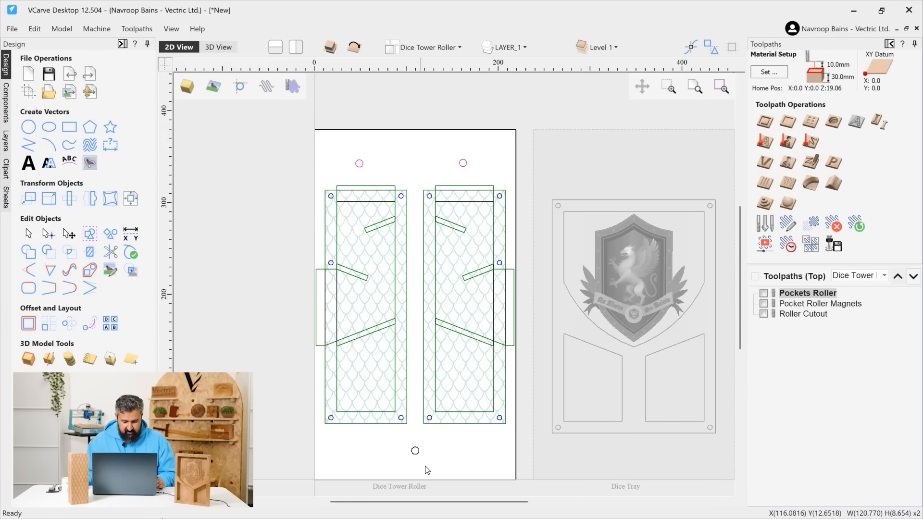
{"action": "left_click", "coordinate": [415, 452], "text": "shift"}
{"action": "right_click", "coordinate": [415, 452]}
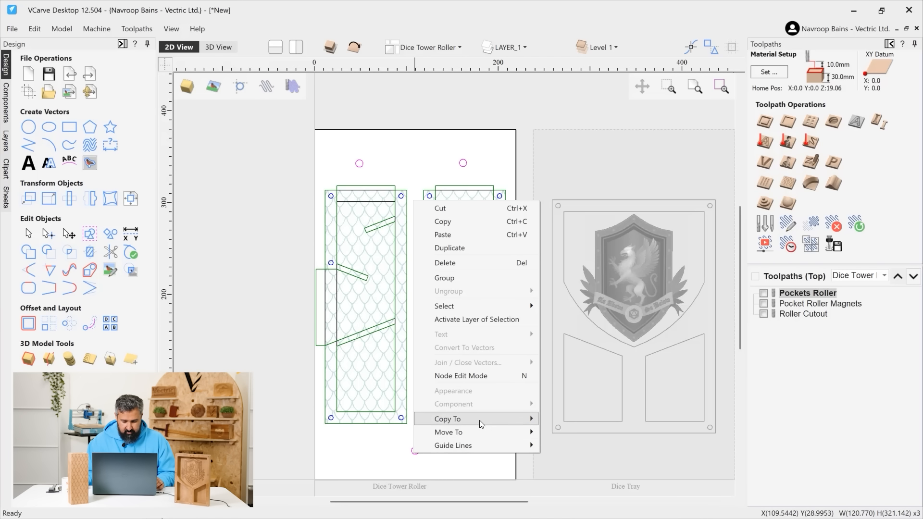
{"action": "mouse_move", "coordinate": [480, 420]}
{"action": "left_click", "coordinate": [572, 421]}
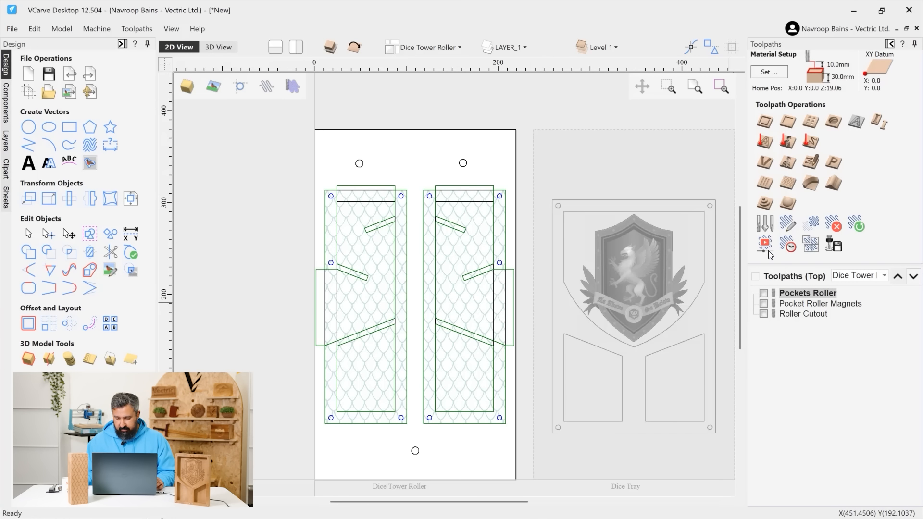
Step: Start a Pocket toolpath on the three dowel circles and replace its tool with the 1/4" End Mill
{"action": "left_click", "coordinate": [787, 121]}
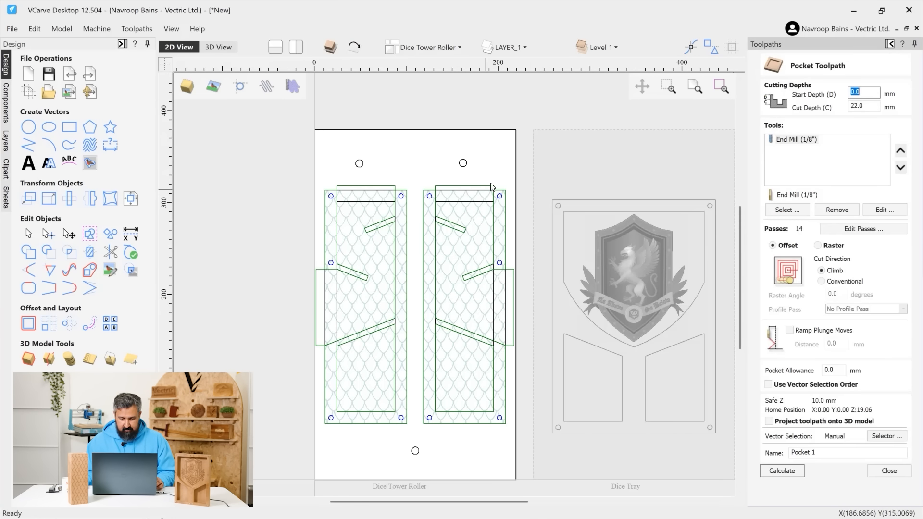
{"action": "left_click", "coordinate": [459, 168]}
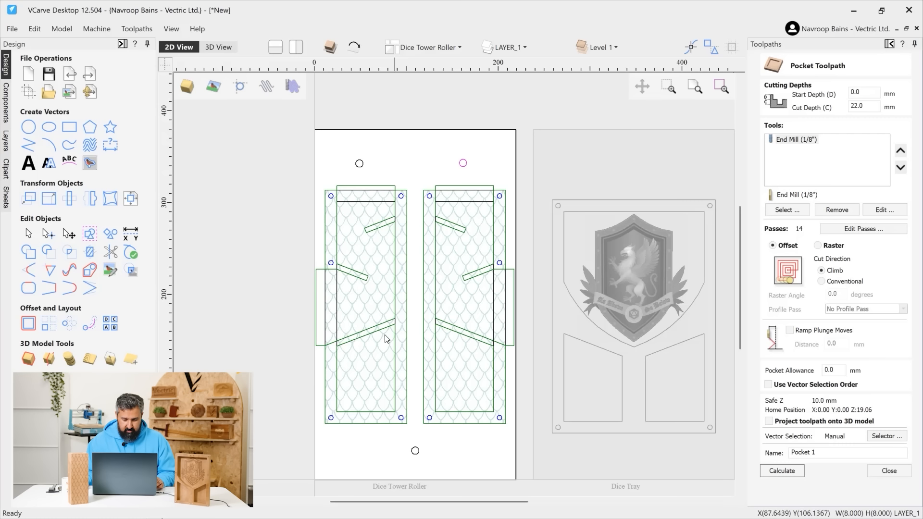
{"action": "left_click", "coordinate": [360, 166], "text": "shift"}
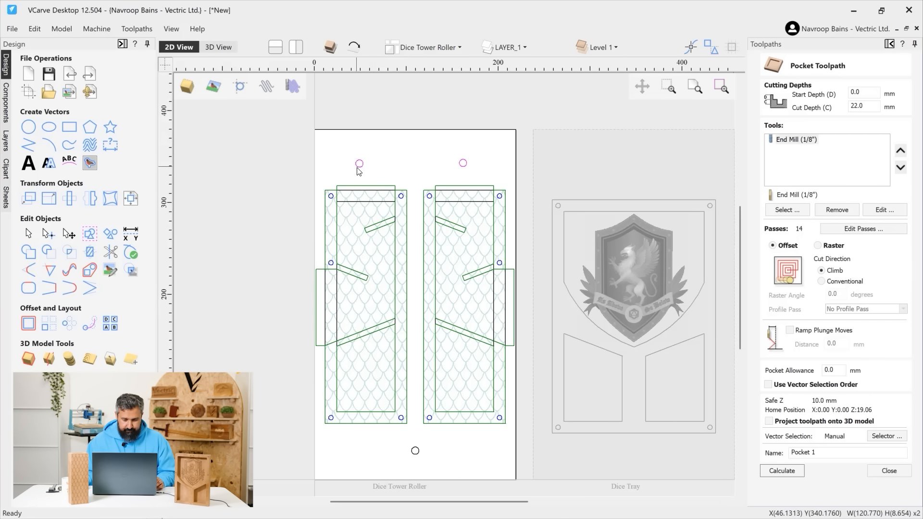
{"action": "left_click", "coordinate": [414, 452], "text": "shift"}
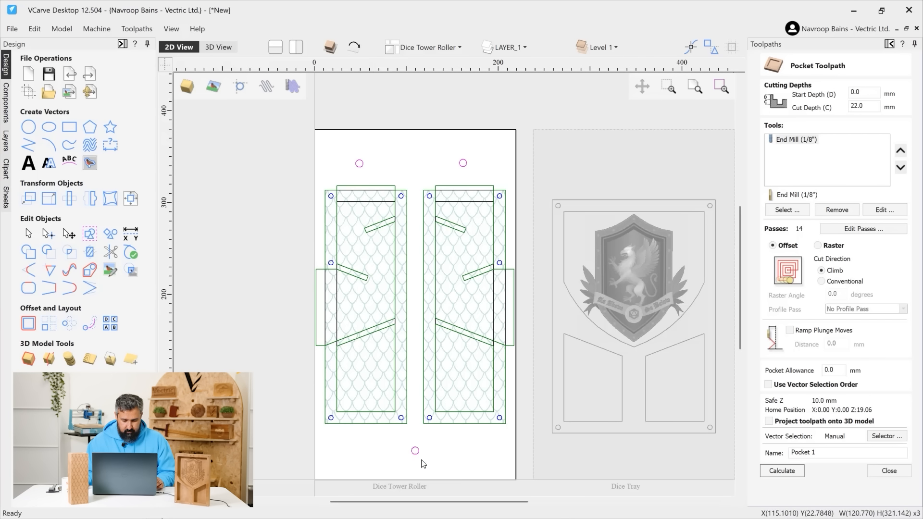
{"action": "left_click", "coordinate": [837, 209]}
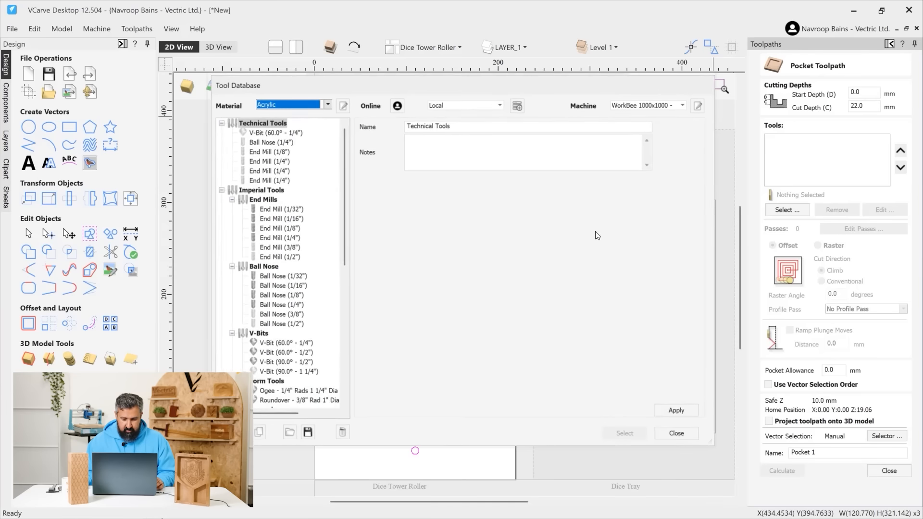
{"action": "left_click", "coordinate": [287, 235]}
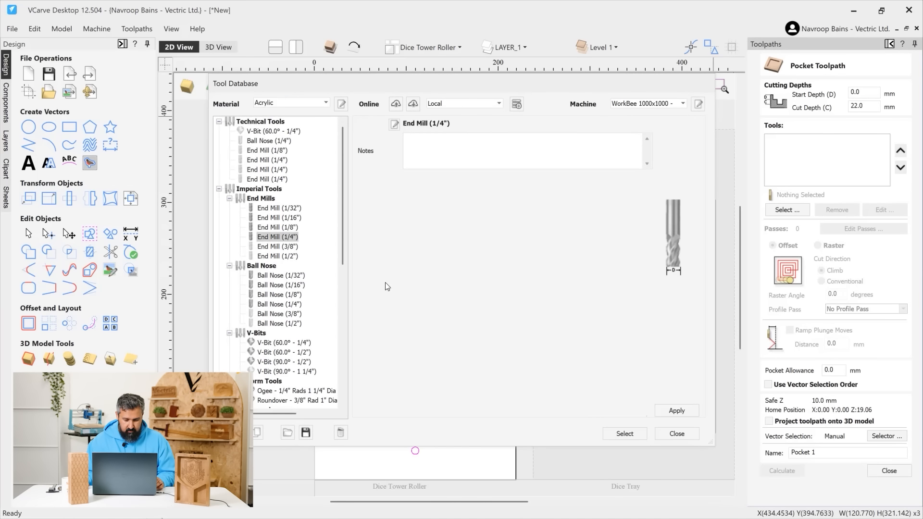
{"action": "left_click", "coordinate": [635, 436]}
Step: Name the pocket toolpath "Roller Dowels", set its cut depth, and calculate it
{"action": "triple_click", "coordinate": [798, 453]}
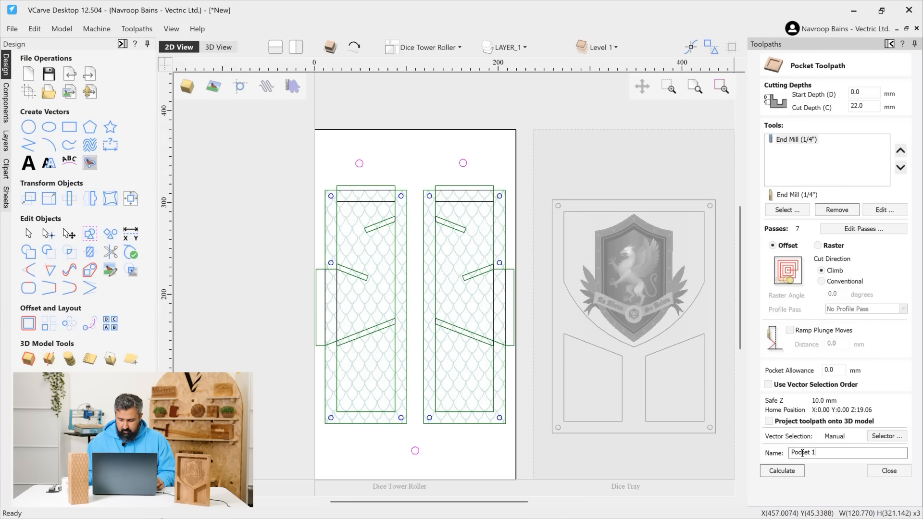
{"action": "type", "text": "Do"}
{"action": "key", "text": "BackSpace"}
{"action": "key", "text": "BackSpace"}
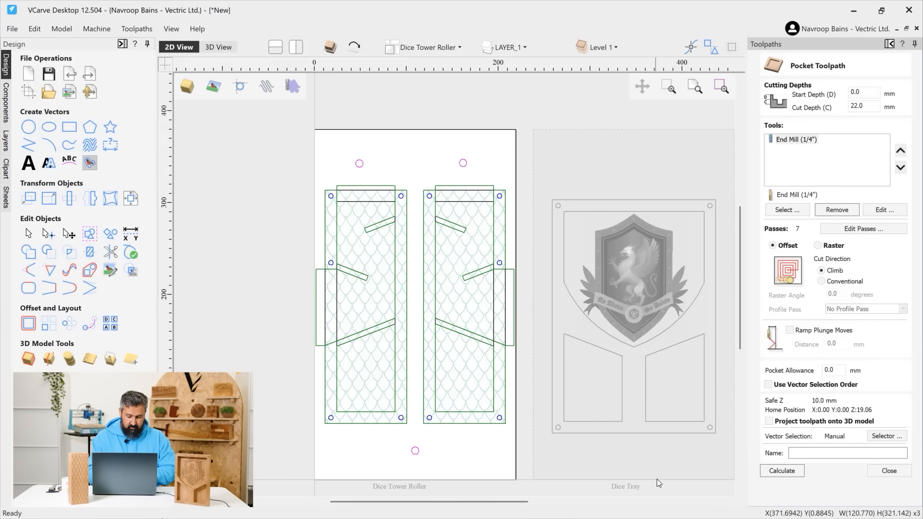
{"action": "type", "text": "Rol"}
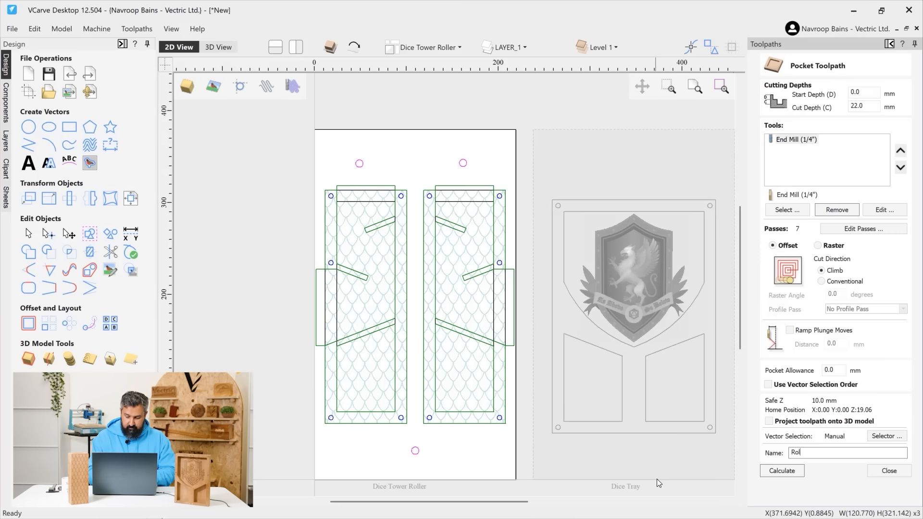
{"action": "type", "text": "ler Dowels"}
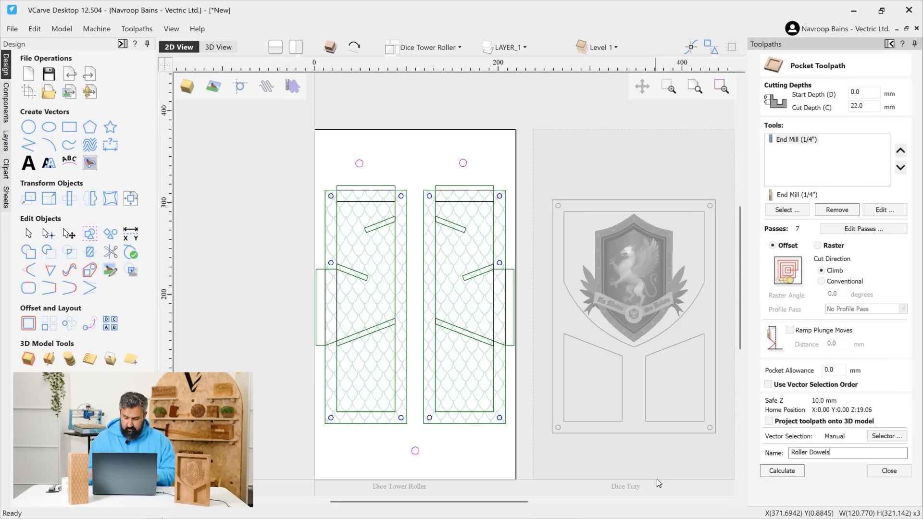
{"action": "left_click_drag", "start_coordinate": [868, 107], "coordinate": [799, 107]}
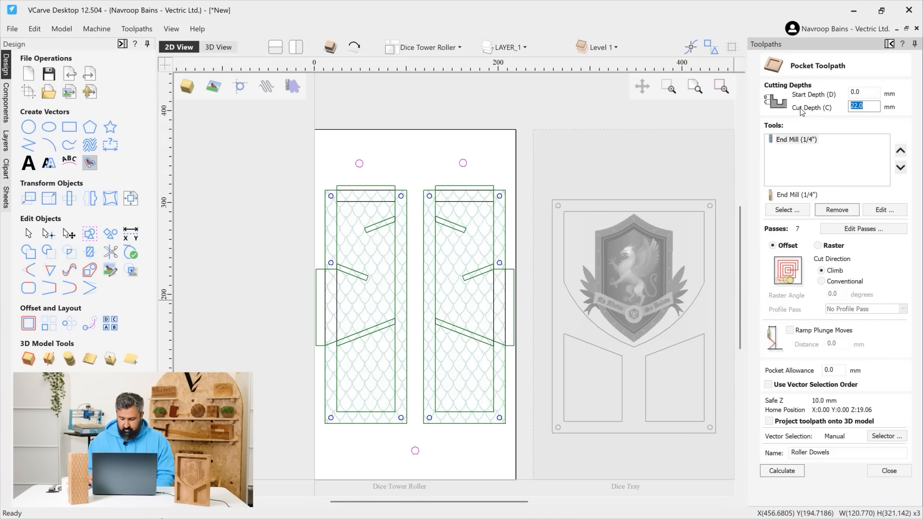
{"action": "left_click", "coordinate": [800, 473]}
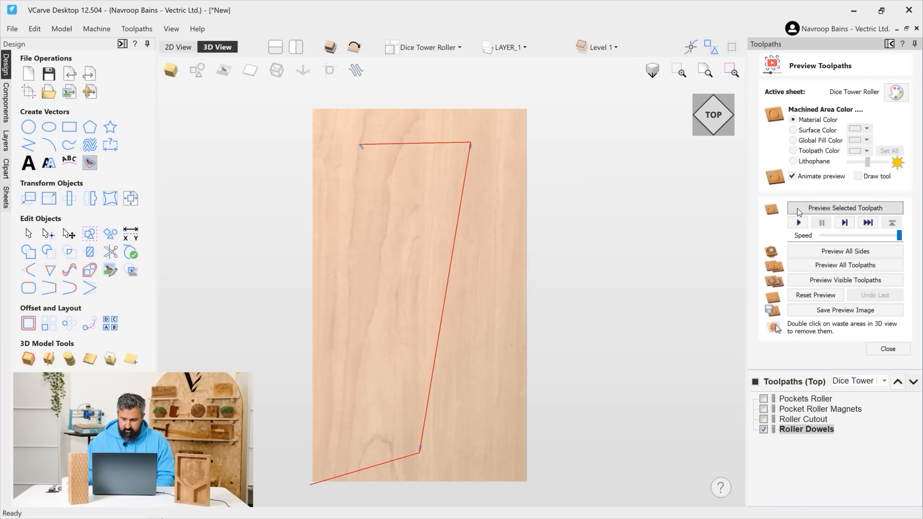
Step: Preview the Roller Dowels toolpath, inspect the dowel holes in 3D, and return to the 2D view
{"action": "left_click", "coordinate": [845, 208]}
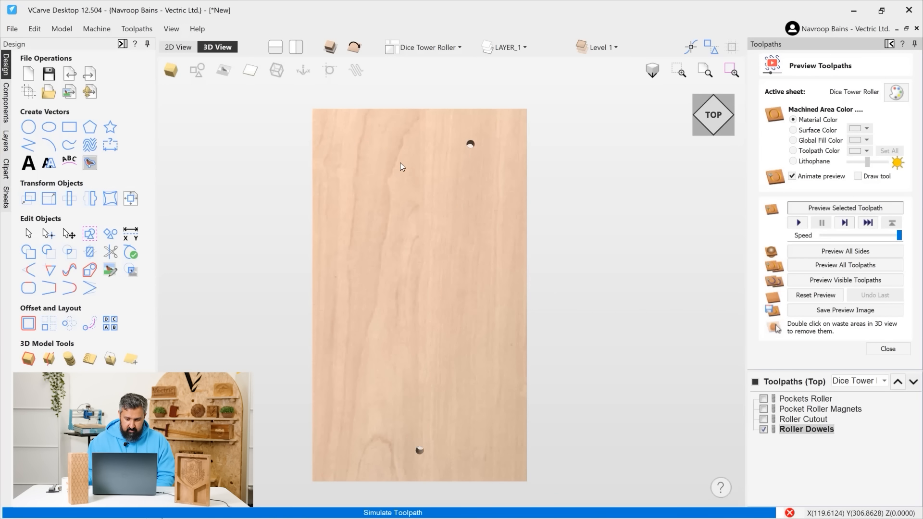
{"action": "mouse_move", "coordinate": [406, 177]}
{"action": "left_mouse_down"}
{"action": "mouse_move", "coordinate": [399, 227]}
{"action": "mouse_move", "coordinate": [391, 173]}
{"action": "left_mouse_up"}
{"action": "left_click", "coordinate": [178, 47]}
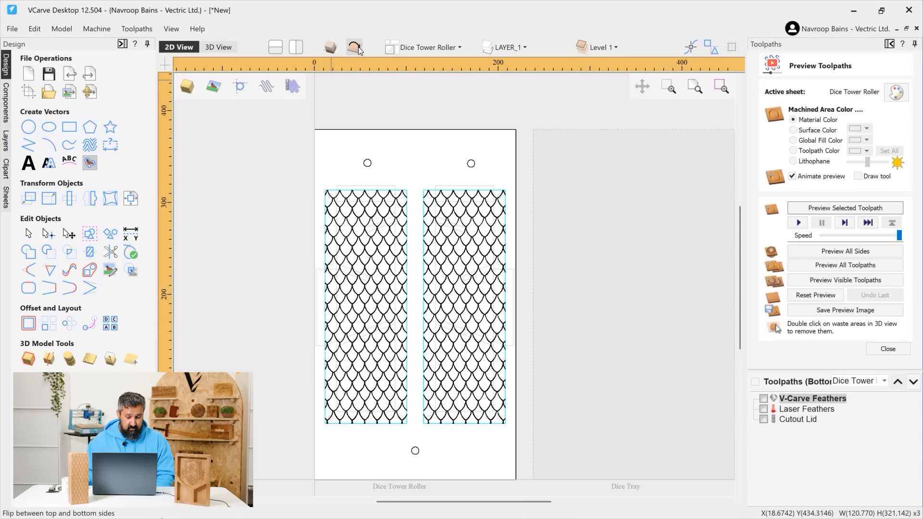
Step: Copy the Roller Dowels toolpath to the other side of the sheet
{"action": "left_click", "coordinate": [819, 431]}
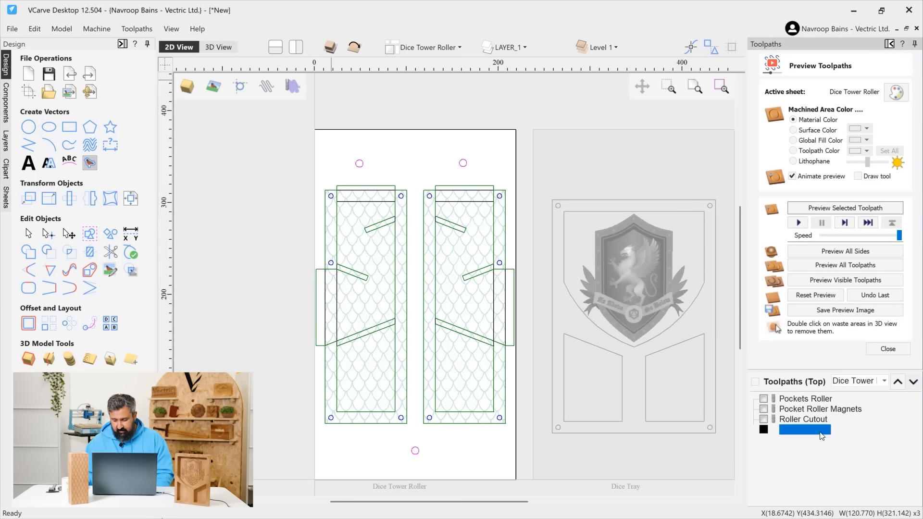
{"action": "right_click", "coordinate": [815, 431]}
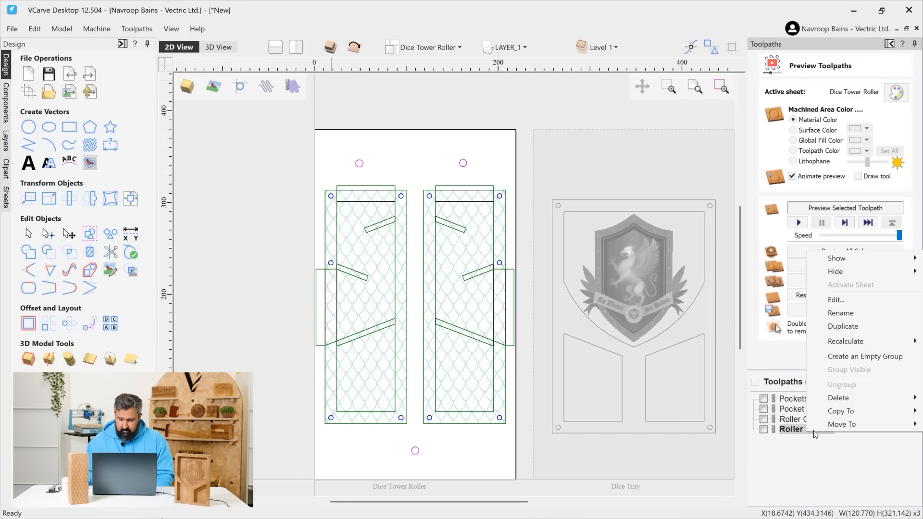
{"action": "mouse_move", "coordinate": [847, 413]}
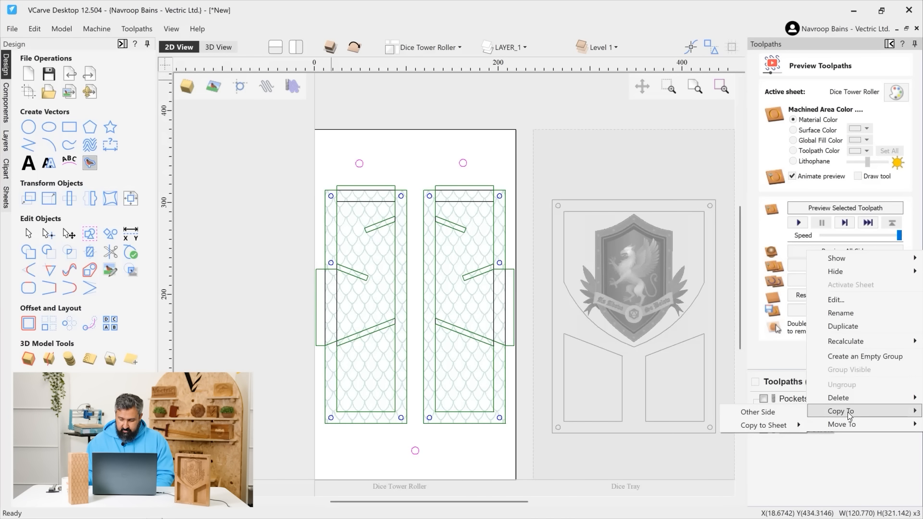
{"action": "left_click", "coordinate": [795, 414]}
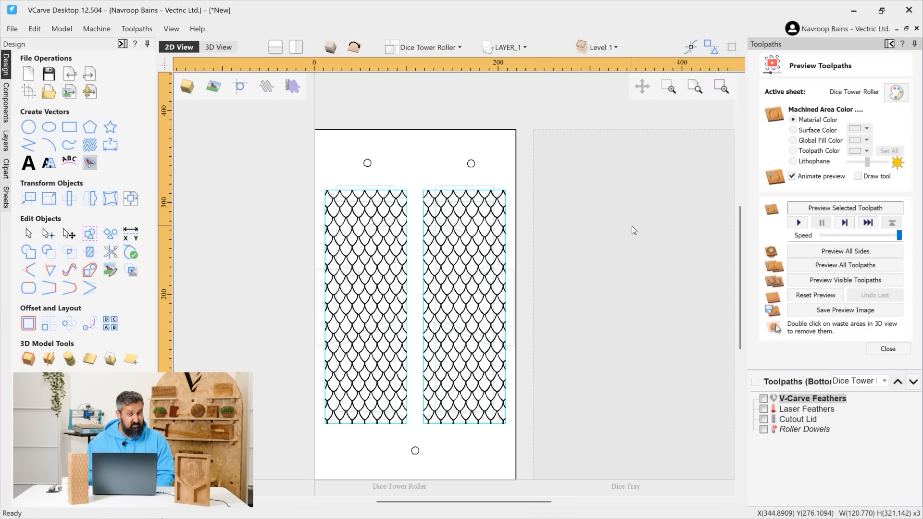
Step: Reassign the copied Roller Dowels pocket toolpath to the three dowel circles, rename it "Spoliboard Dowels", and calculate it
{"action": "double_click", "coordinate": [804, 430]}
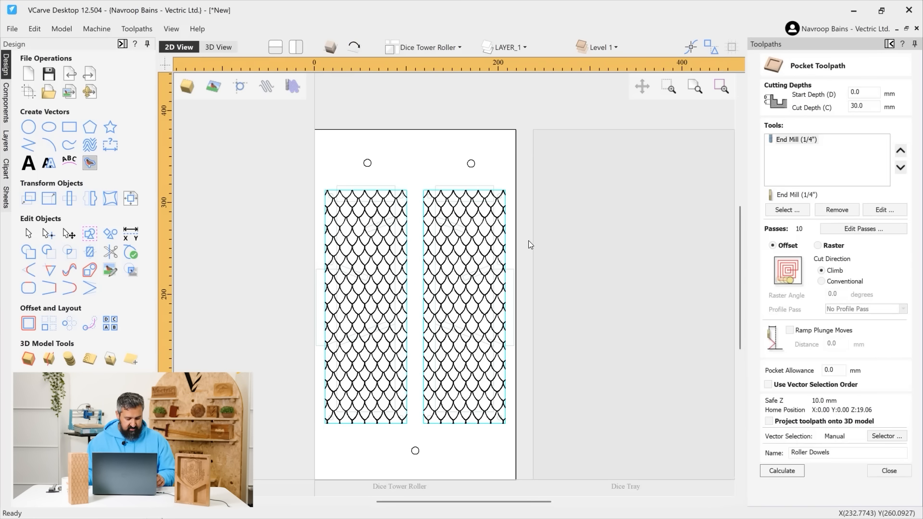
{"action": "left_click", "coordinate": [470, 164]}
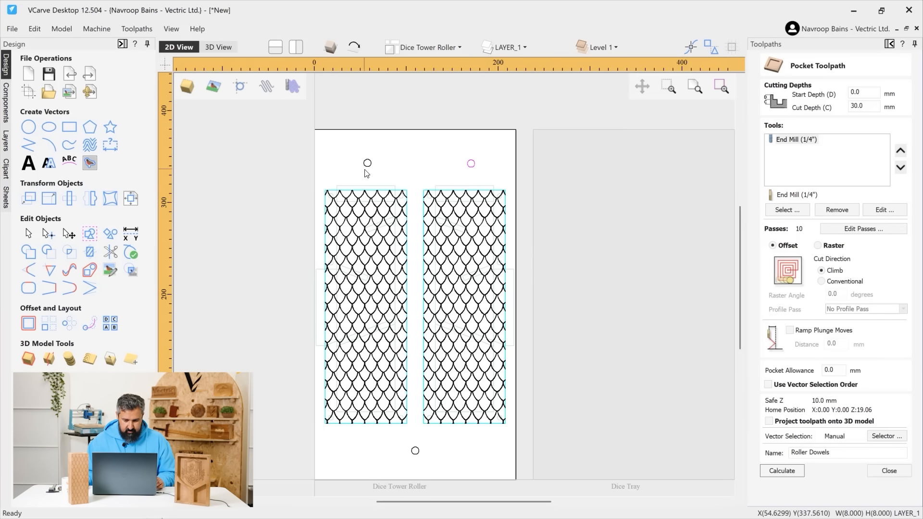
{"action": "left_click", "coordinate": [367, 167], "text": "shift"}
{"action": "left_click", "coordinate": [415, 451], "text": "shift"}
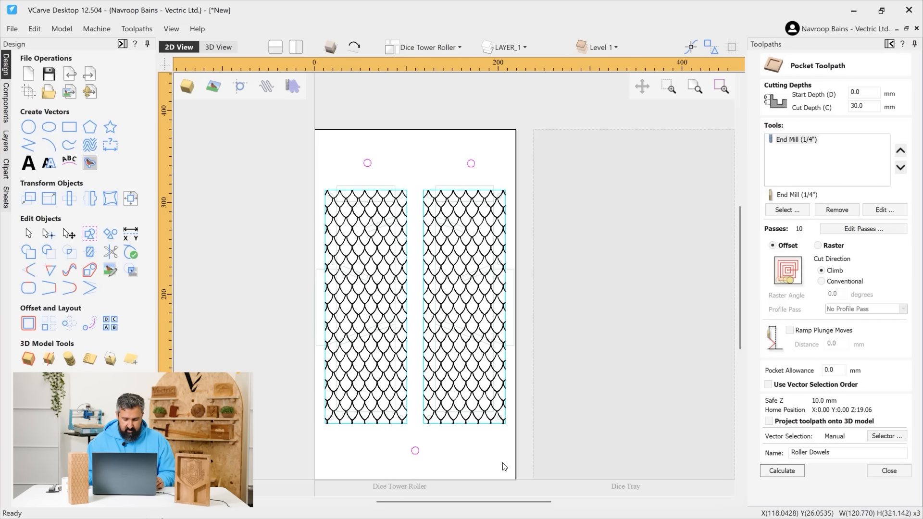
{"action": "left_click", "coordinate": [843, 452]}
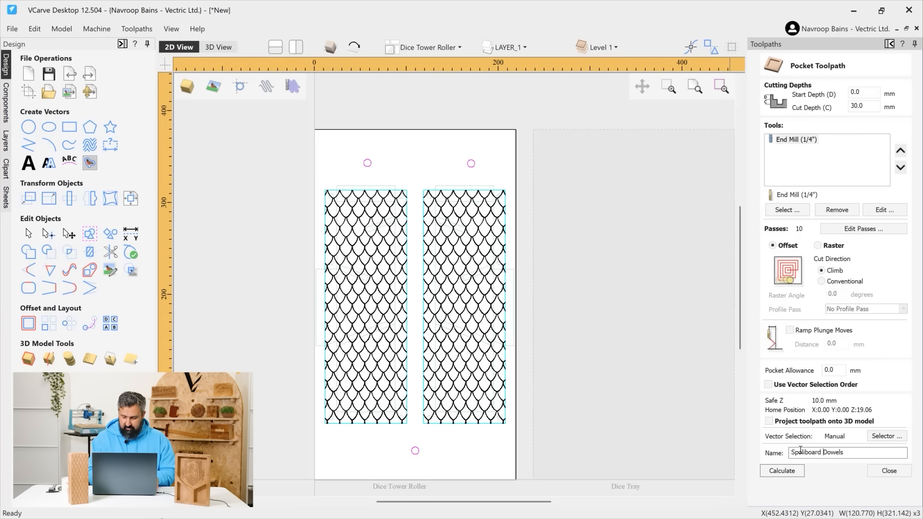
{"action": "left_click", "coordinate": [796, 472]}
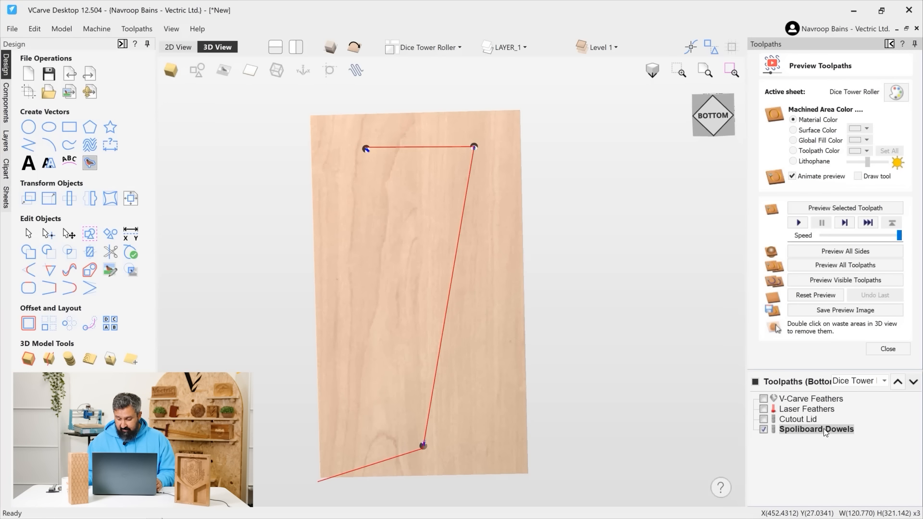
Step: Set the Spoliboard Dowels toolpath's cut depth to 10 mm and recalculate it
{"action": "double_click", "coordinate": [817, 429]}
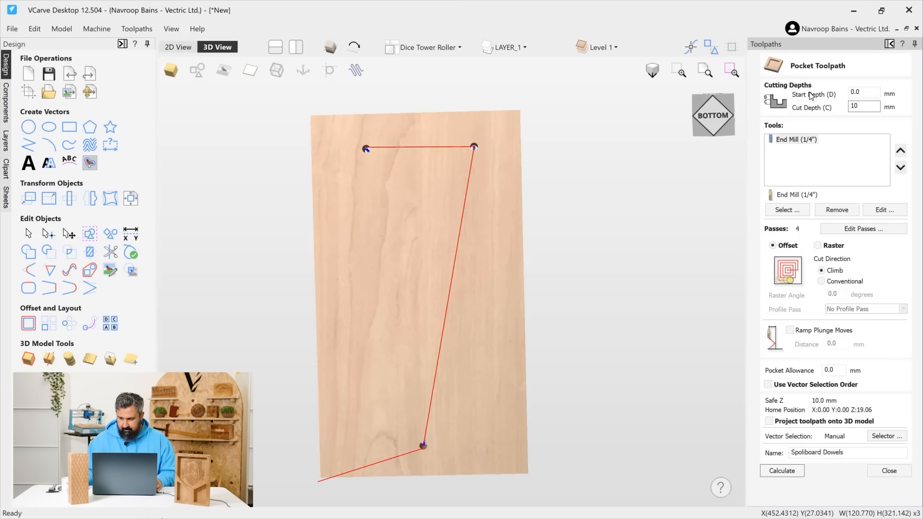
{"action": "left_click", "coordinate": [782, 471]}
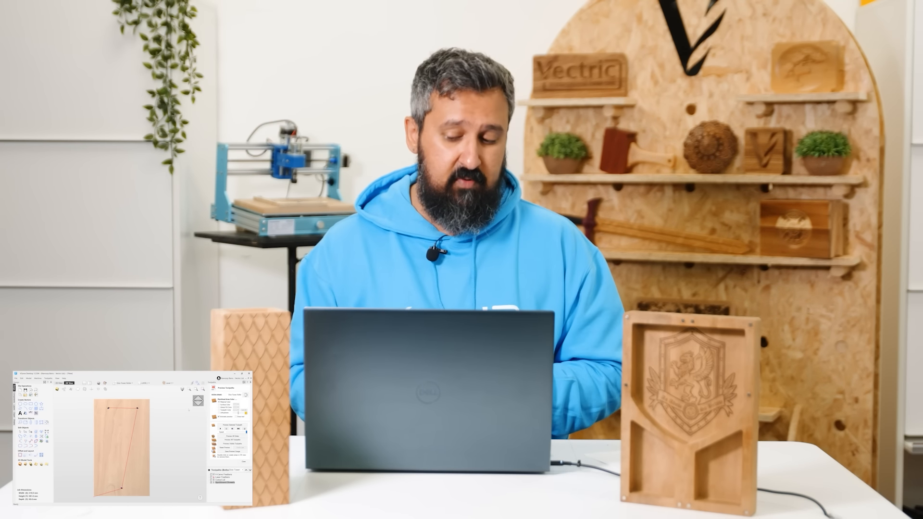
{"action": "left_click", "coordinate": [12, 29]}
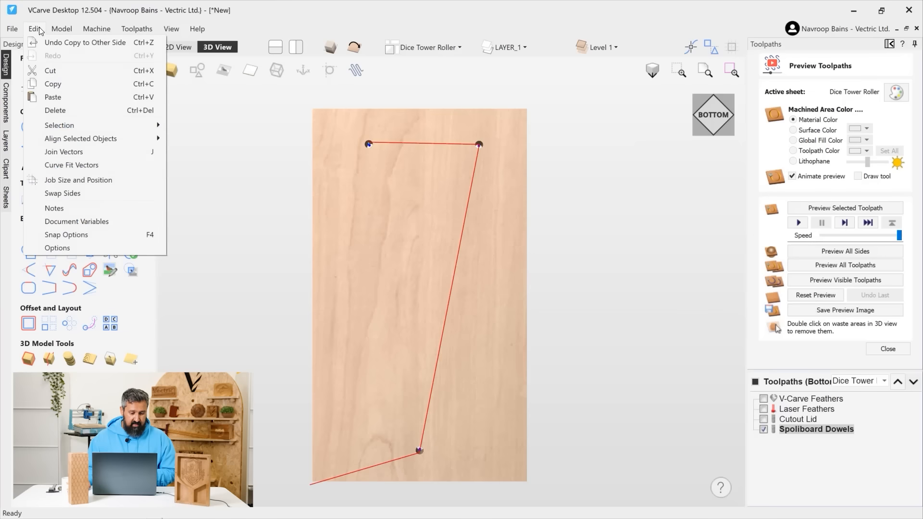
{"action": "mouse_move", "coordinate": [36, 29]}
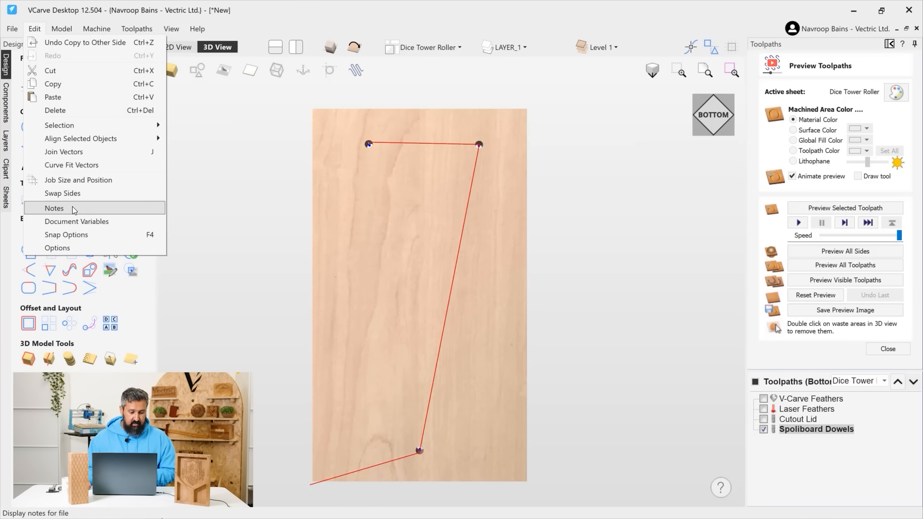
{"action": "left_click", "coordinate": [313, 181]}
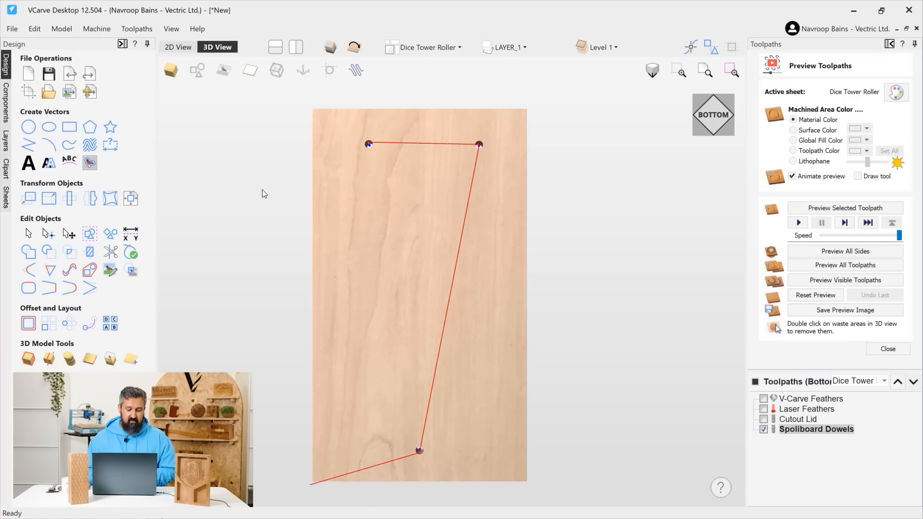